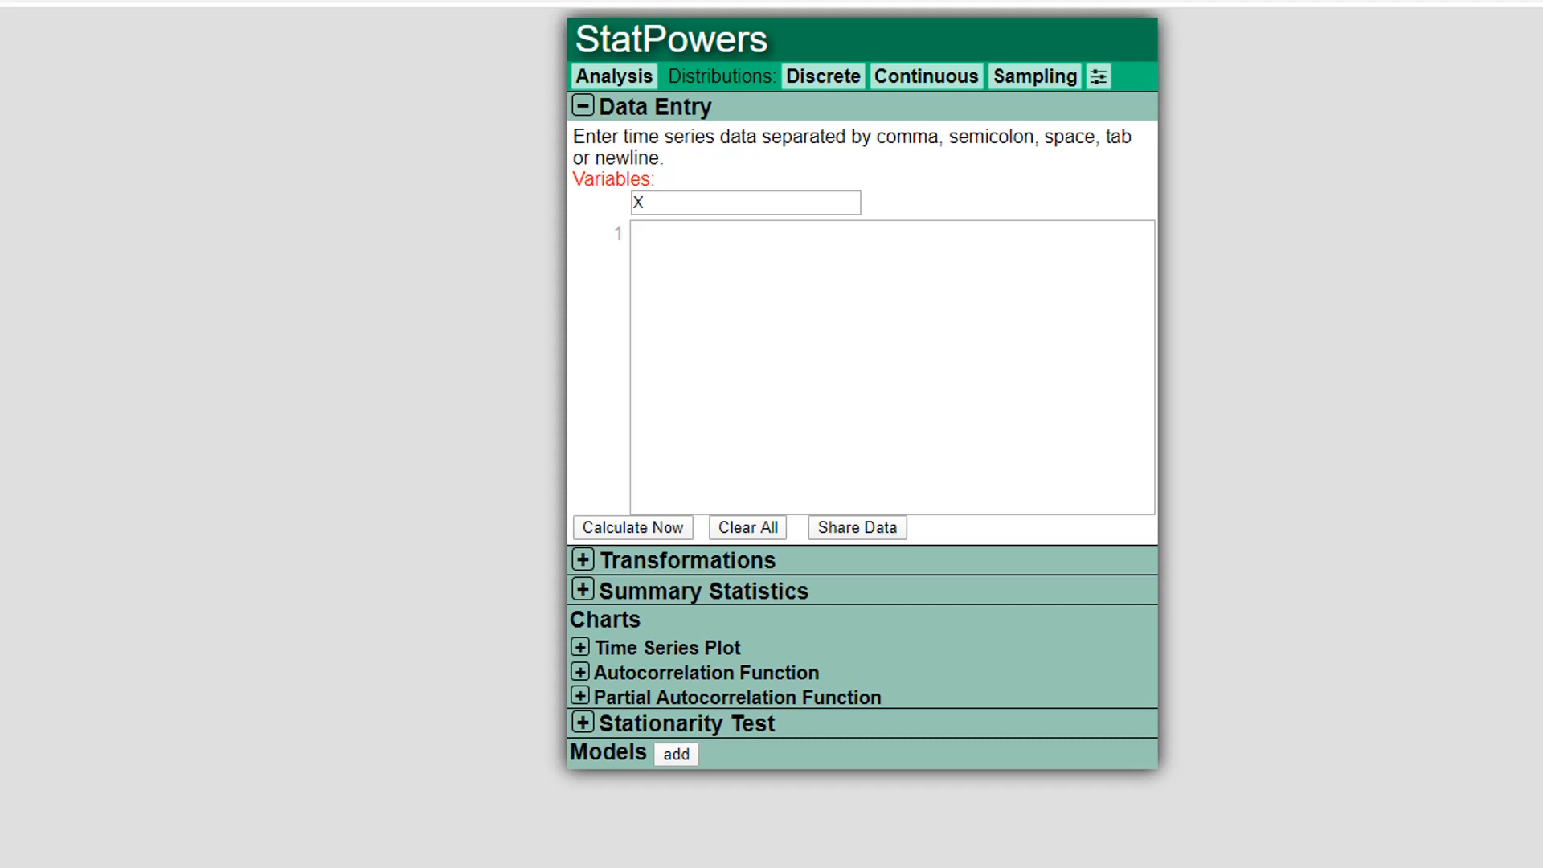
Step: Paste the copied time series values into the data entry area and remove the trailing blank line
left_click(728, 274)
key("ctrl+v")
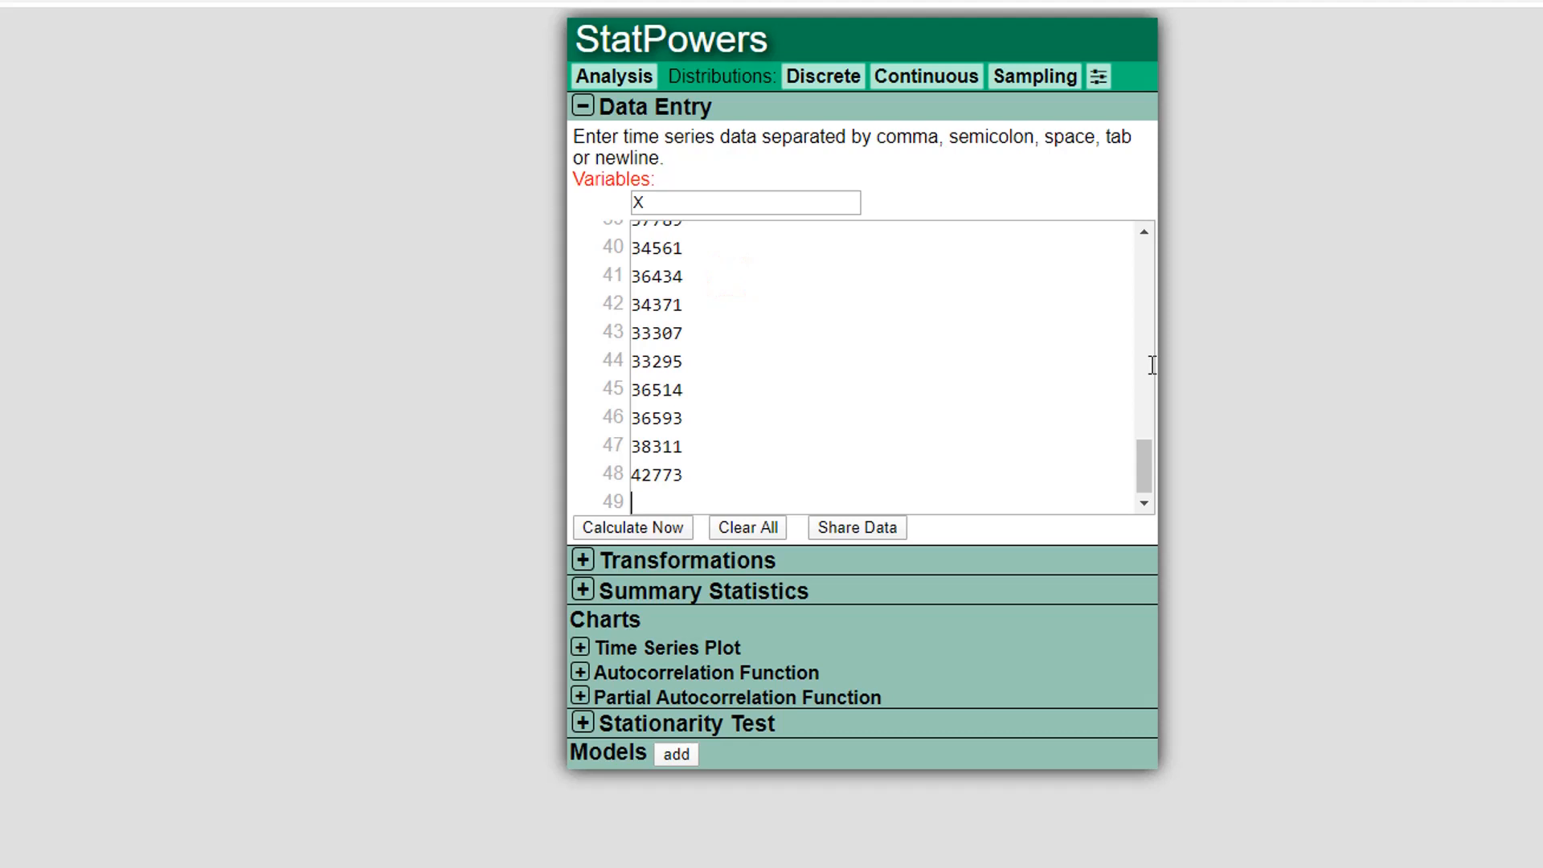
key("BackSpace")
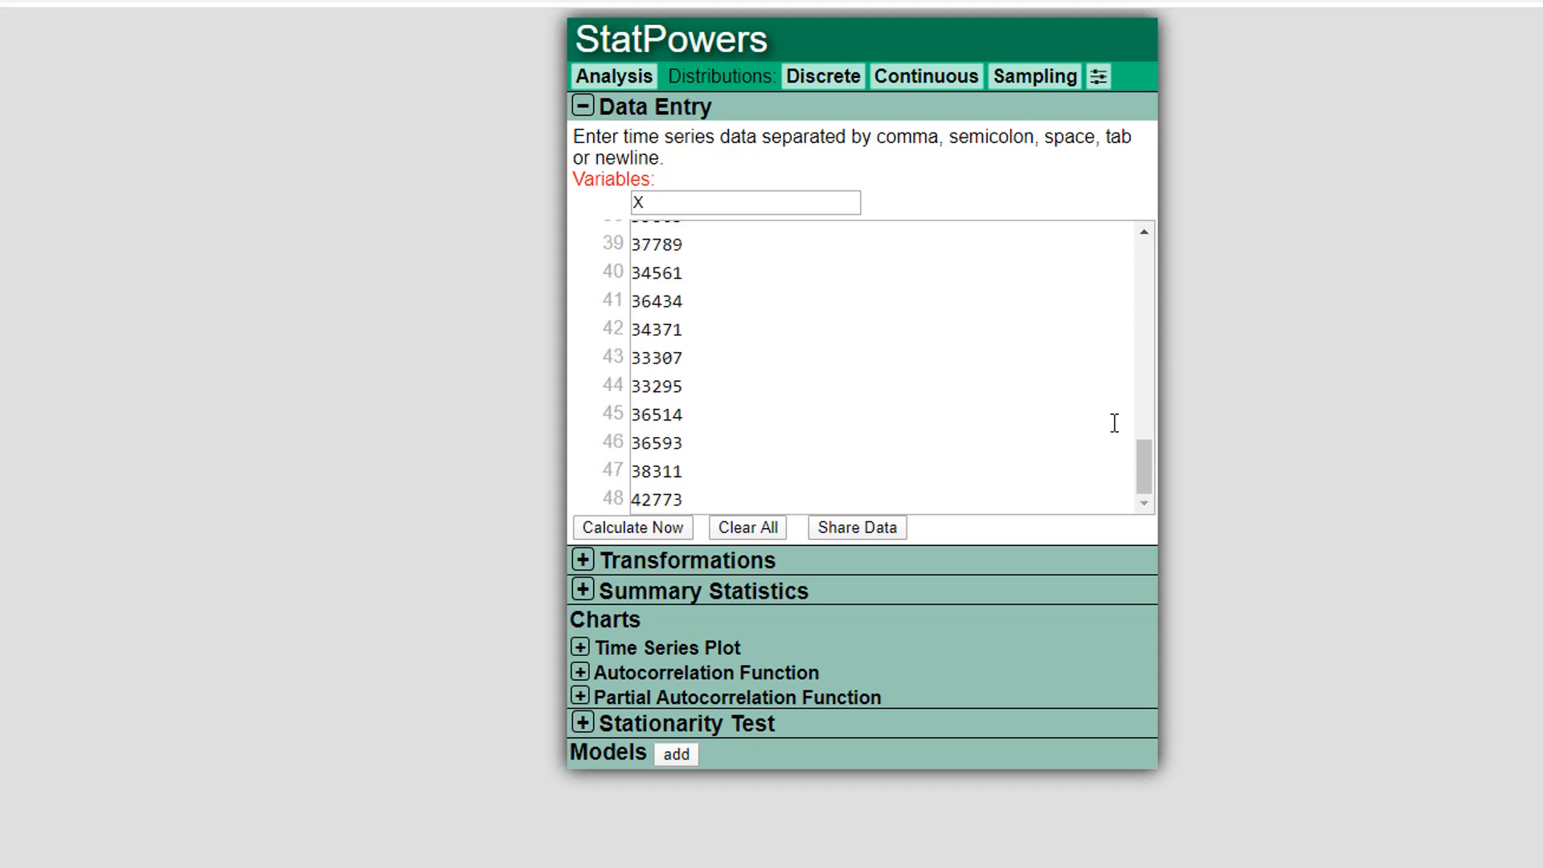
left_click_drag(1138, 464, 1131, 259)
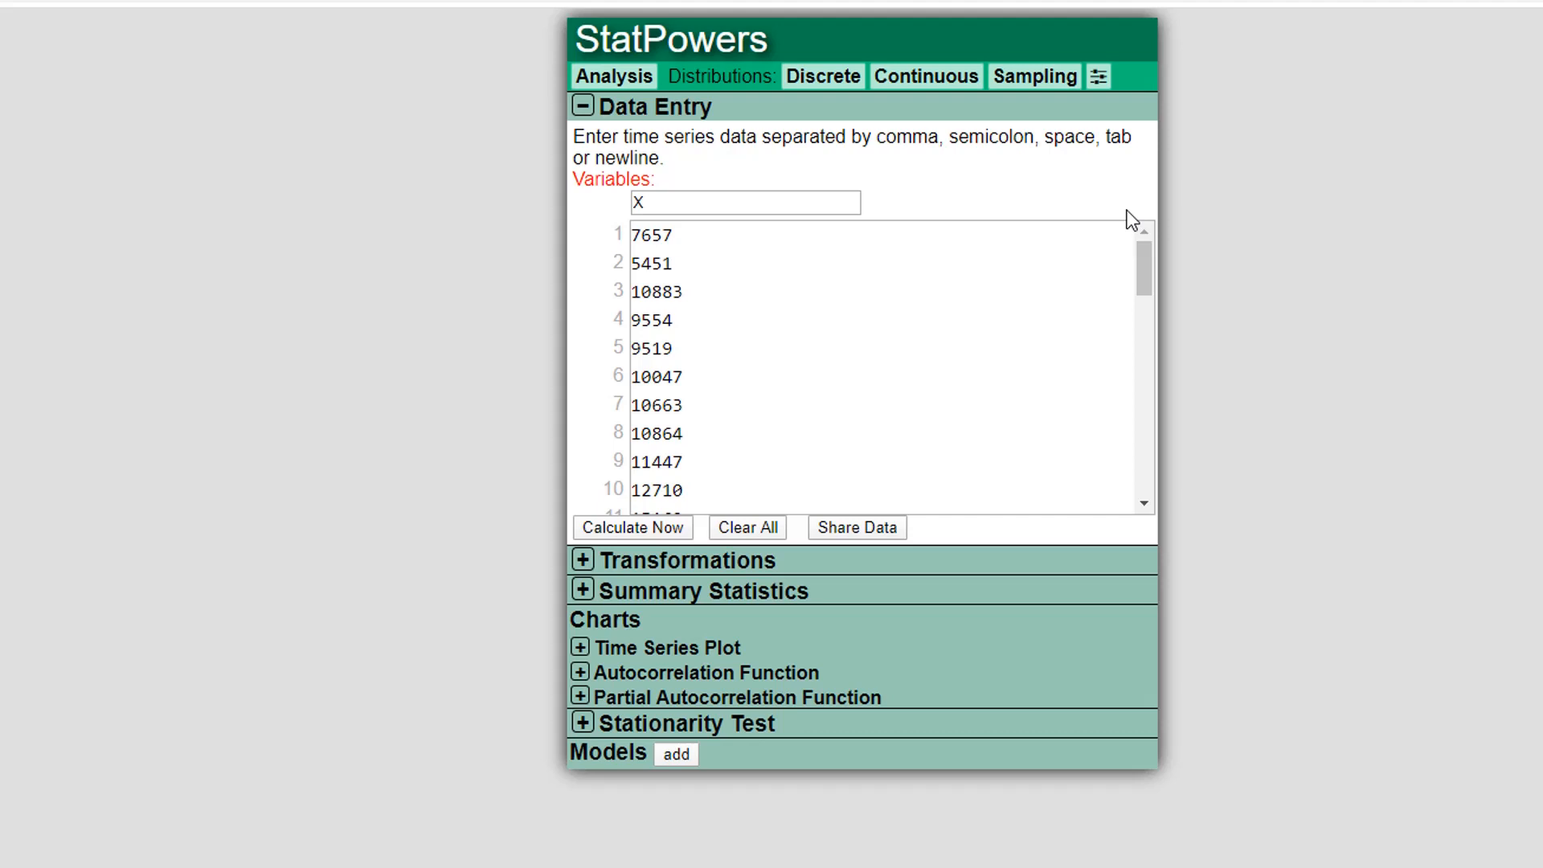
Step: Rename the variable as "cheese production"
double_click(686, 202)
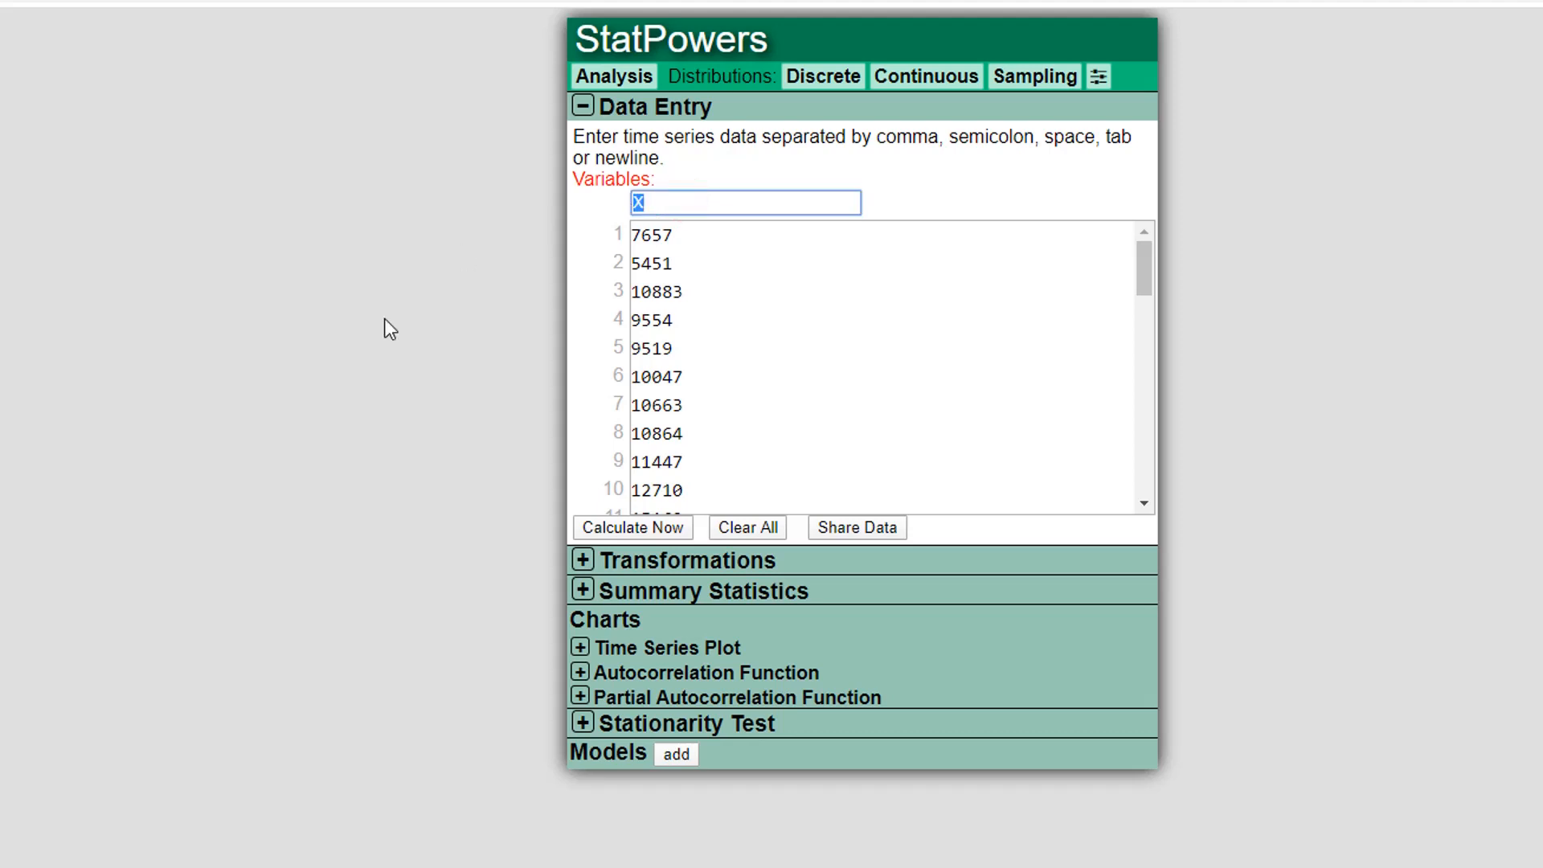
type("cheese s")
key("BackSpace")
key("BackSpace")
type("production")
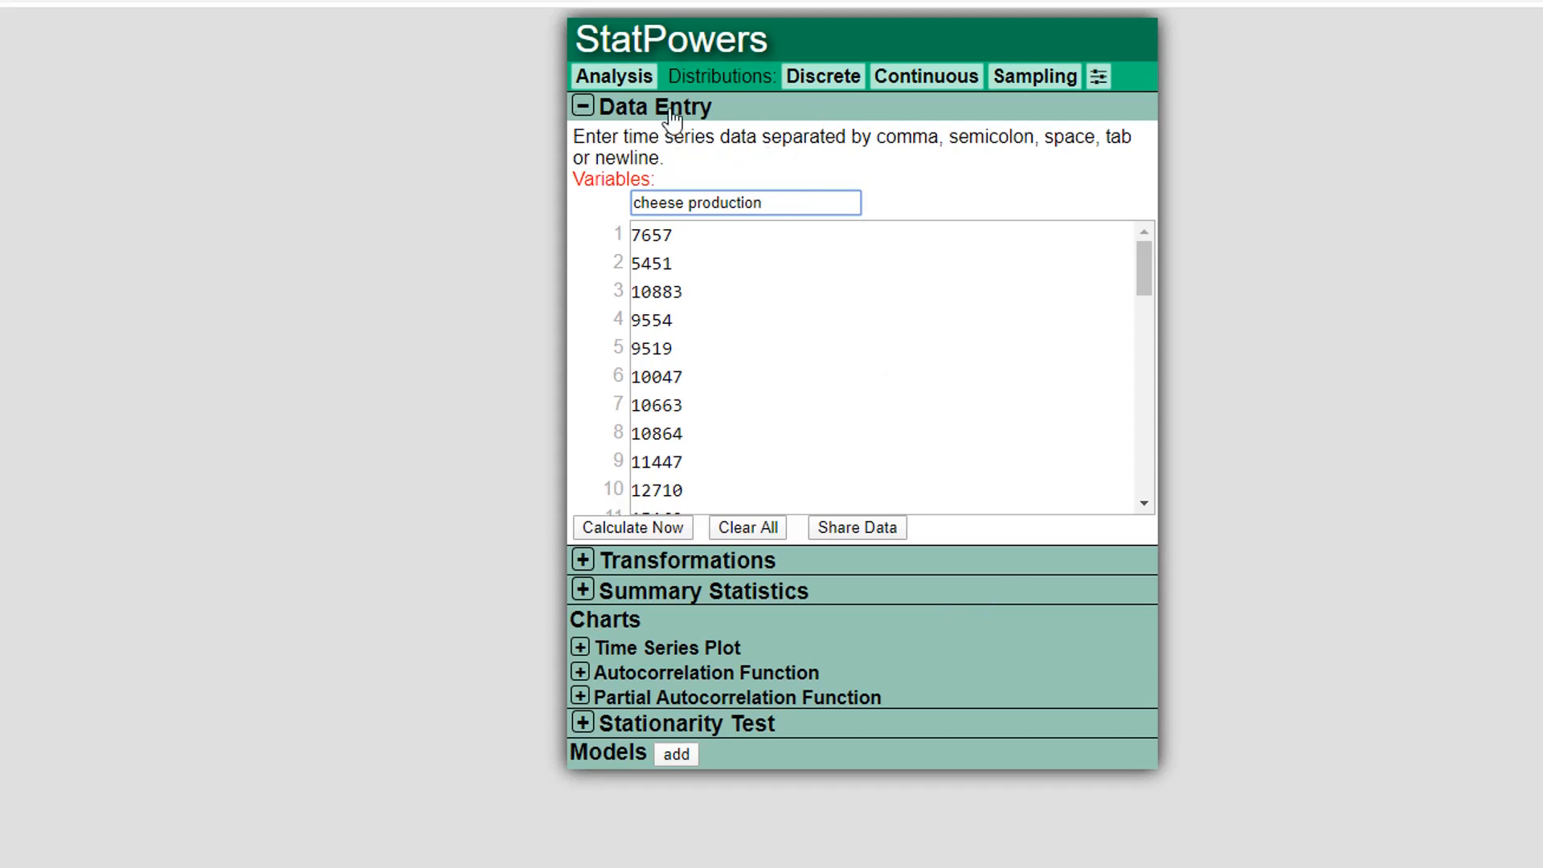
Step: Show the Time Series Plot, calculate it from the entered data, and collapse the Data Entry section
left_click(584, 107)
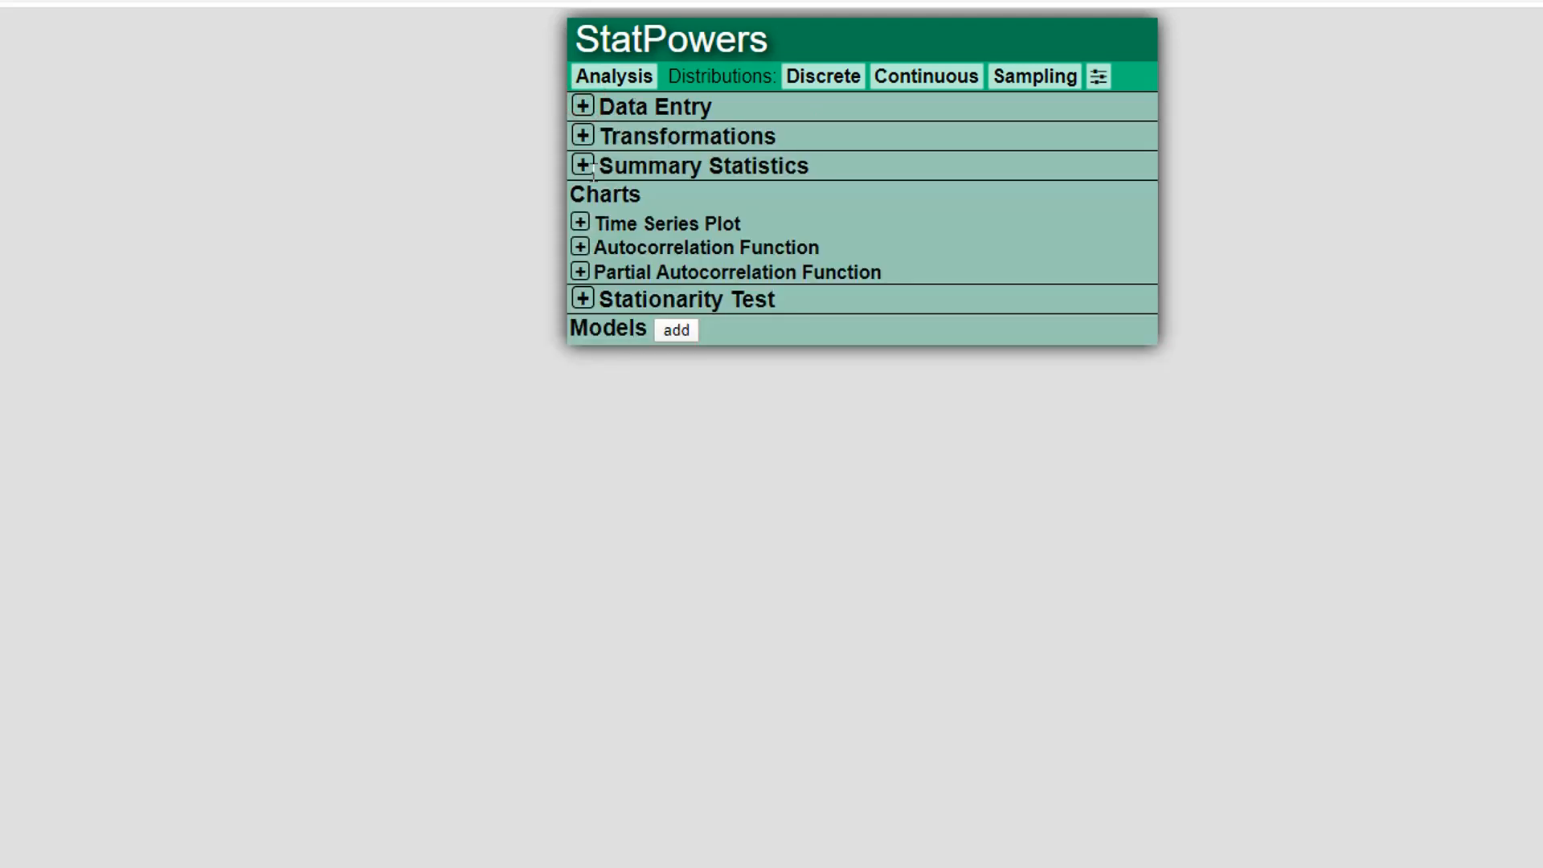
left_click(581, 223)
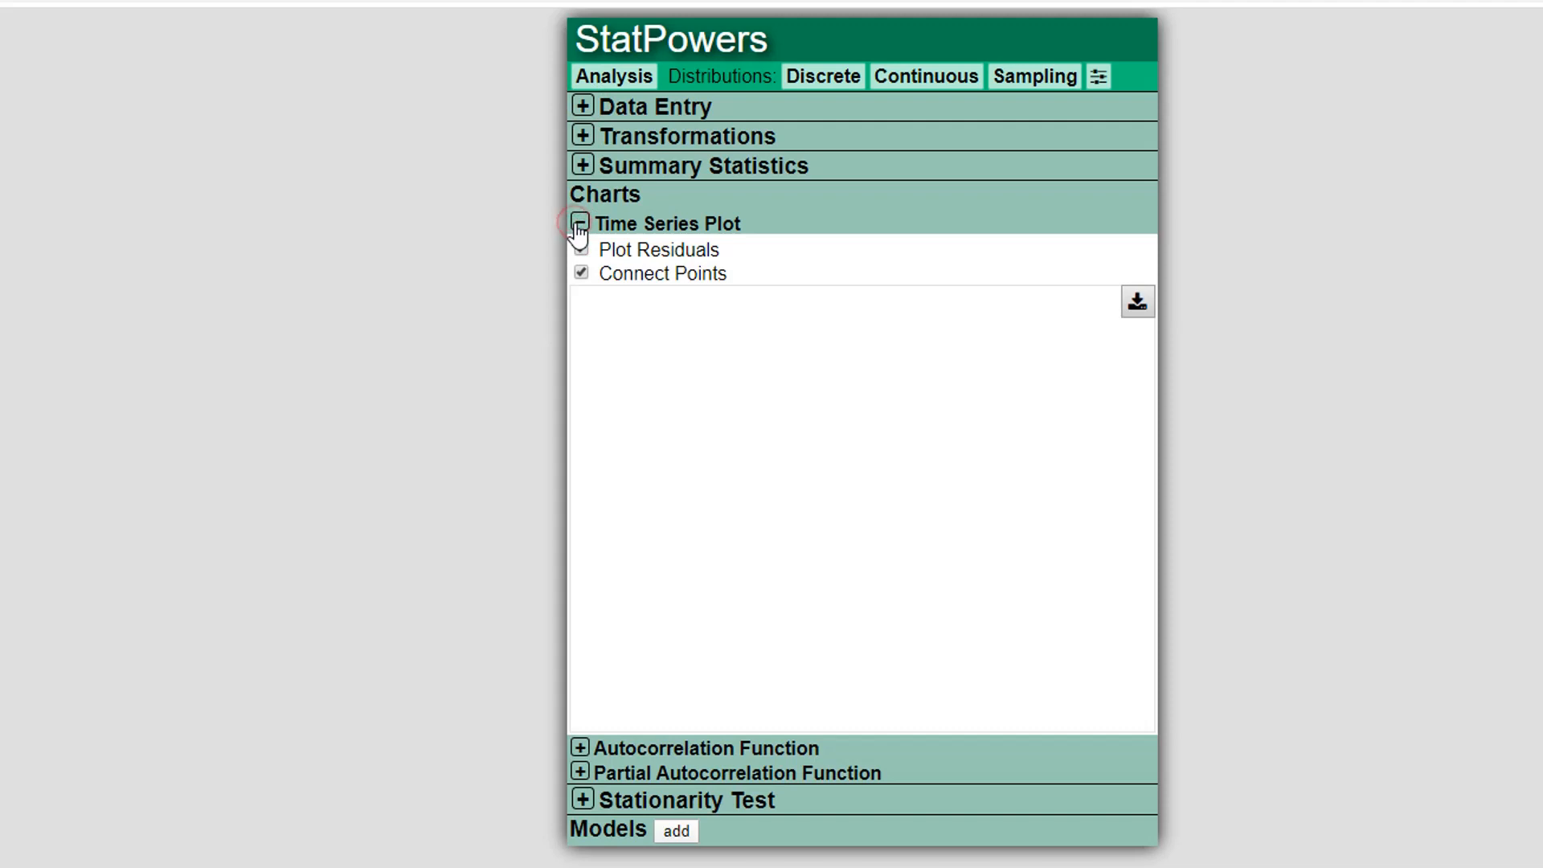
left_click(583, 108)
left_click(606, 527)
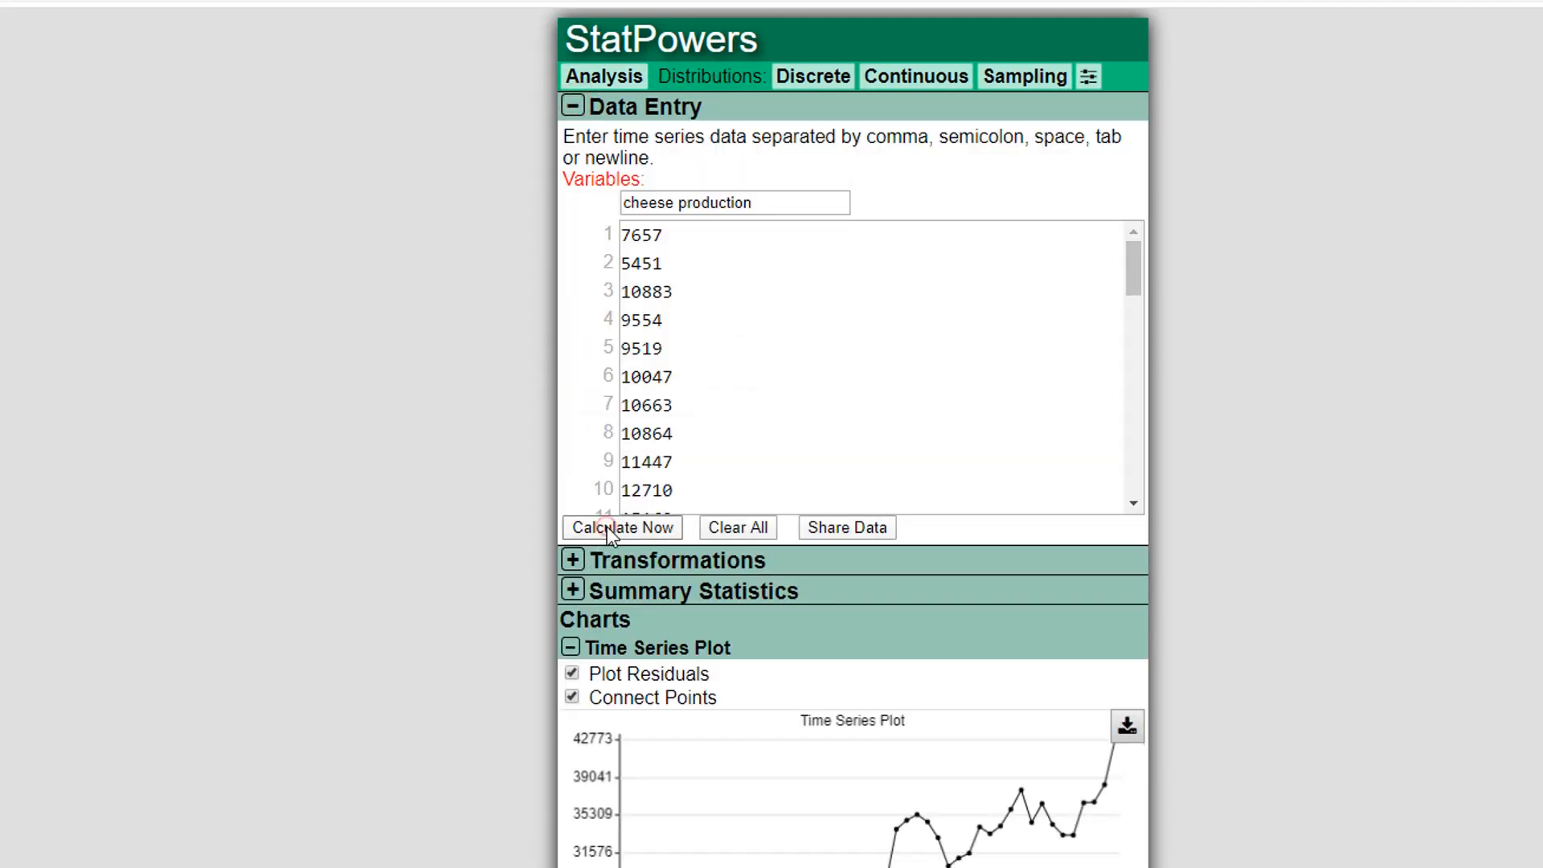
left_click(573, 109)
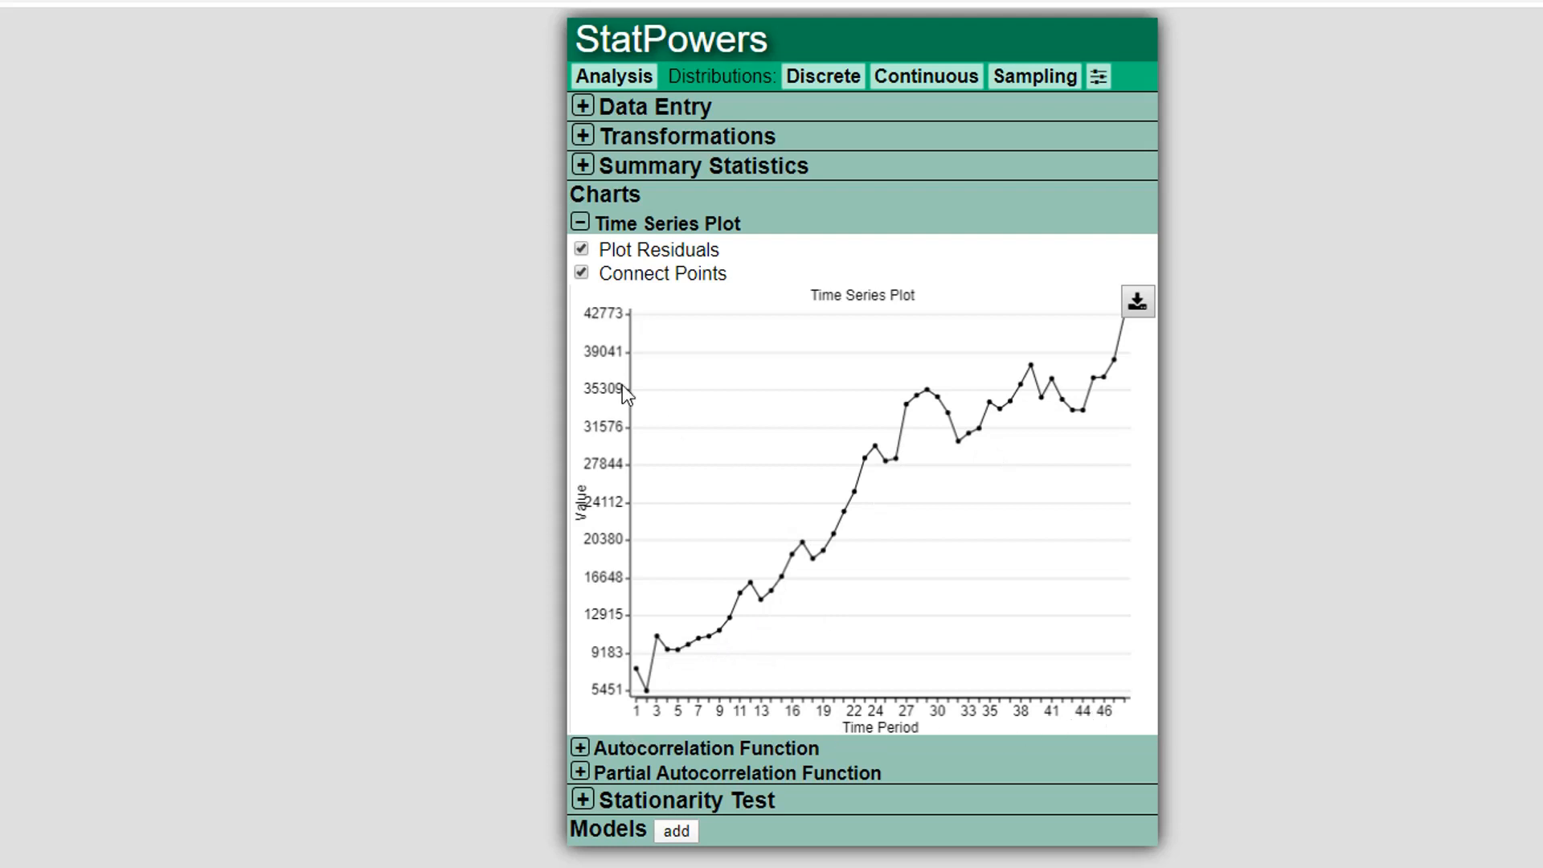
Step: Switch the time series plot's Connect Points option off and back on to compare both displays
left_click(582, 274)
left_click(582, 274)
left_click(582, 274)
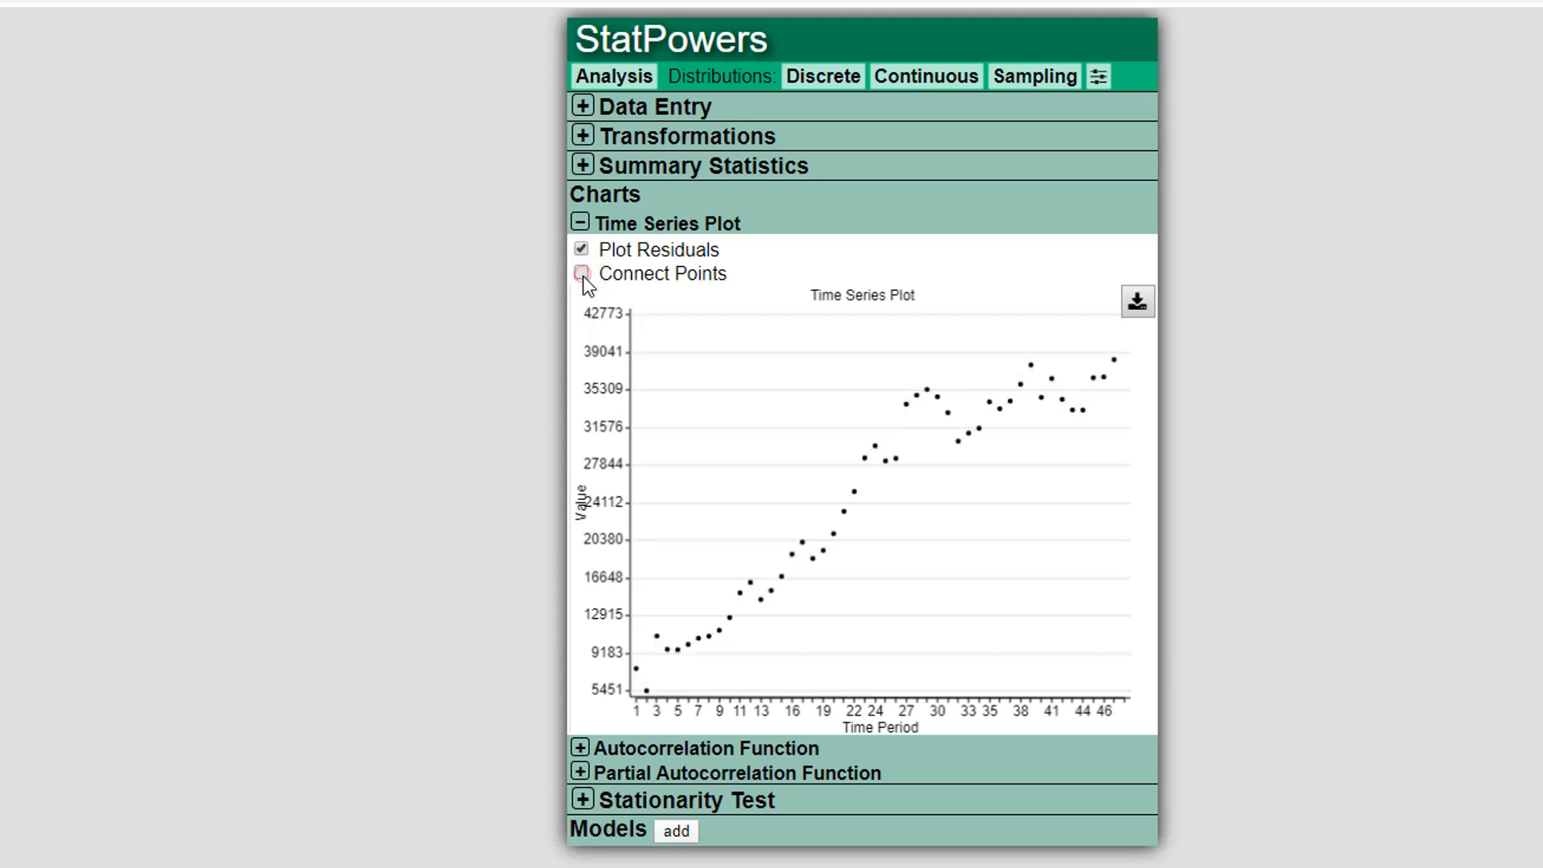
left_click(582, 274)
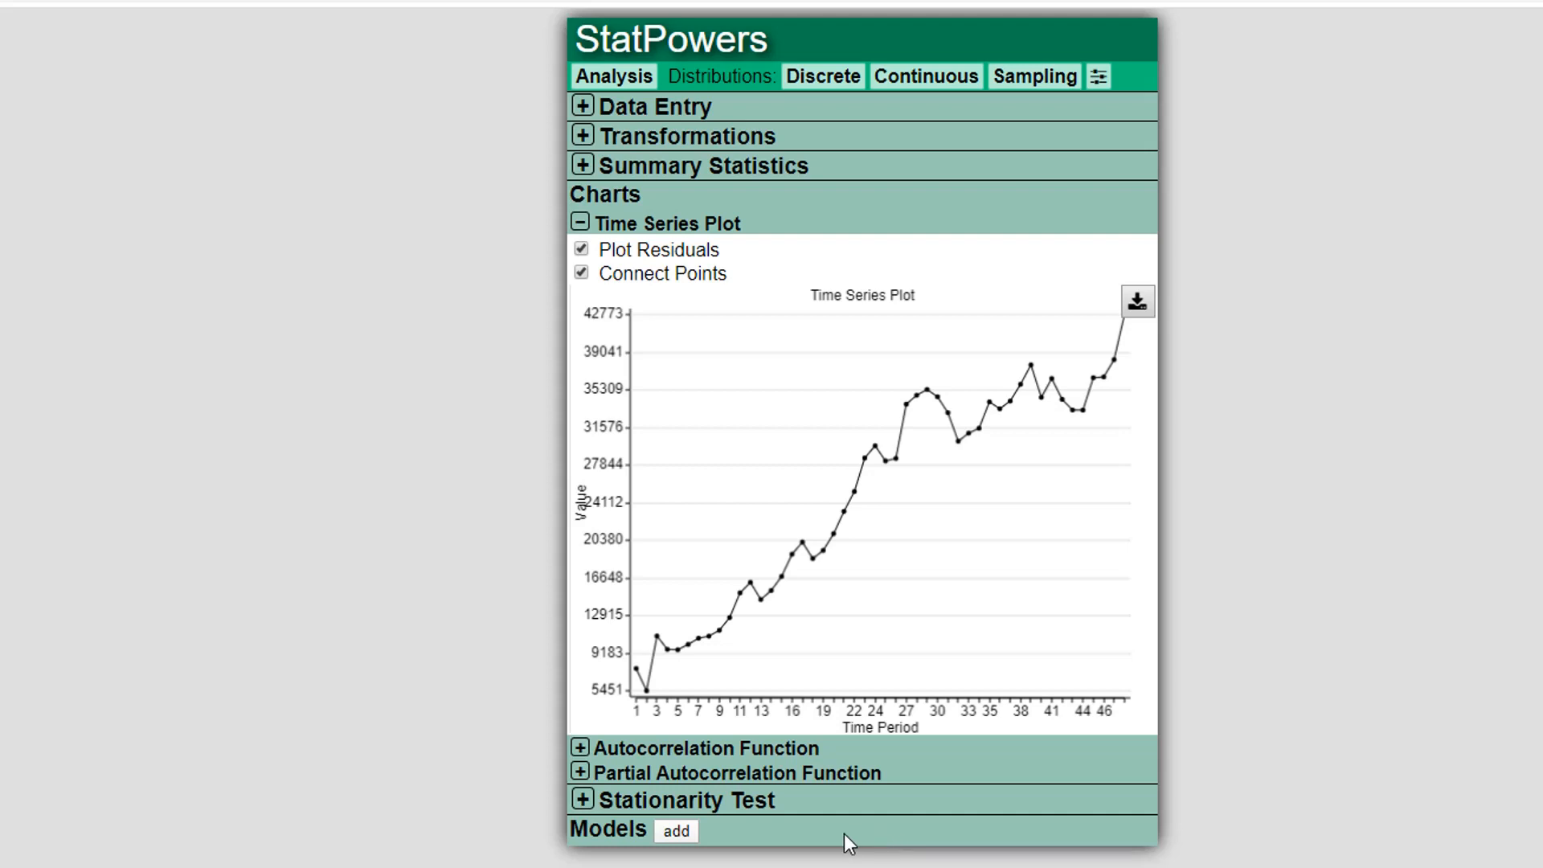
Step: Add a red Cumulative Moving Average model to the time series
left_click(677, 830)
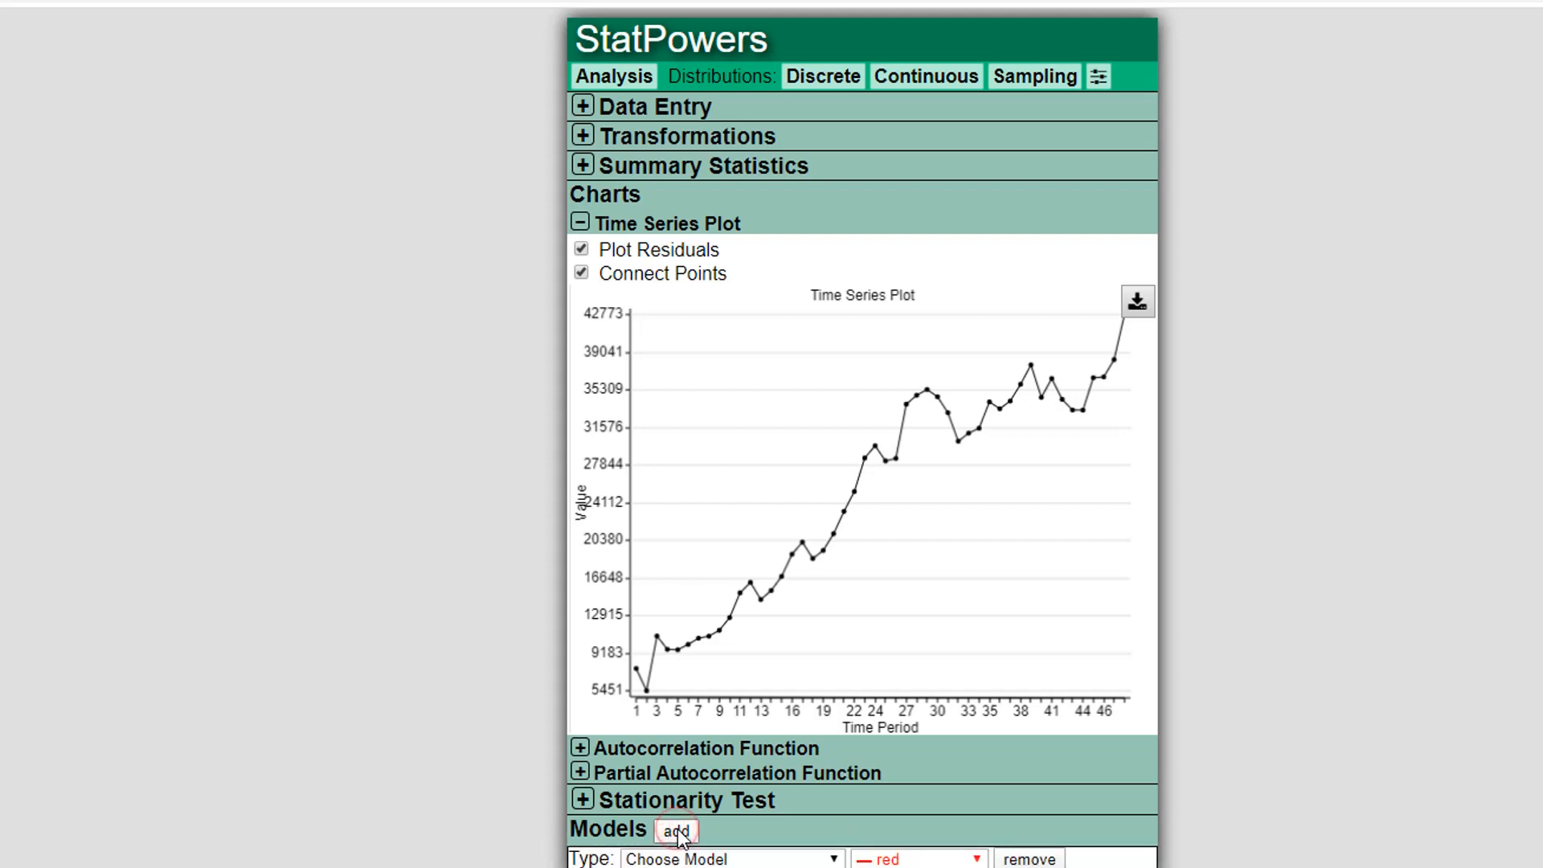
left_click(657, 858)
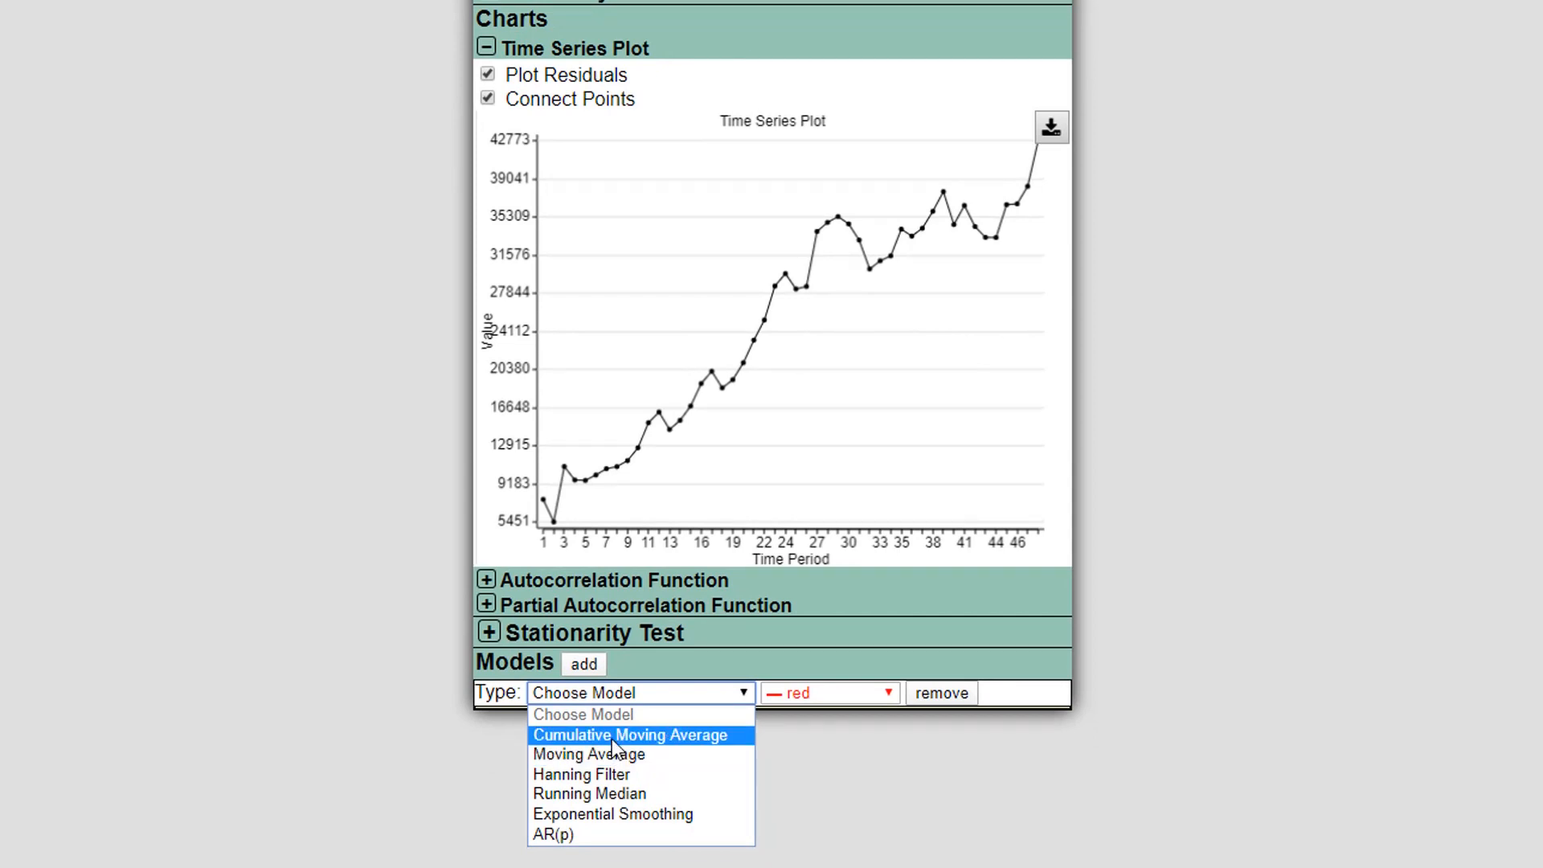
left_click(612, 740)
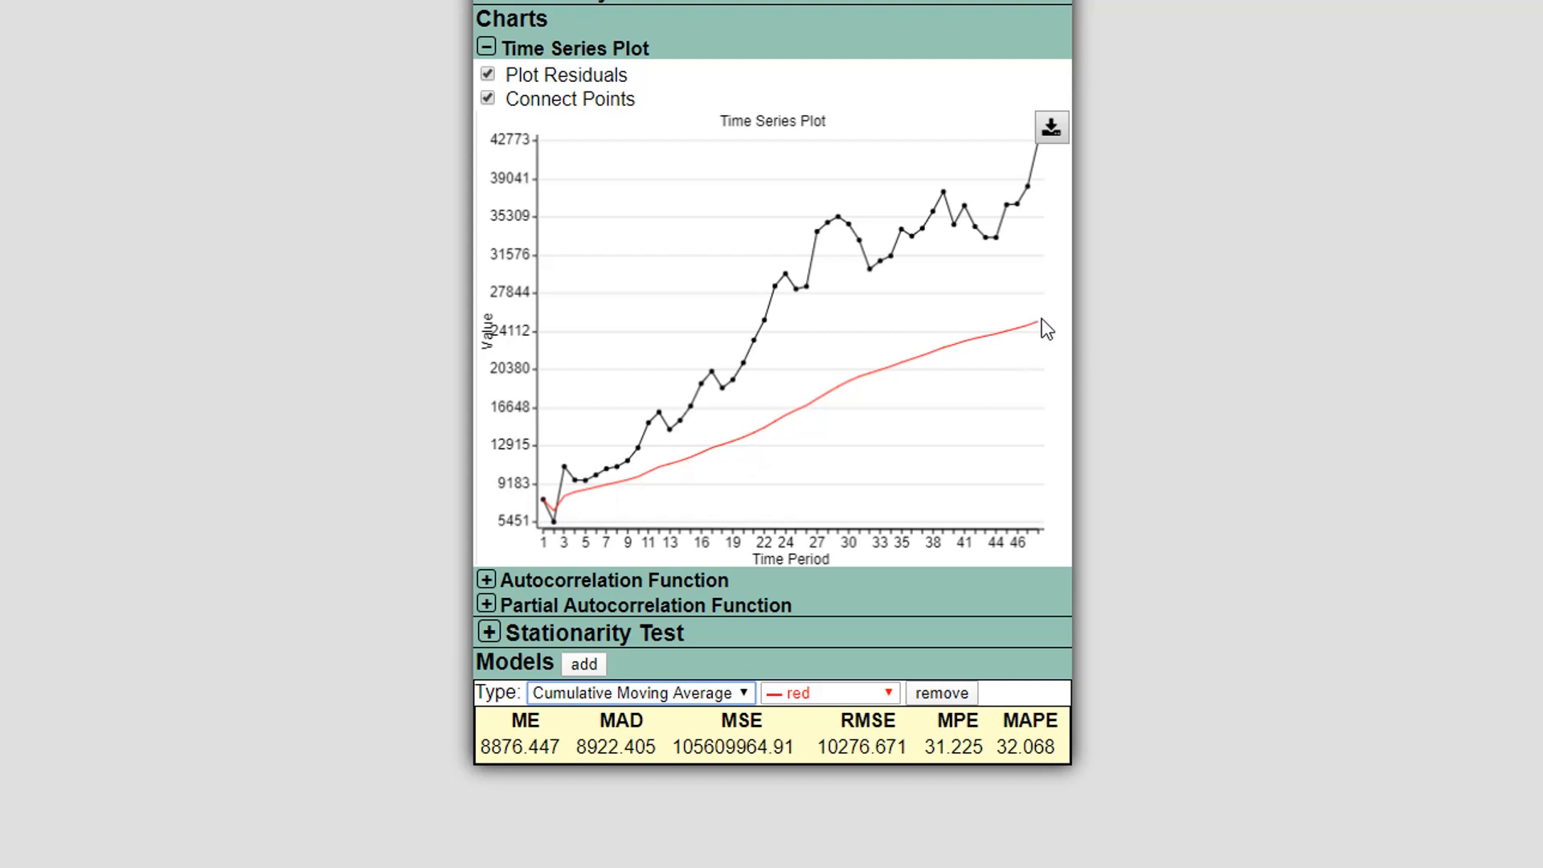
left_click(1232, 344)
Step: Change the red model to a Moving Average and raise its span to 13
left_click(583, 693)
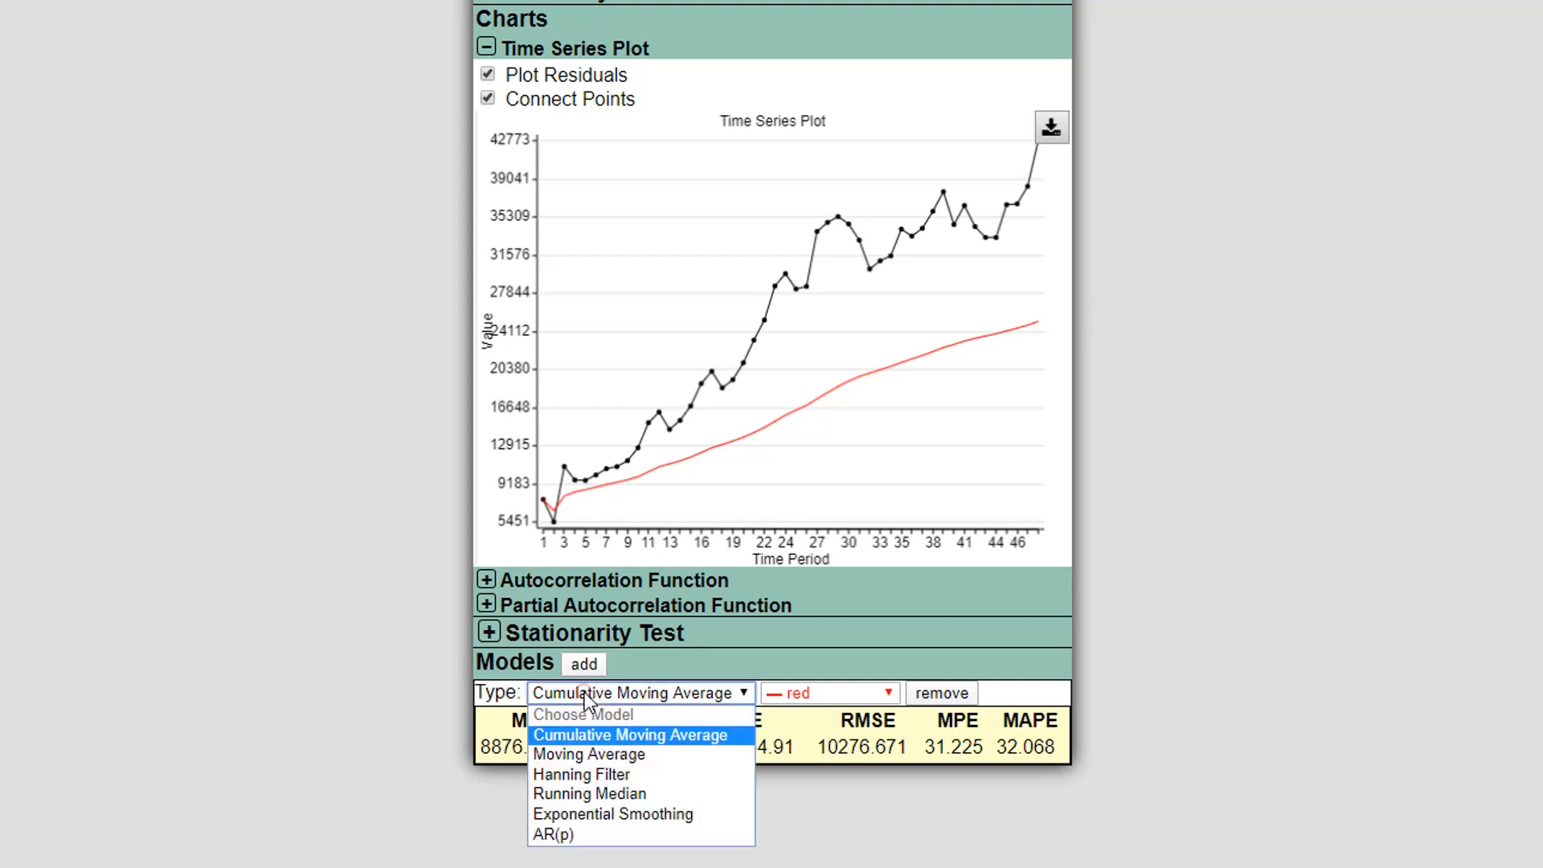
left_click(577, 754)
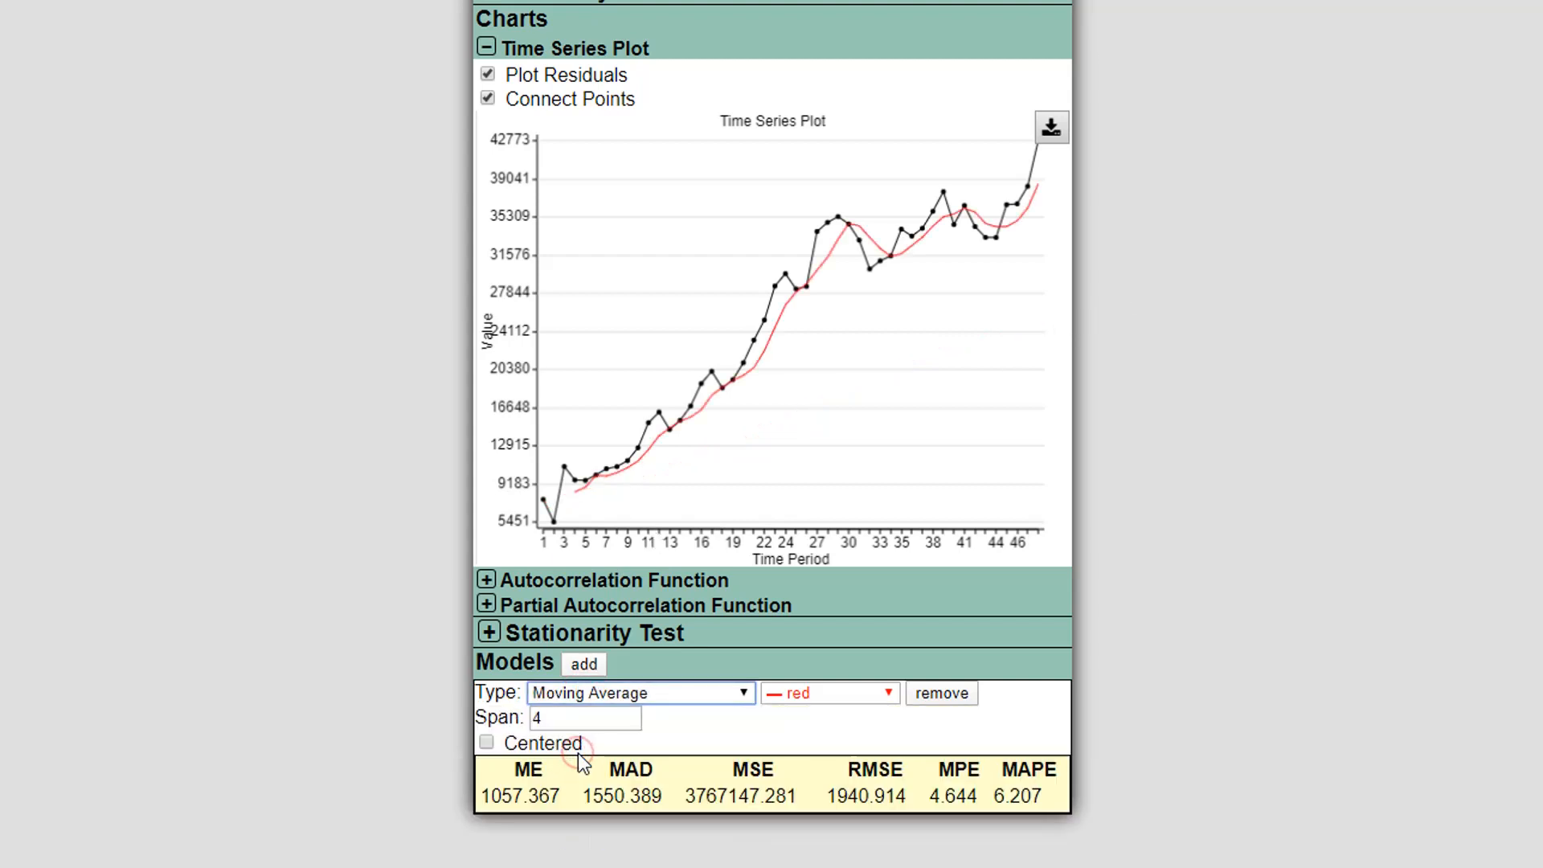
left_click(553, 717)
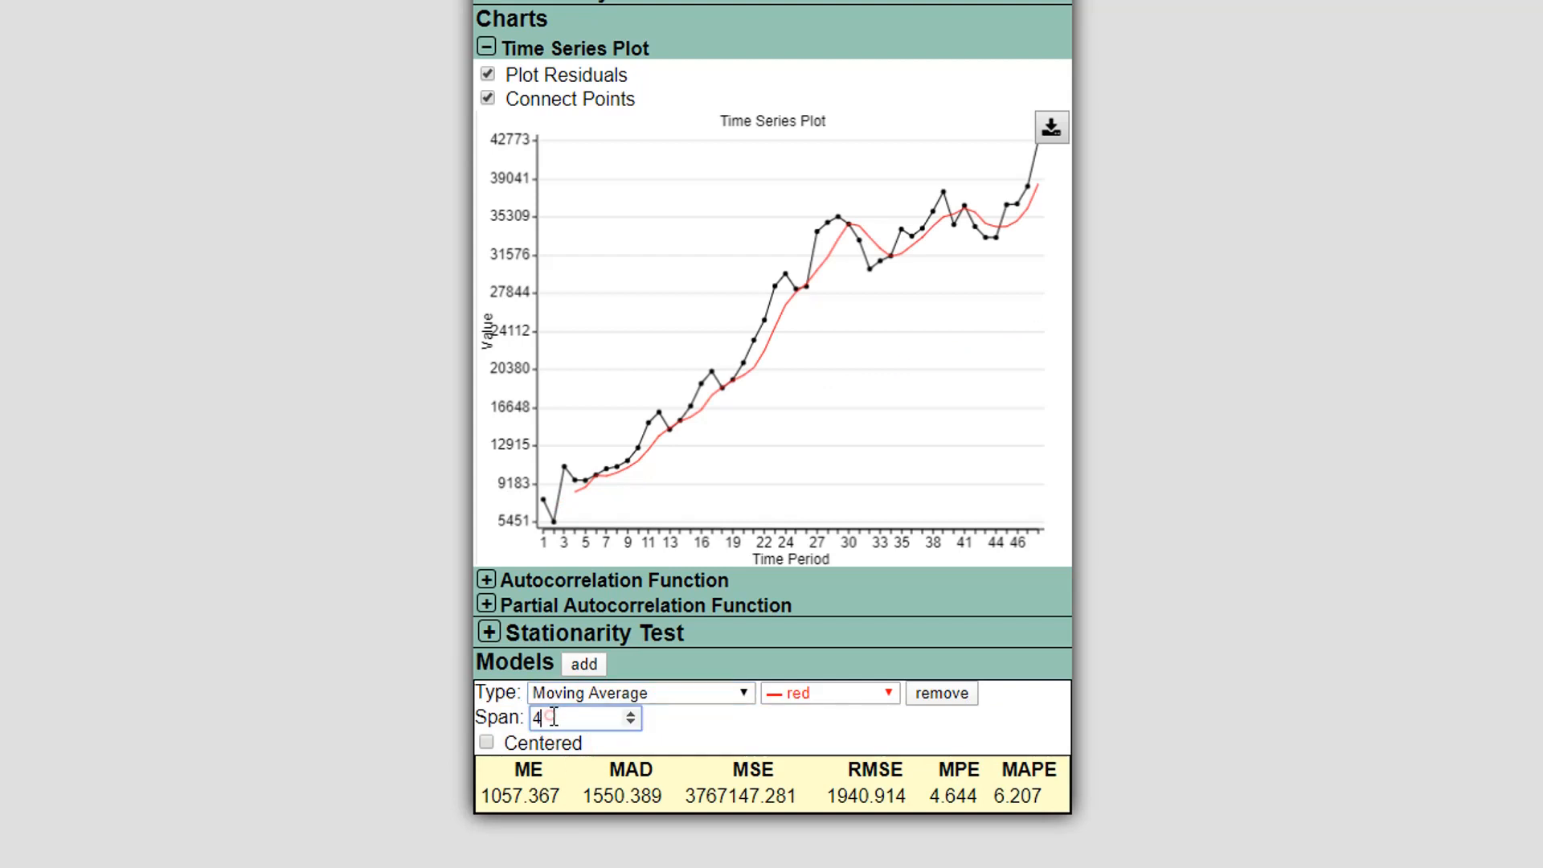
key("Up")
key("Up")
key("Up")
key("Up")
key("Up")
key("Up")
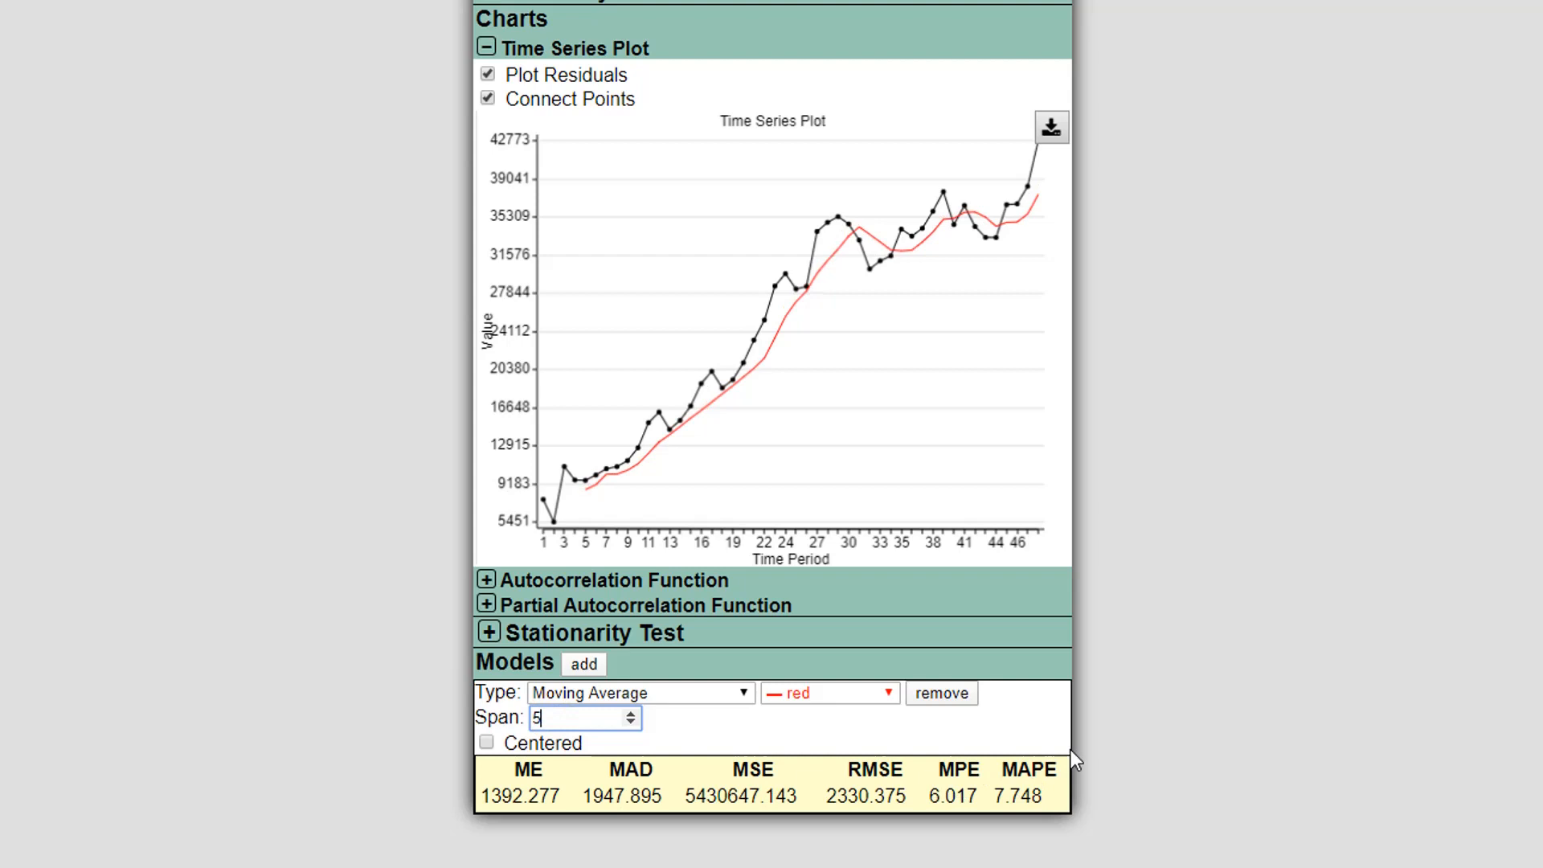
key("Up")
key("Up")
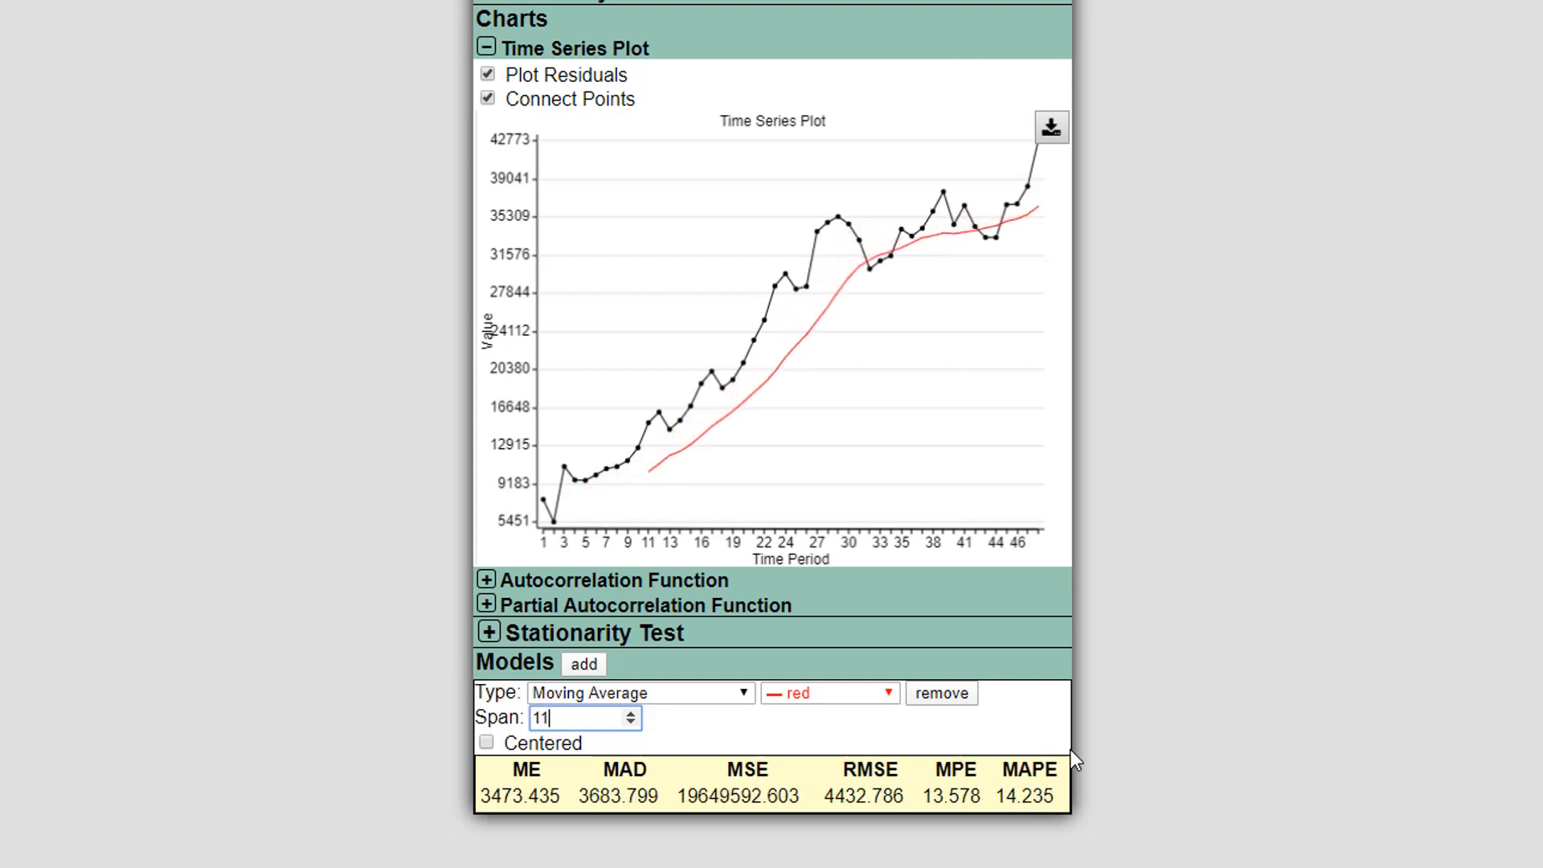
key("Up")
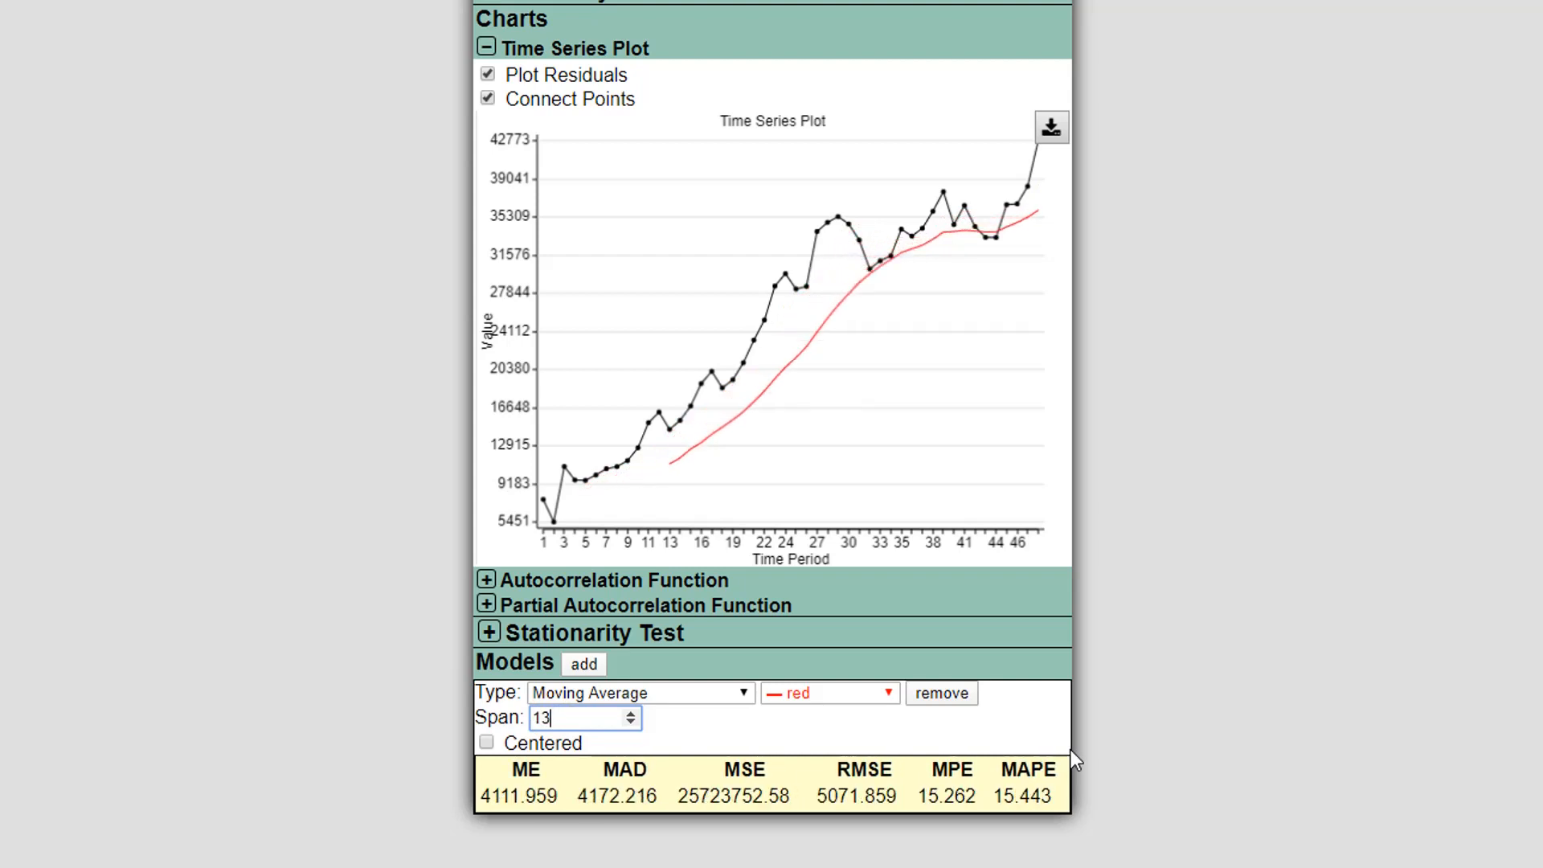
key("Down")
key("Up")
key("Up")
key("Down")
Step: Make the moving average centered and reduce its span to 5
left_click(486, 743)
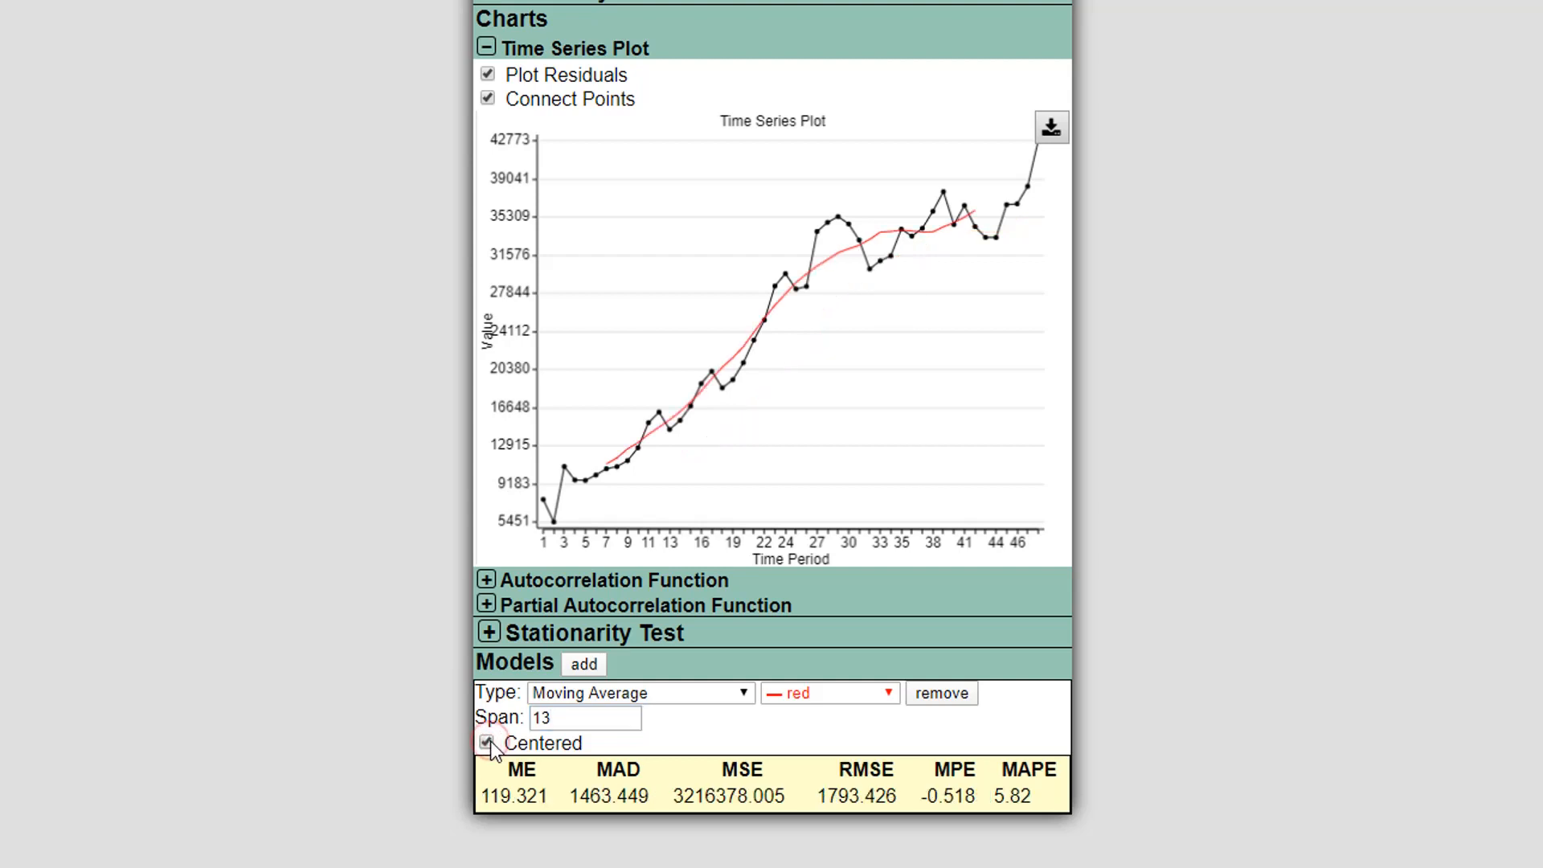
left_click(552, 718)
scroll(557, 717, "down", 7)
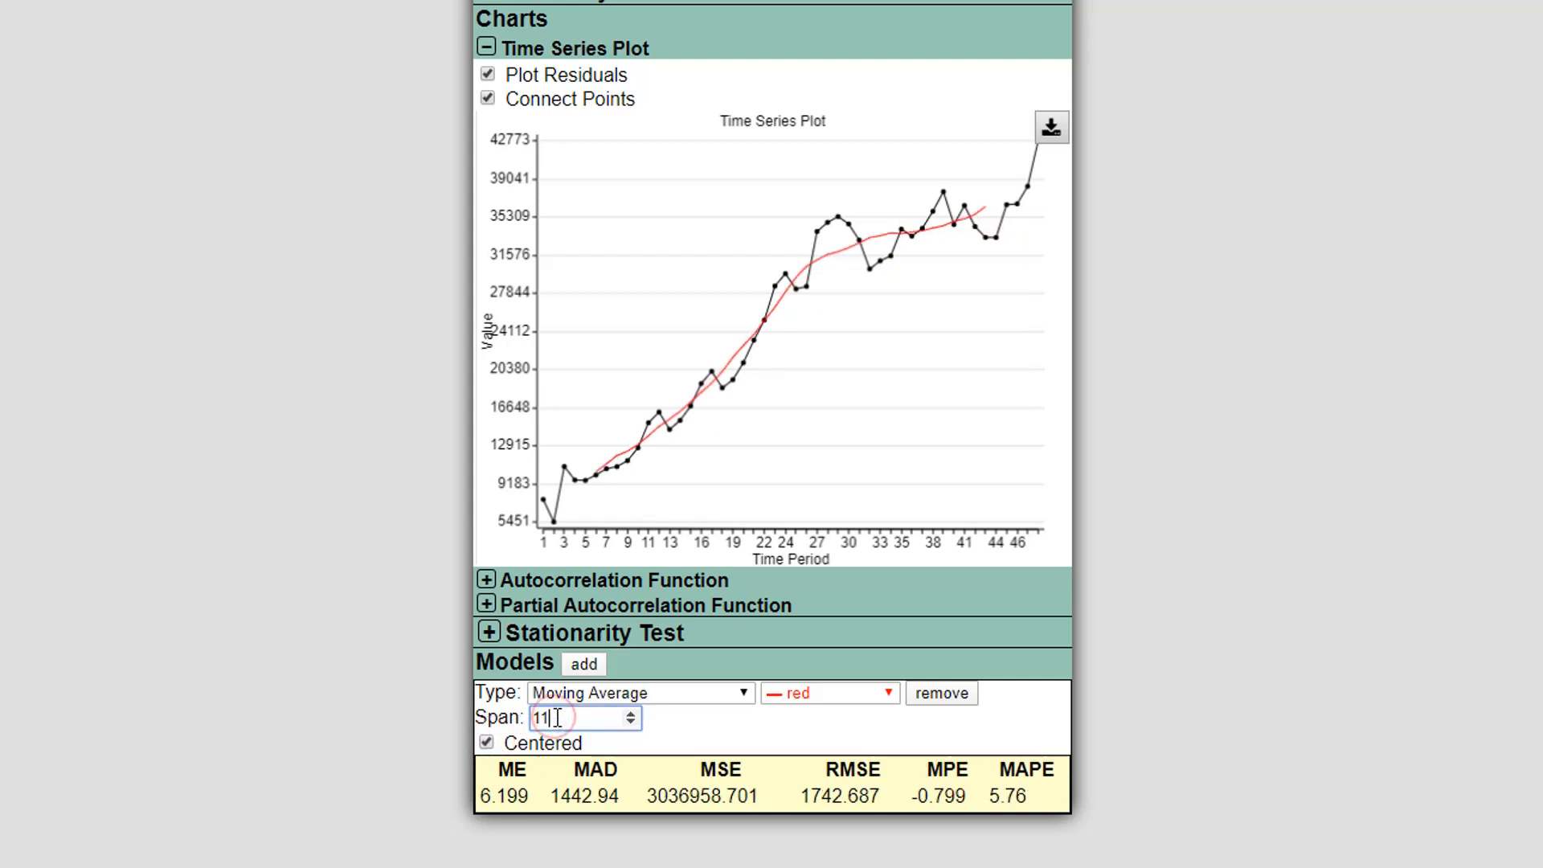
scroll(556, 718, "down", 1)
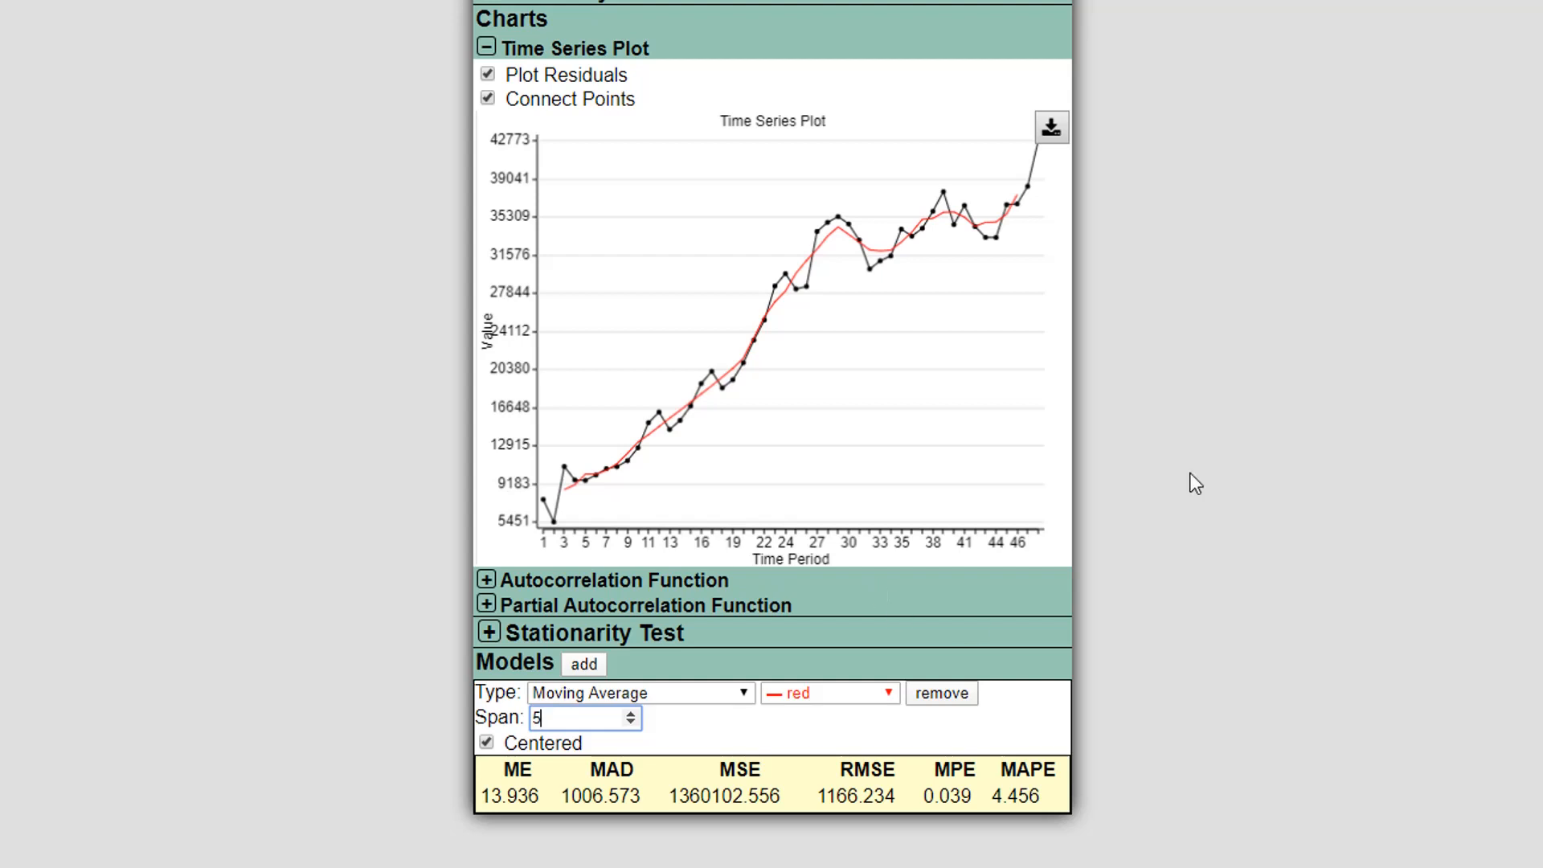
Step: Change the red model's type to Hanning Filter
left_click(745, 696)
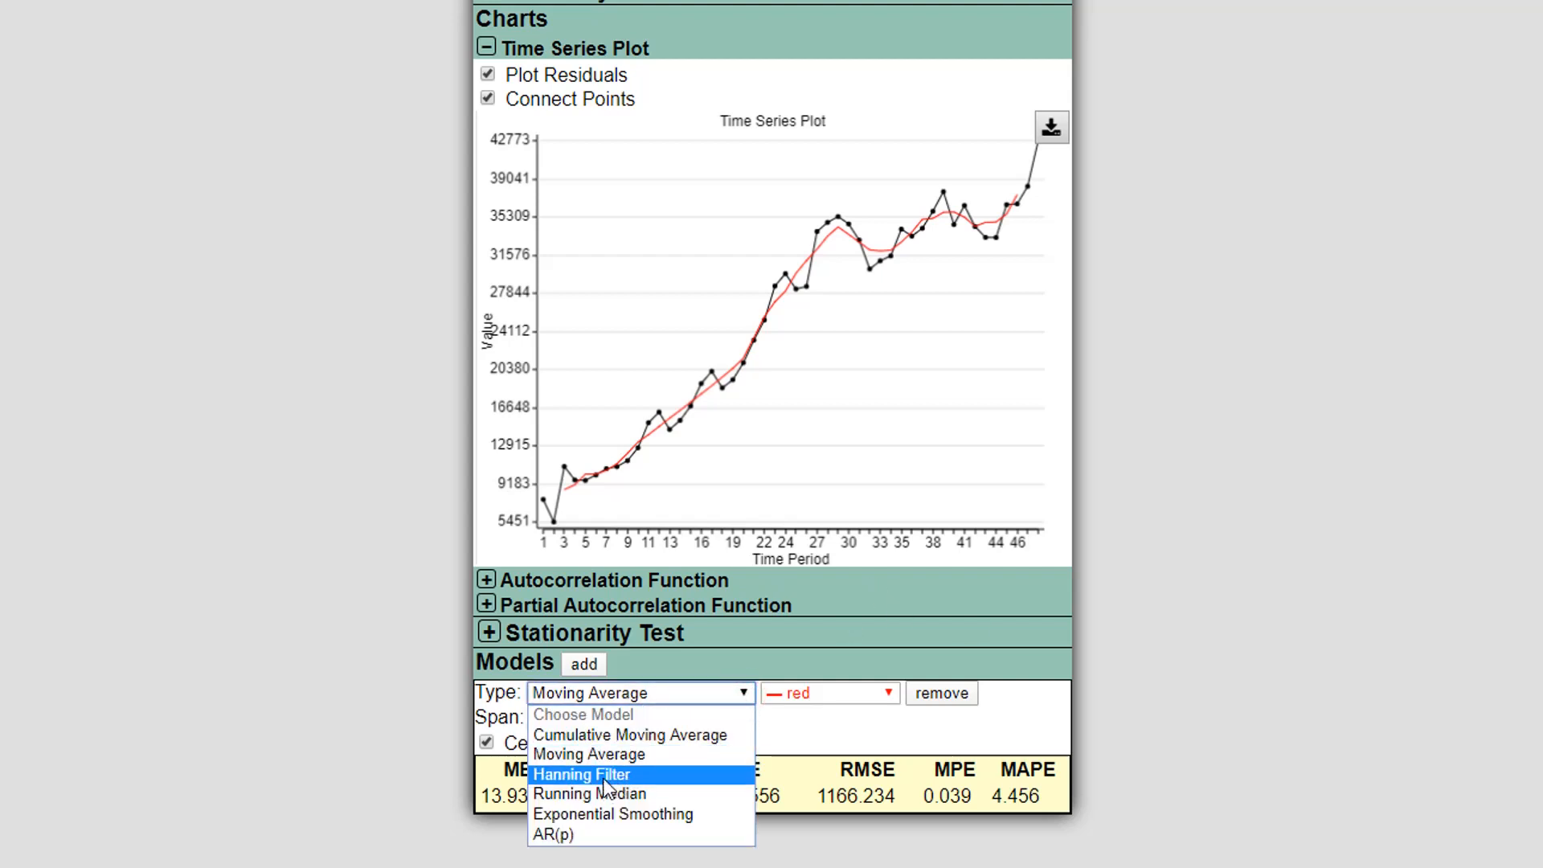
left_click(653, 775)
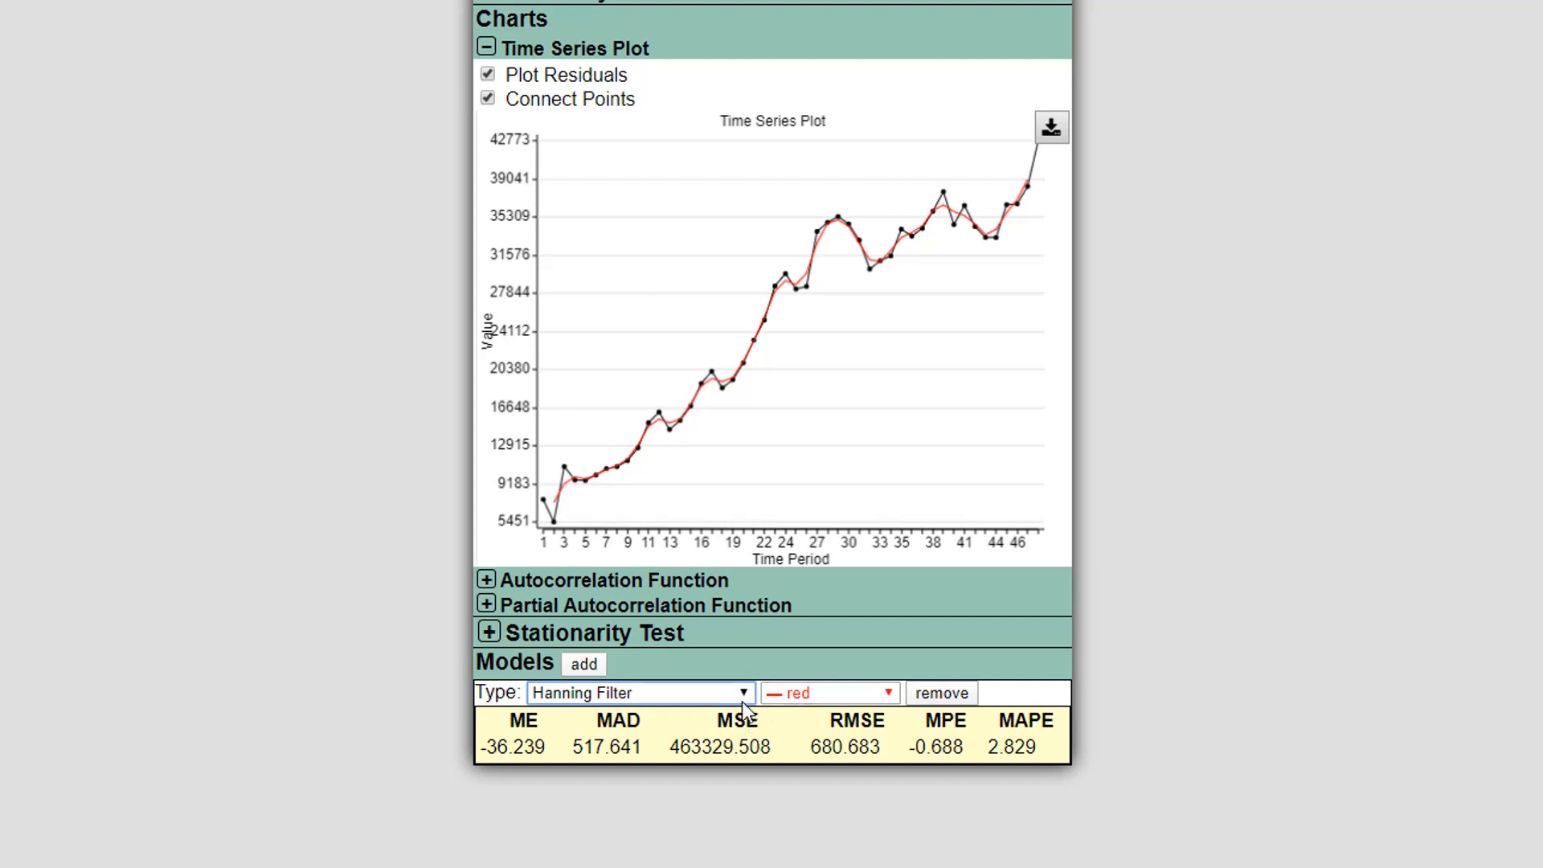
Step: Add a second, blue model as a centered Moving Average with a span of 5
left_click(584, 665)
left_click(579, 783)
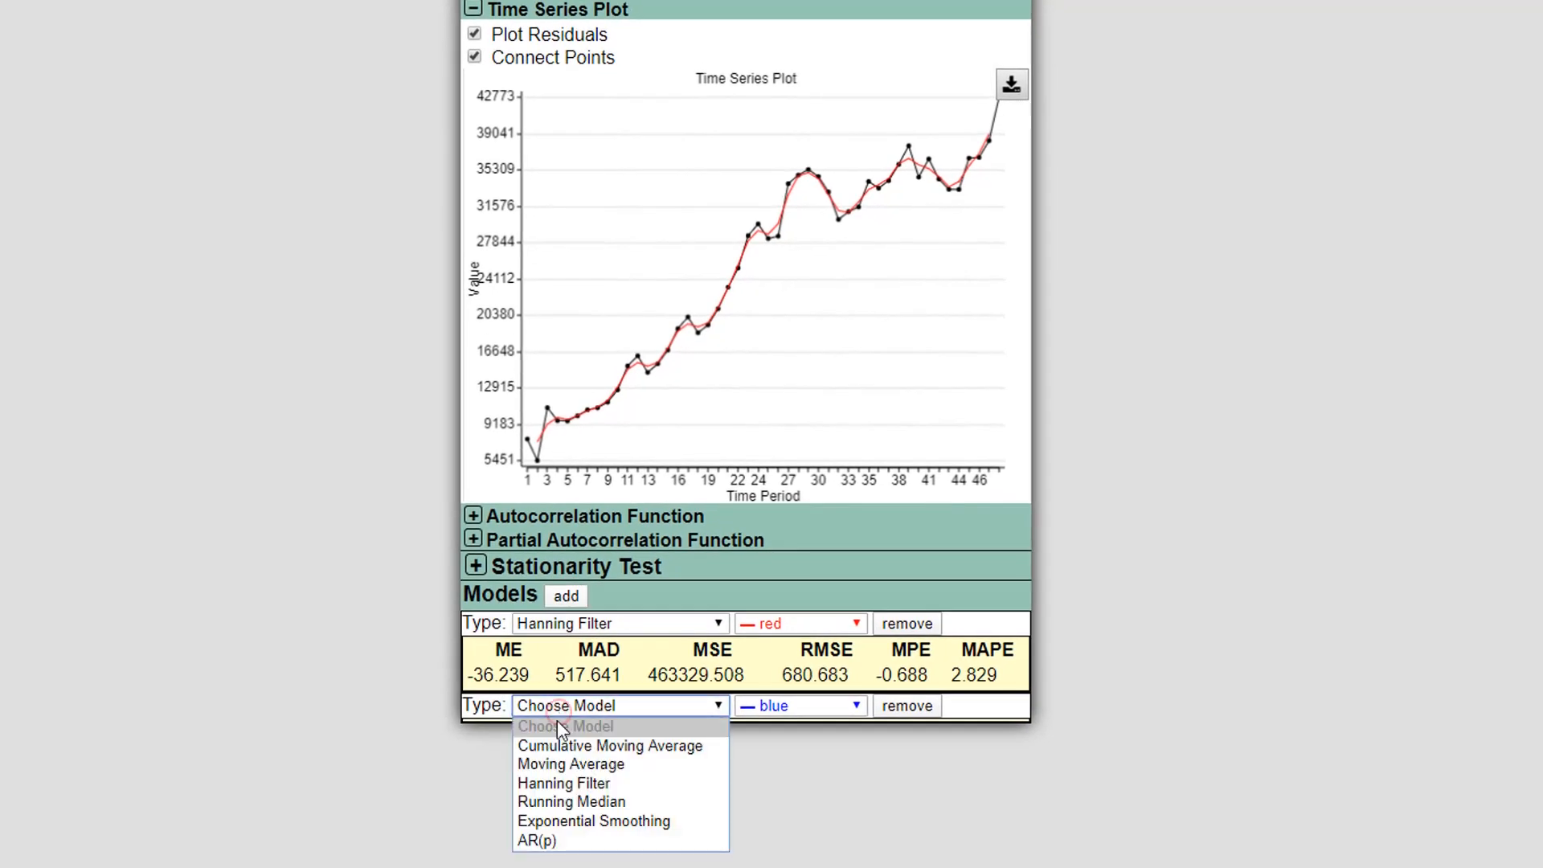
left_click(576, 765)
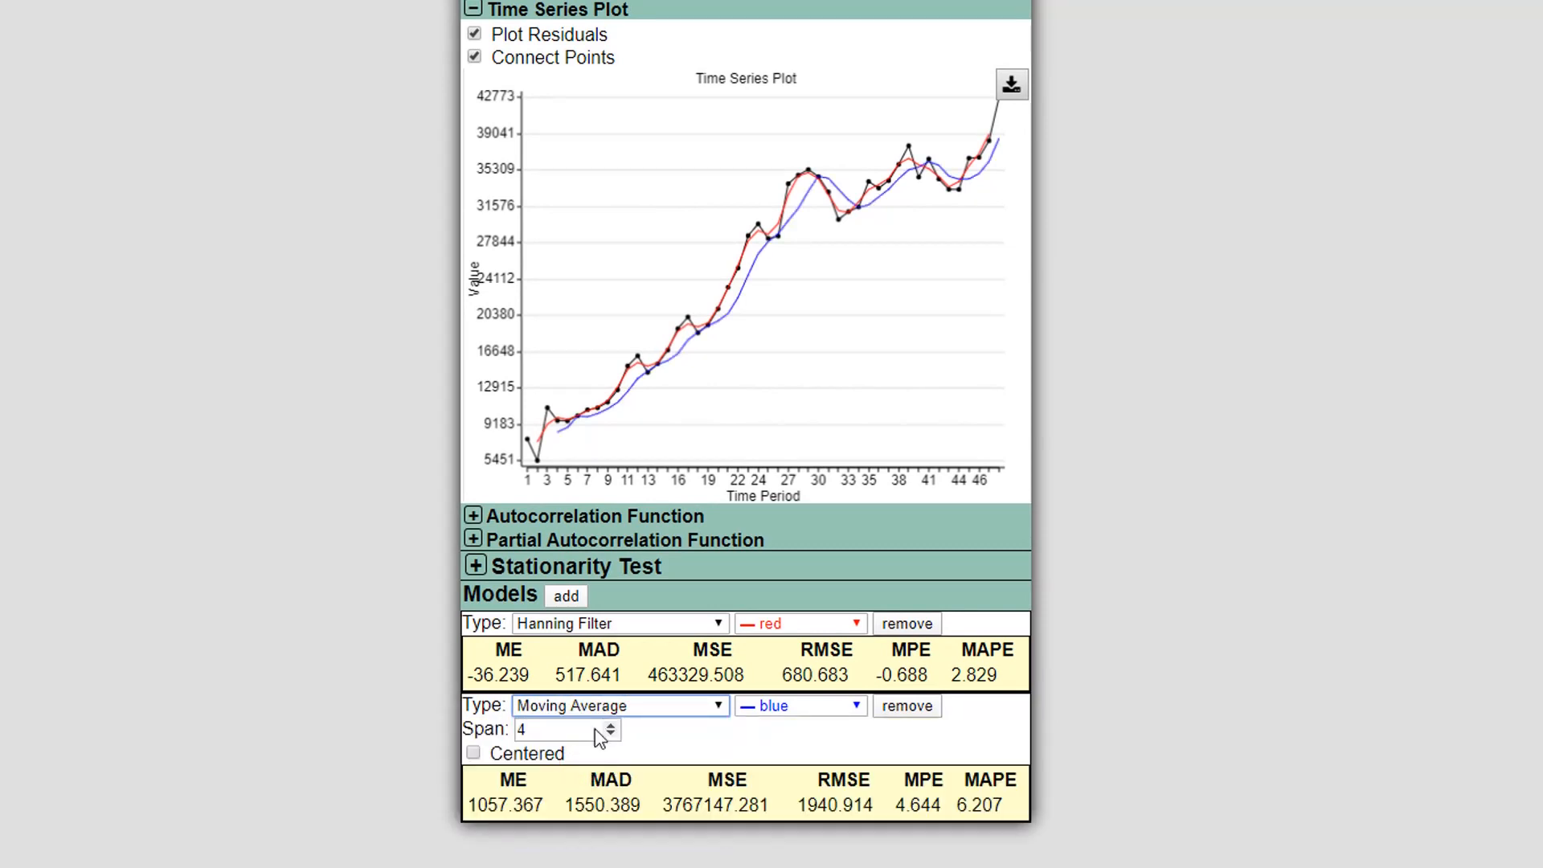
left_click(473, 752)
left_click(549, 730)
key("BackSpace")
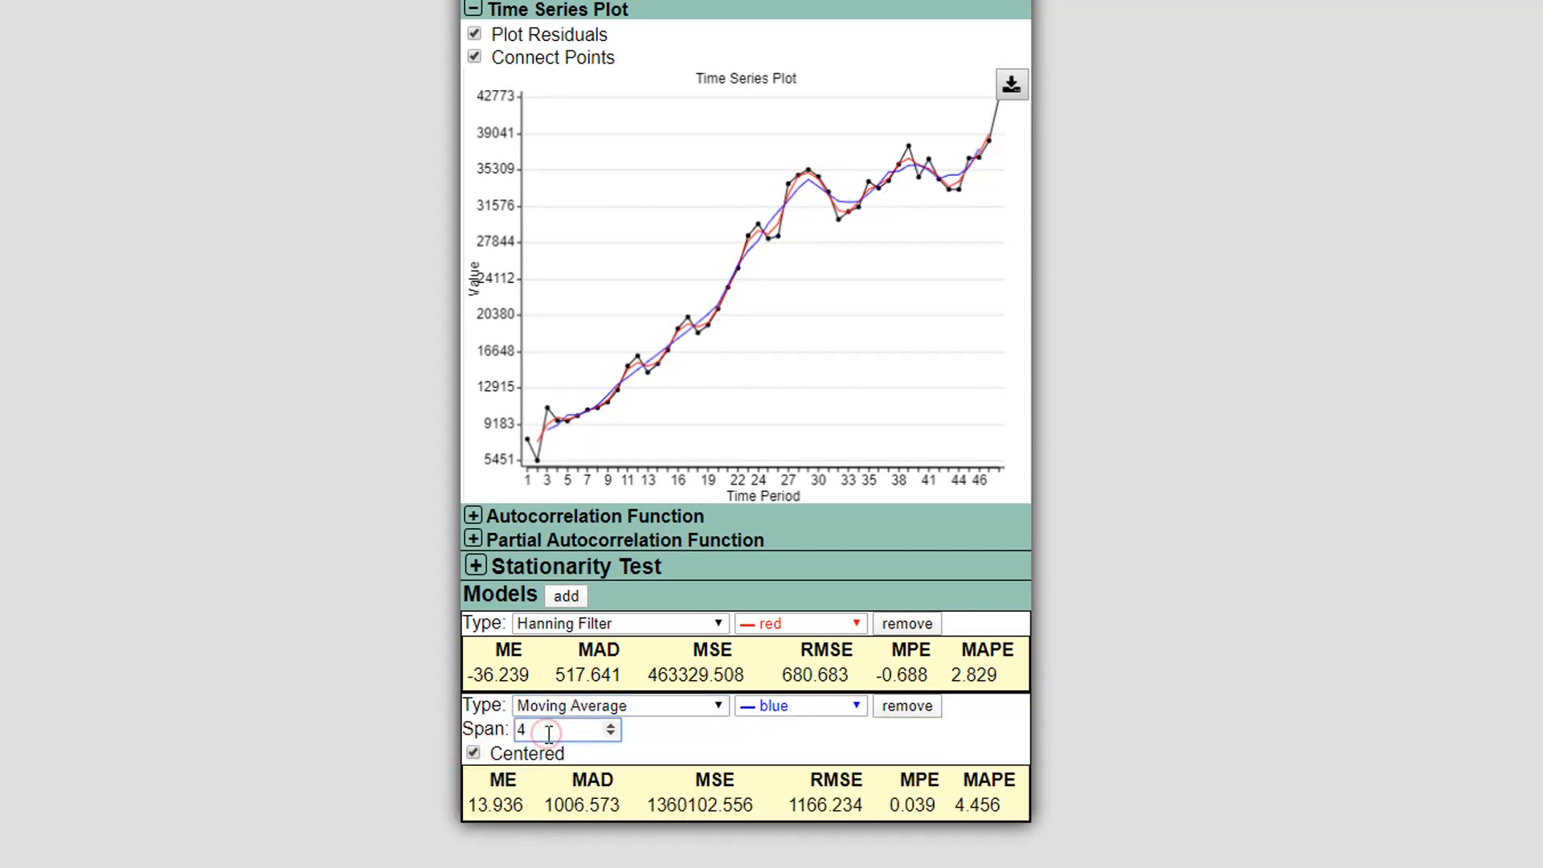
type("5")
Step: Remove both the blue Moving Average and the red Hanning Filter models
left_click(907, 705)
left_click(914, 625)
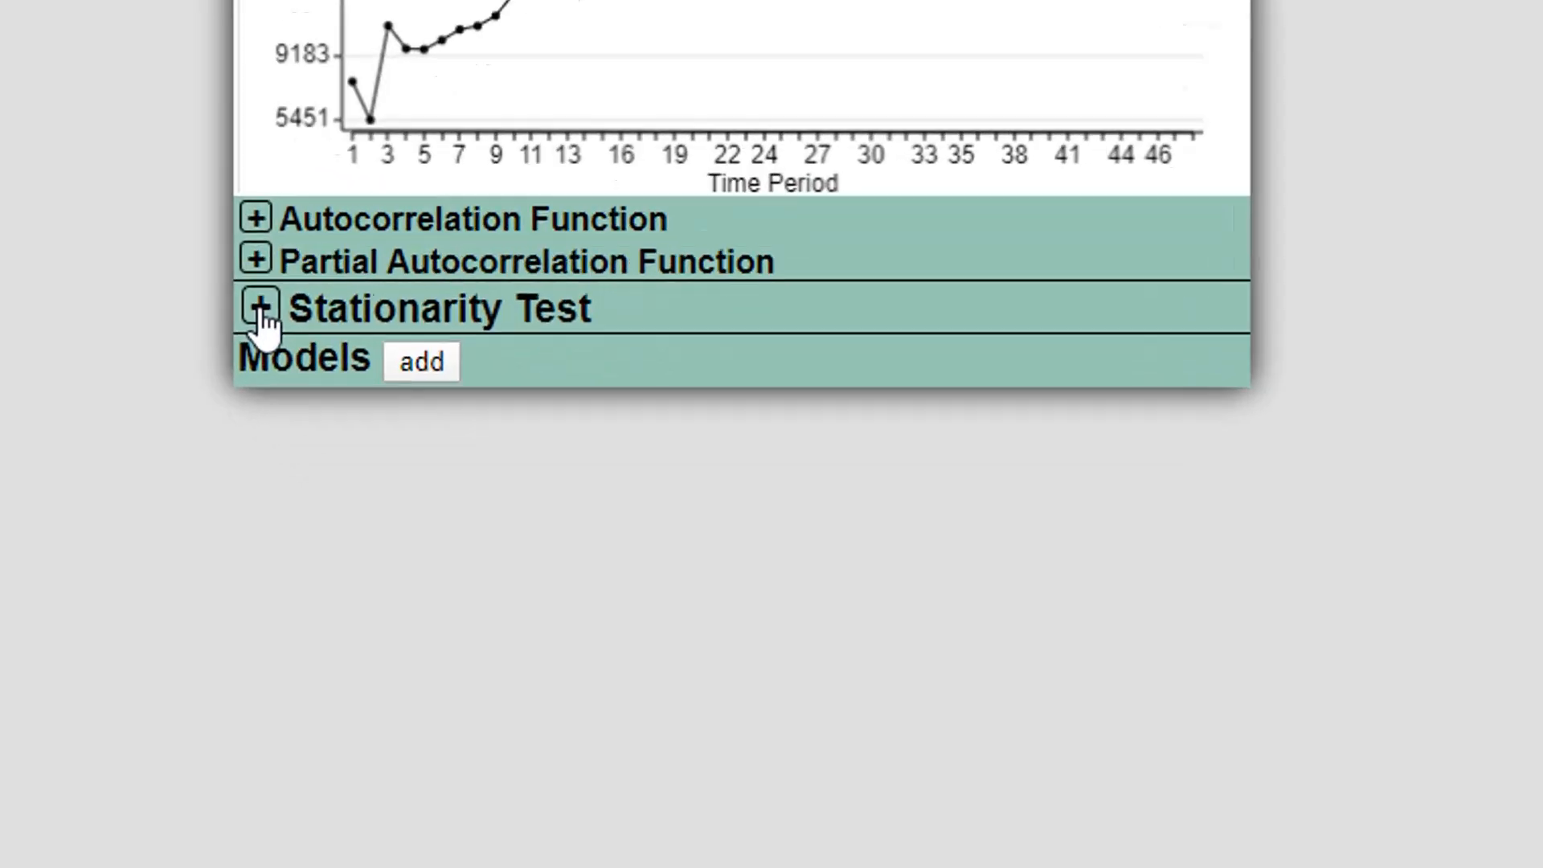
Step: Open the Stationarity Test and set its significance level to 0.05
left_click(475, 566)
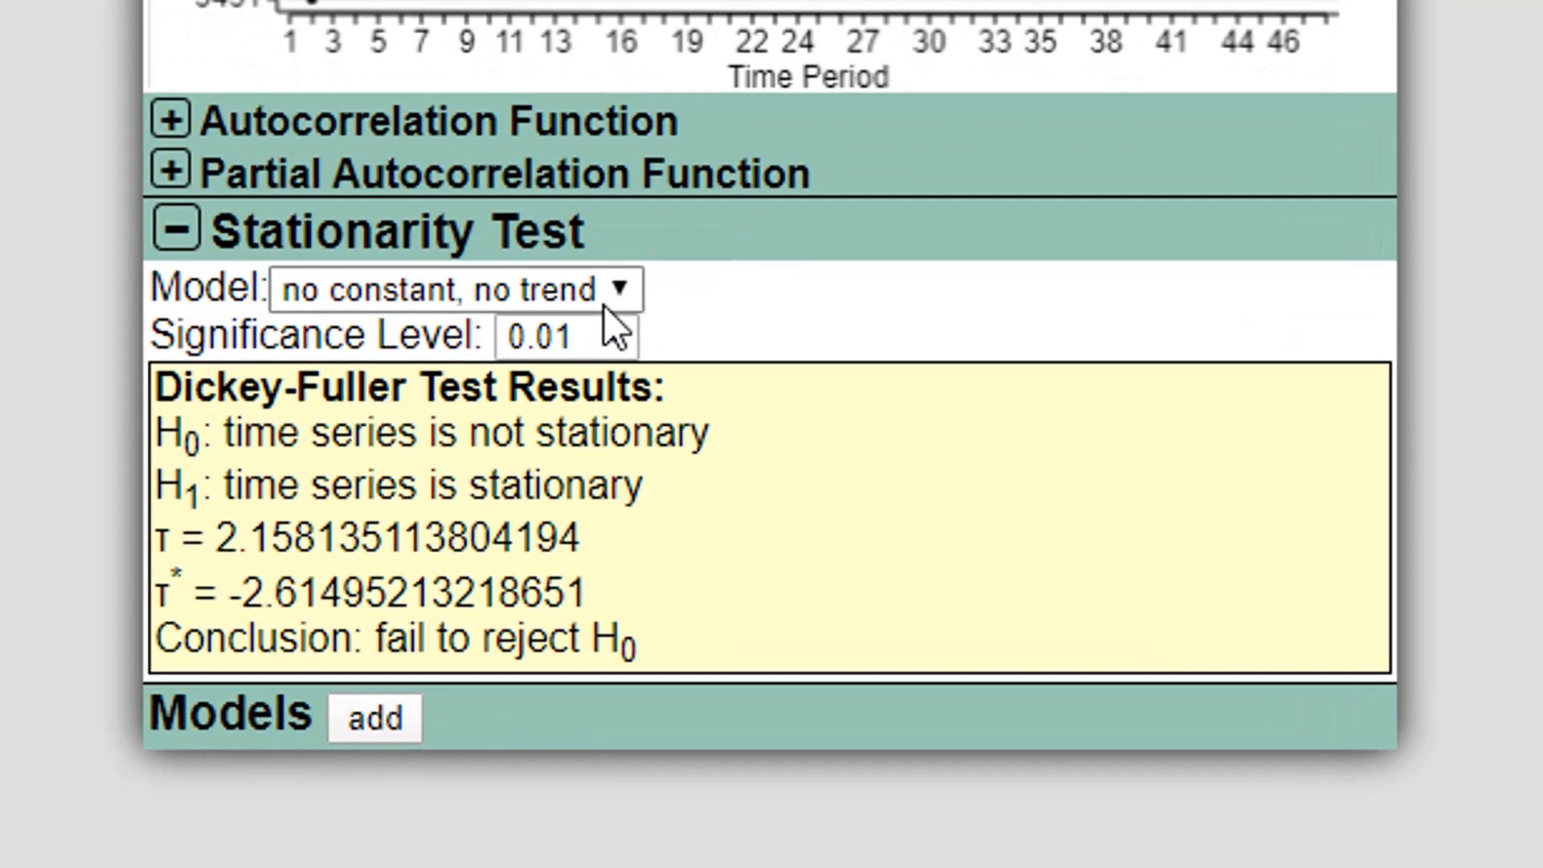
left_click(572, 336)
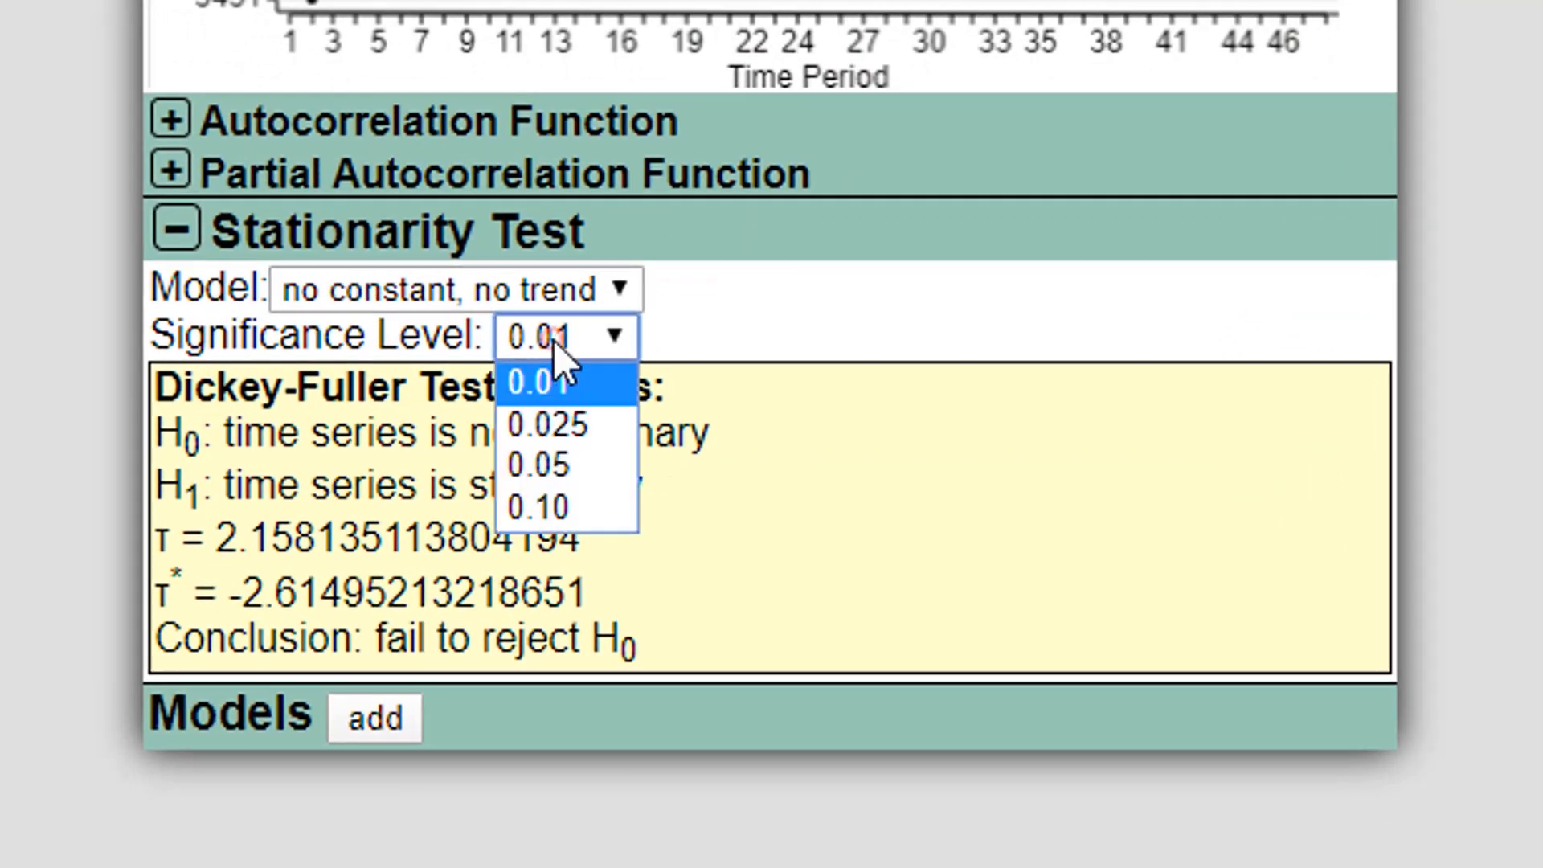
left_click(570, 469)
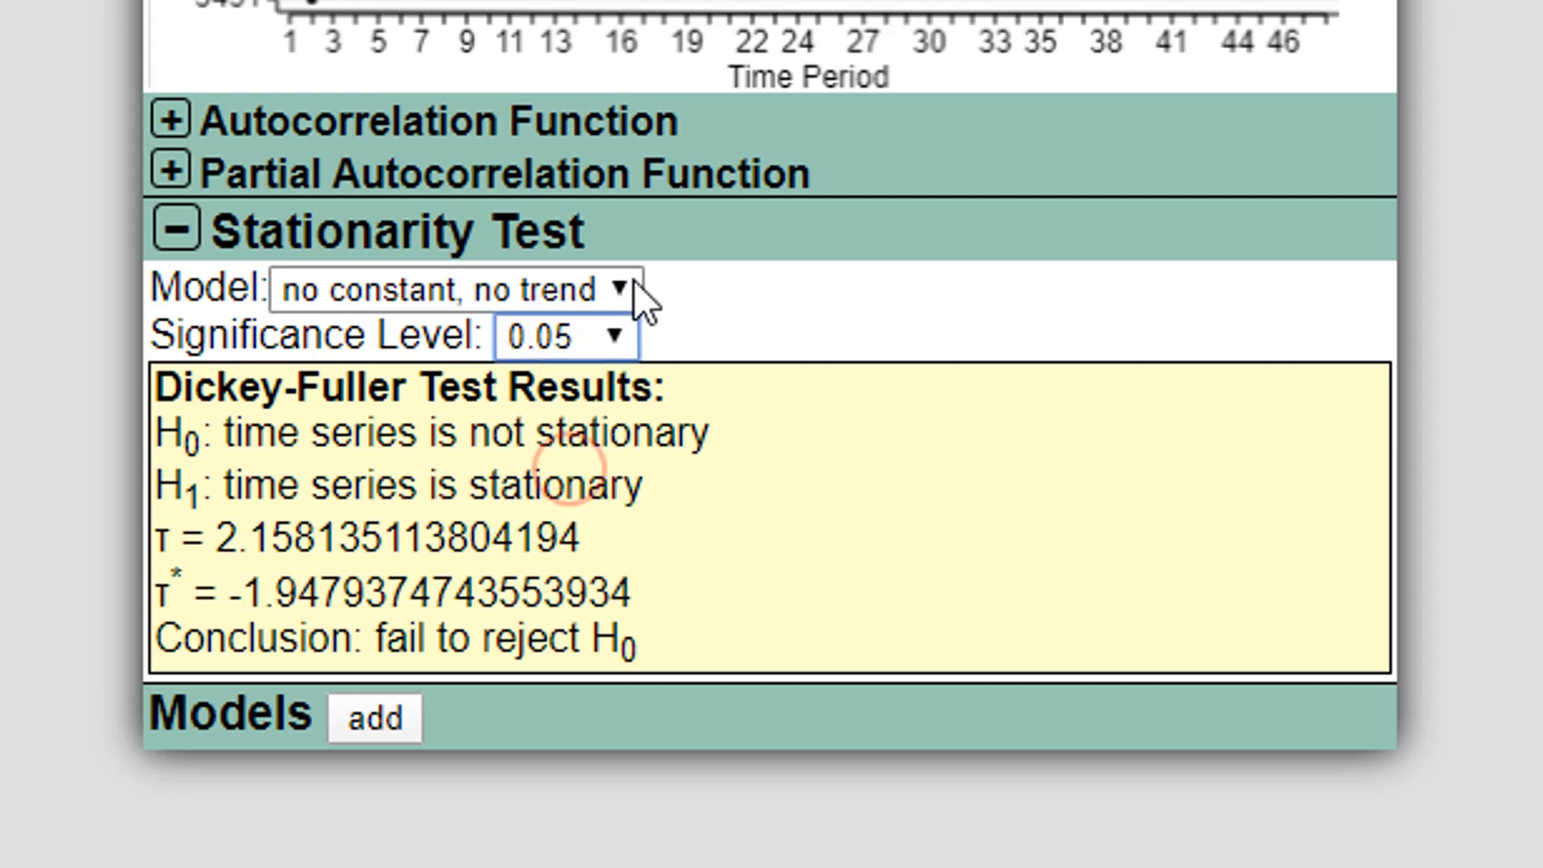
Step: Review the stationarity test's model choices, keeping "no constant, no trend"
left_click(577, 291)
left_click(576, 292)
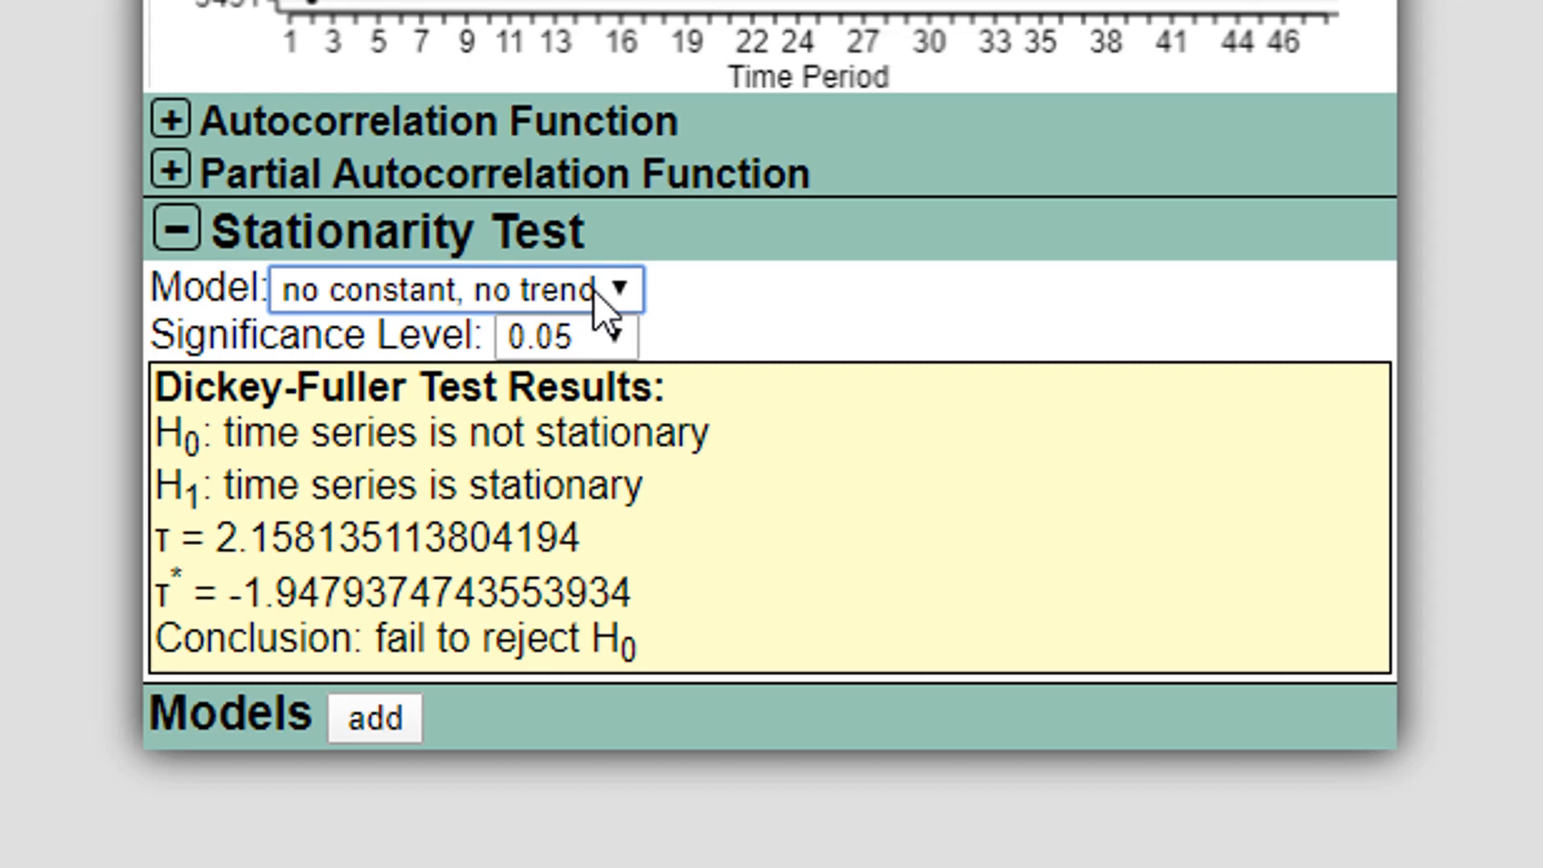
left_click(340, 302)
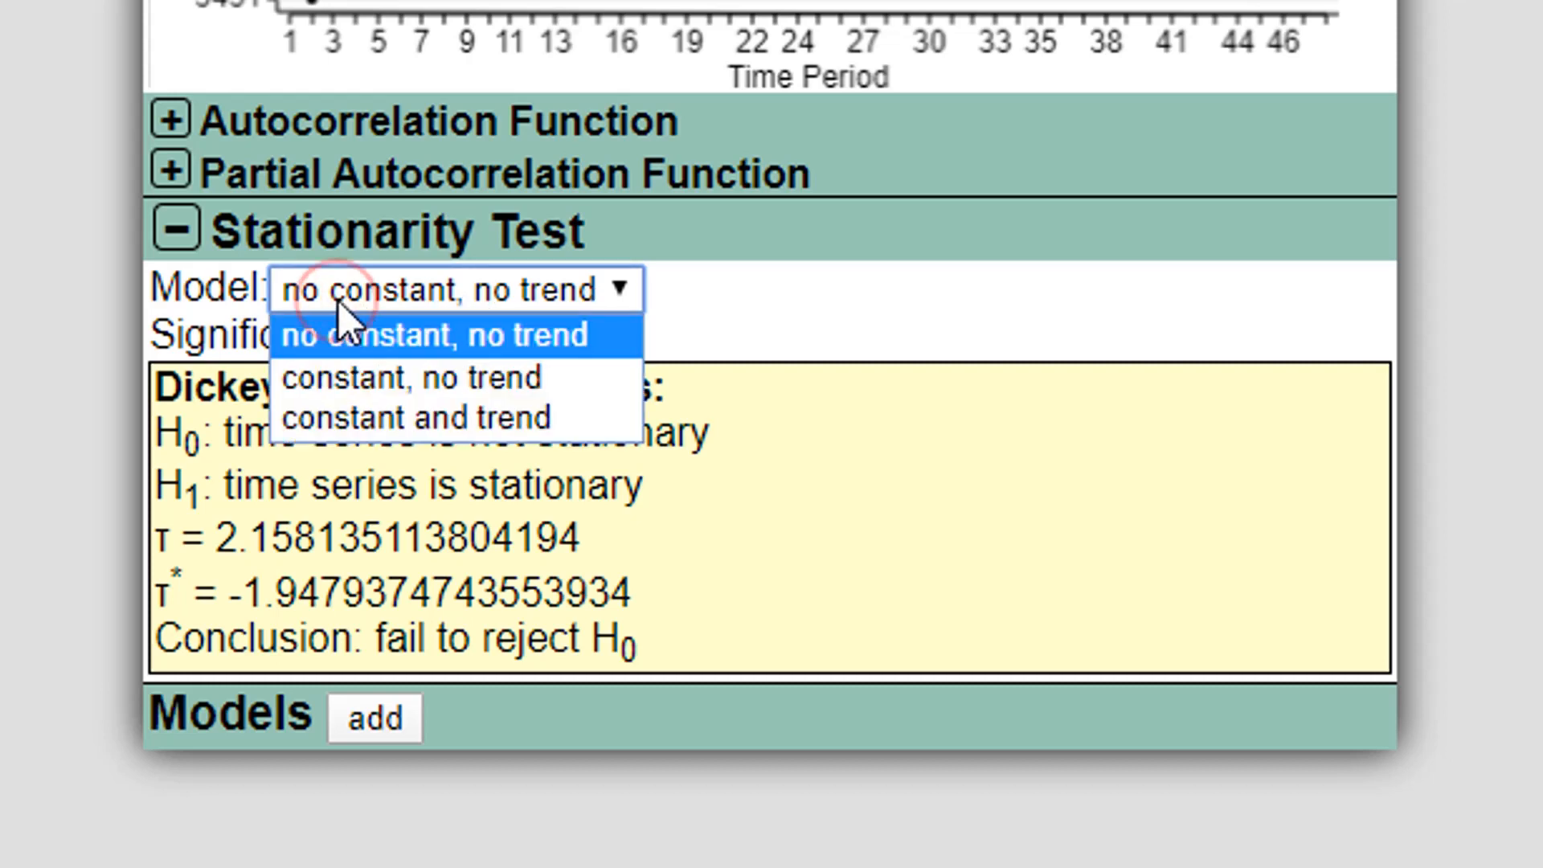
left_click(321, 291)
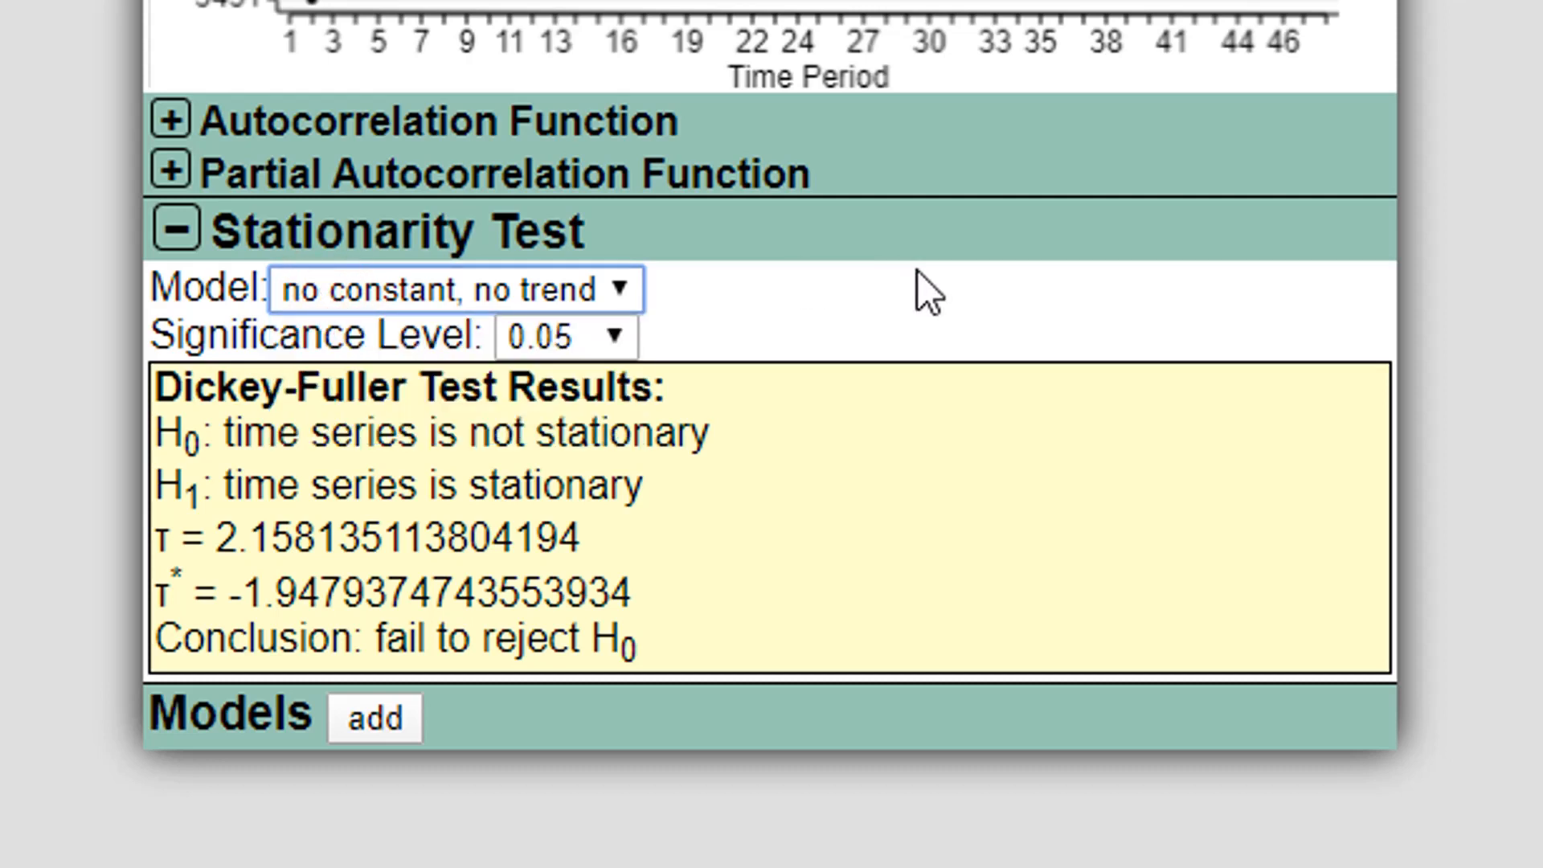
Step: Compare the Dickey-Fuller results of the three stationarity models, leave "constant and trend" selected, and collapse the Stationarity Test
key("Down")
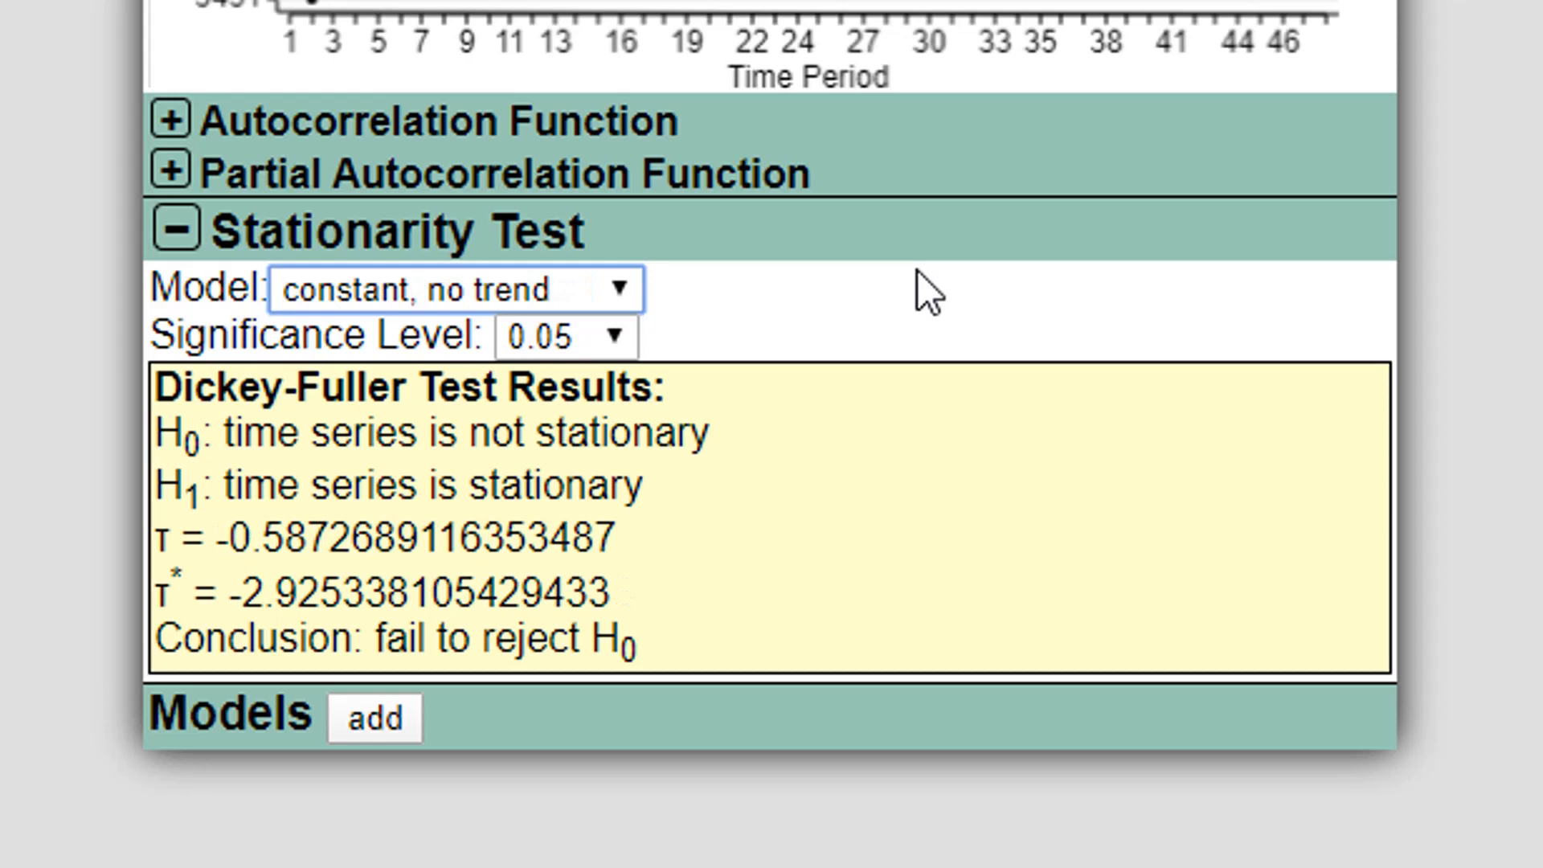
key("Down")
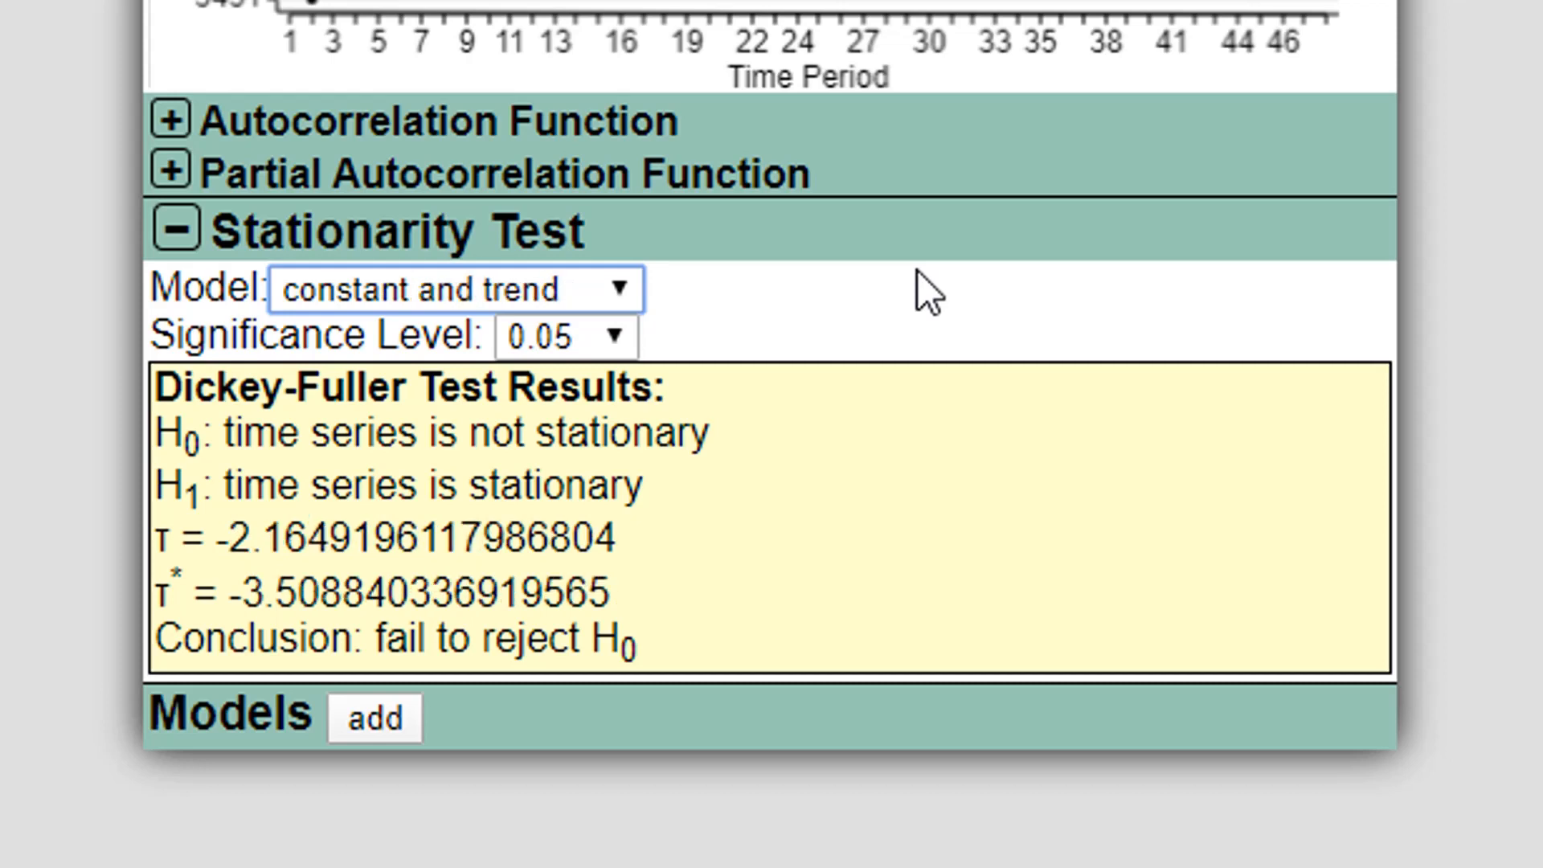
key("Up")
key("Up")
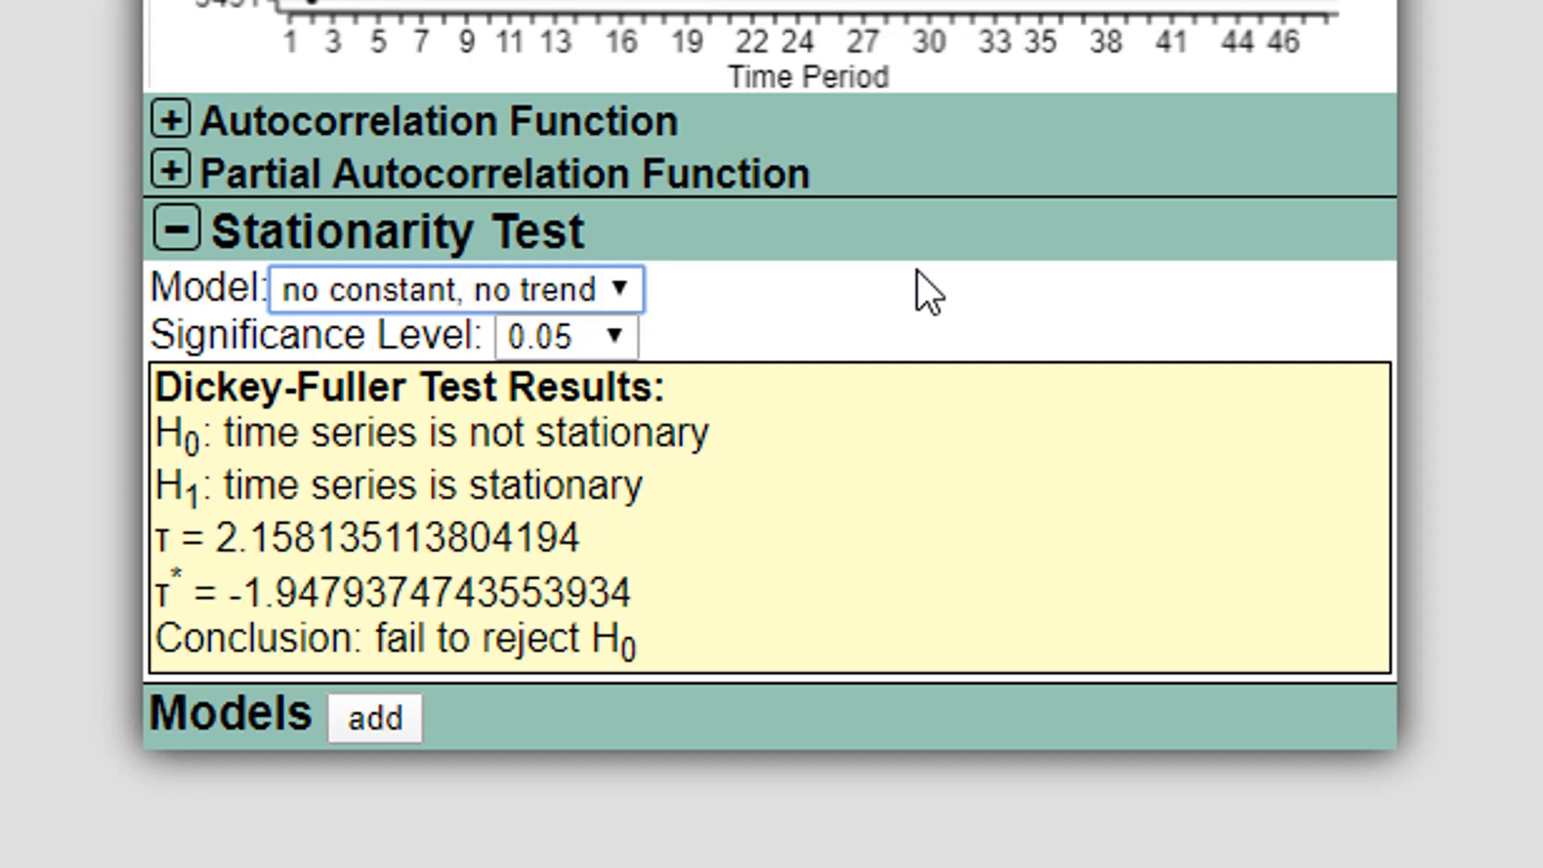
key("Down")
key("Down")
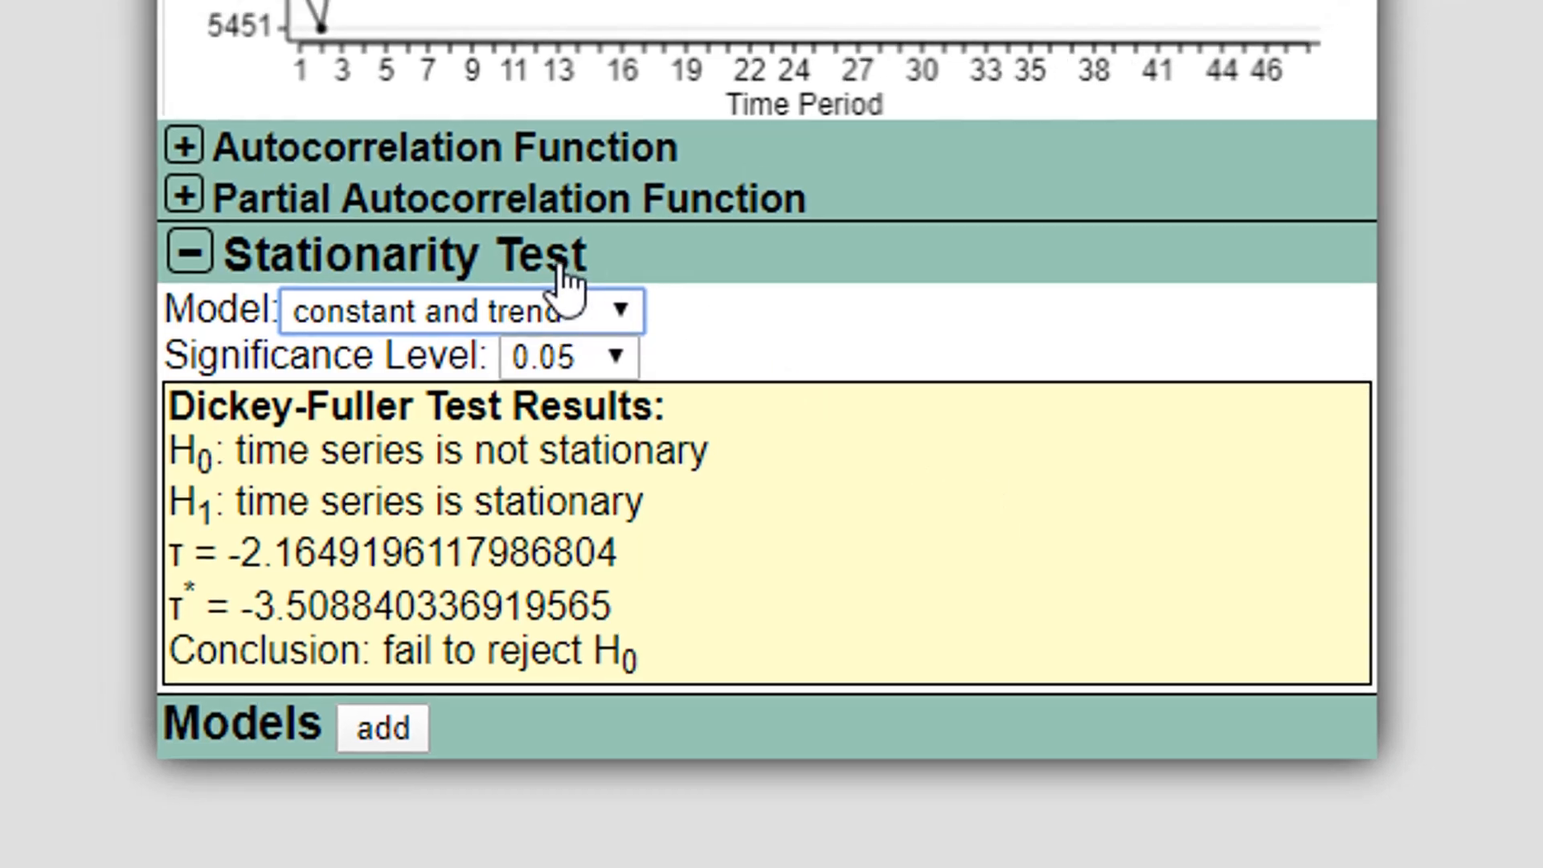
left_click(551, 233)
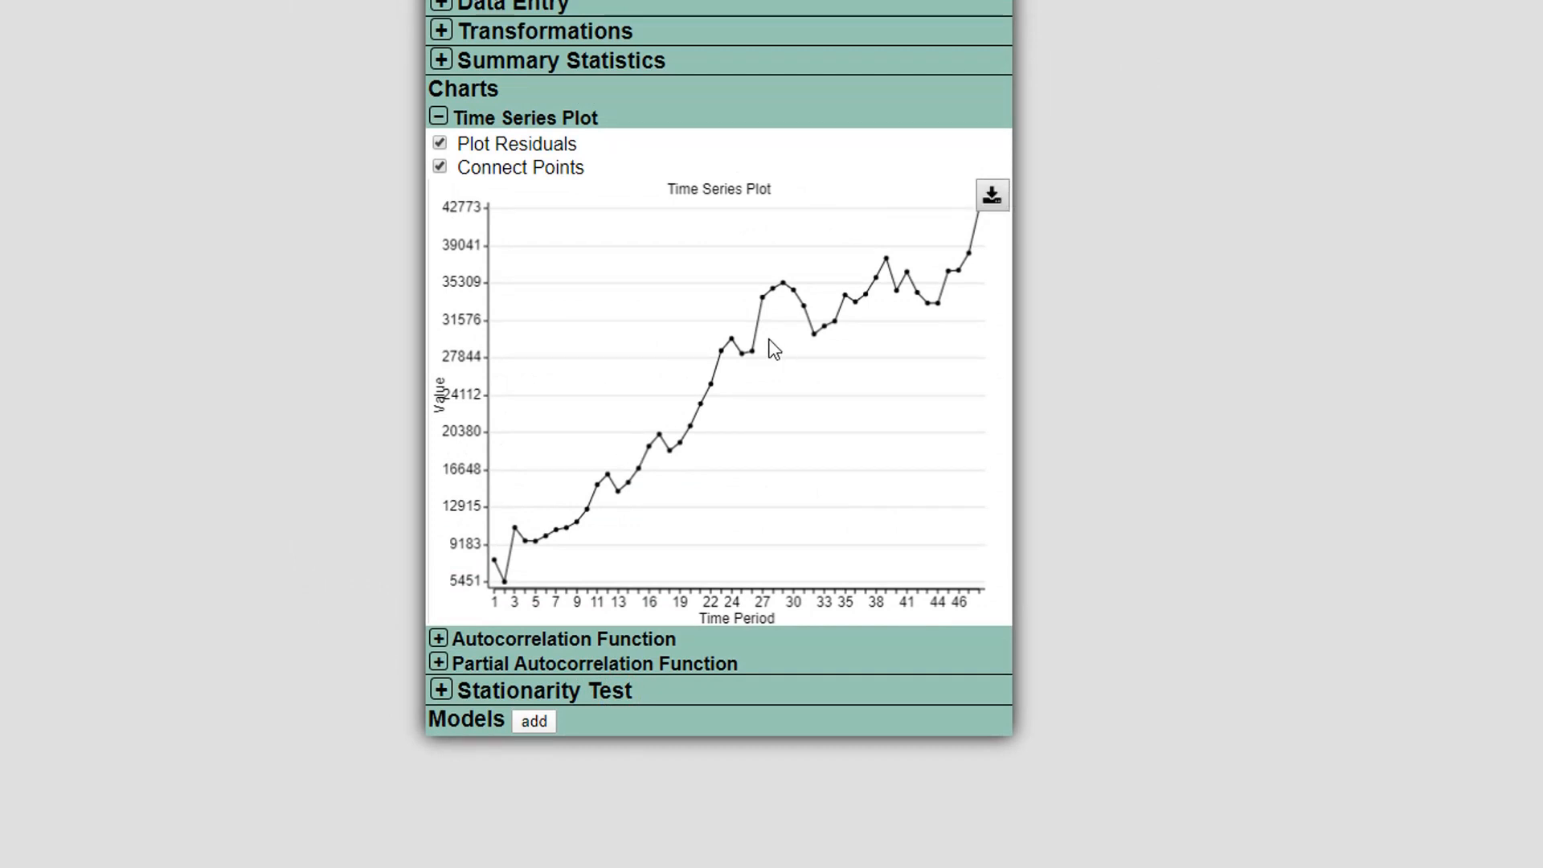
Step: Add a Linear Trend transformation and AutoFit its intercept and slope, keeping residuals plotted
left_click(441, 31)
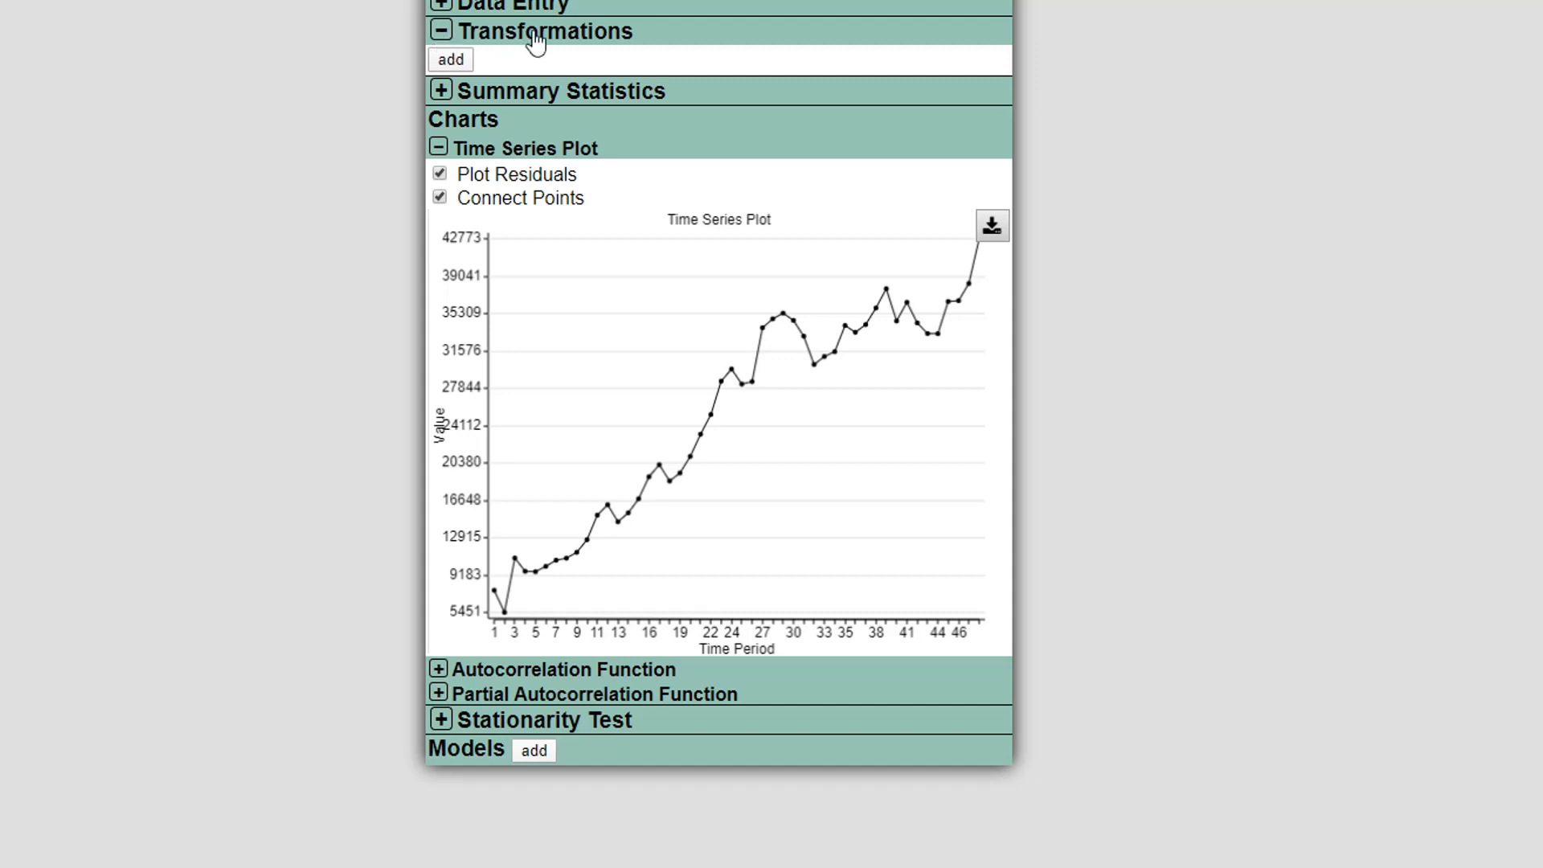
left_click(450, 60)
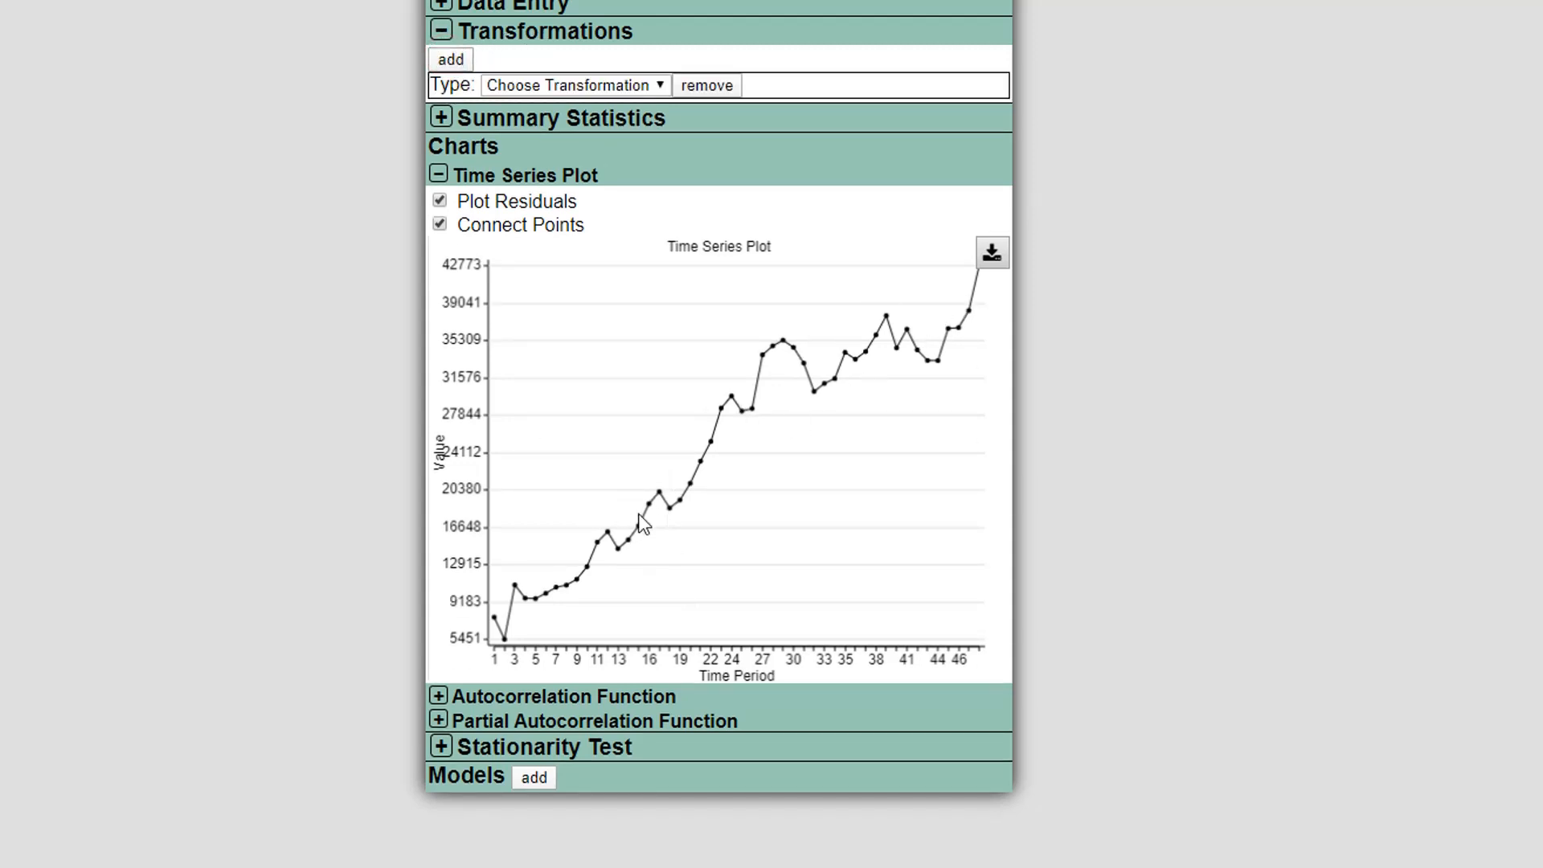
left_click(538, 85)
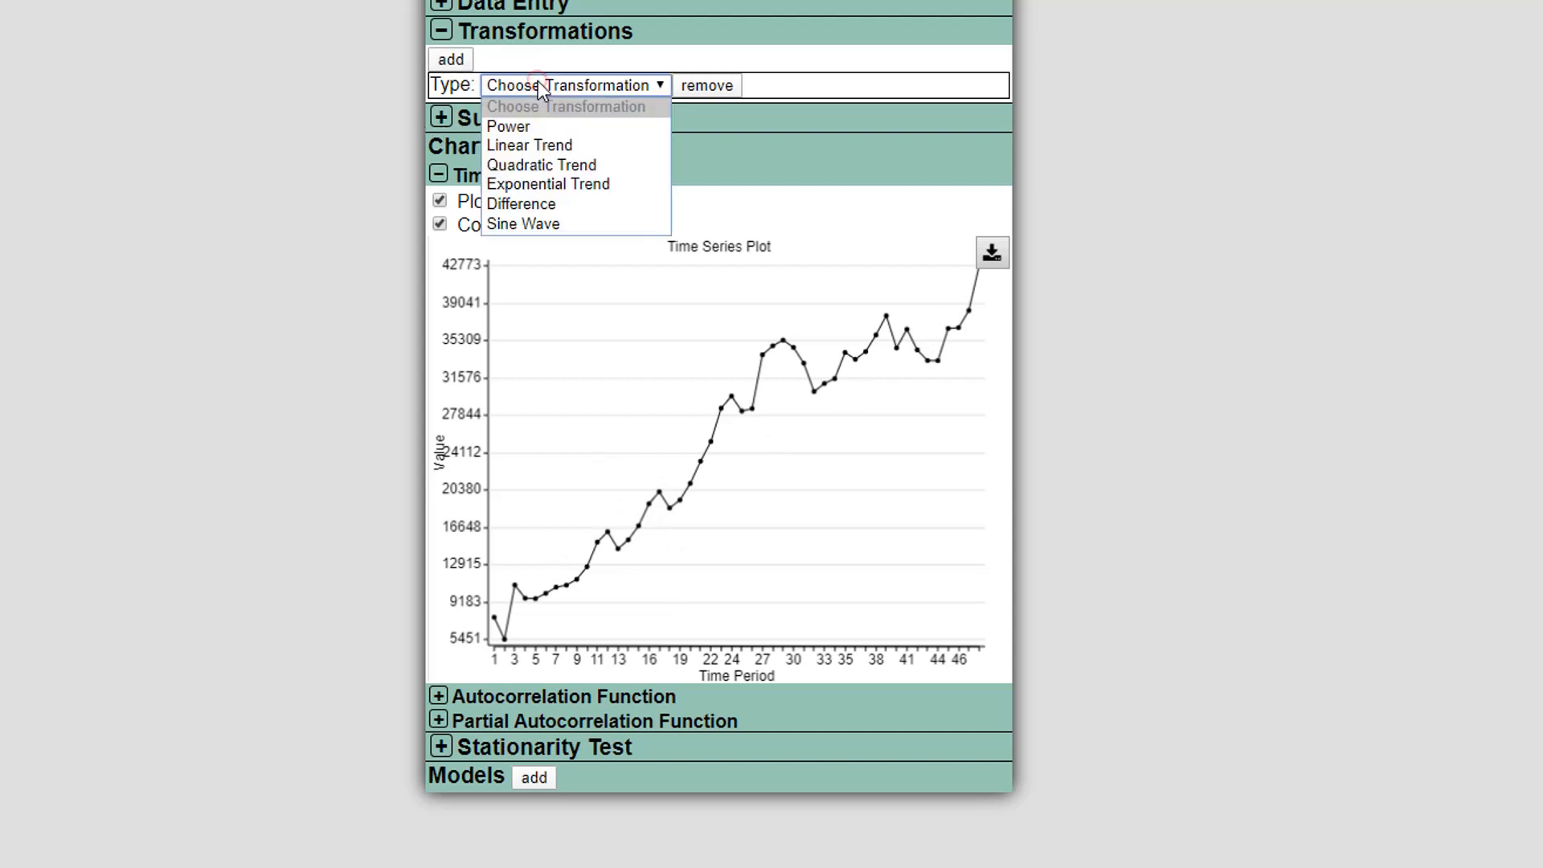
left_click(551, 144)
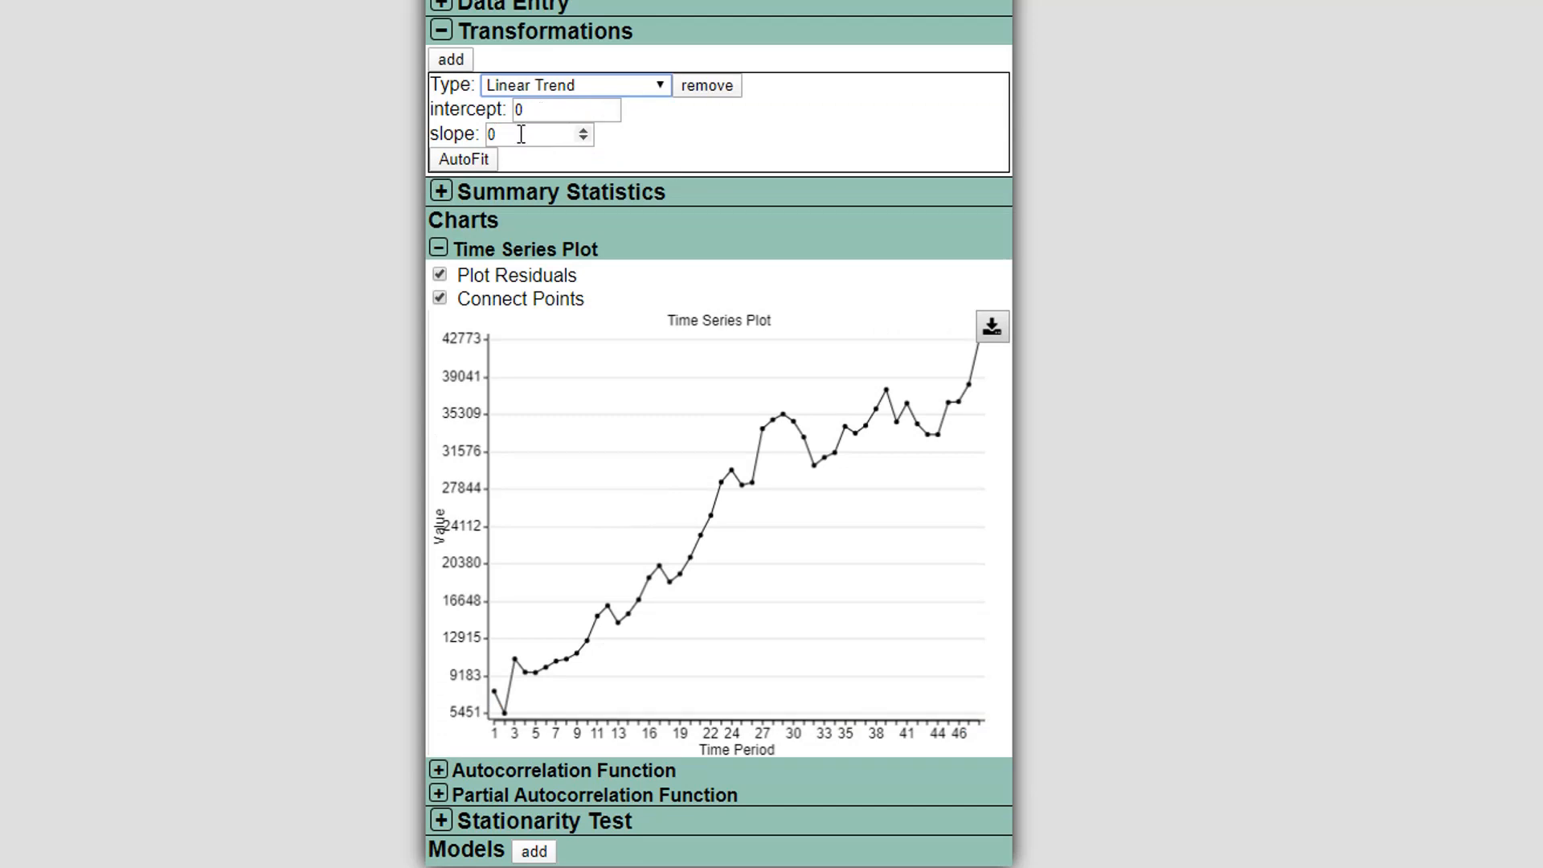
left_click(439, 275)
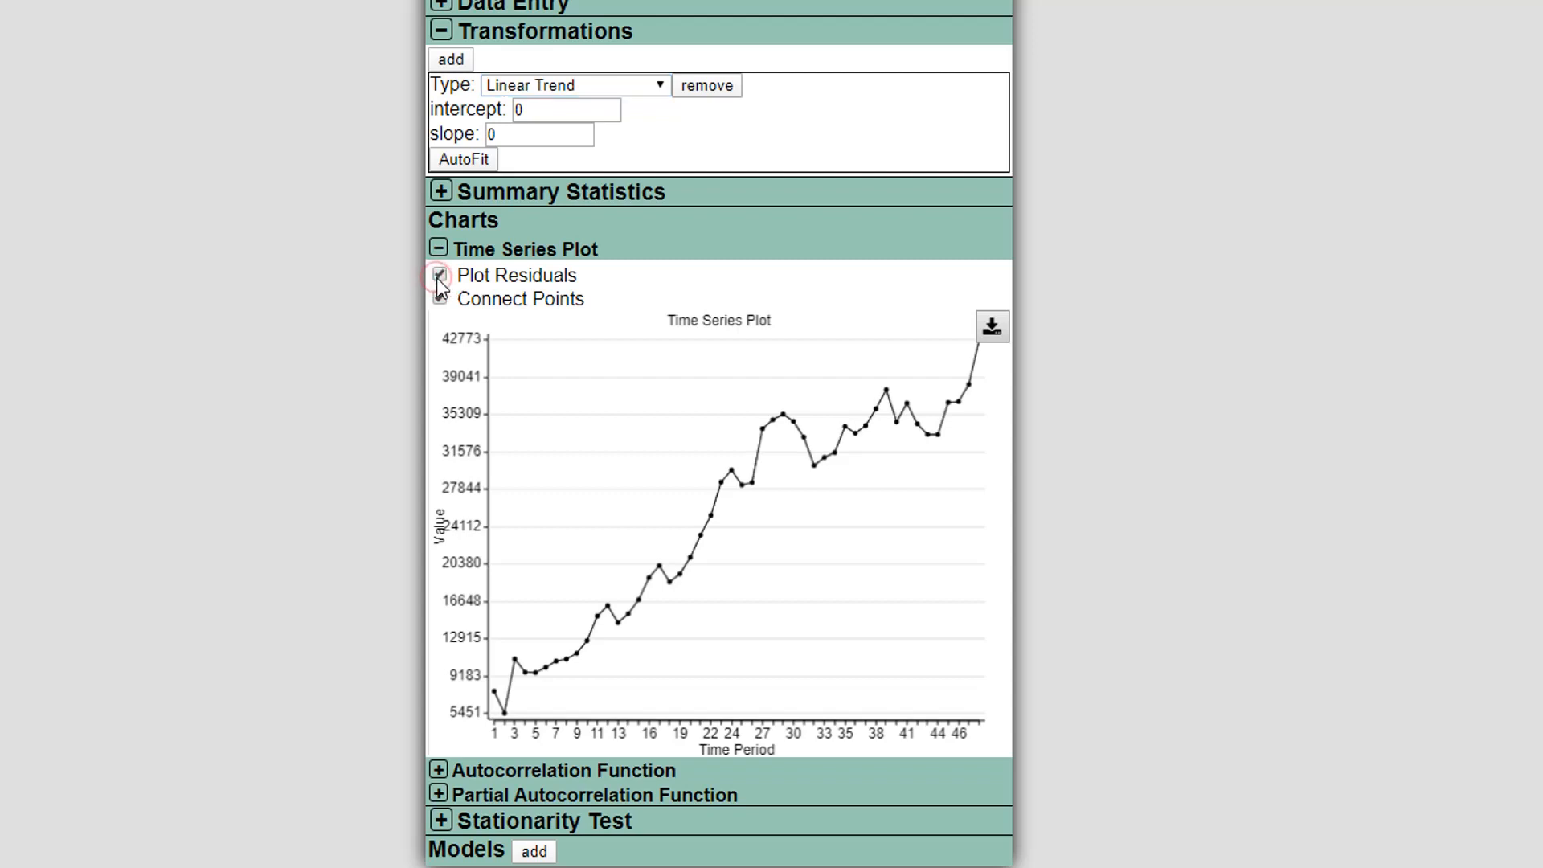
left_click(438, 276)
left_click(460, 160)
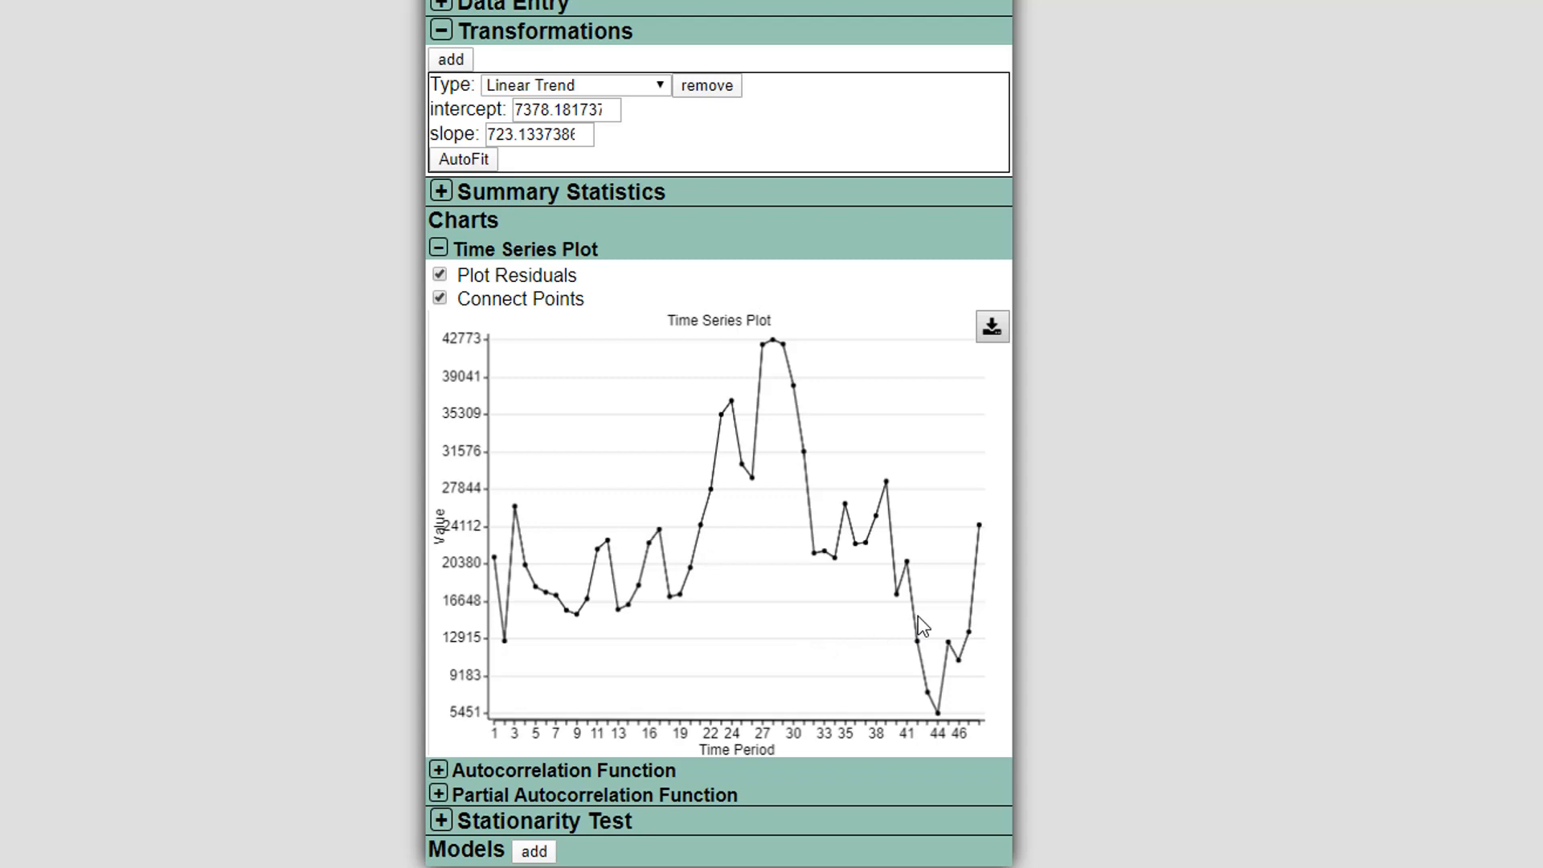
Step: Reopen the Stationarity Test and compare all three models for the detrended series, finishing on "constant and trend"
left_click(441, 821)
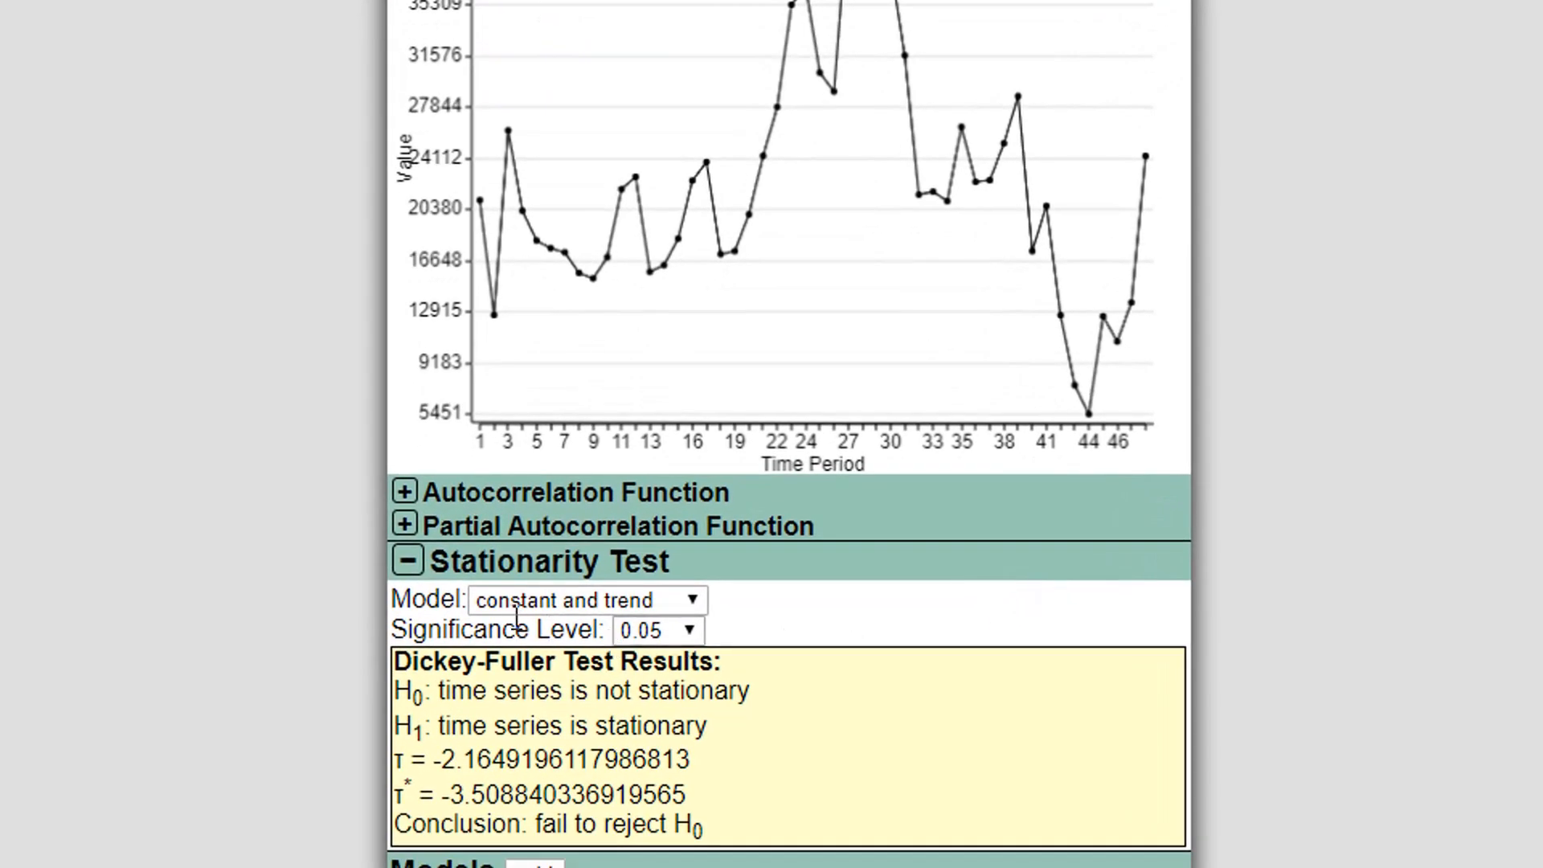
left_click(513, 599)
left_click(548, 648)
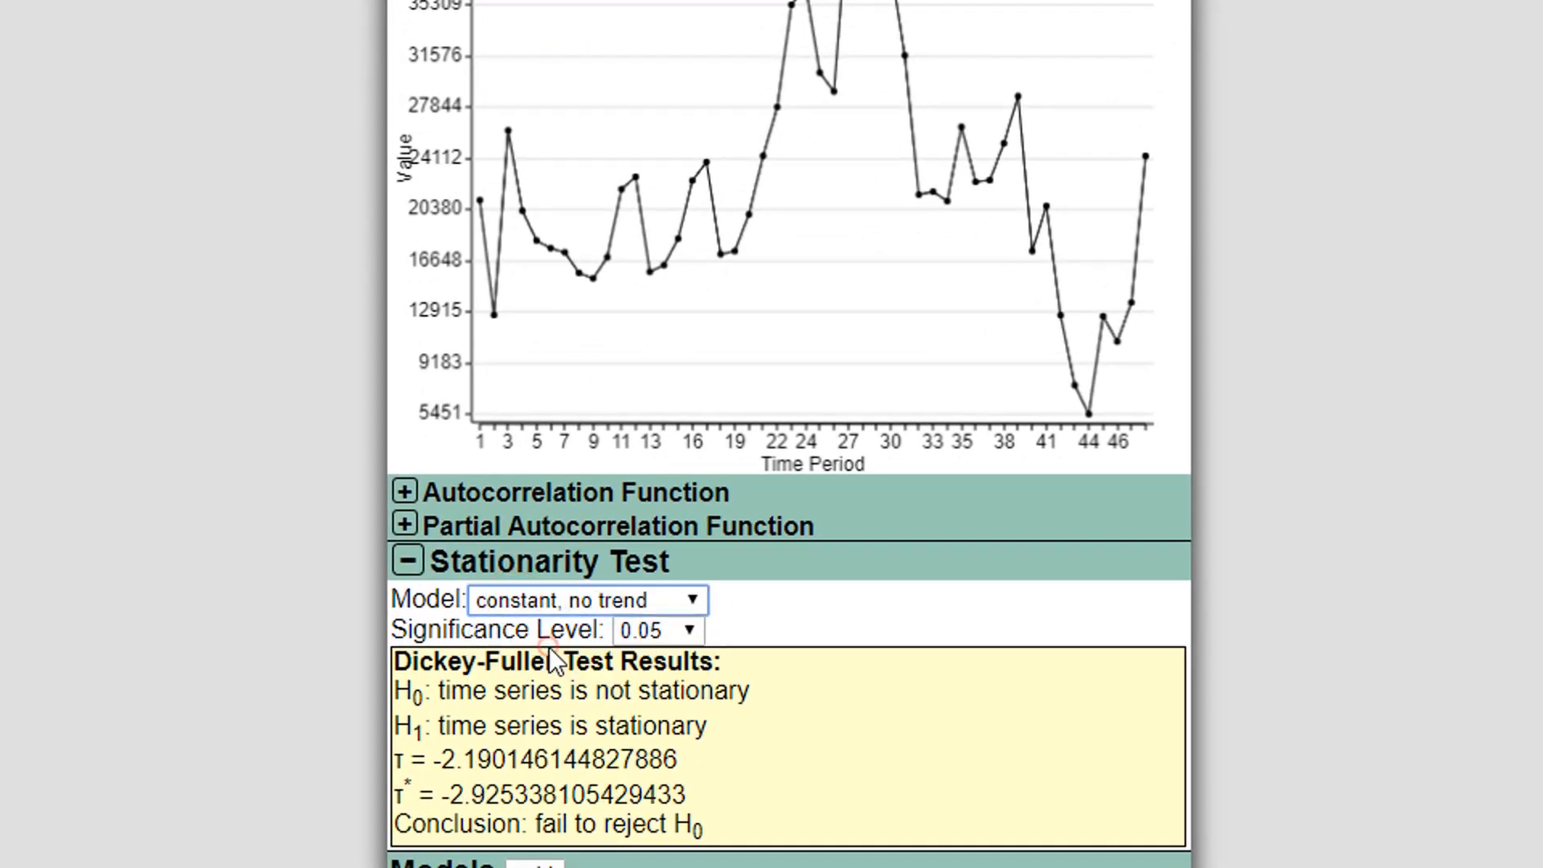
key("Up")
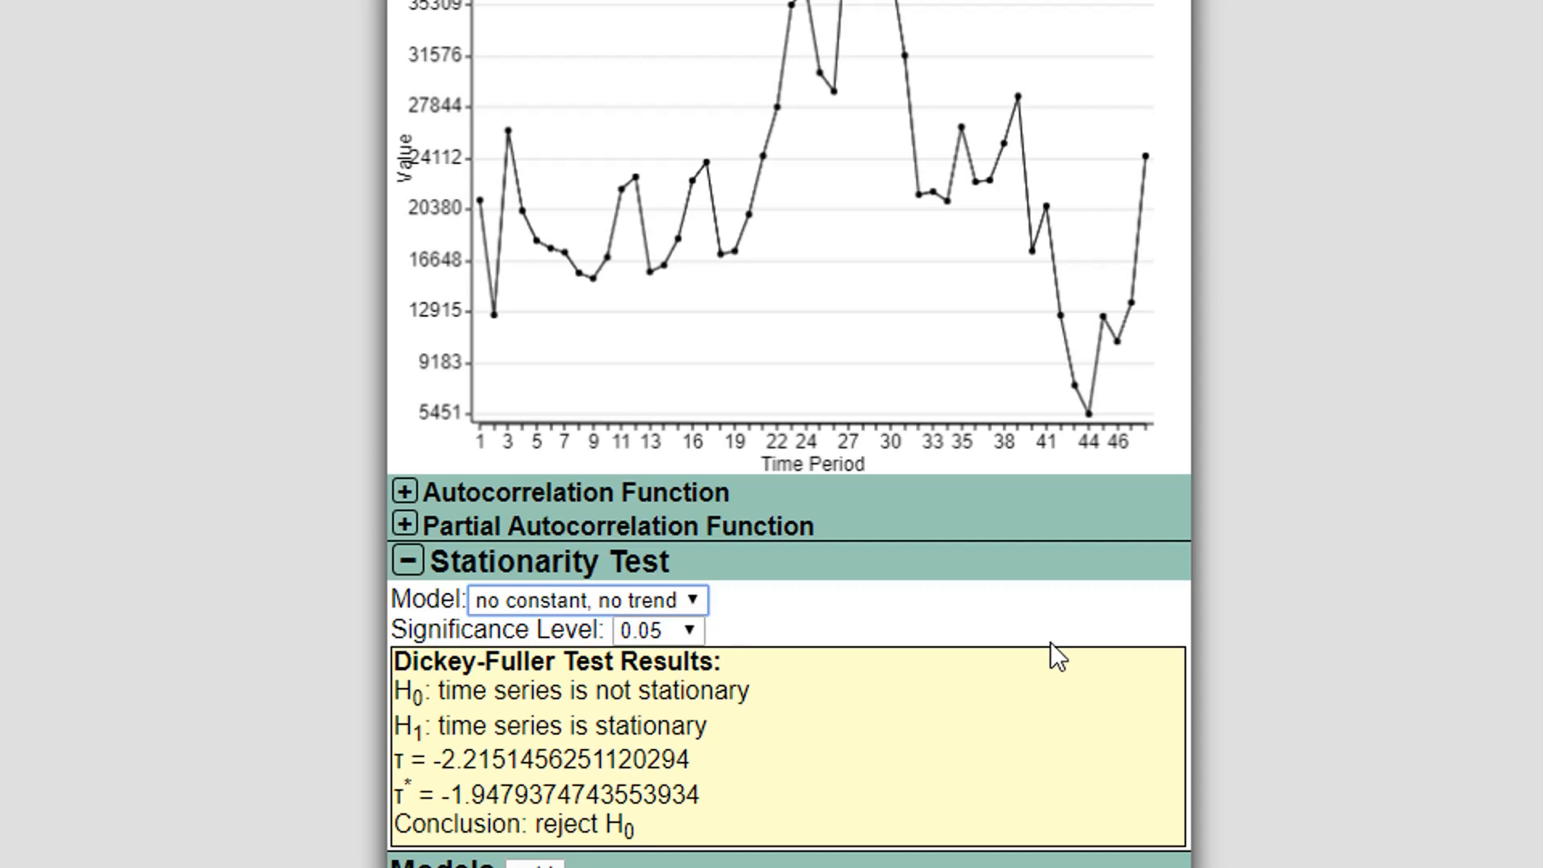
key("Down")
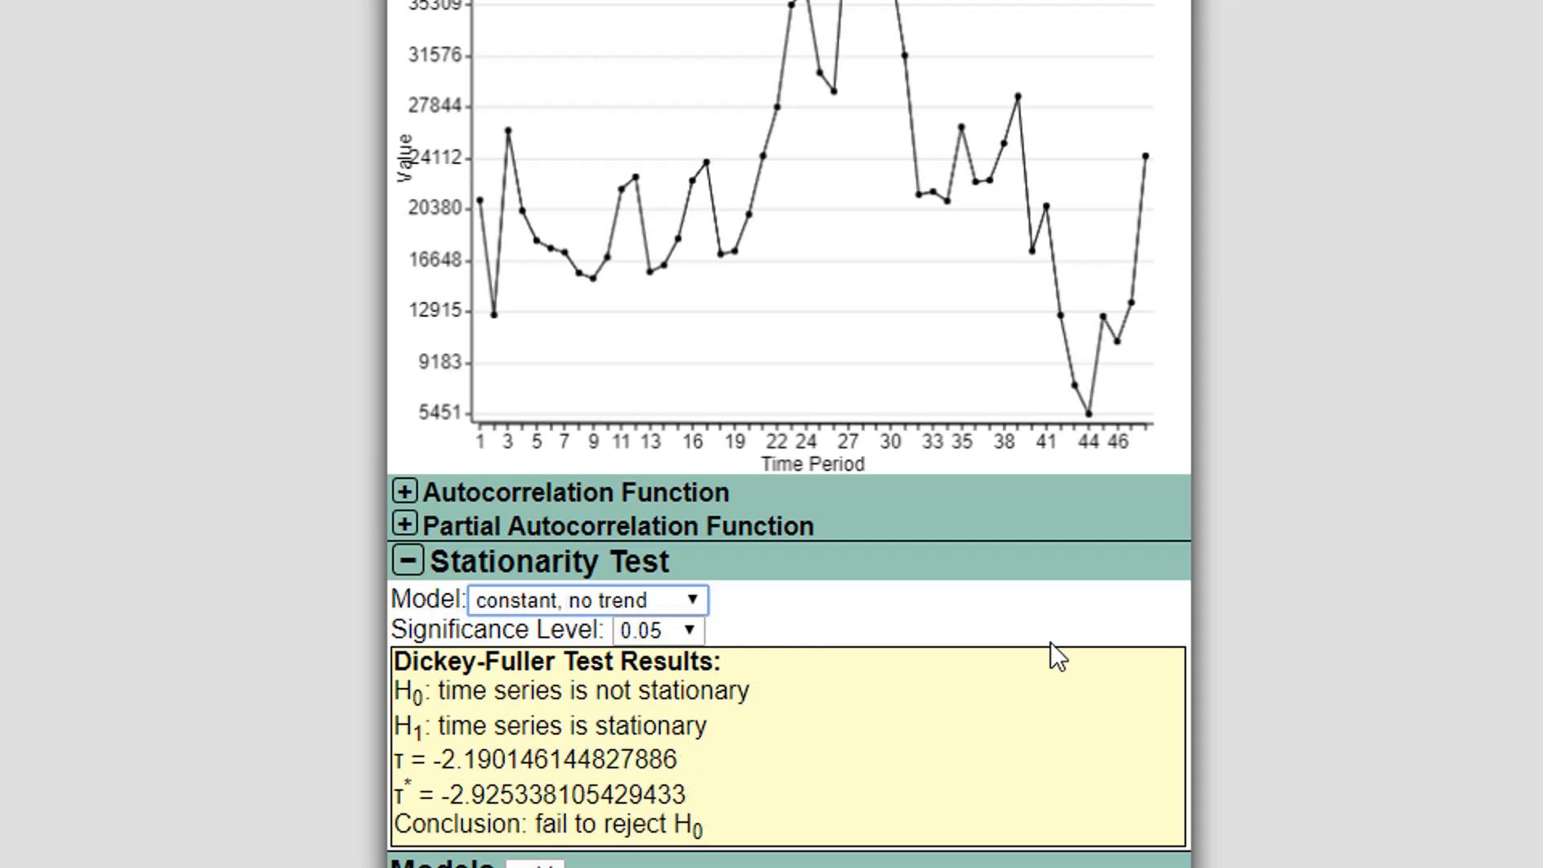
key("Down")
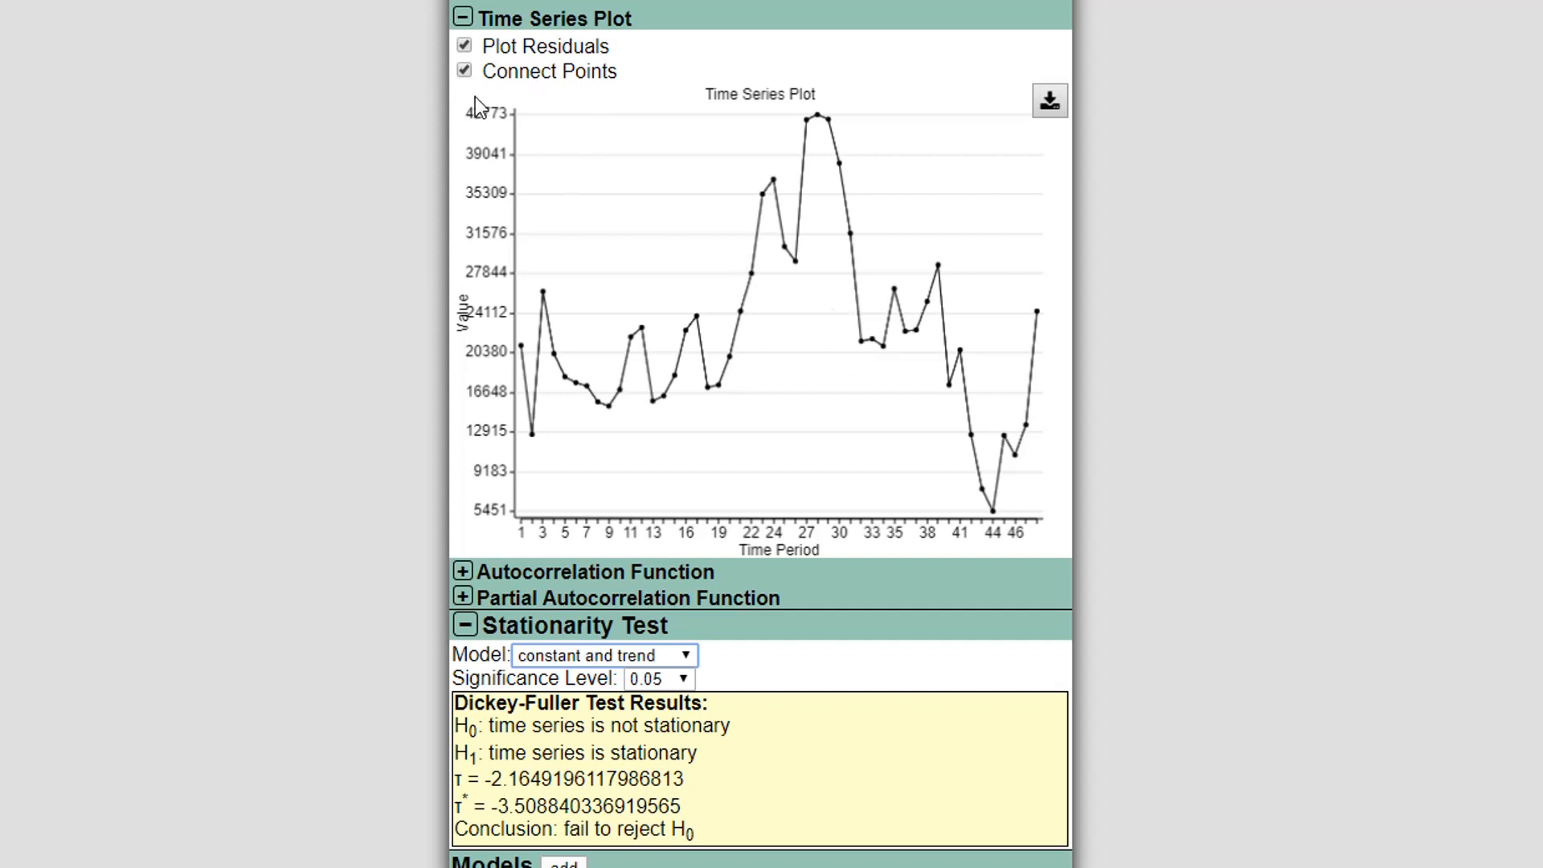
Step: View the original series against the fitted trend line, with and without connected points, and restore the residual plot
left_click(465, 46)
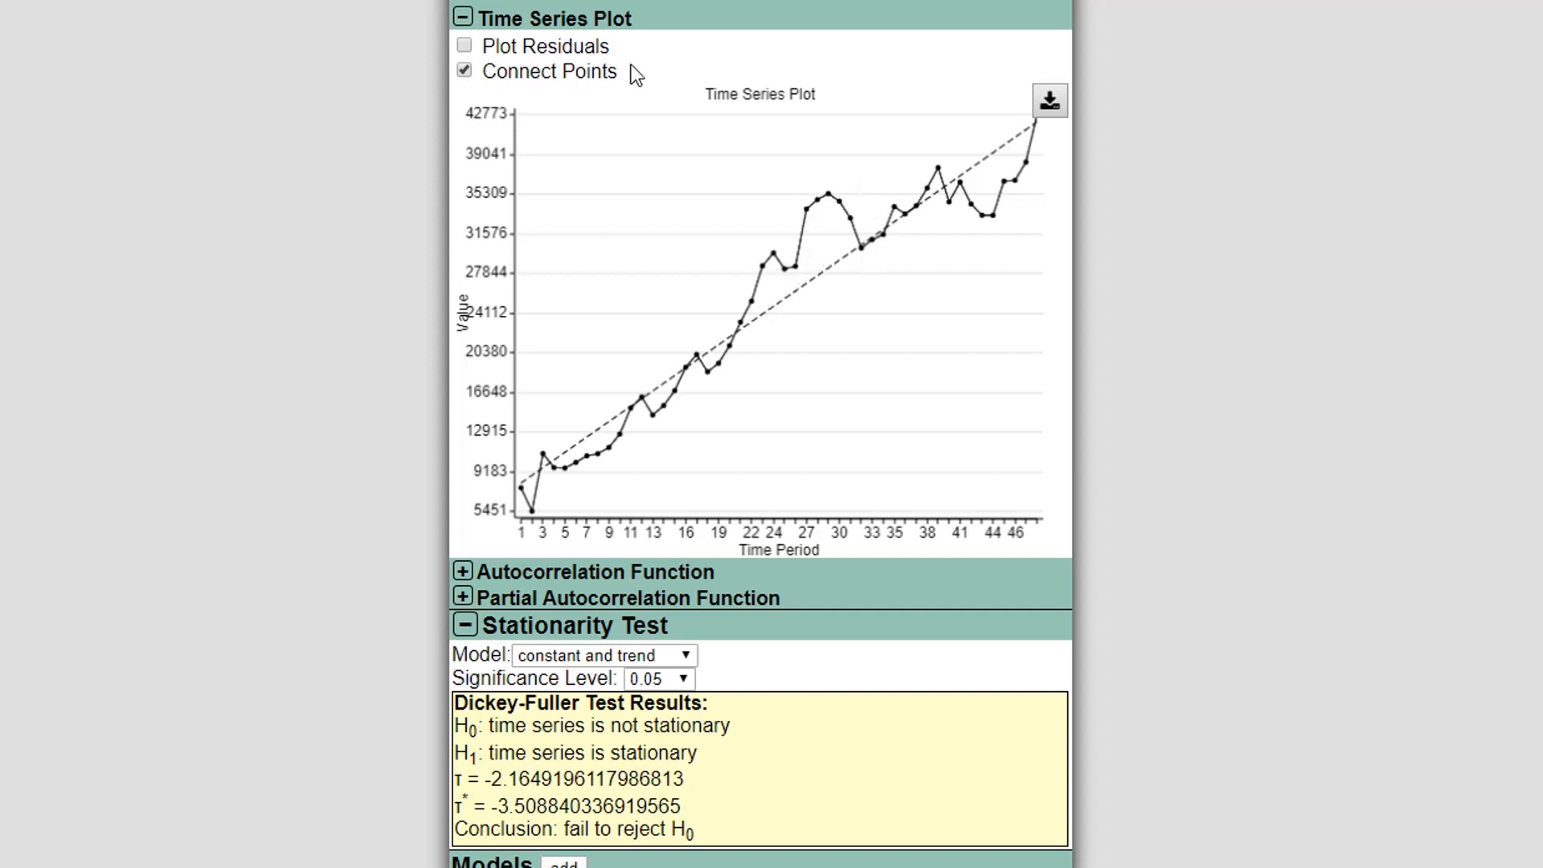
left_click(465, 73)
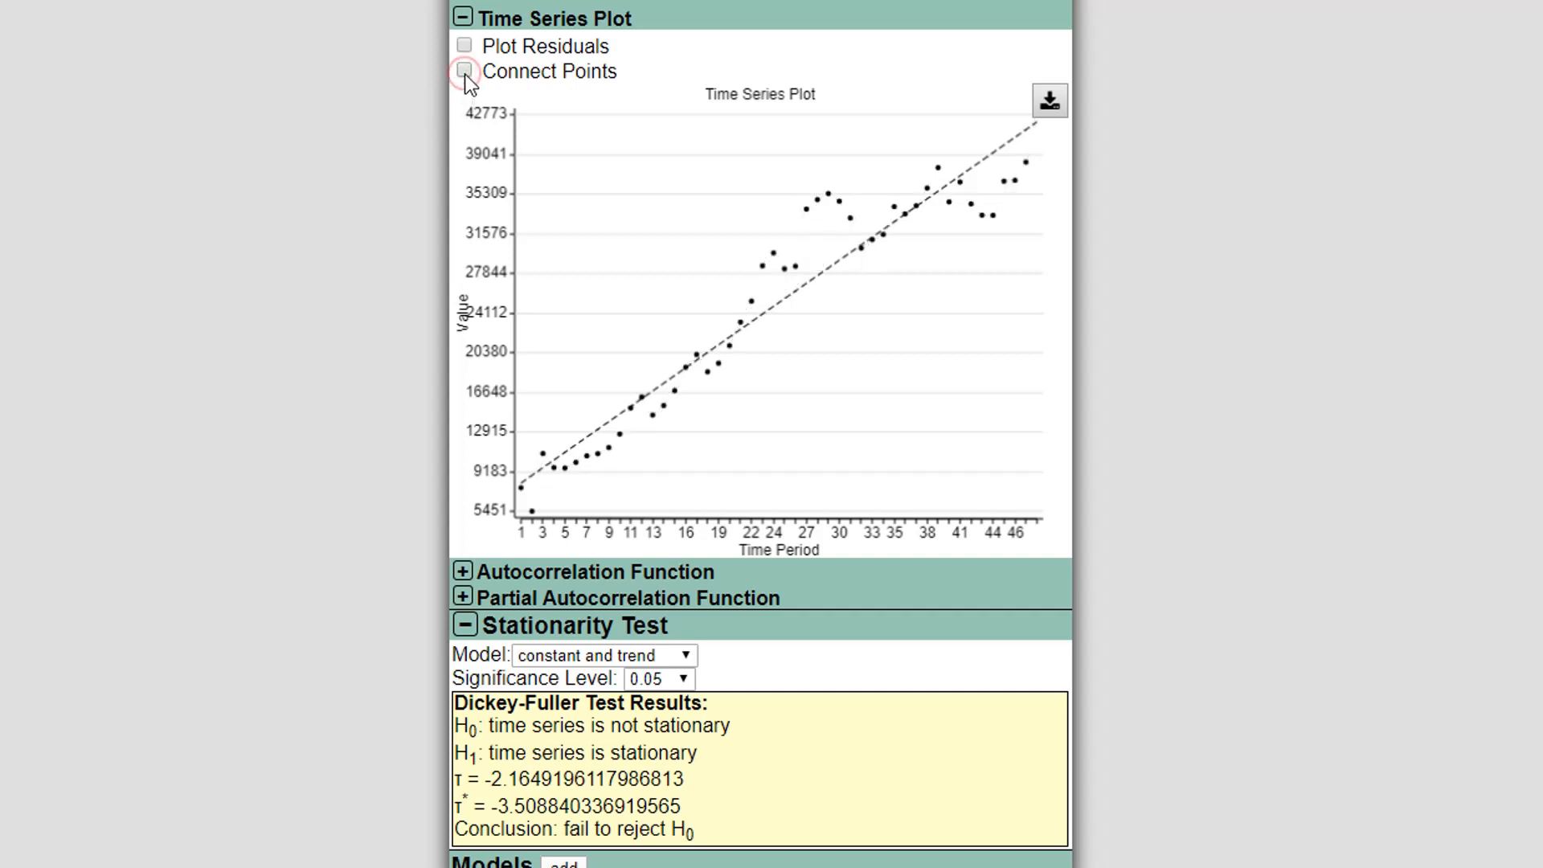
left_click(465, 73)
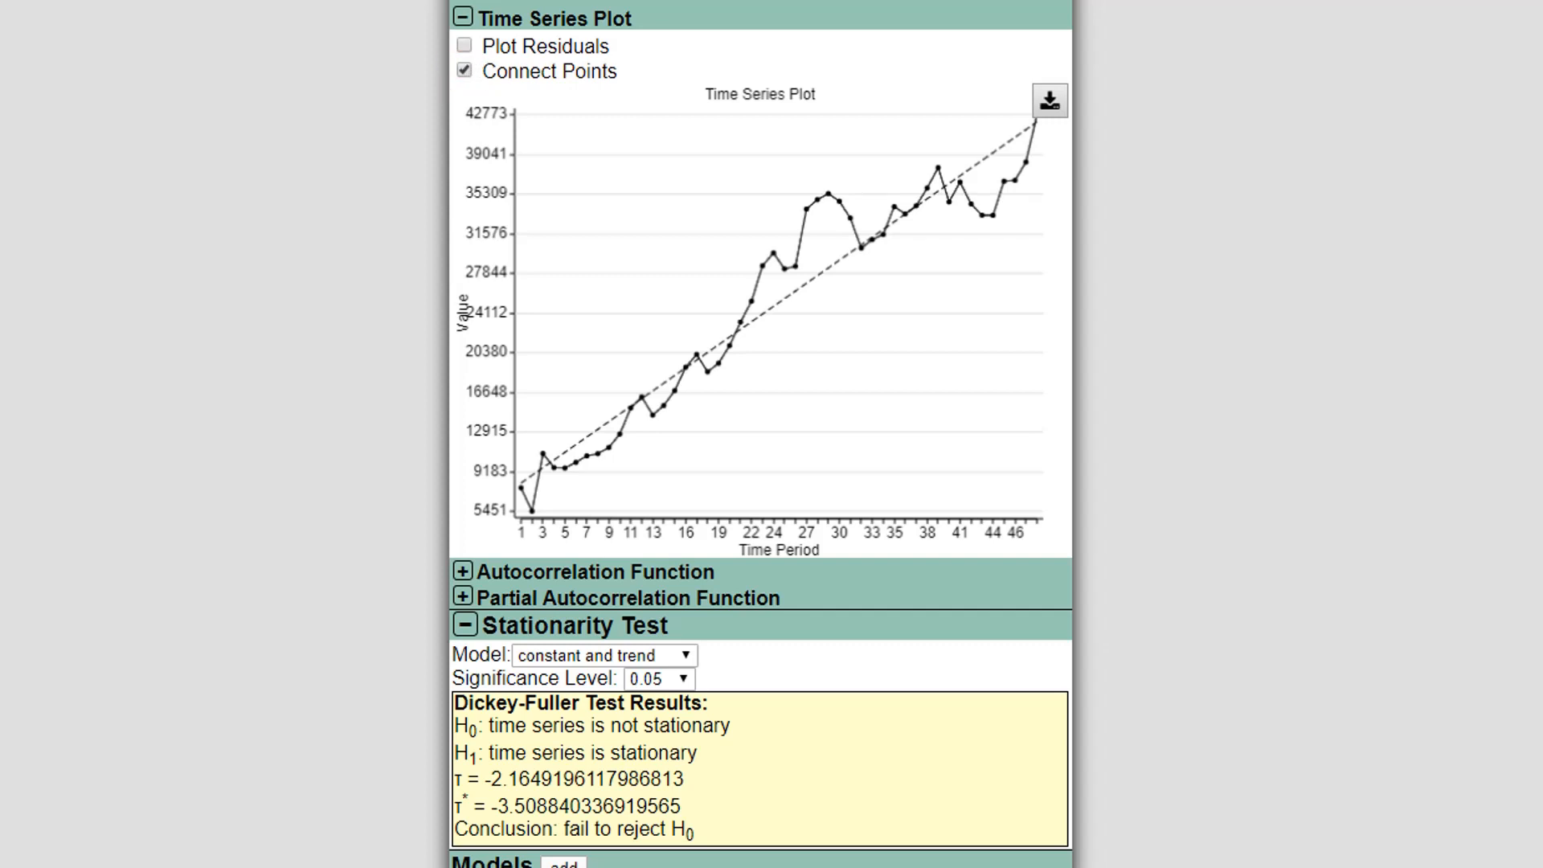
left_click(433, 191)
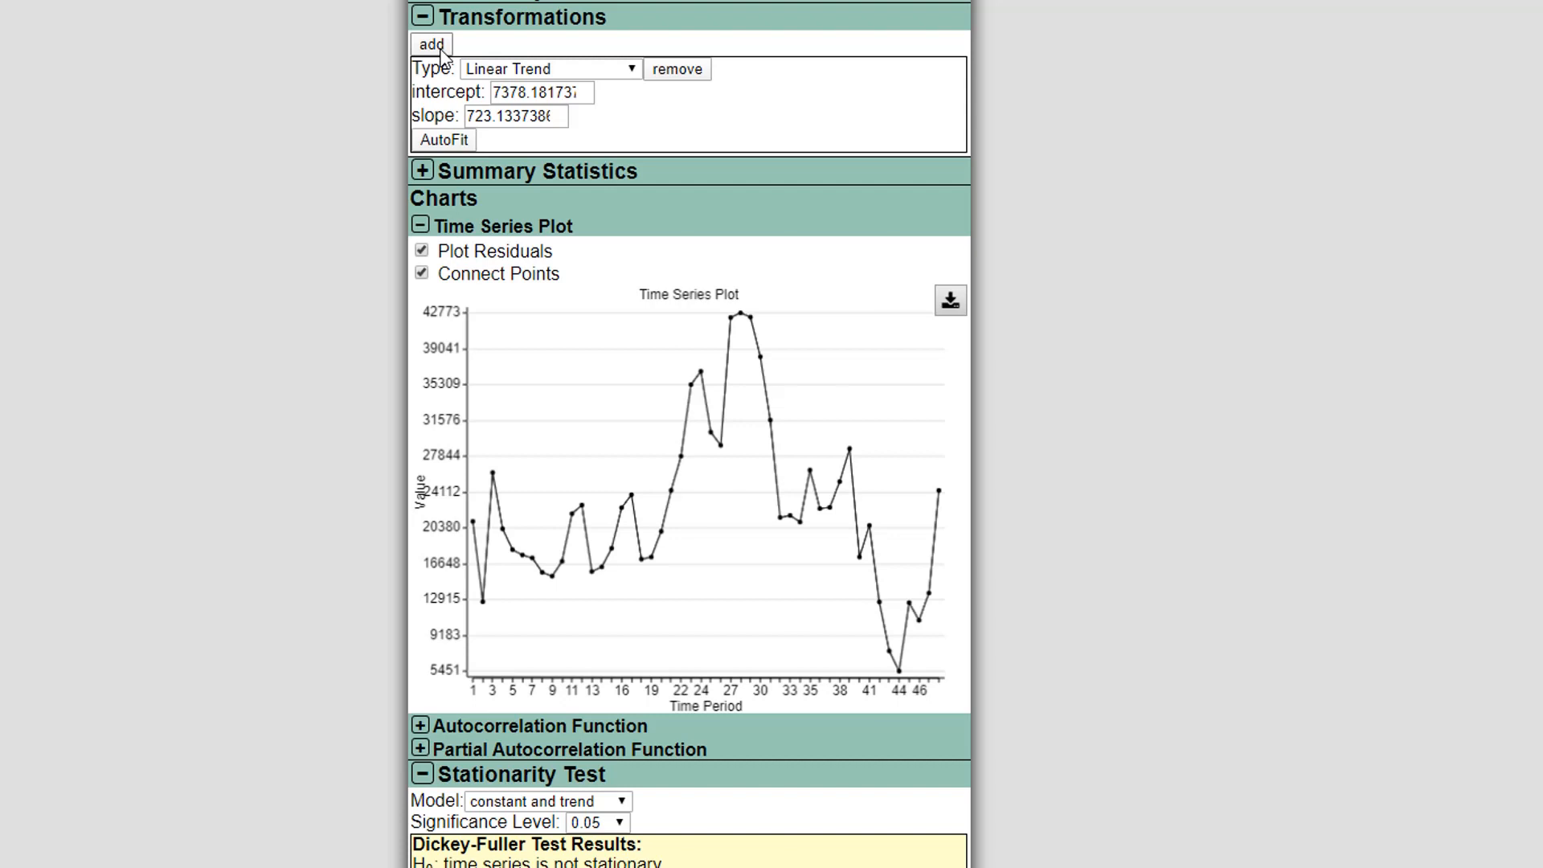
Step: Replace the Linear Trend transformation with a Difference transformation of lag 1
left_click(673, 72)
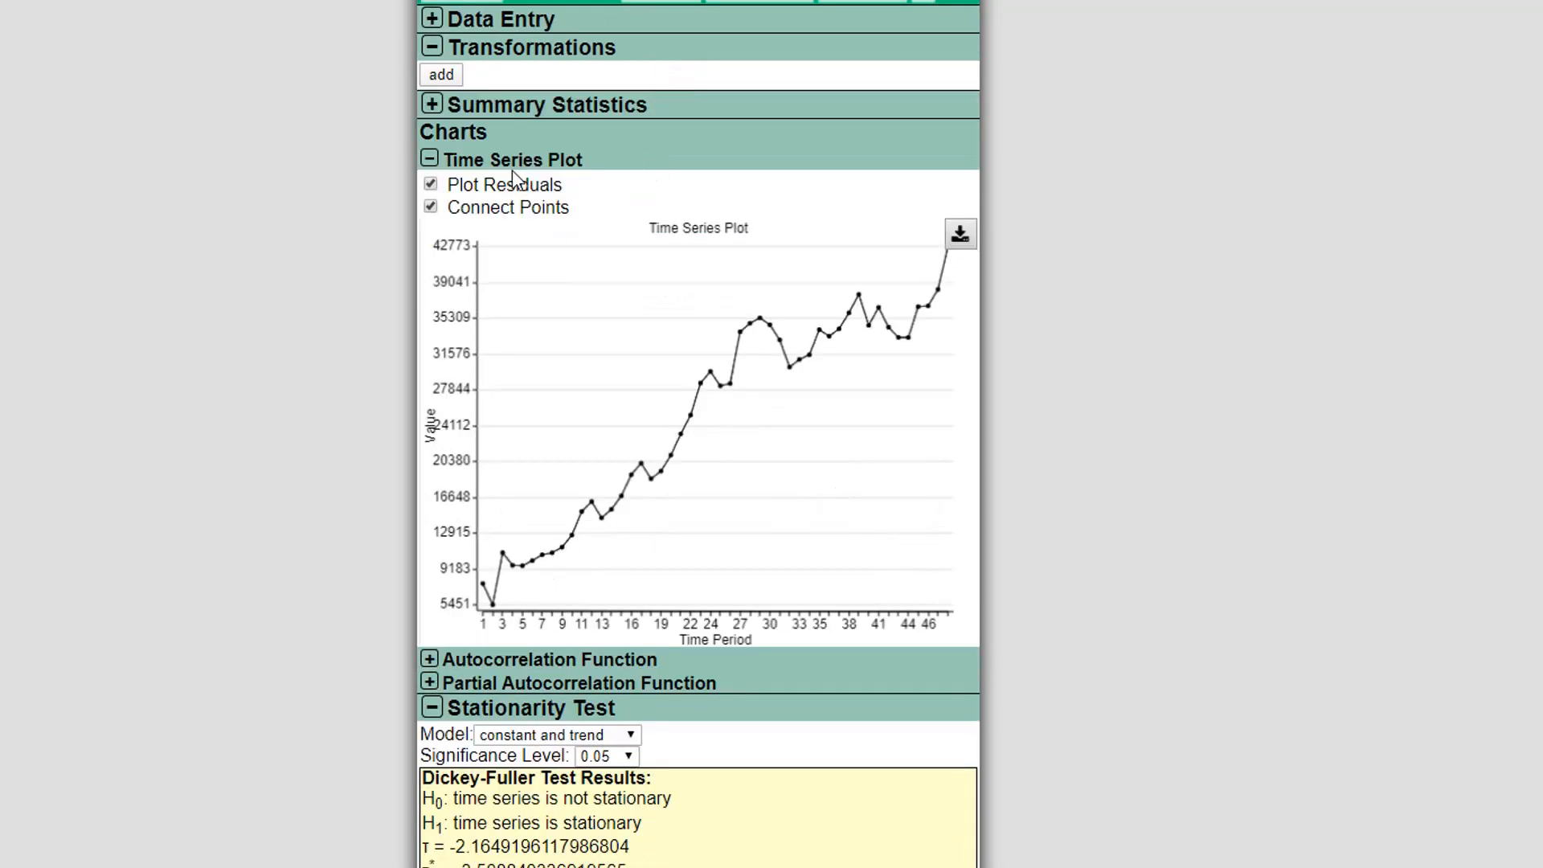
left_click(442, 74)
left_click(492, 99)
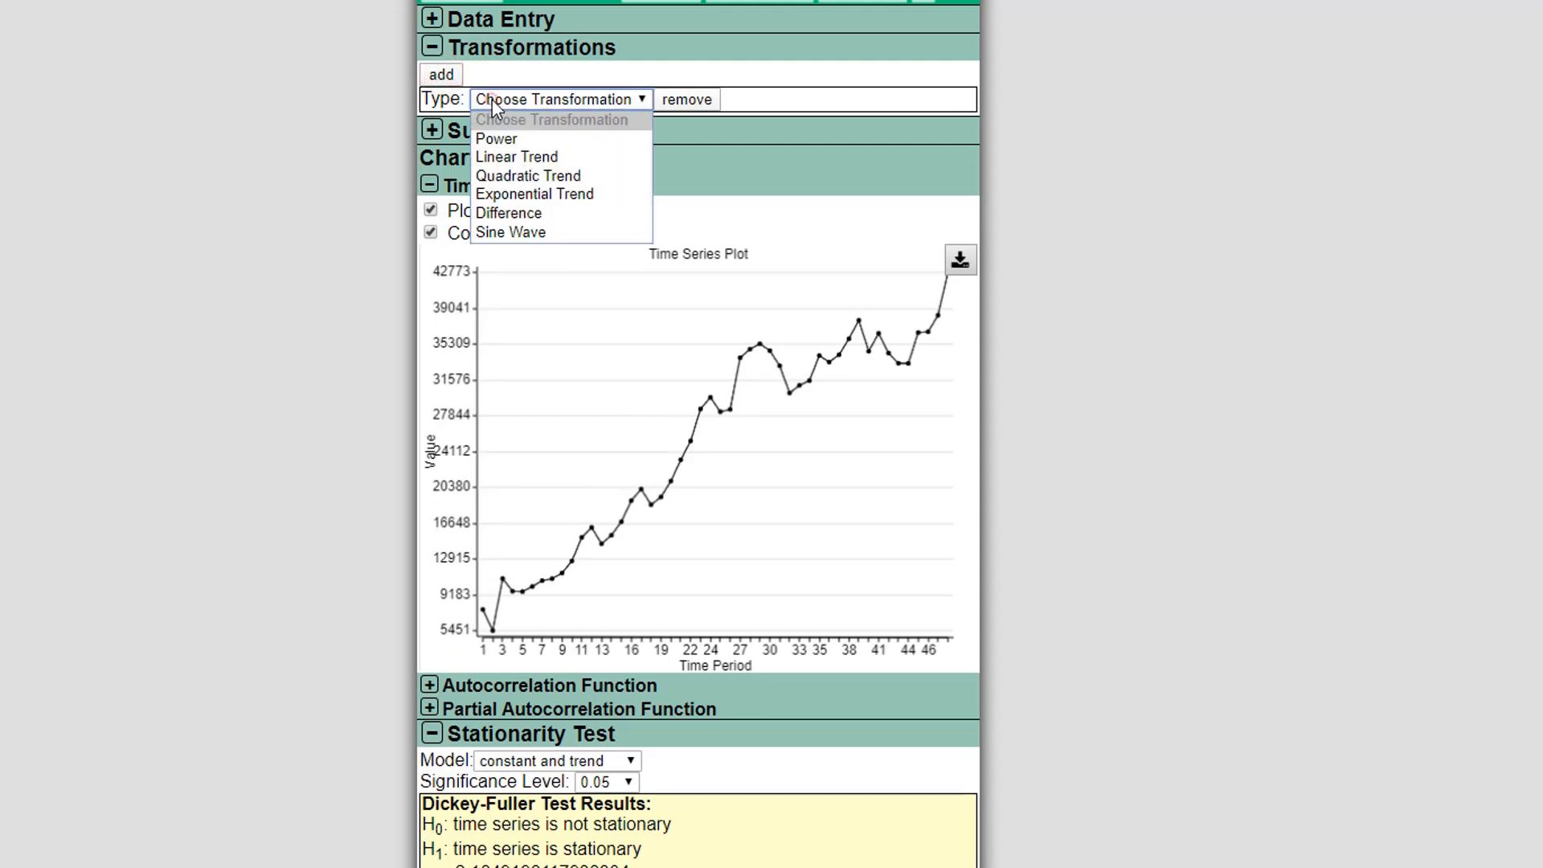
left_click(533, 214)
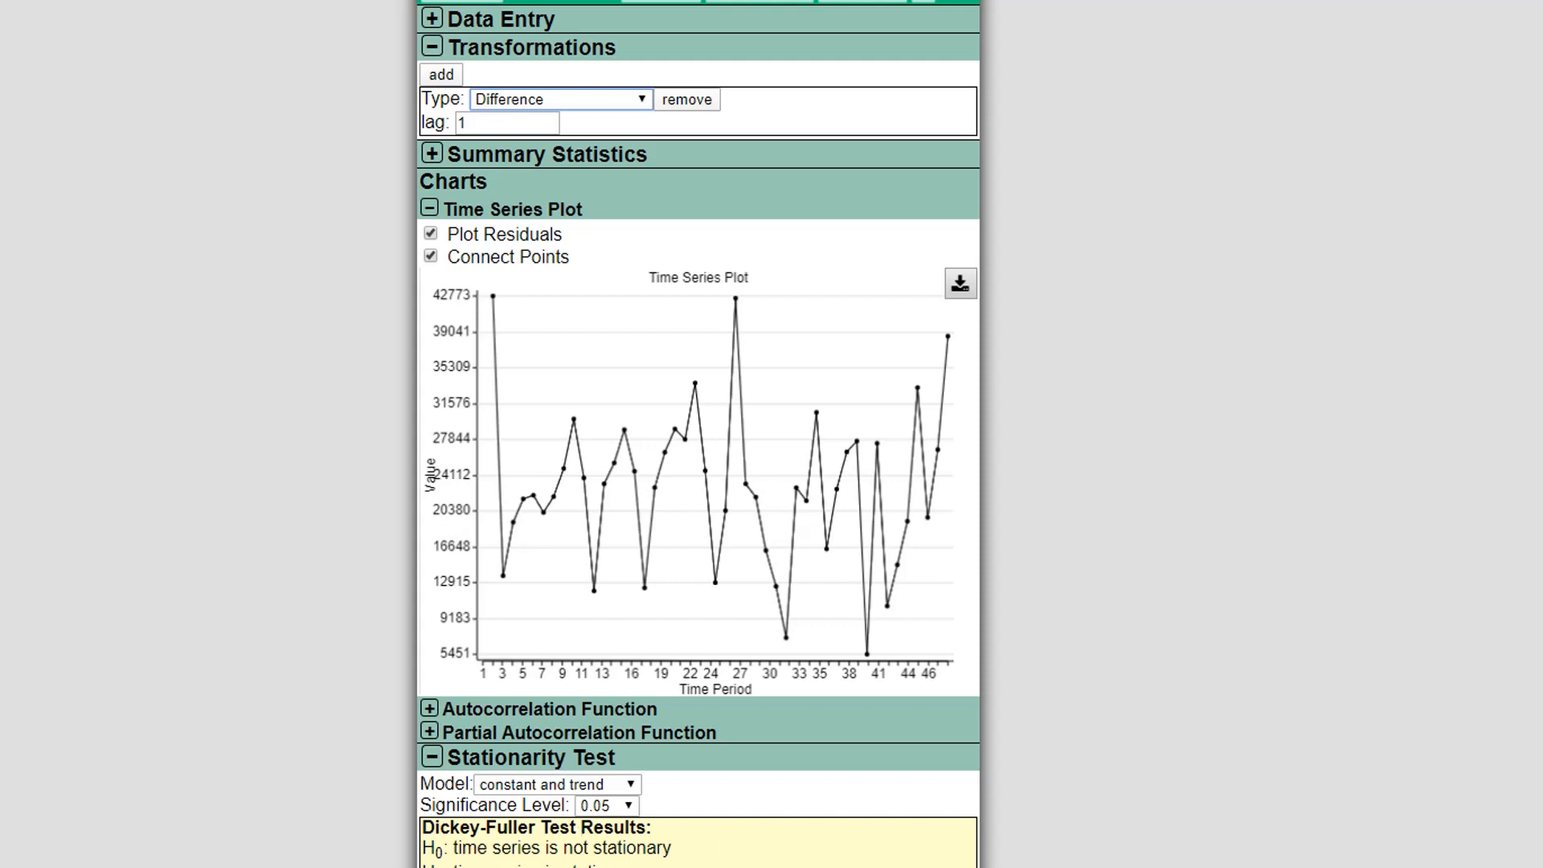
Step: Compare the stationarity results of the differenced series under all three models, finishing on "constant and trend"
left_click(627, 784)
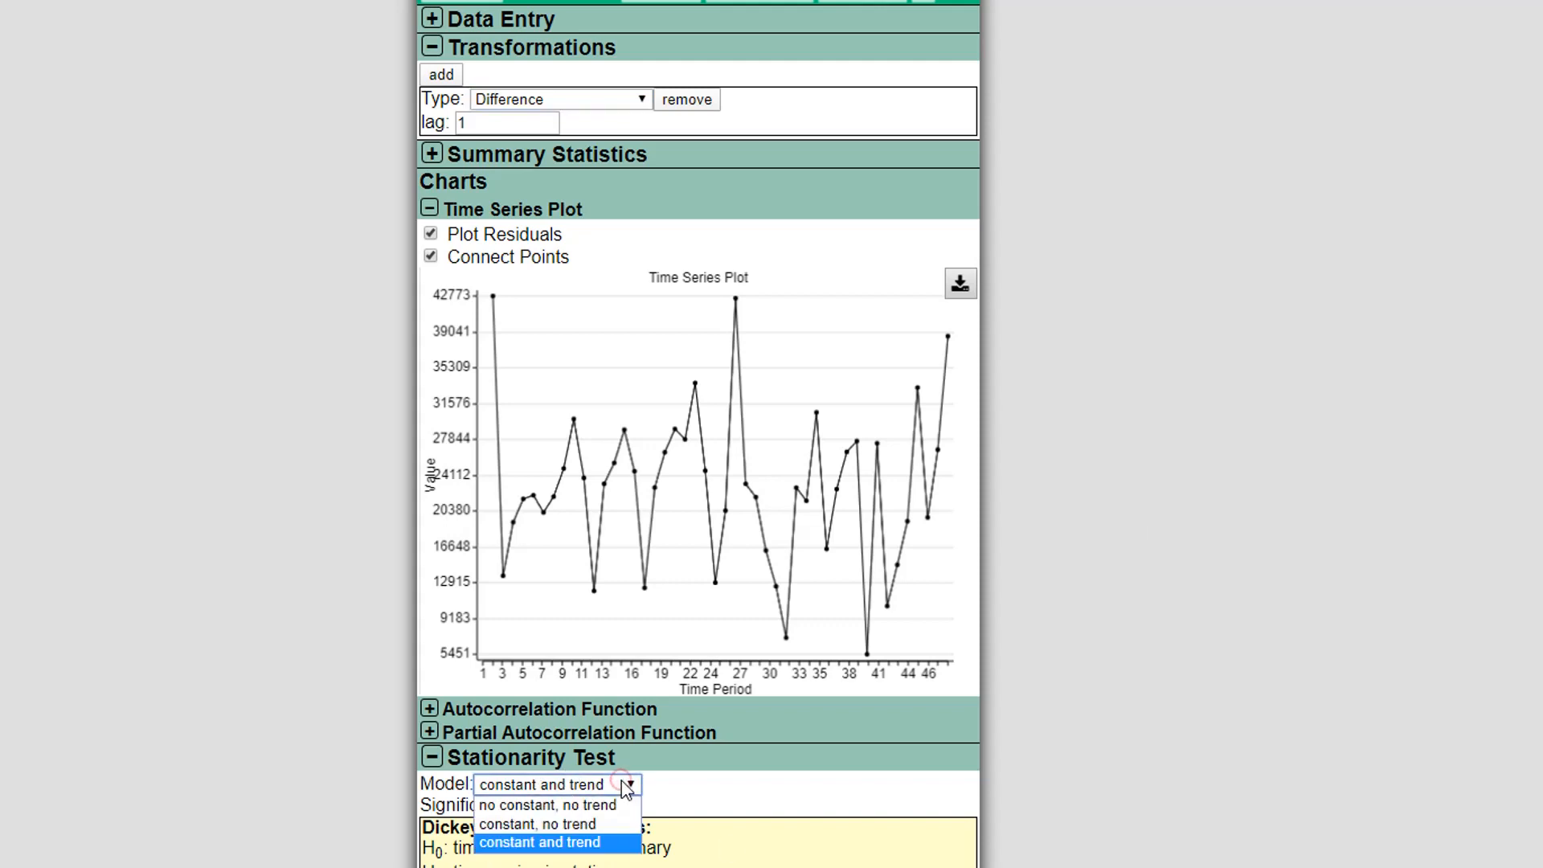
left_click(562, 824)
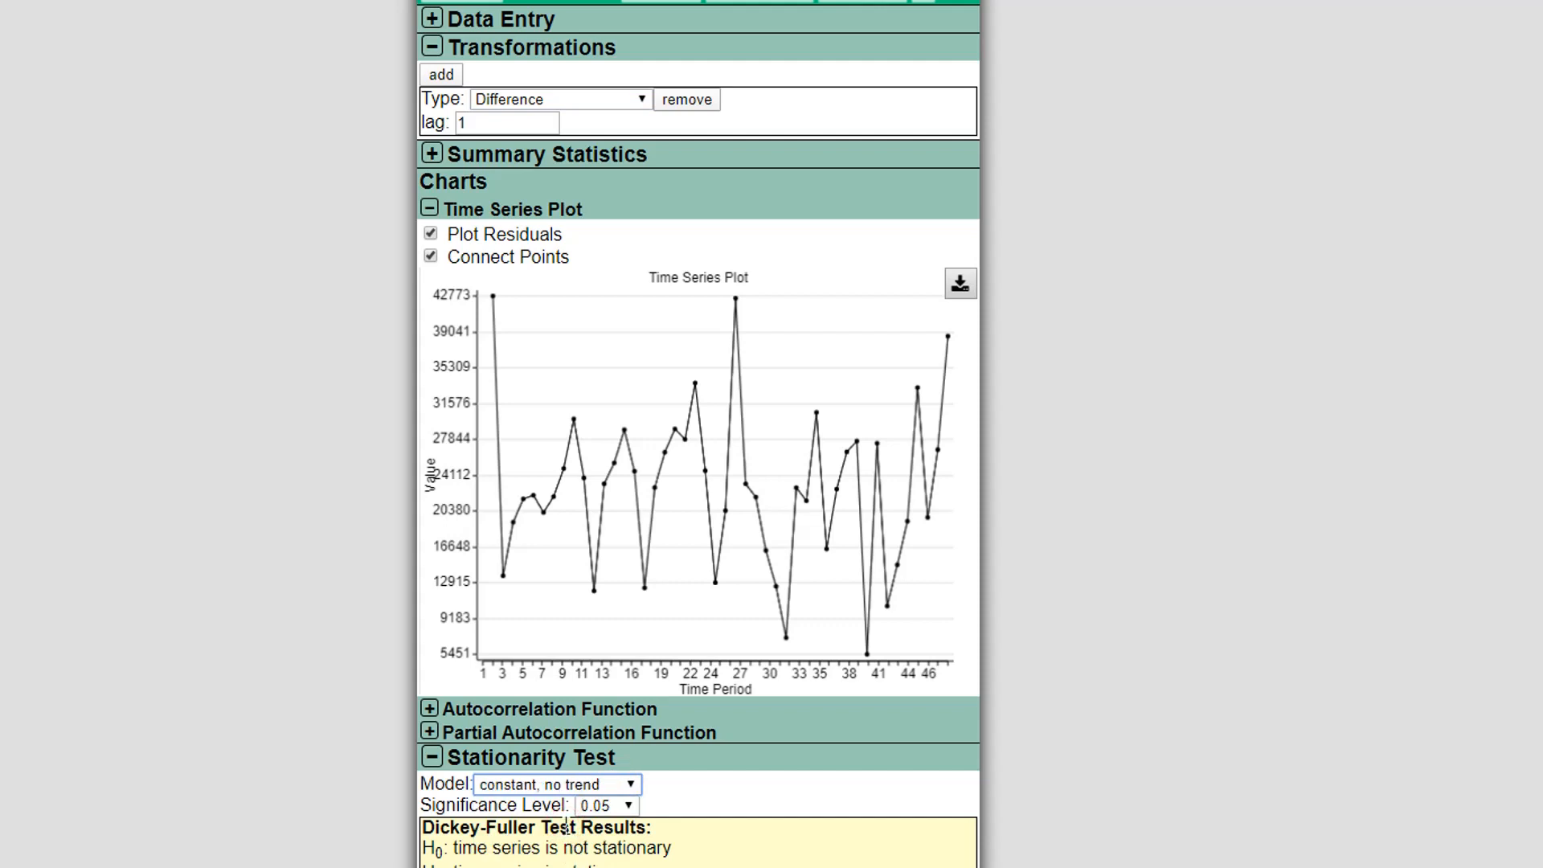
key("Down")
key("Down")
key("Down")
key("Down")
key("Up")
key("Up")
key("Down")
key("Down")
key("Up")
key("Down")
Step: Show the Autocorrelation Function plot and examine it for the differenced series
left_click(454, 711)
scroll(1030, 731, "down", 5)
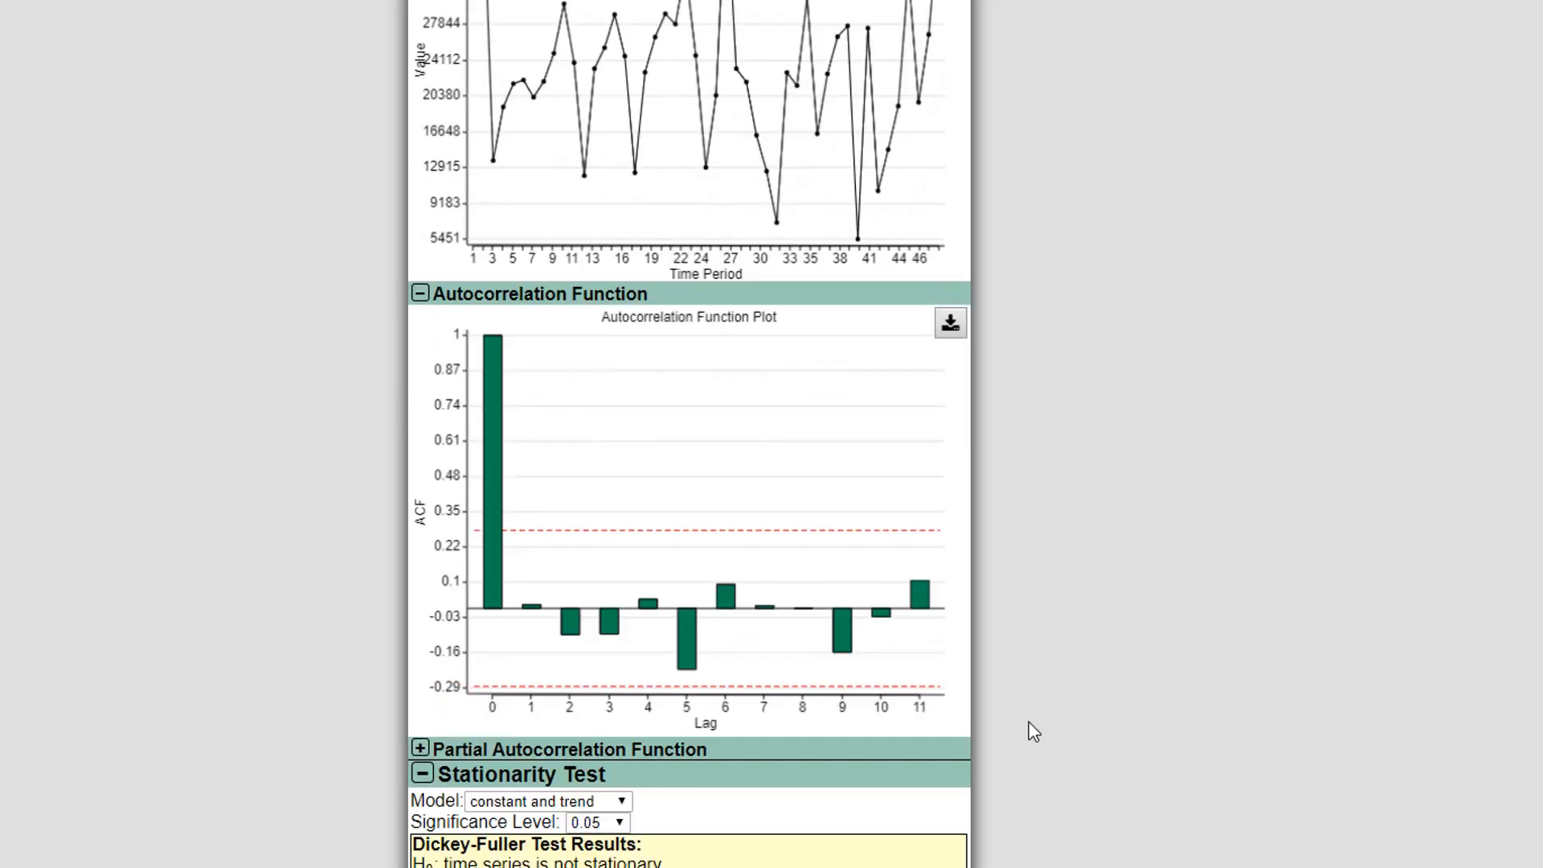
scroll(1030, 730, "up", 2)
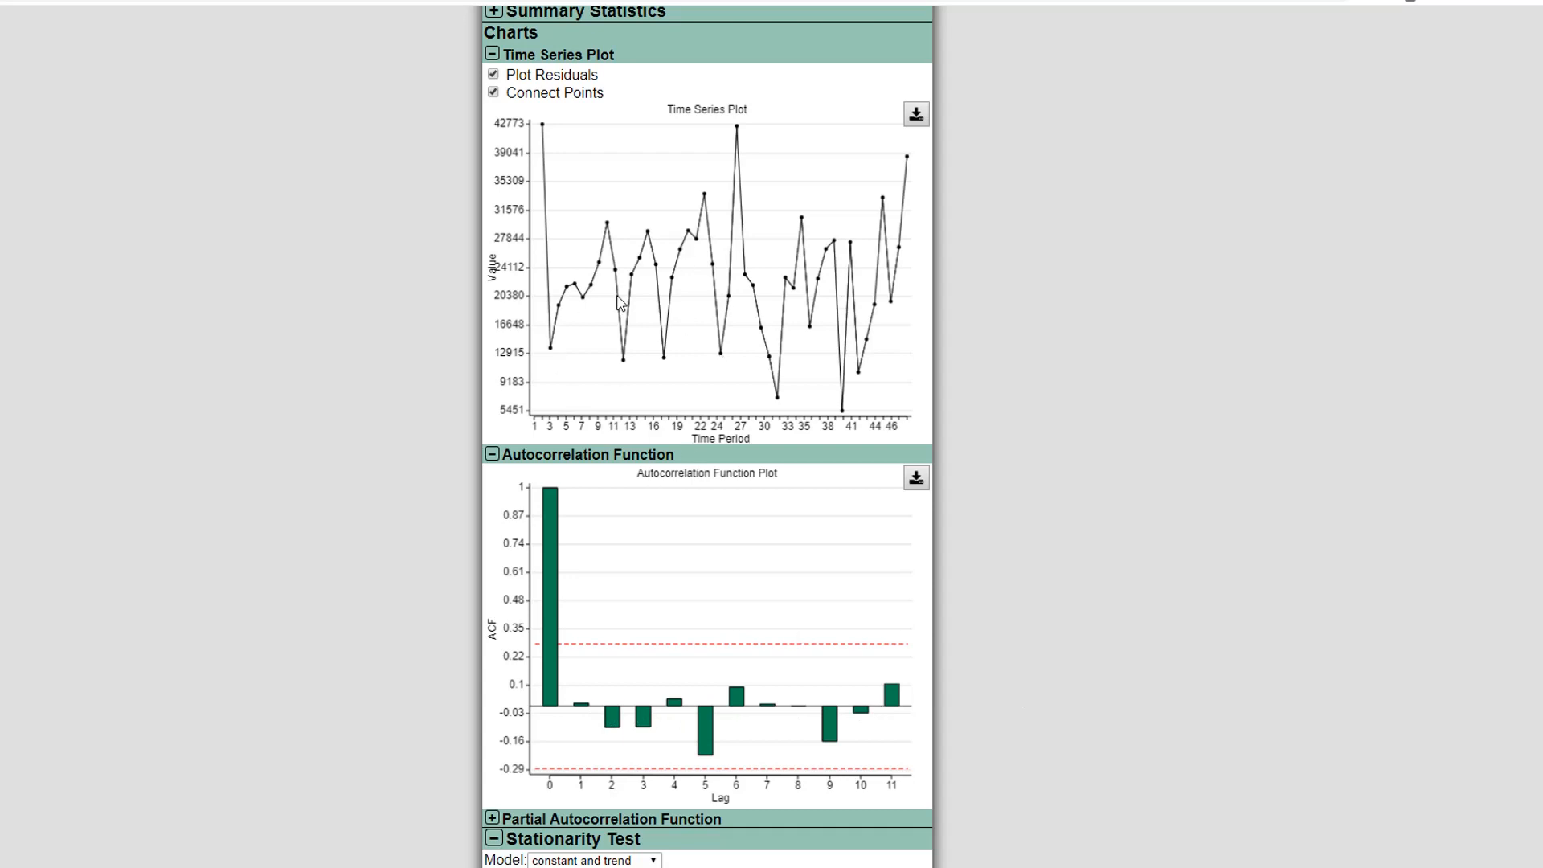
Step: Remove the Difference transformation and examine the autocorrelation plot of the original series
scroll(620, 303, "up", 3)
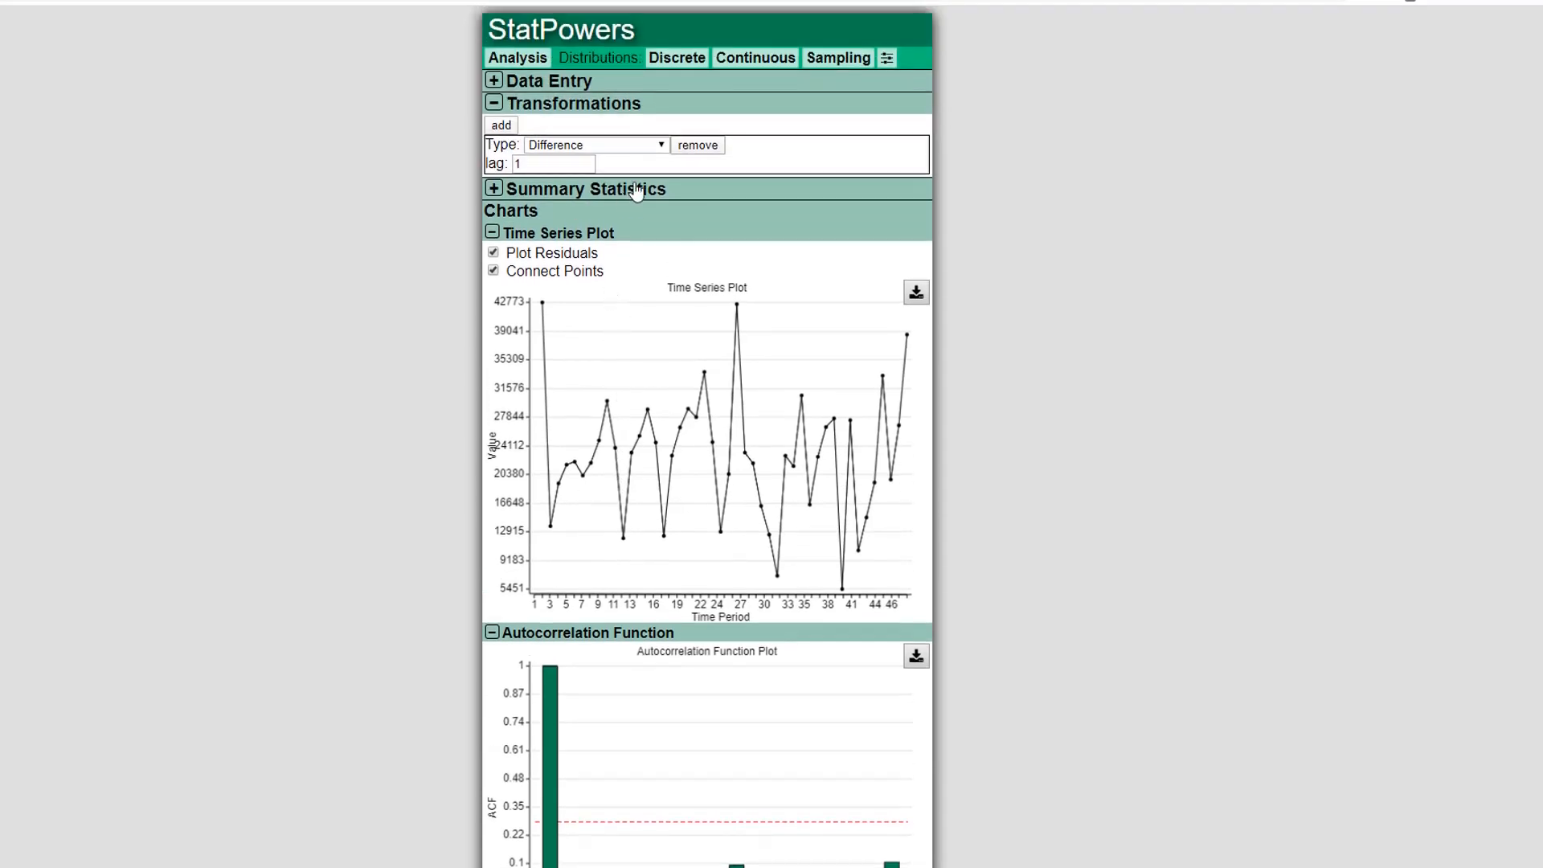
left_click(704, 151)
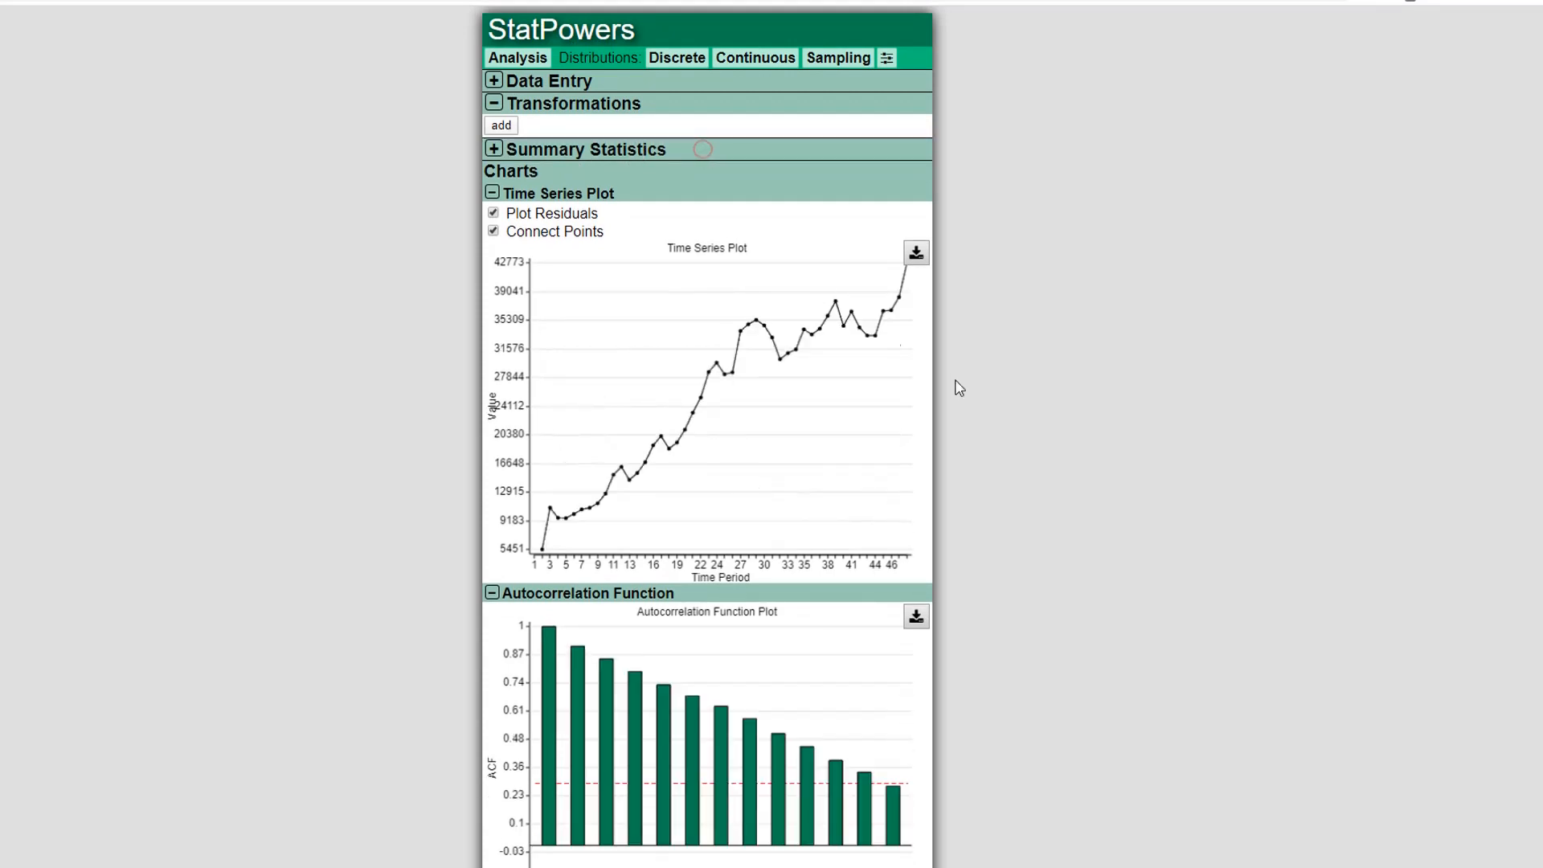
scroll(959, 388, "down", 2)
scroll(959, 388, "up", 1)
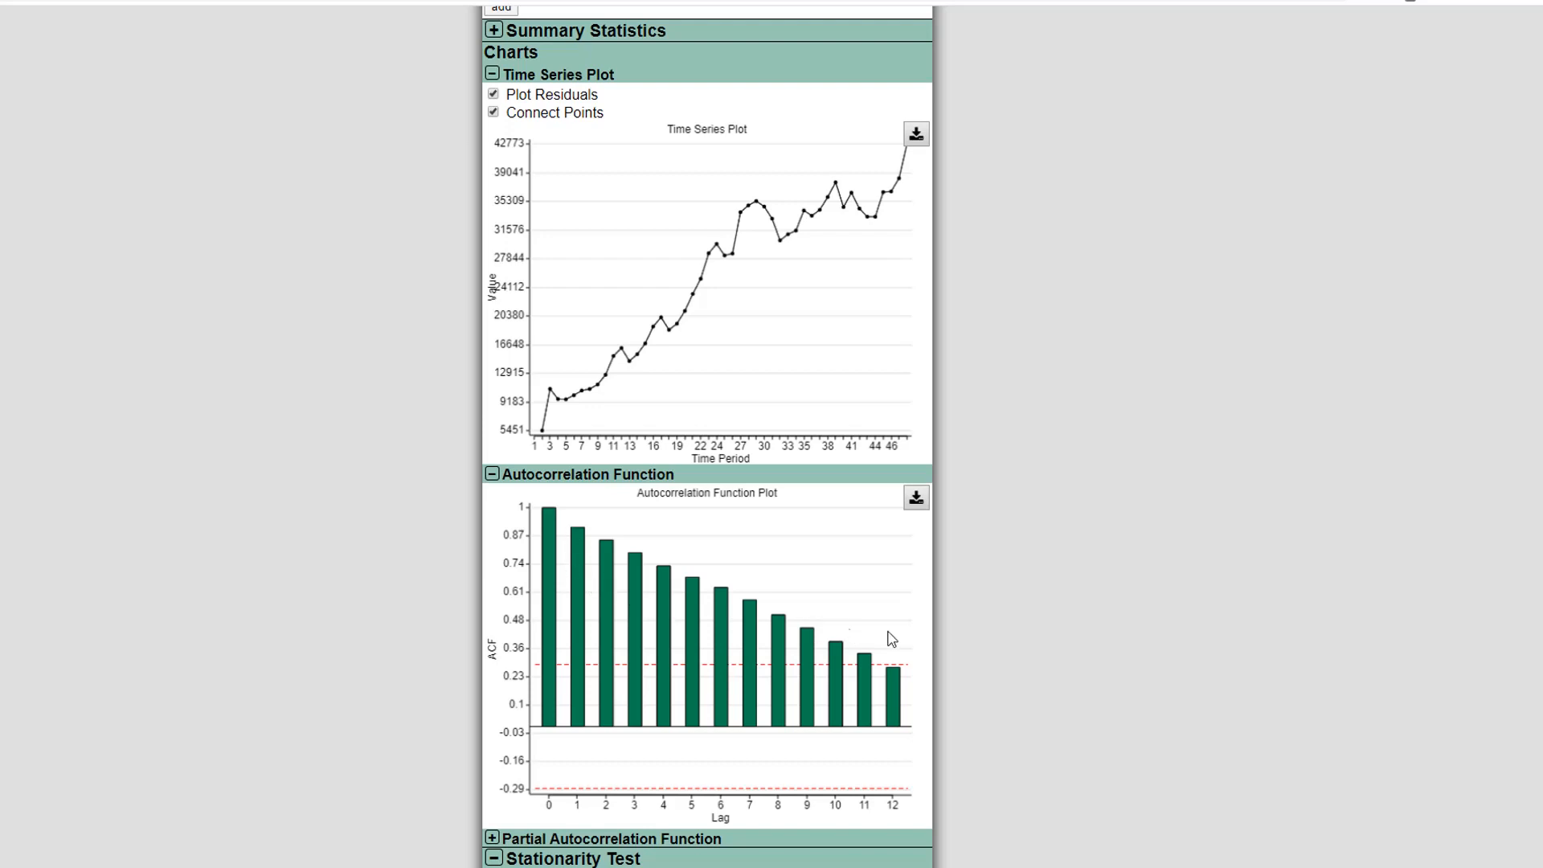
Step: Add an AutoFit Linear Trend transformation again and examine the autocorrelation plot of the detrended series
scroll(960, 647, "up", 2)
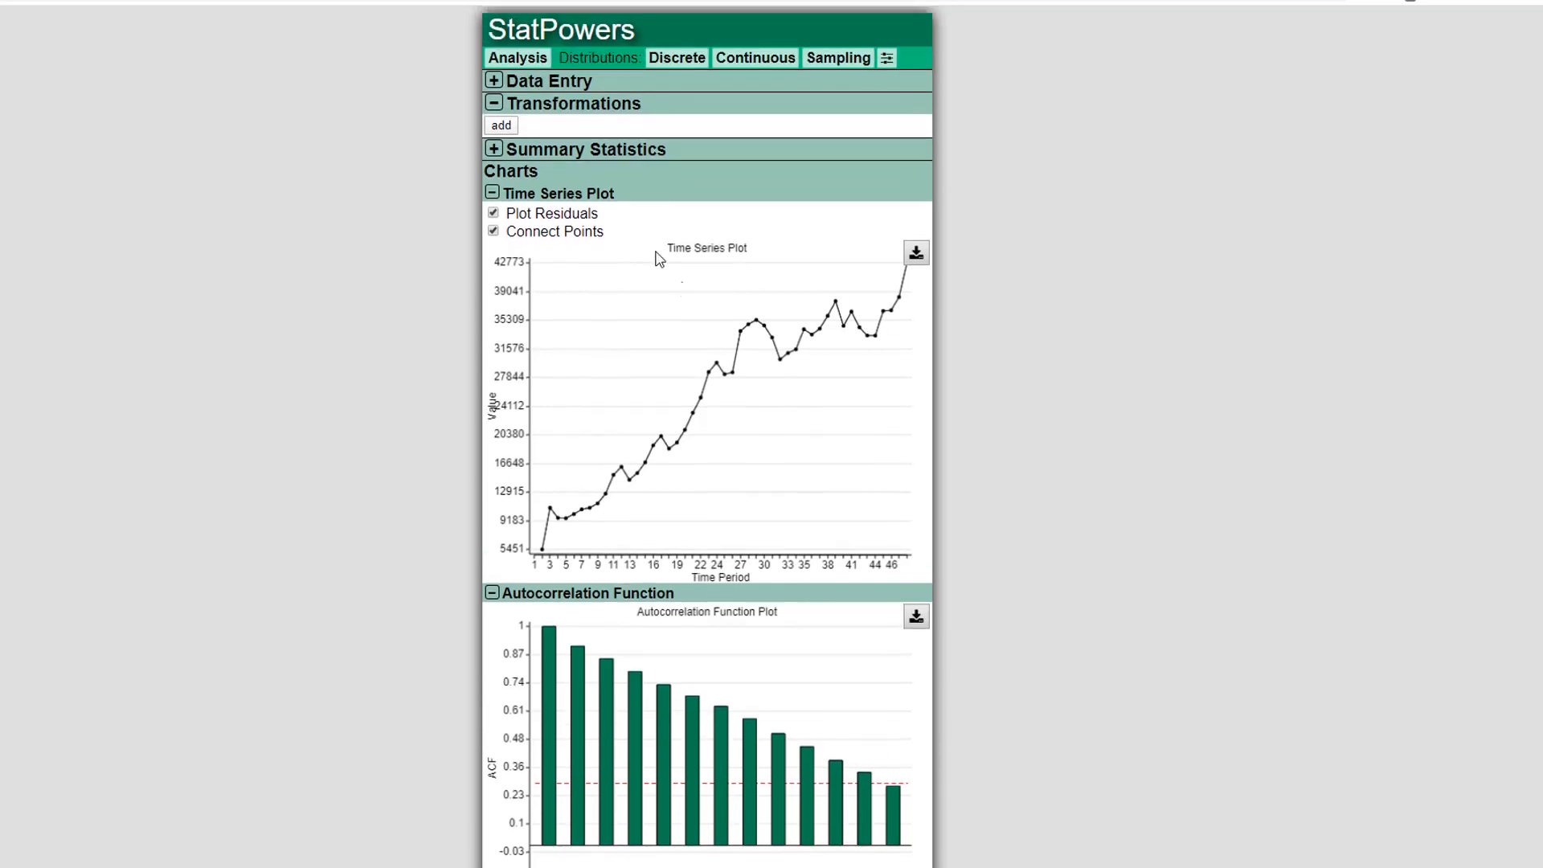
left_click(501, 127)
left_click(556, 145)
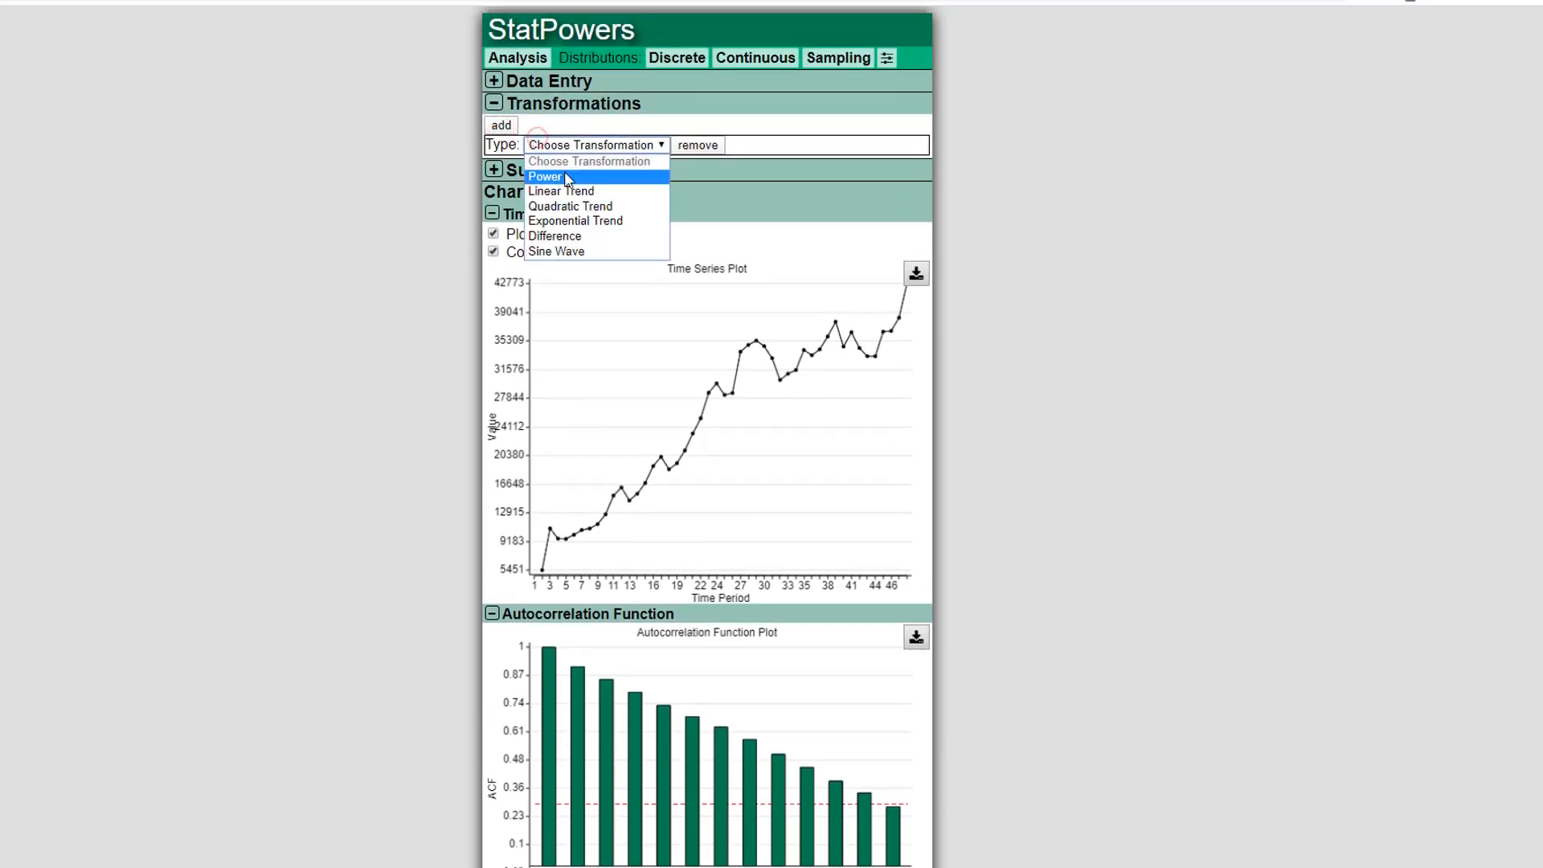
left_click(608, 197)
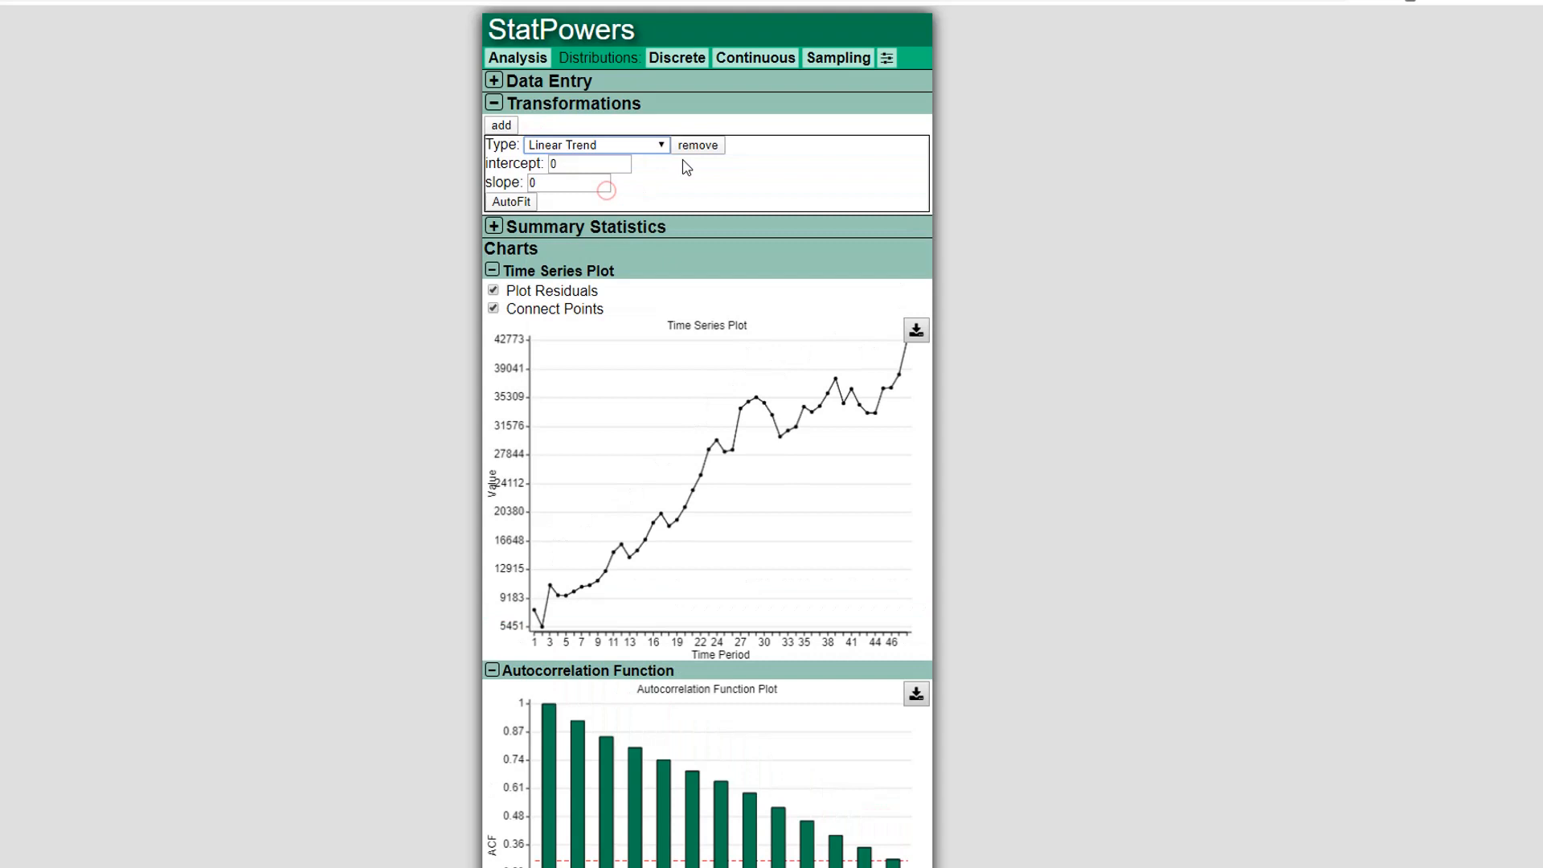
left_click(511, 202)
scroll(1027, 370, "down", 2)
scroll(1029, 370, "down", 2)
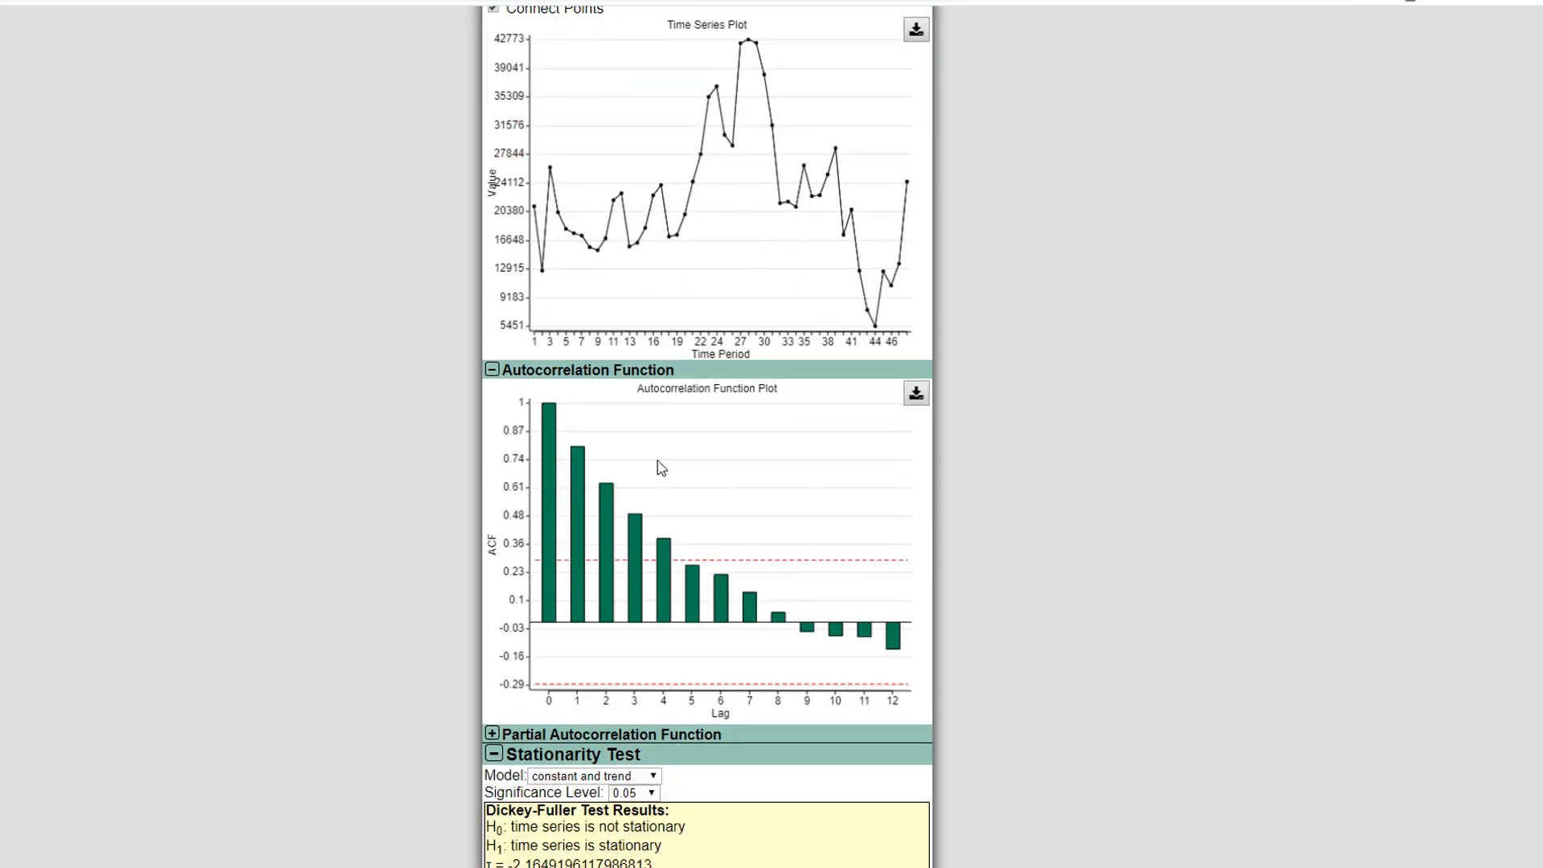
scroll(657, 466, "up", 1)
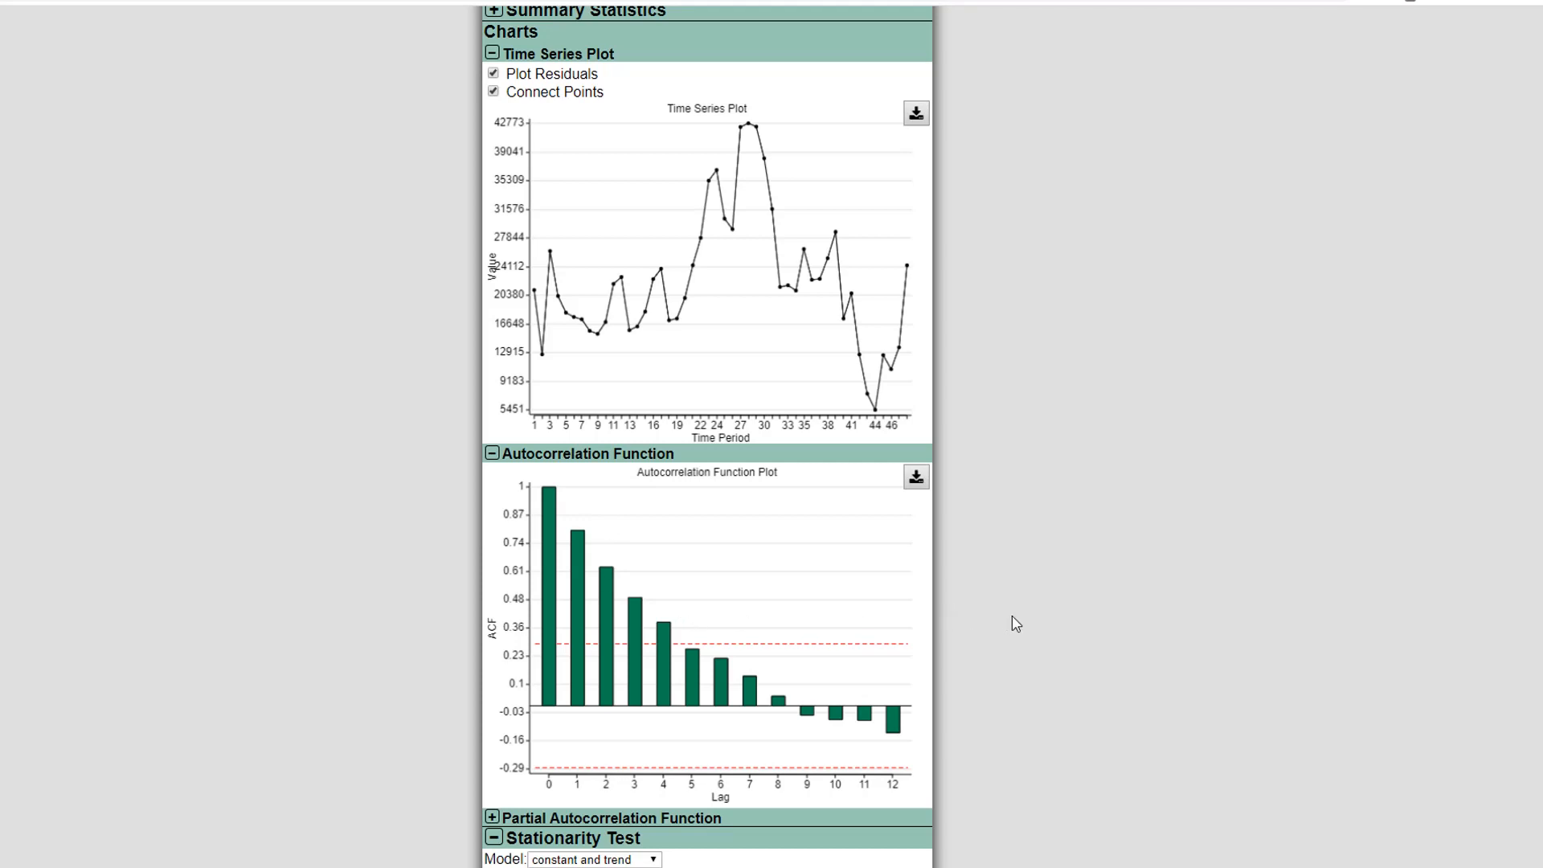
Step: Remove the Linear Trend transformation and examine the original series' autocorrelation plot and stationarity test
scroll(1011, 616, "up", 1)
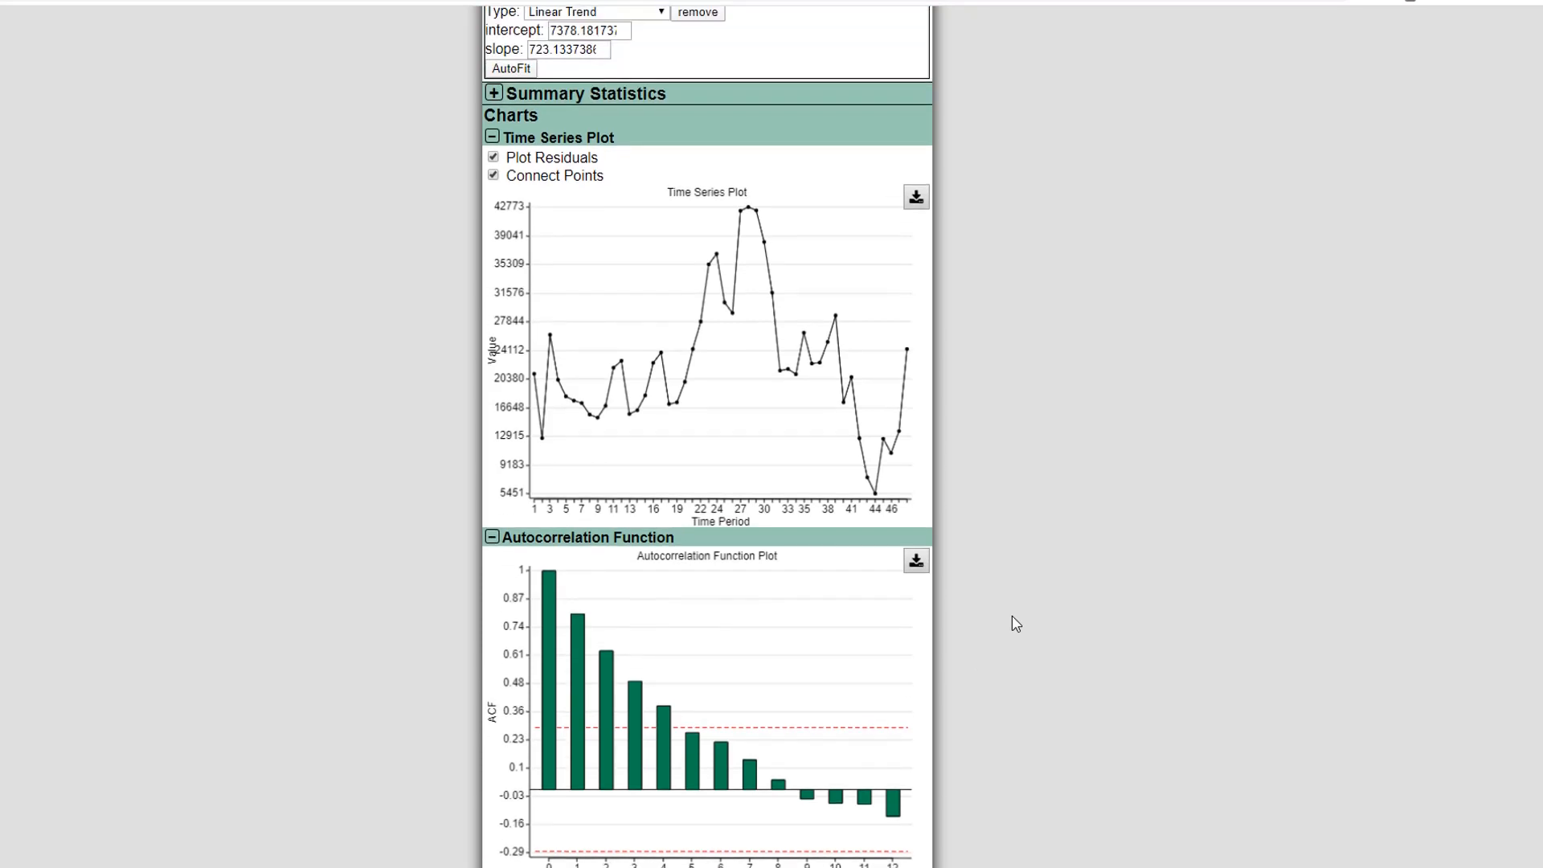
scroll(1011, 615, "up", 2)
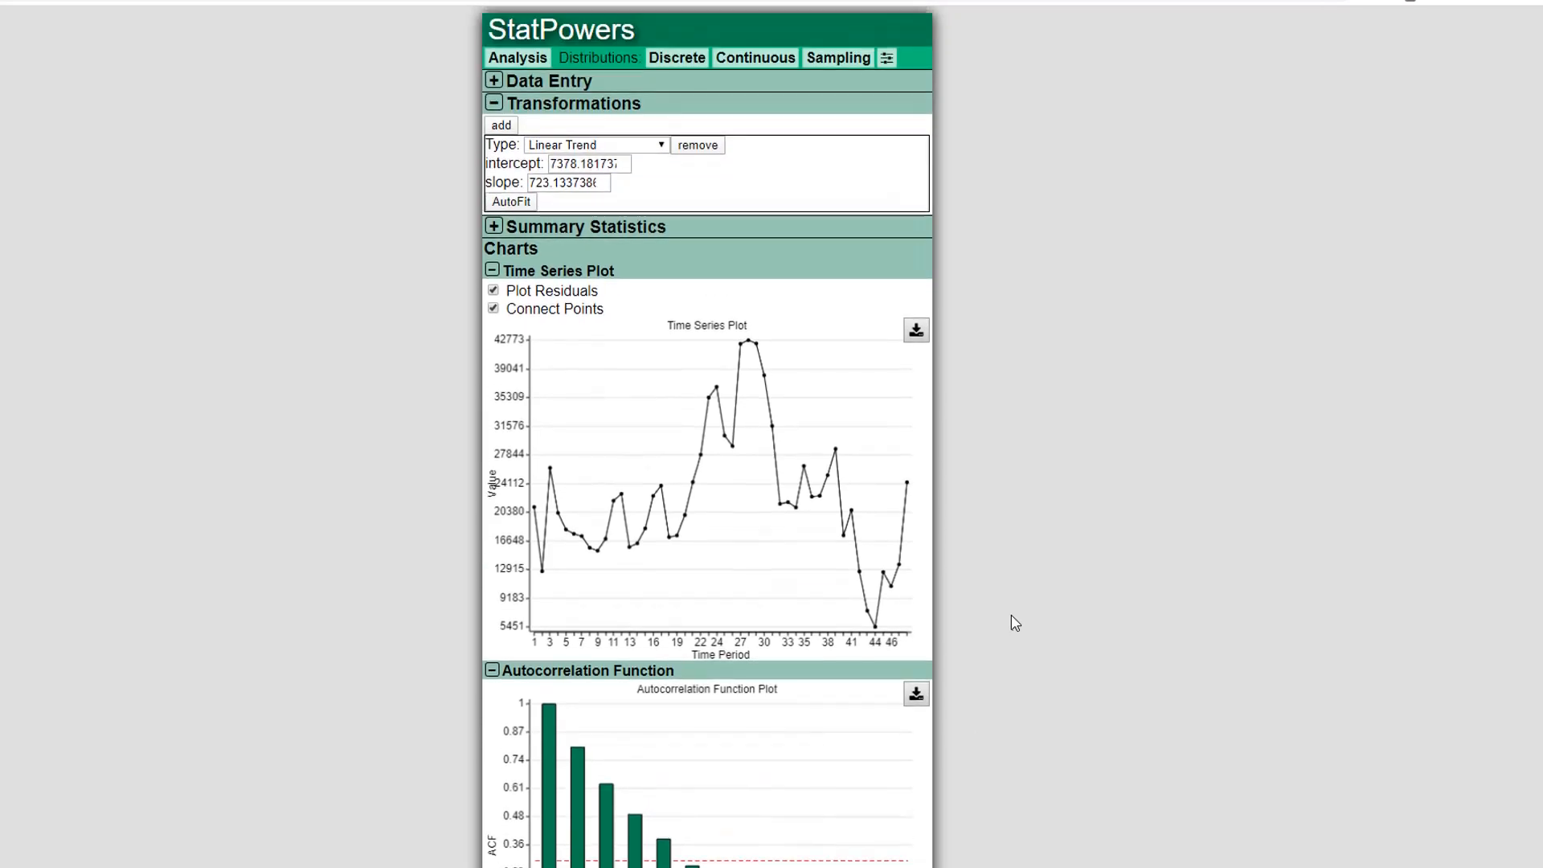
left_click(692, 150)
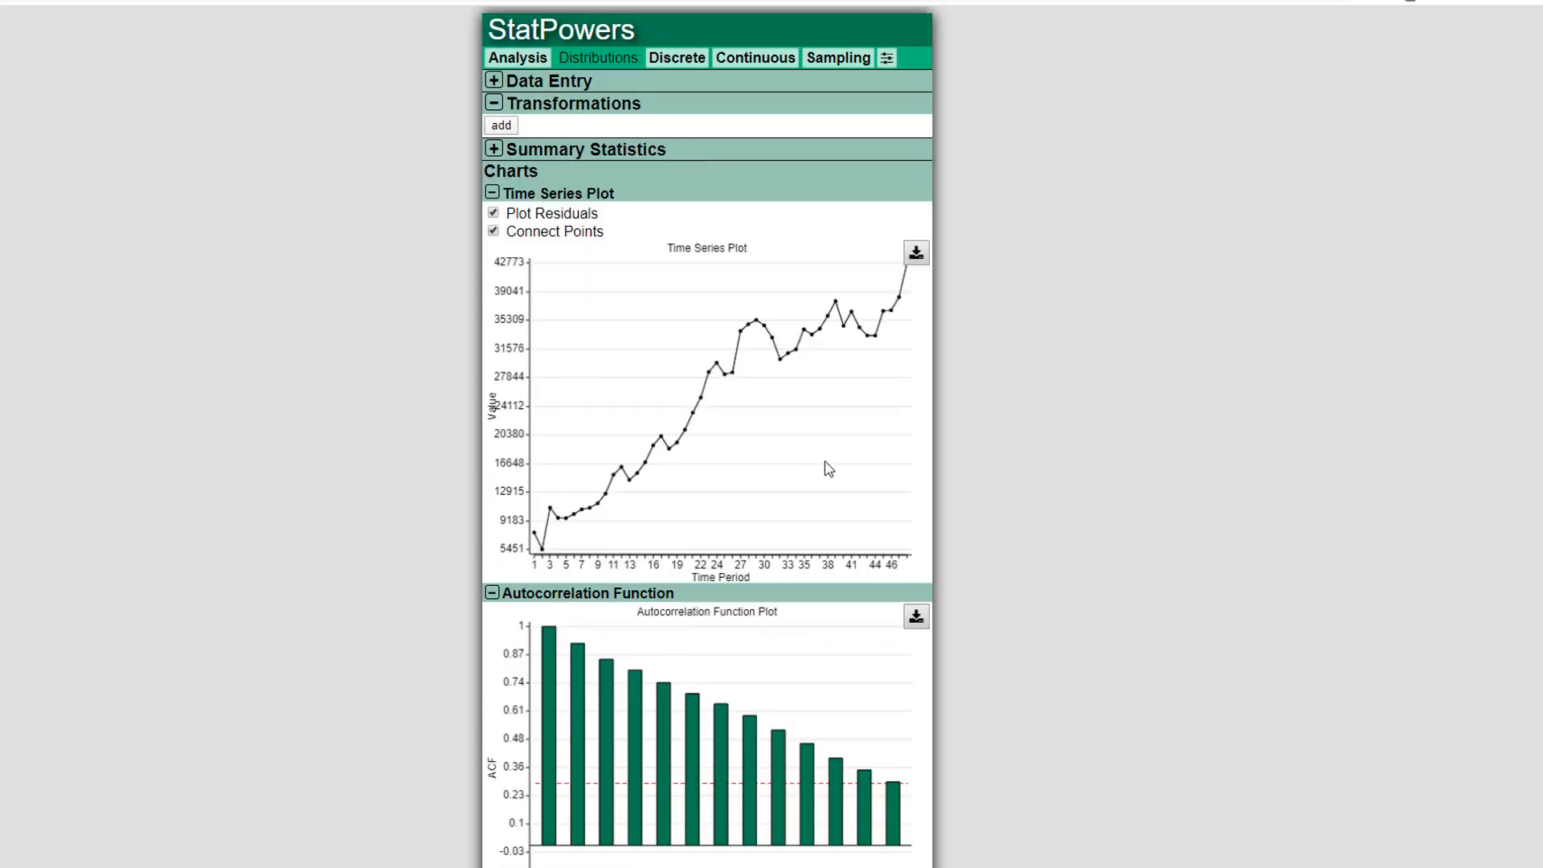
scroll(824, 466, "down", 4)
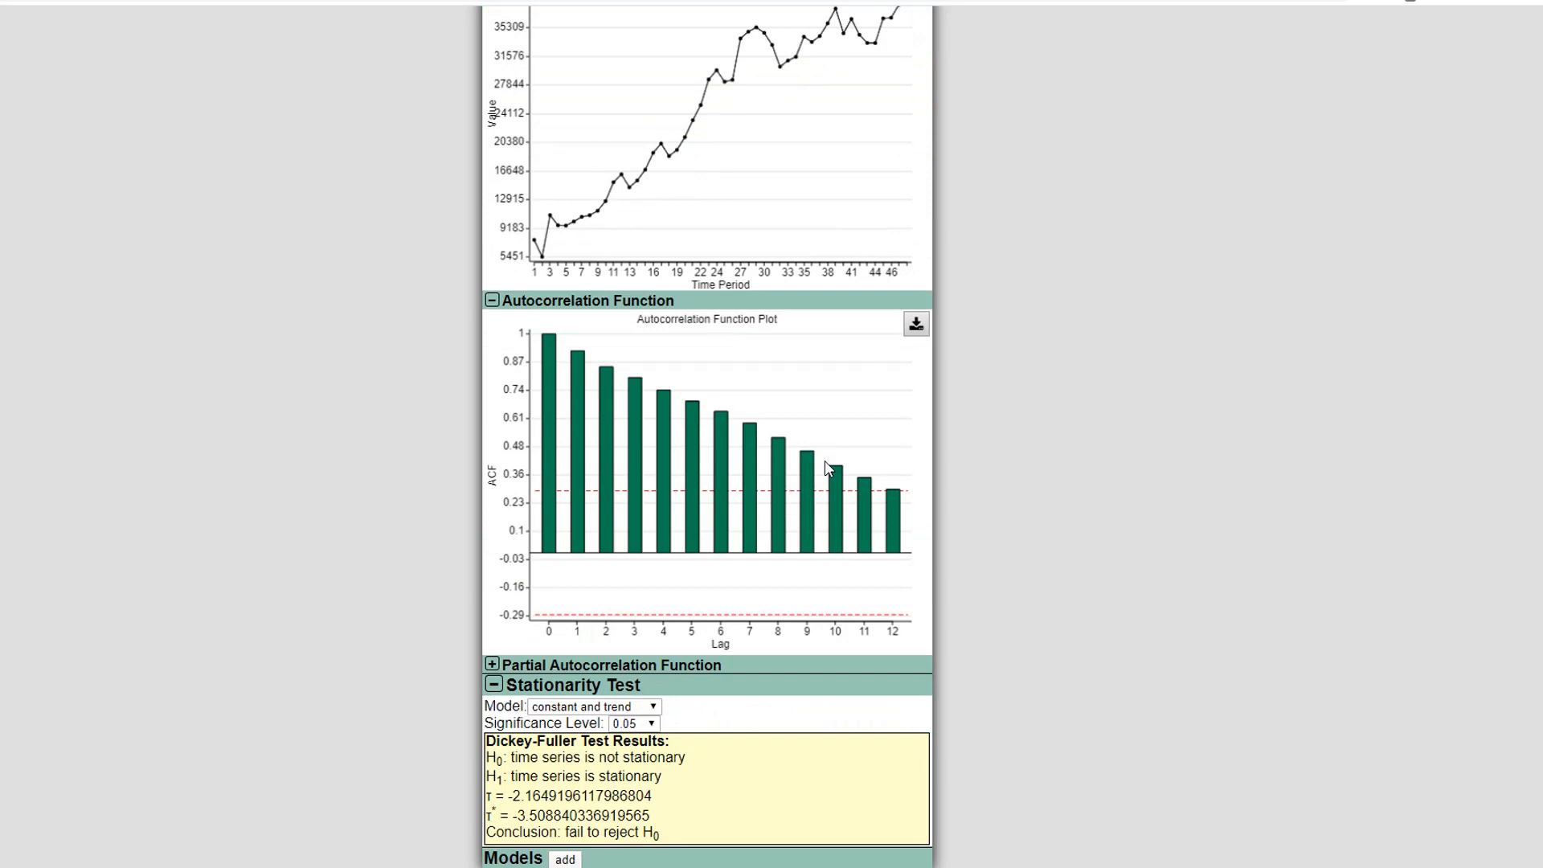
scroll(824, 468, "up", 1)
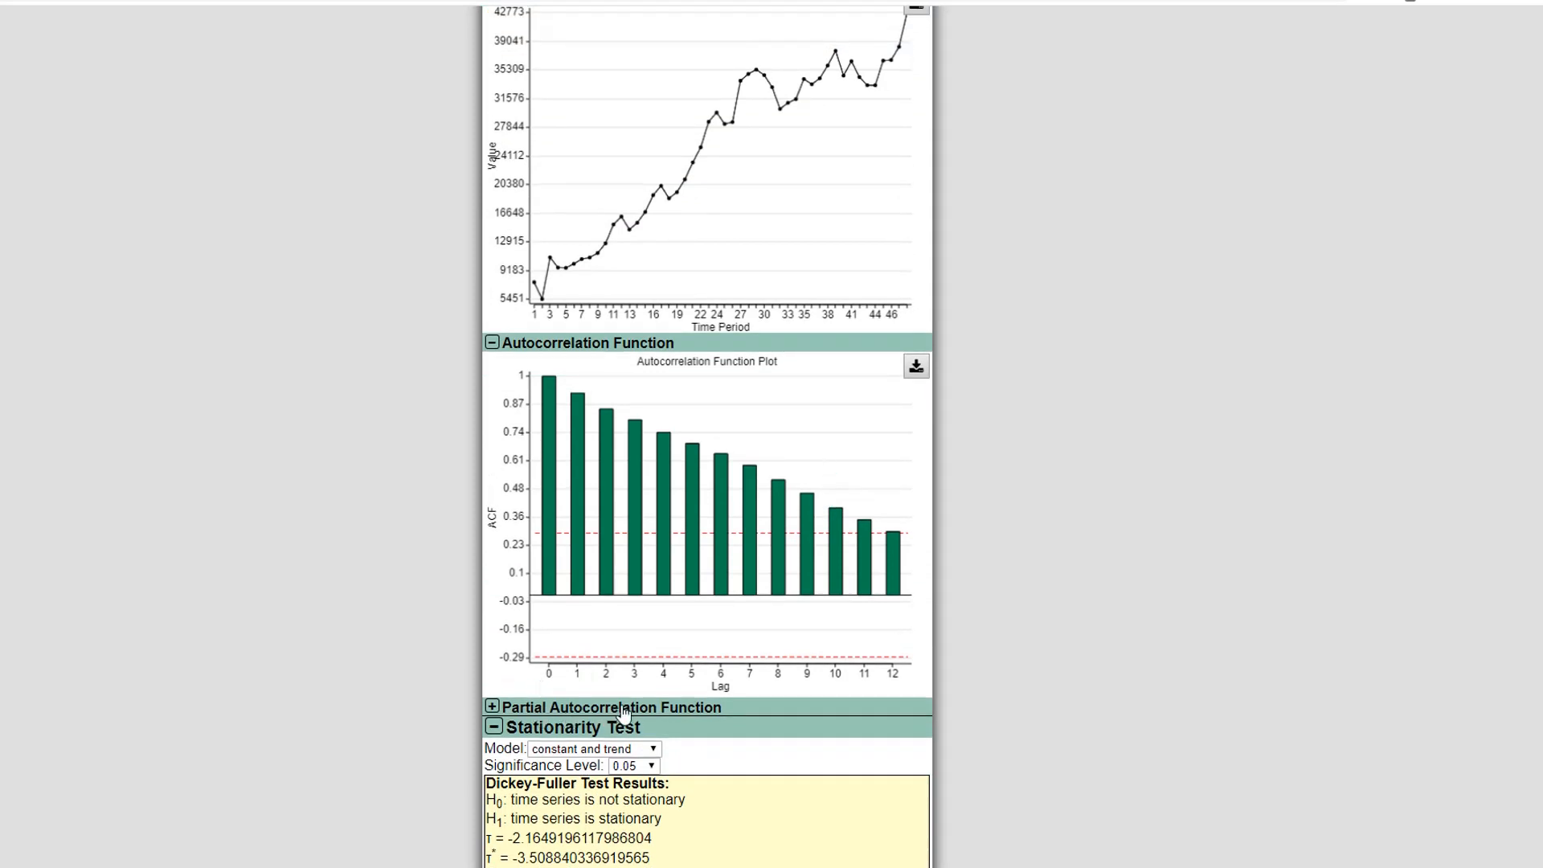
Step: Add a Difference transformation with lag 1 and examine the differenced series' autocorrelation plot and stationarity test
scroll(543, 333, "up", 3)
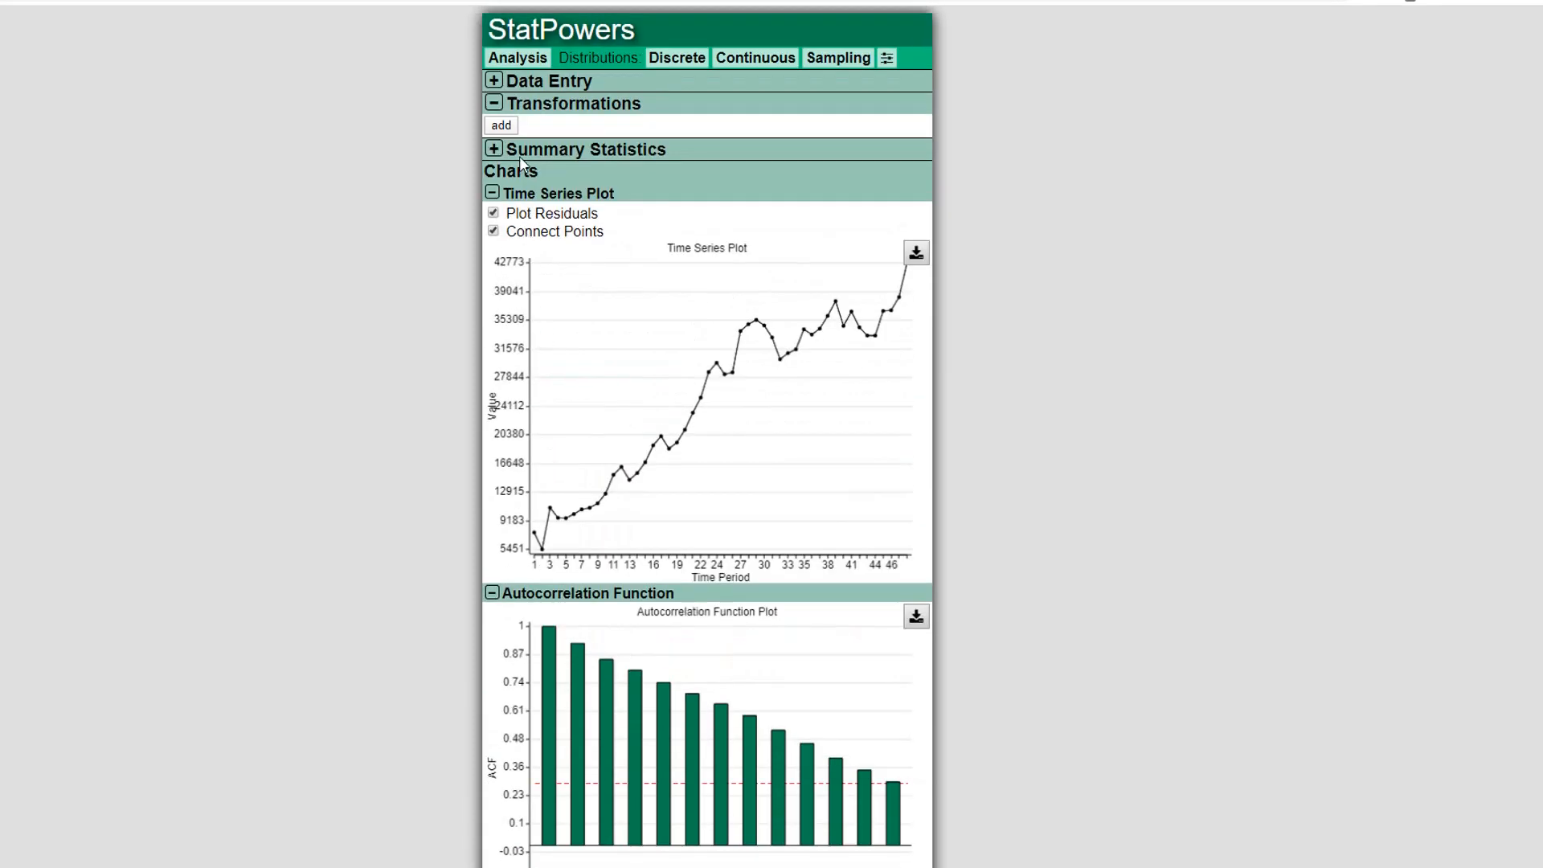
left_click(501, 126)
left_click(564, 146)
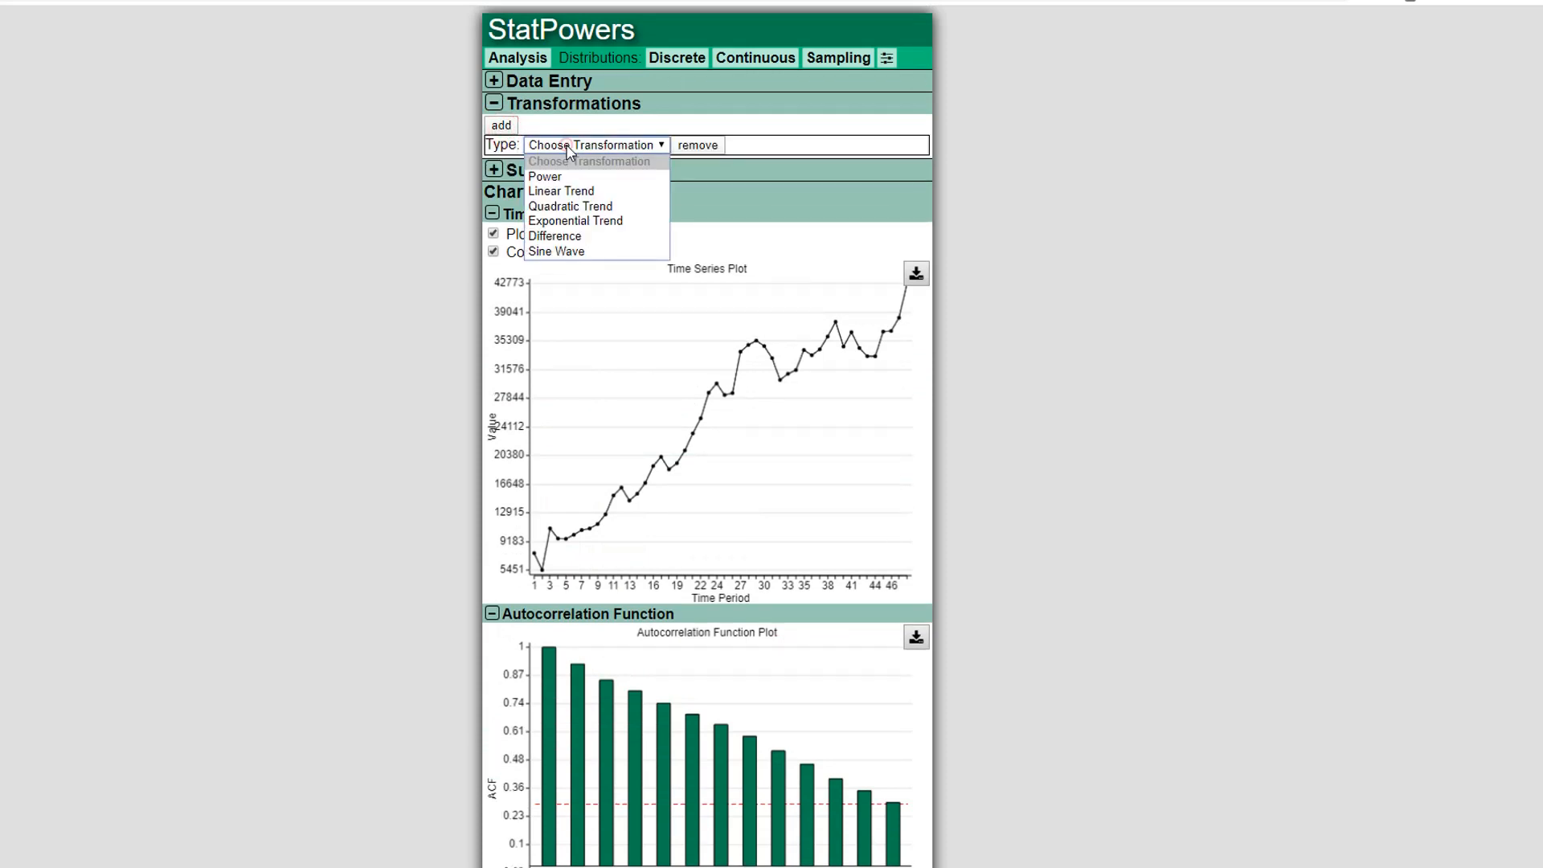
left_click(564, 236)
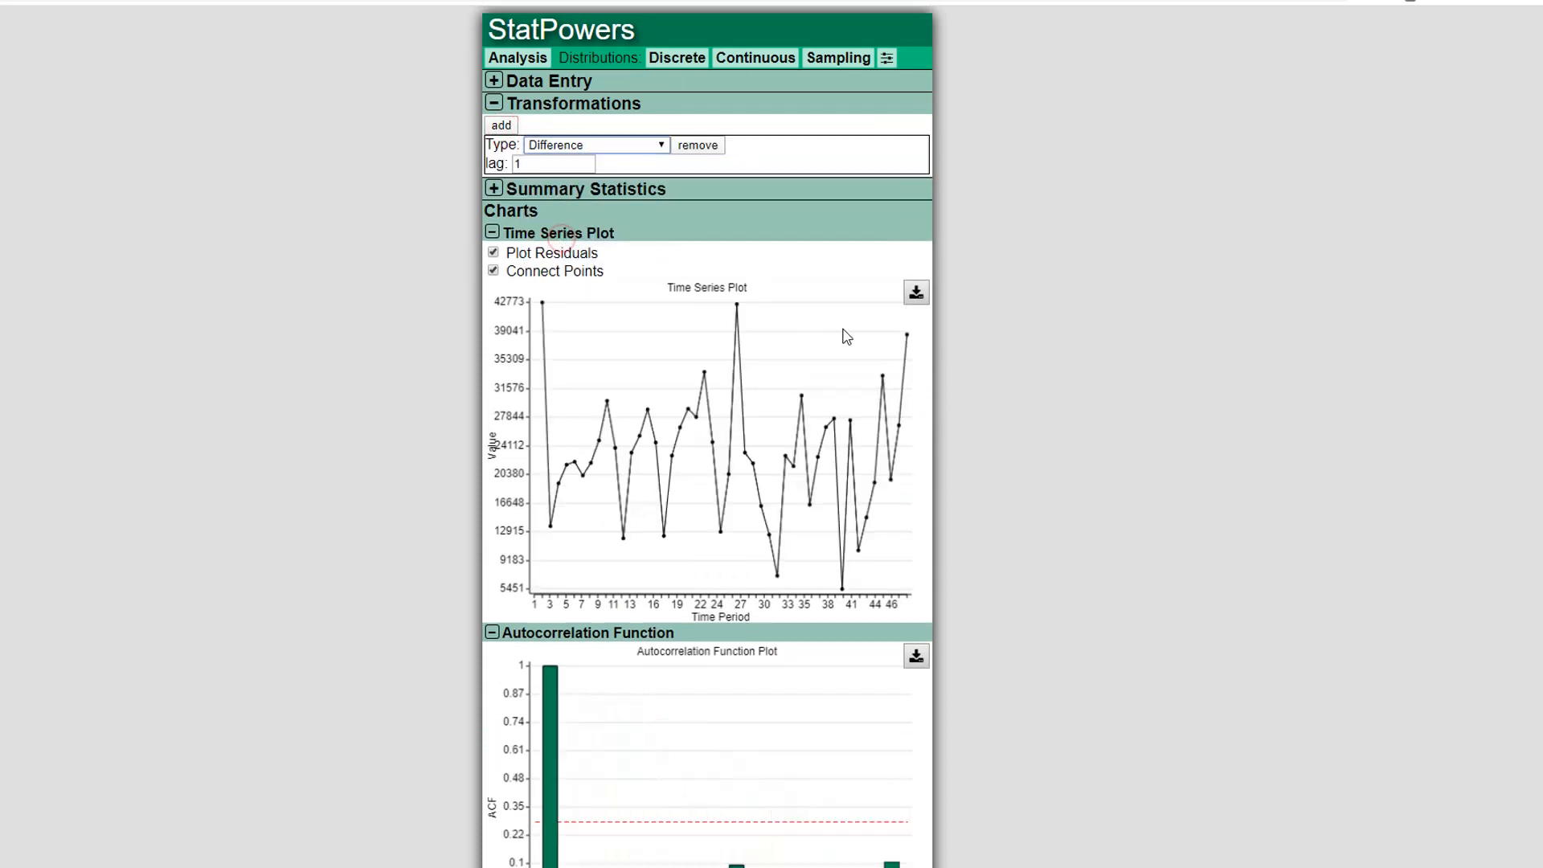
scroll(623, 393, "down", 4)
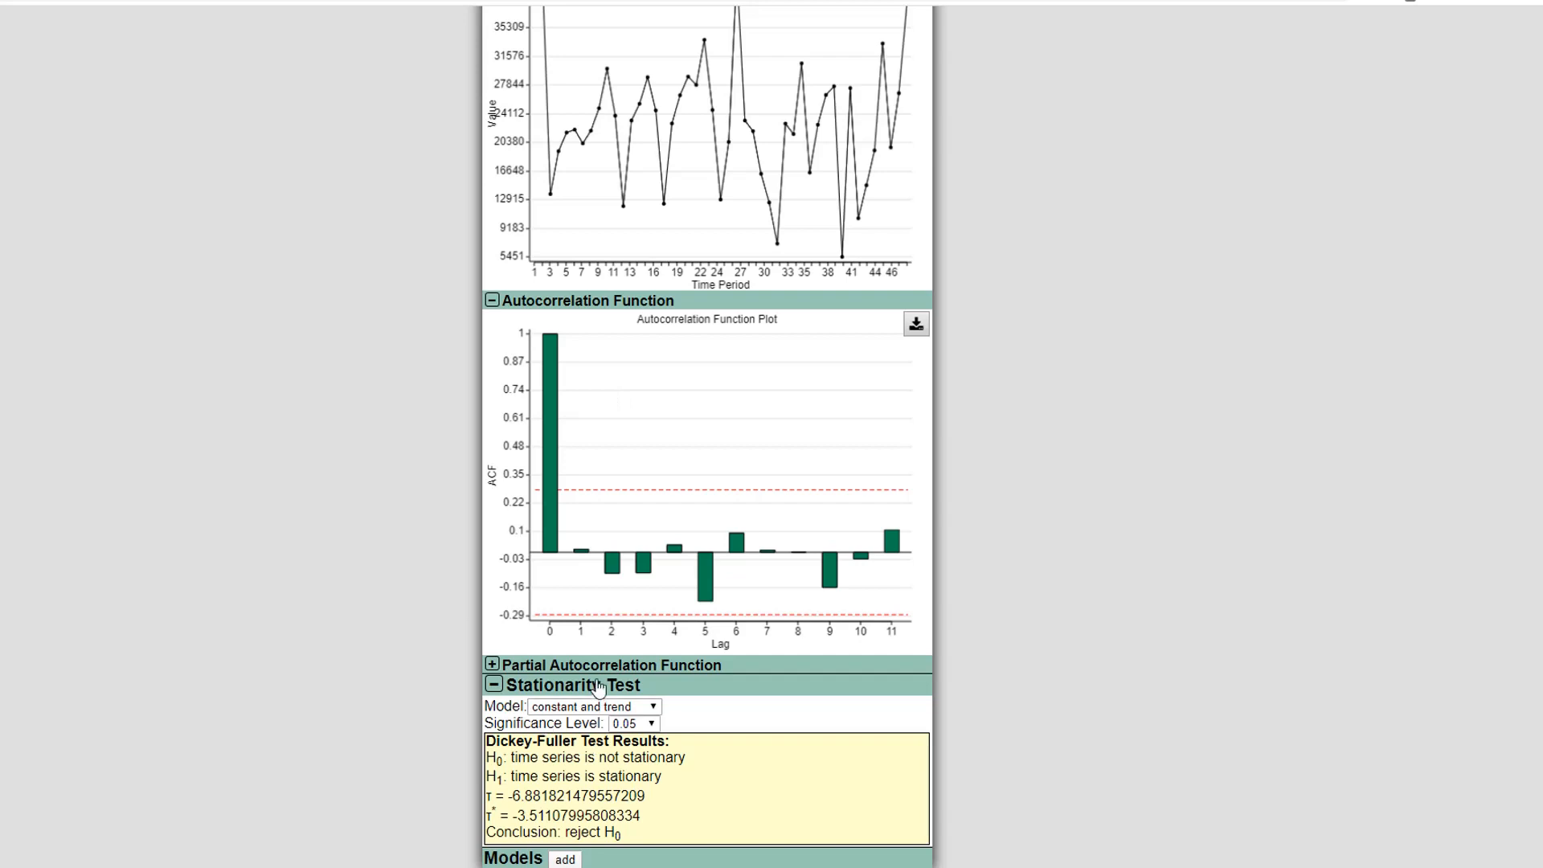
Step: Show the Partial Autocorrelation Function plot and compare it with the autocorrelation plot of the differenced series
left_click(592, 669)
scroll(1027, 726, "down", 3)
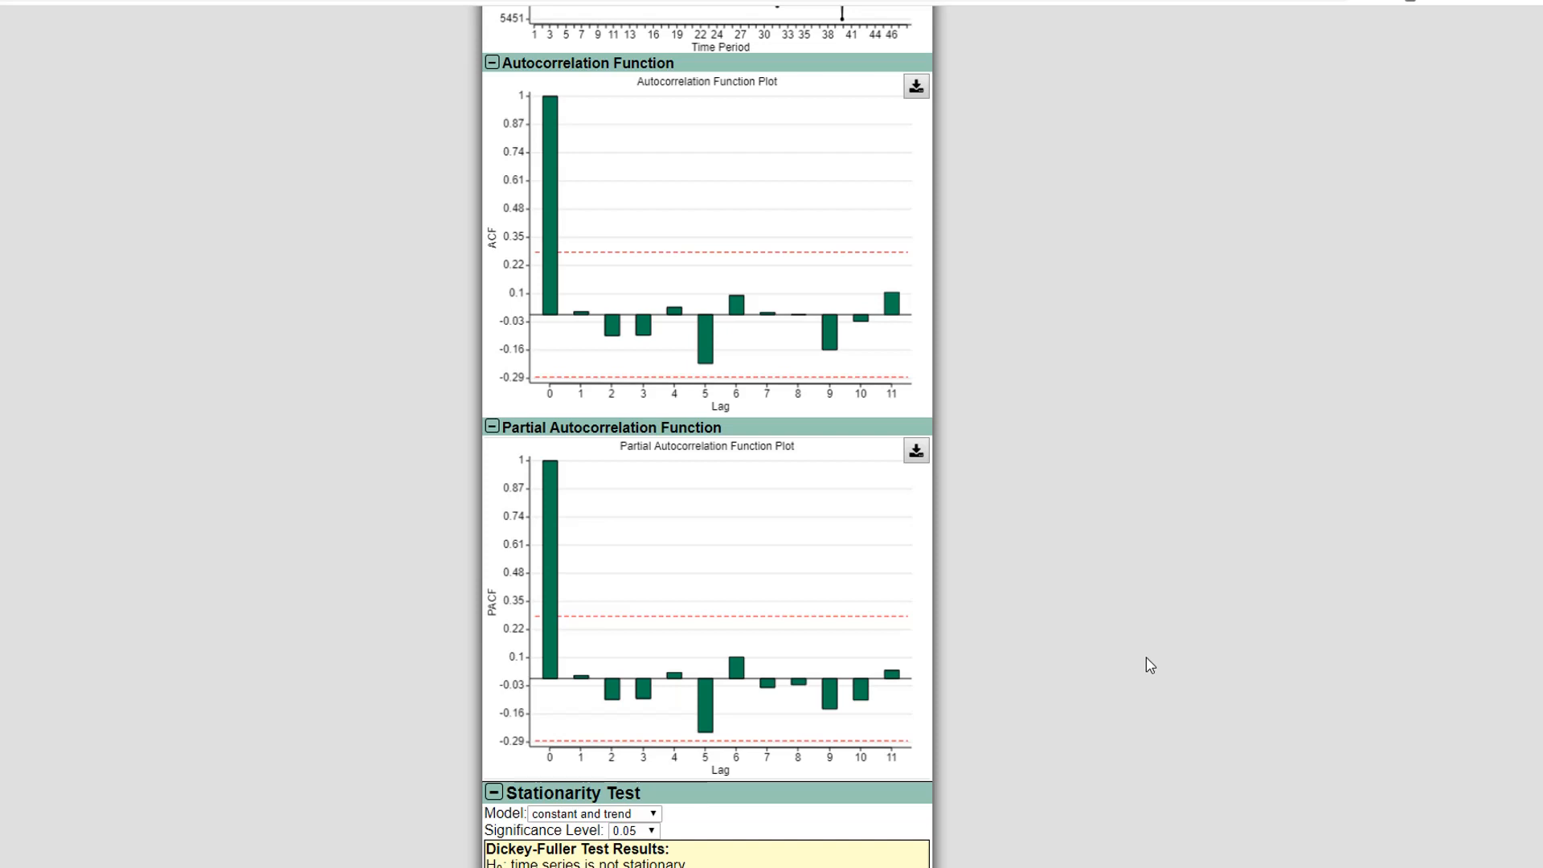
scroll(1150, 665, "up", 3)
scroll(1150, 665, "down", 3)
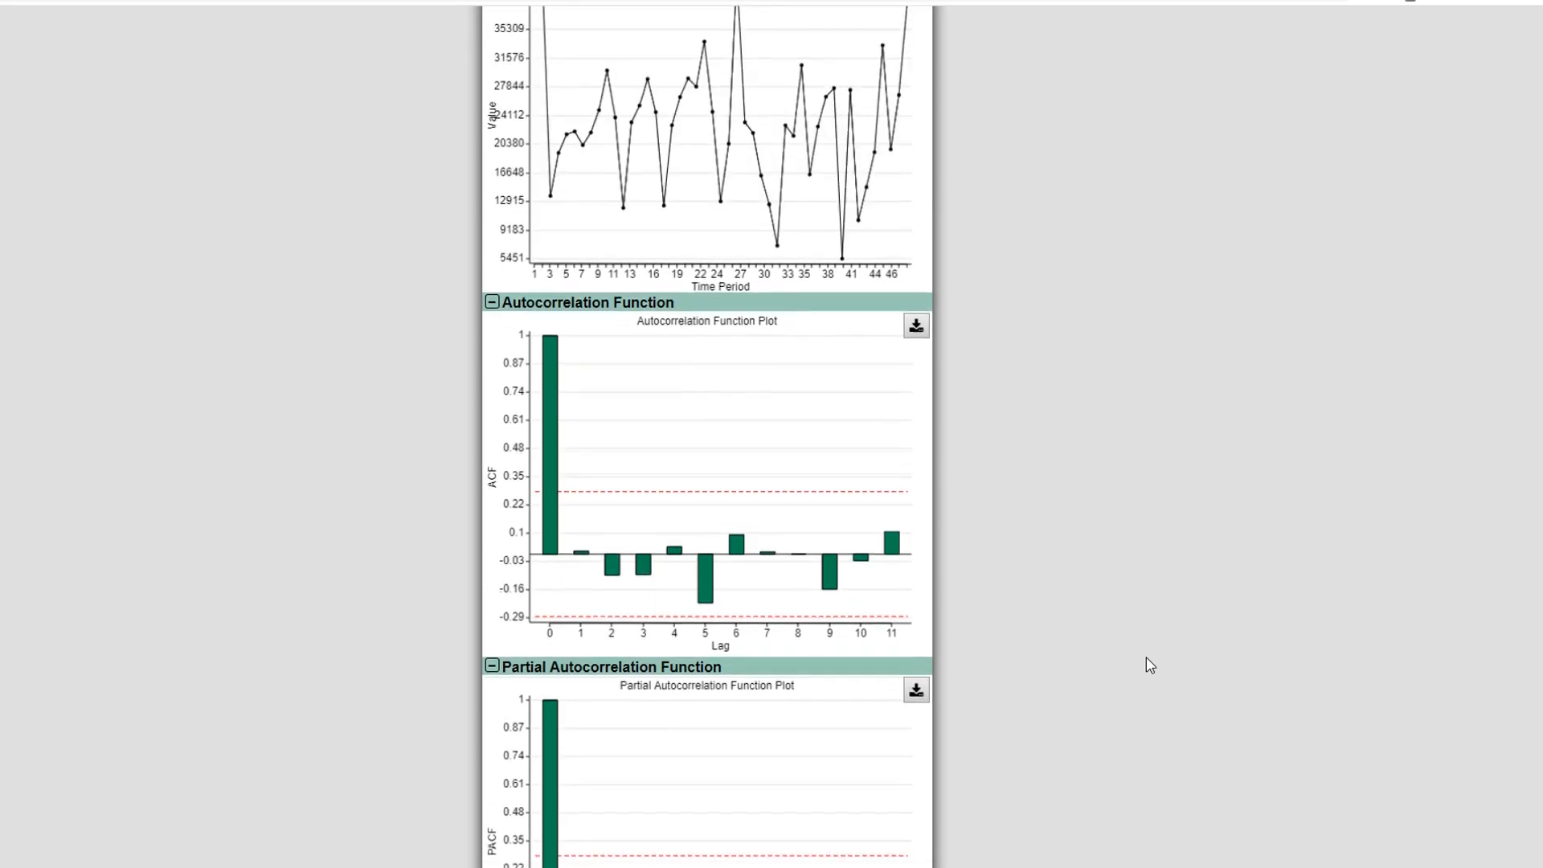
scroll(1150, 665, "down", 2)
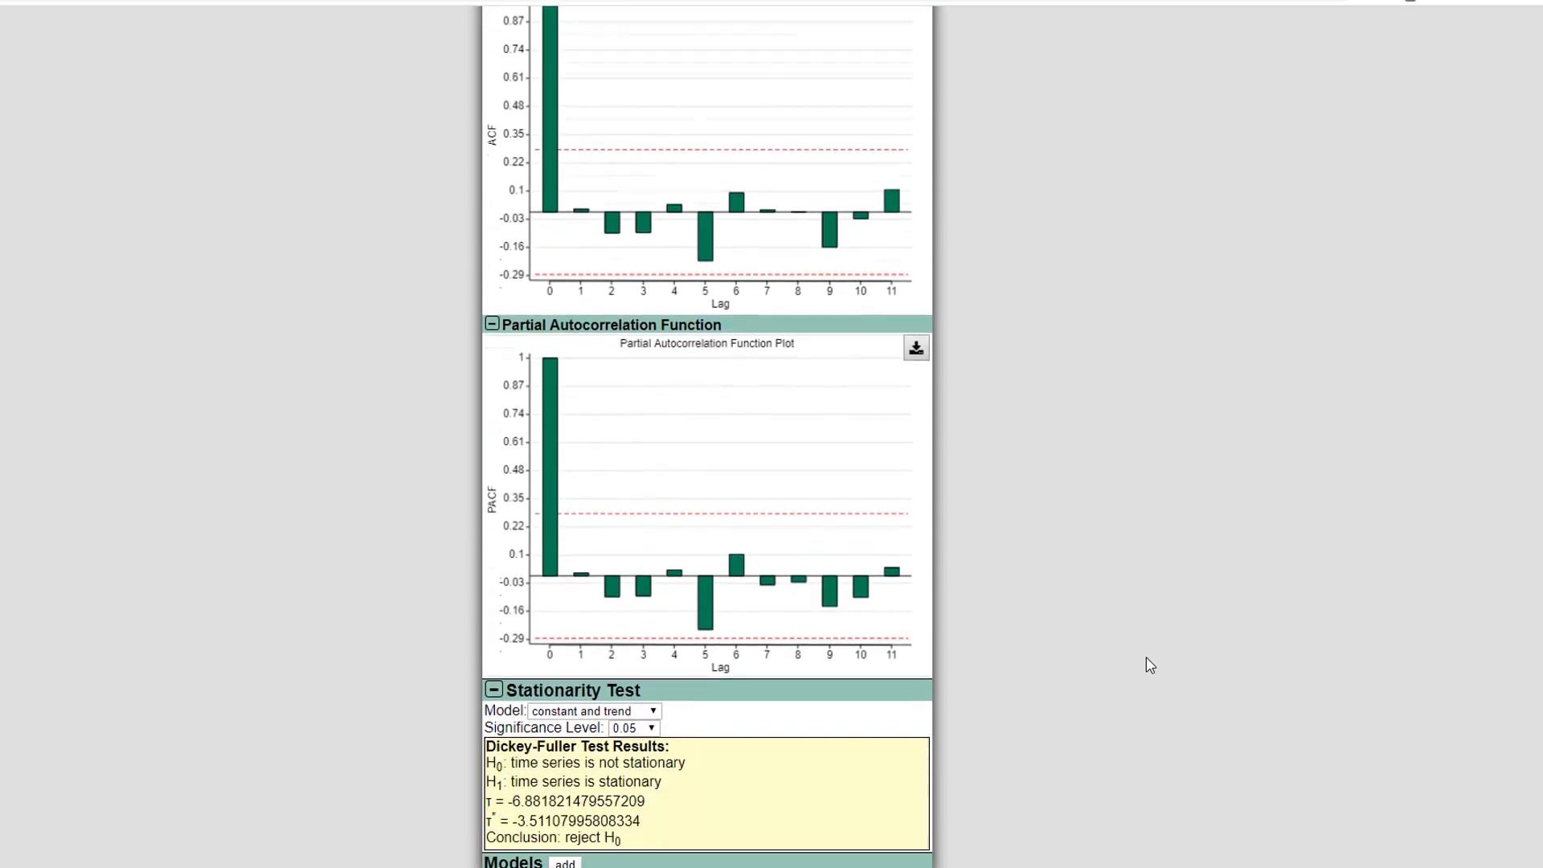
Step: Collapse the Partial Autocorrelation Function and Autocorrelation Function plots
left_click(491, 322)
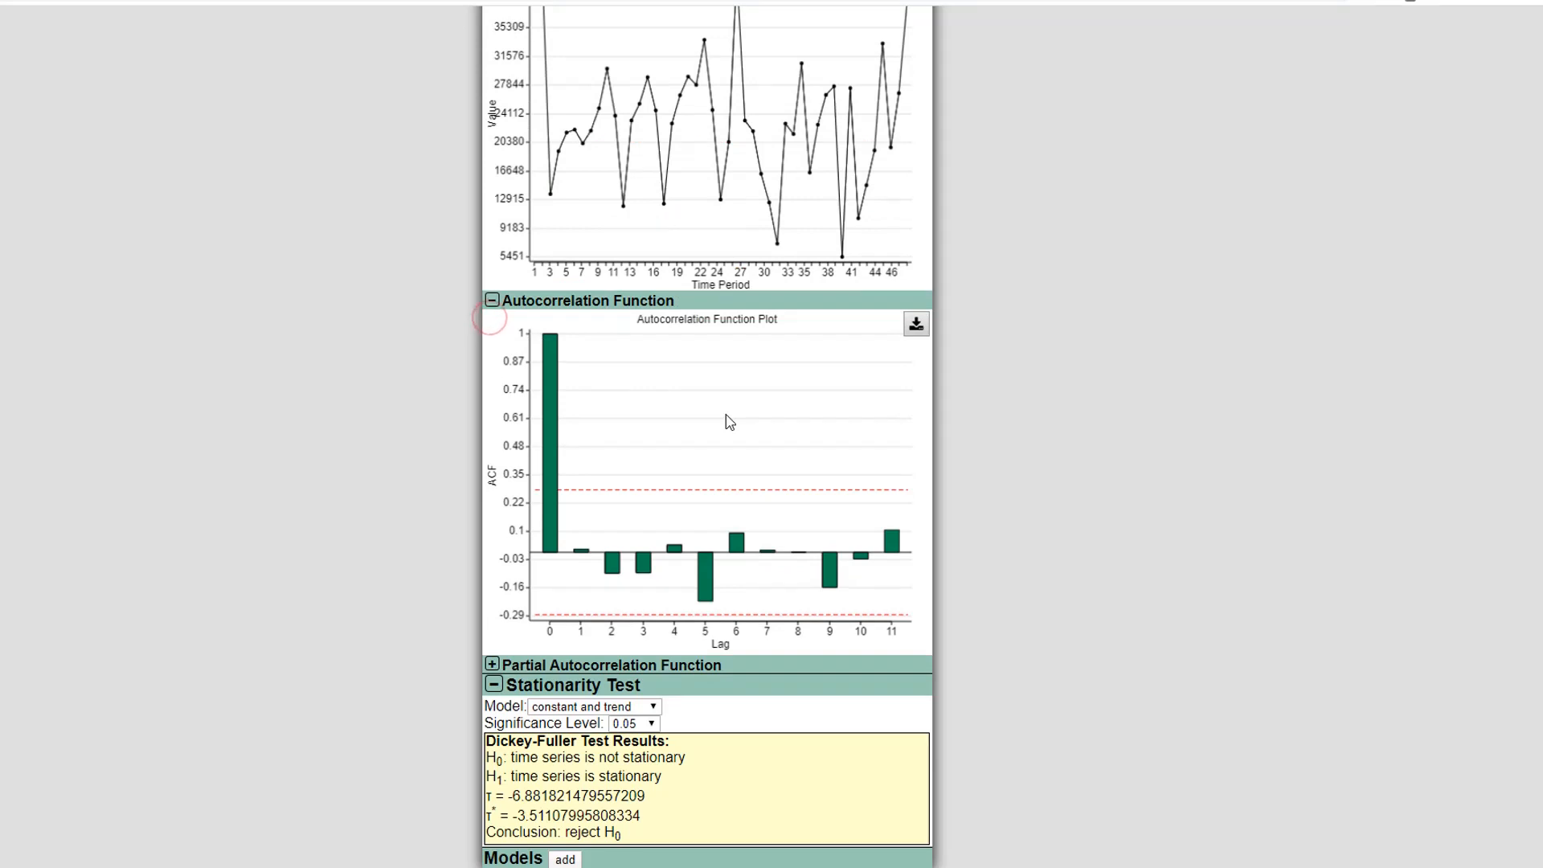
scroll(726, 420, "up", 1)
scroll(730, 422, "up", 1)
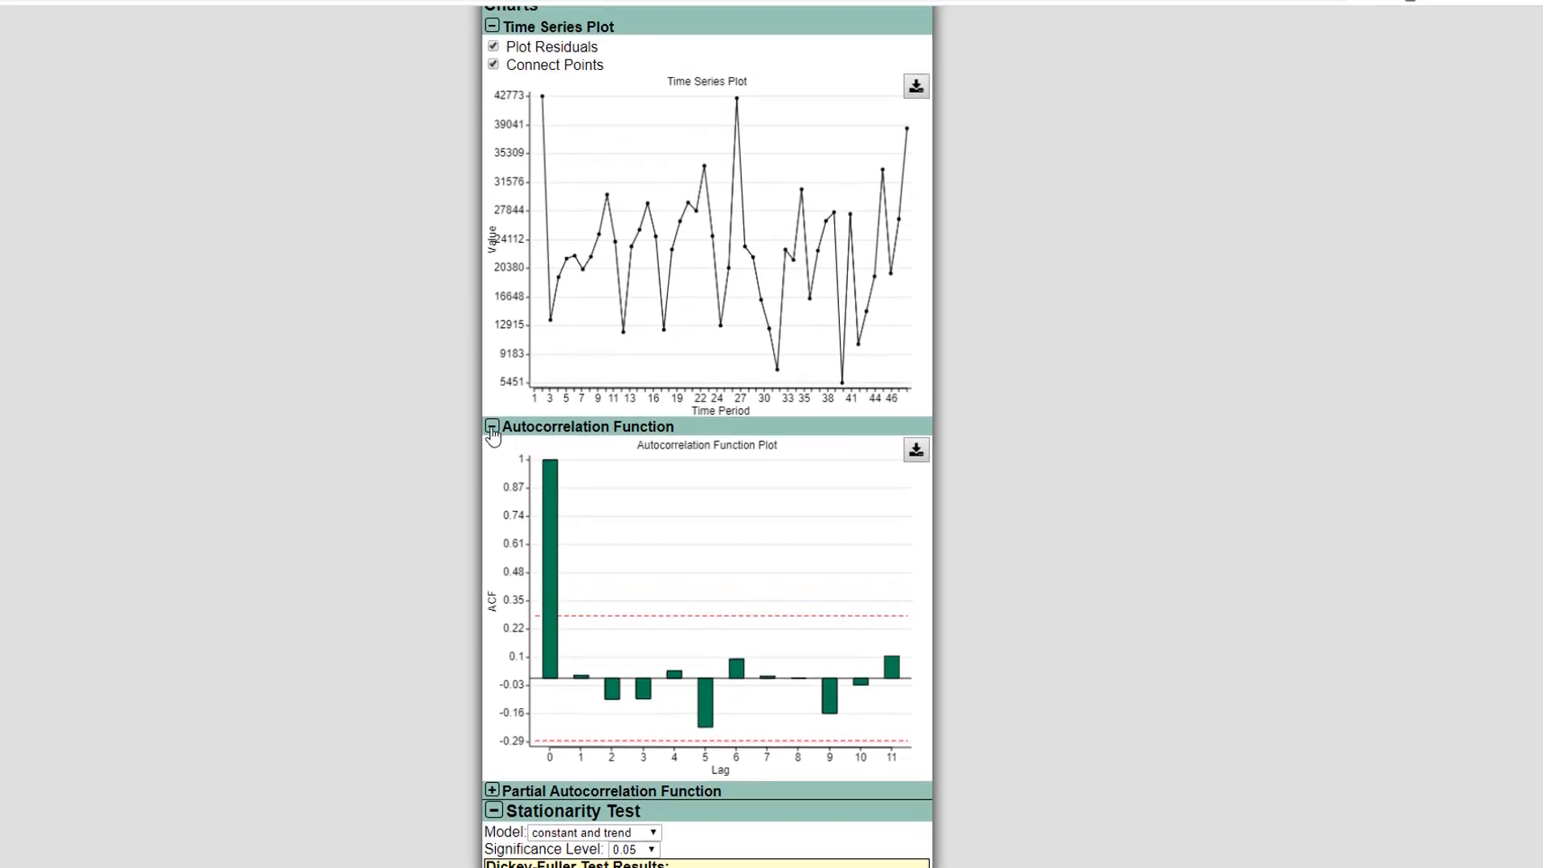
left_click(492, 428)
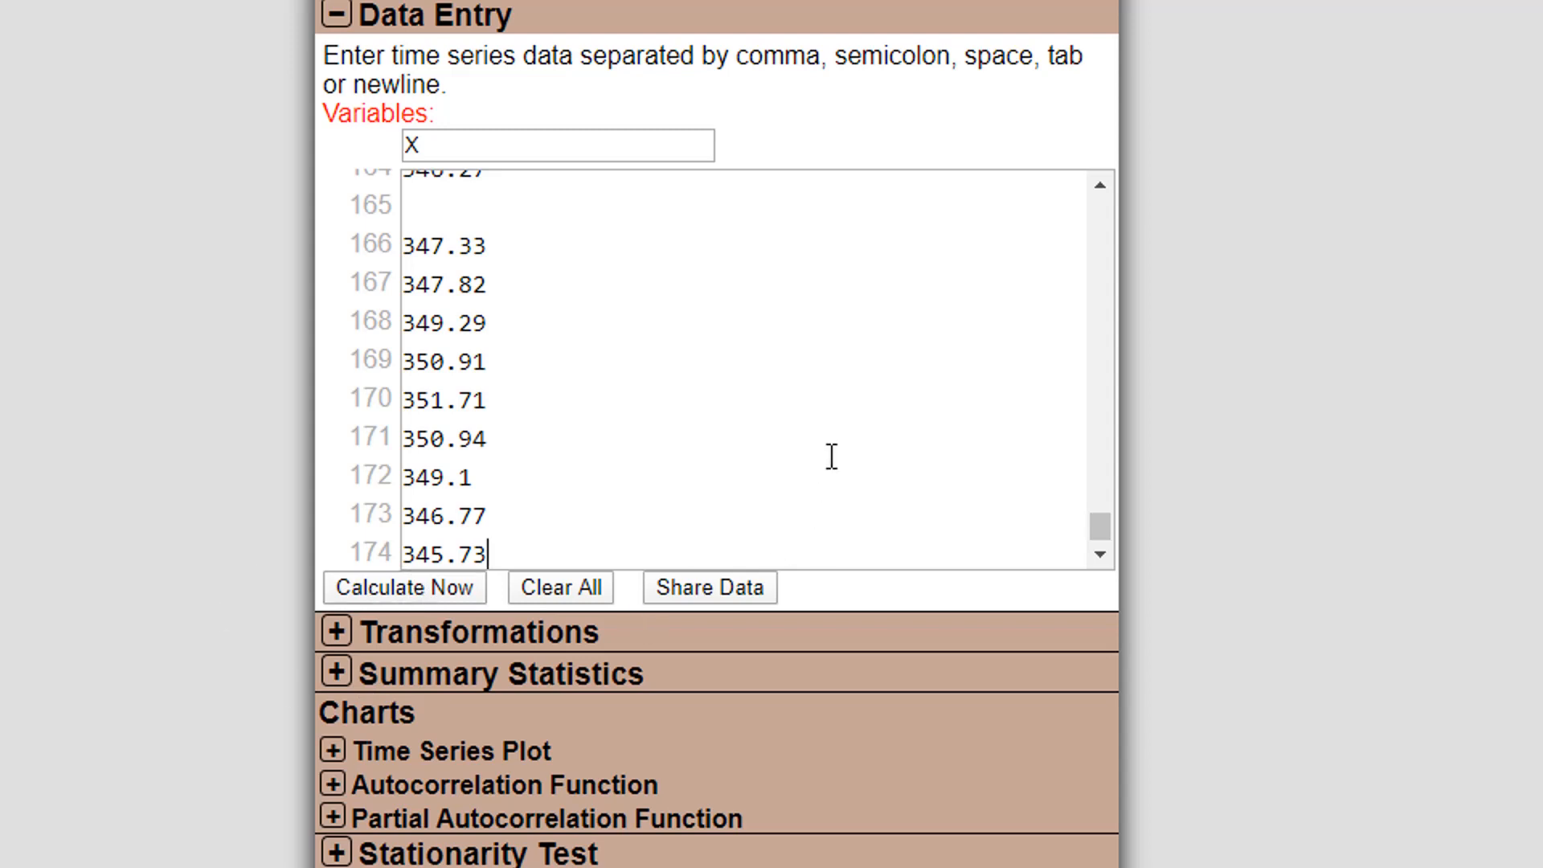
Step: Calculate the newly entered time series, rename its variable to CO2 and recalculate
scroll(830, 455, "up", 20)
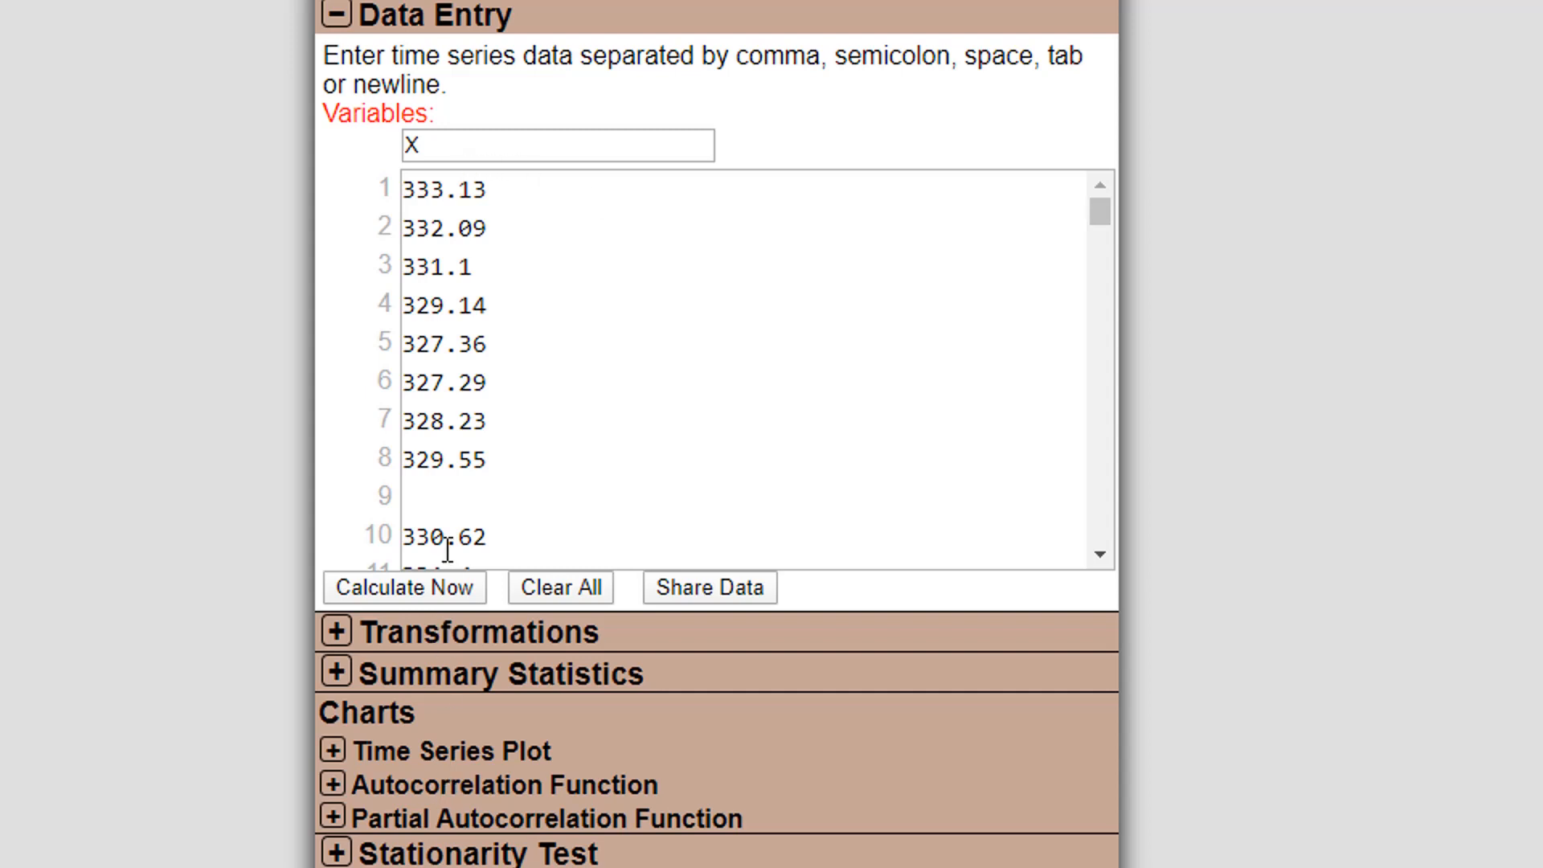
left_click(421, 593)
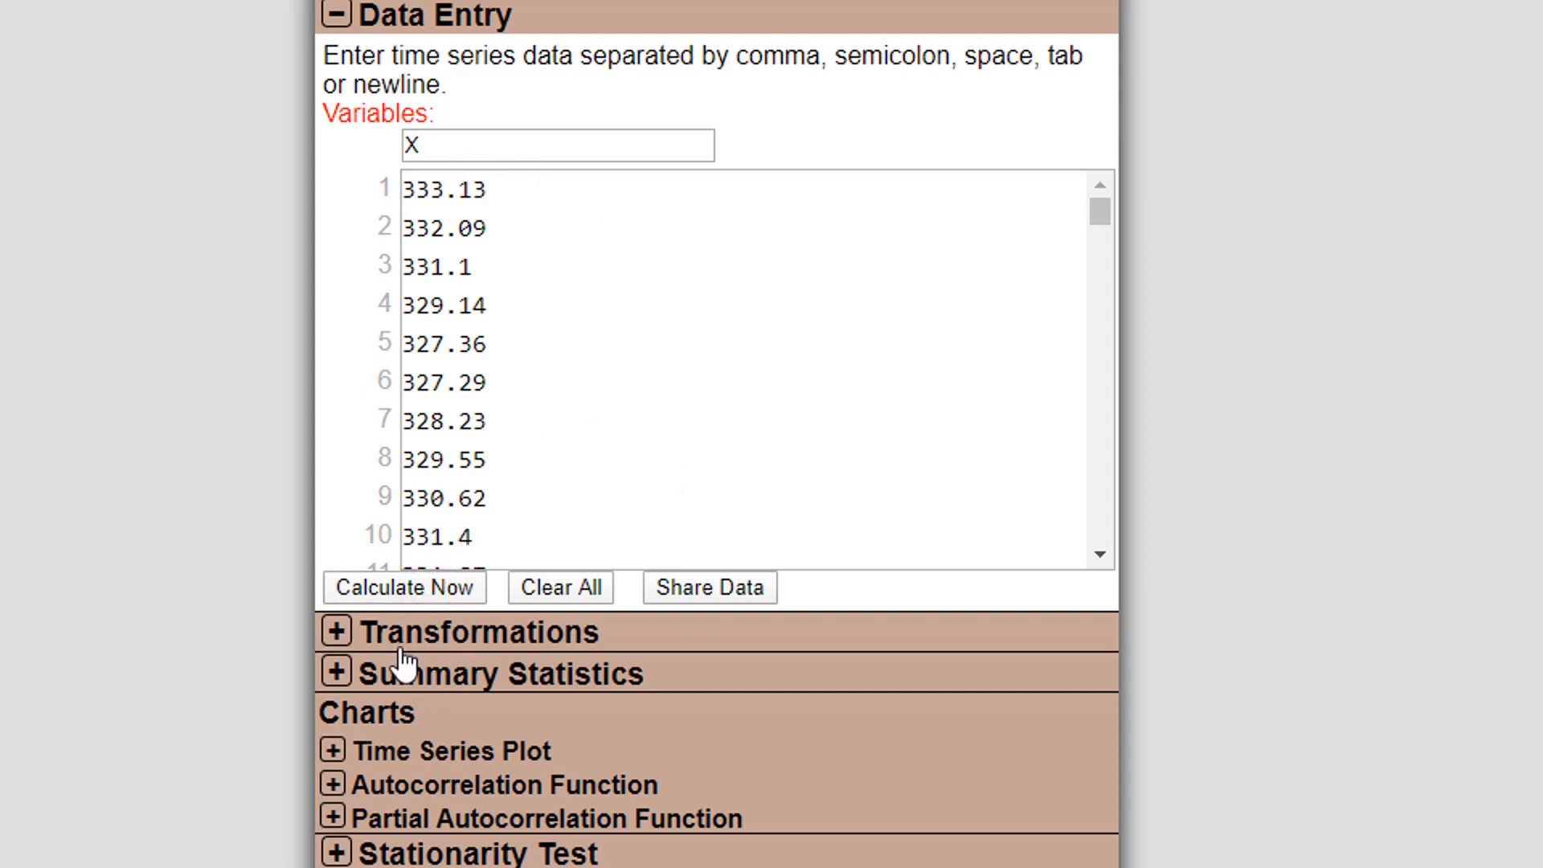
double_click(413, 145)
type("CO2")
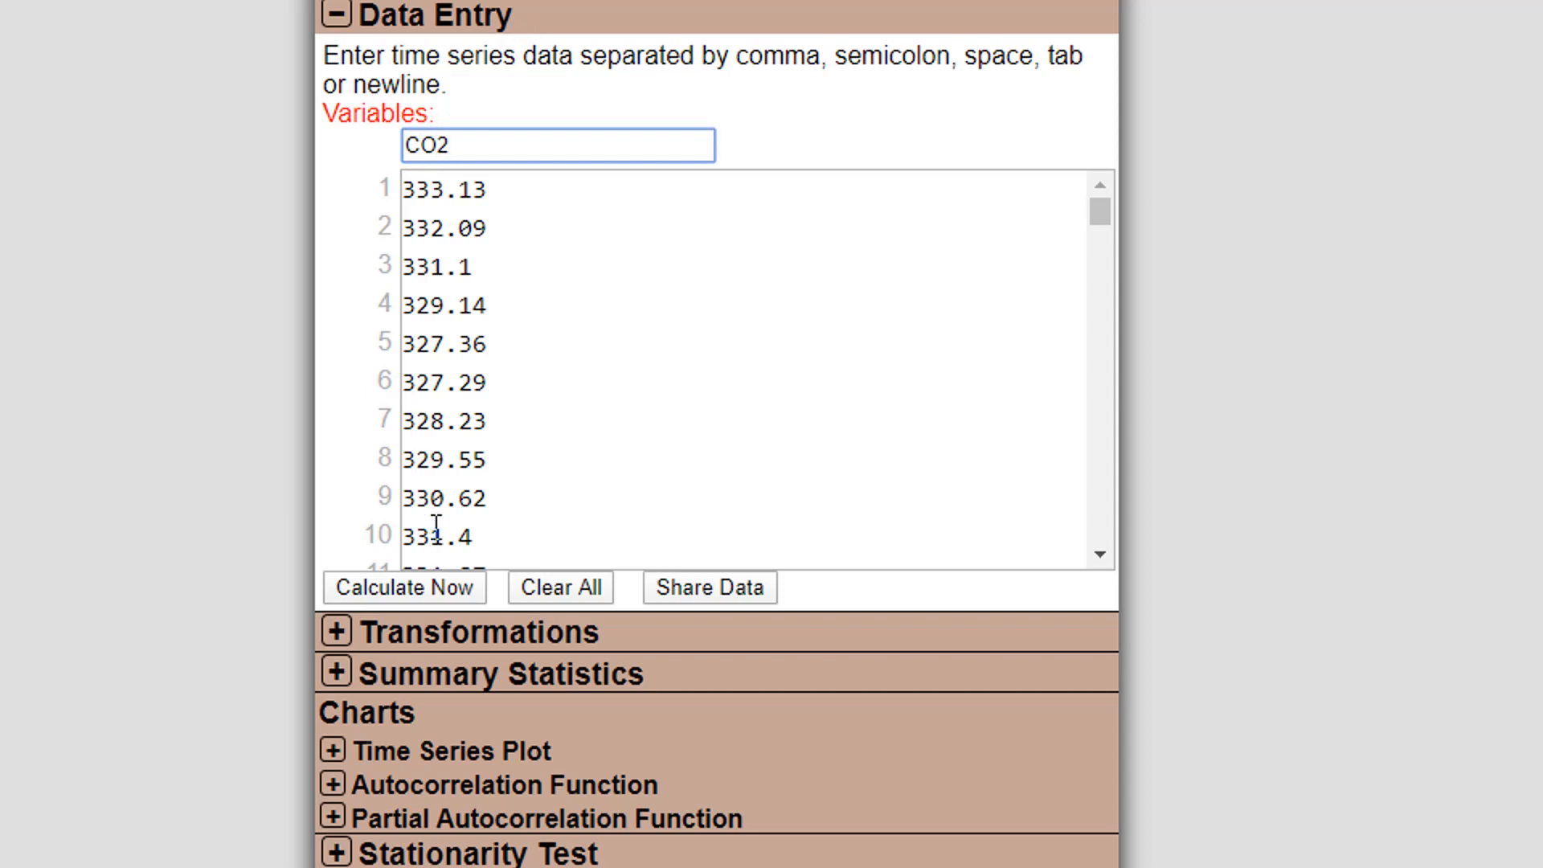
left_click(425, 587)
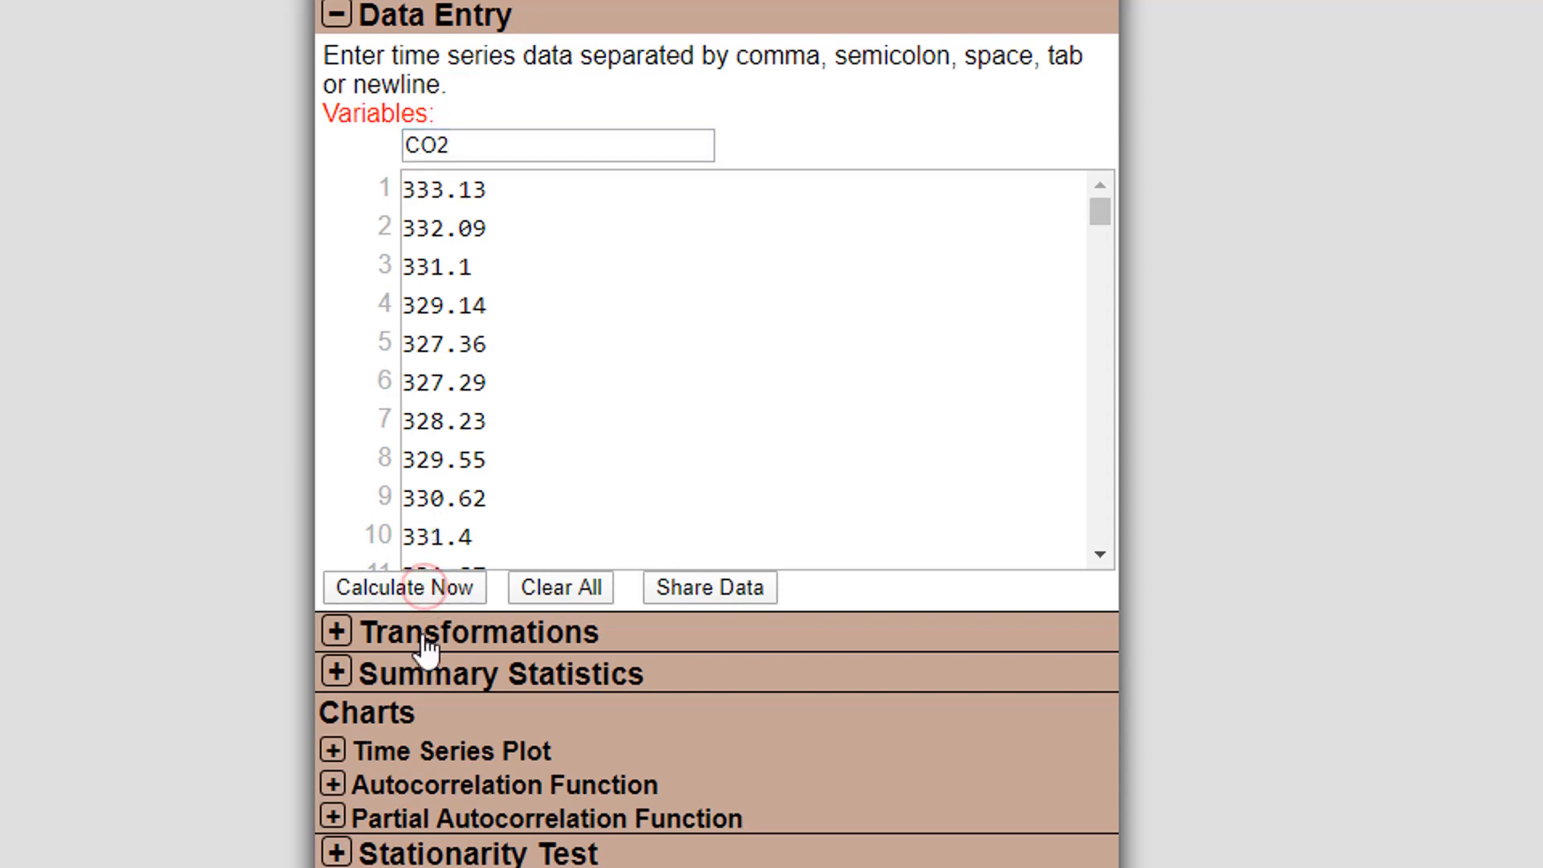
Step: Show the Time Series Plot of the CO2 data and examine its trend and seasonal pattern
left_click(484, 755)
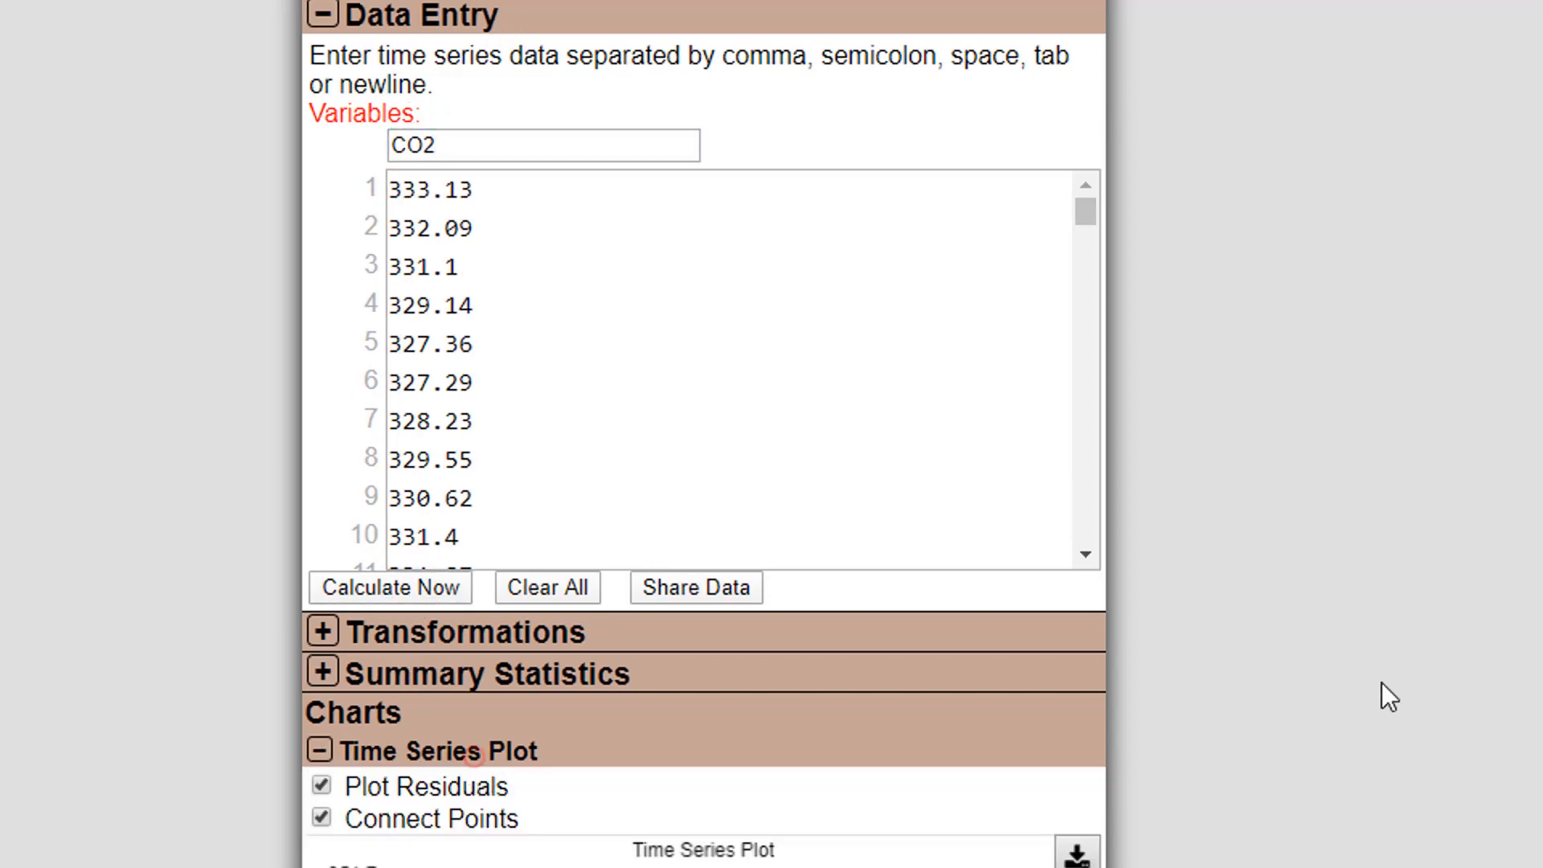
scroll(1381, 682, "down", 3)
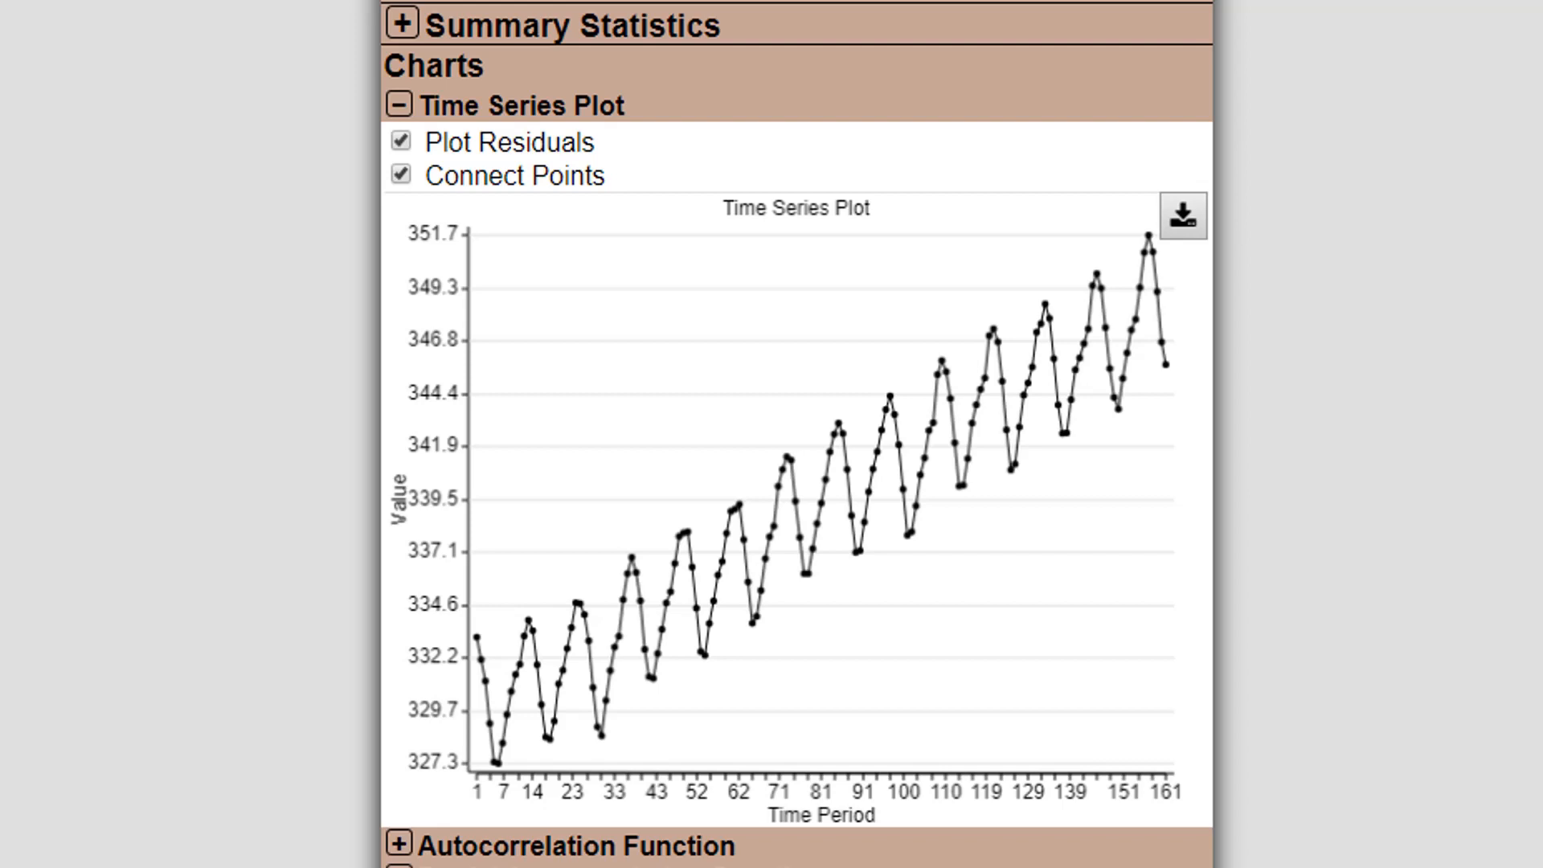
scroll(976, 405, "down", 1)
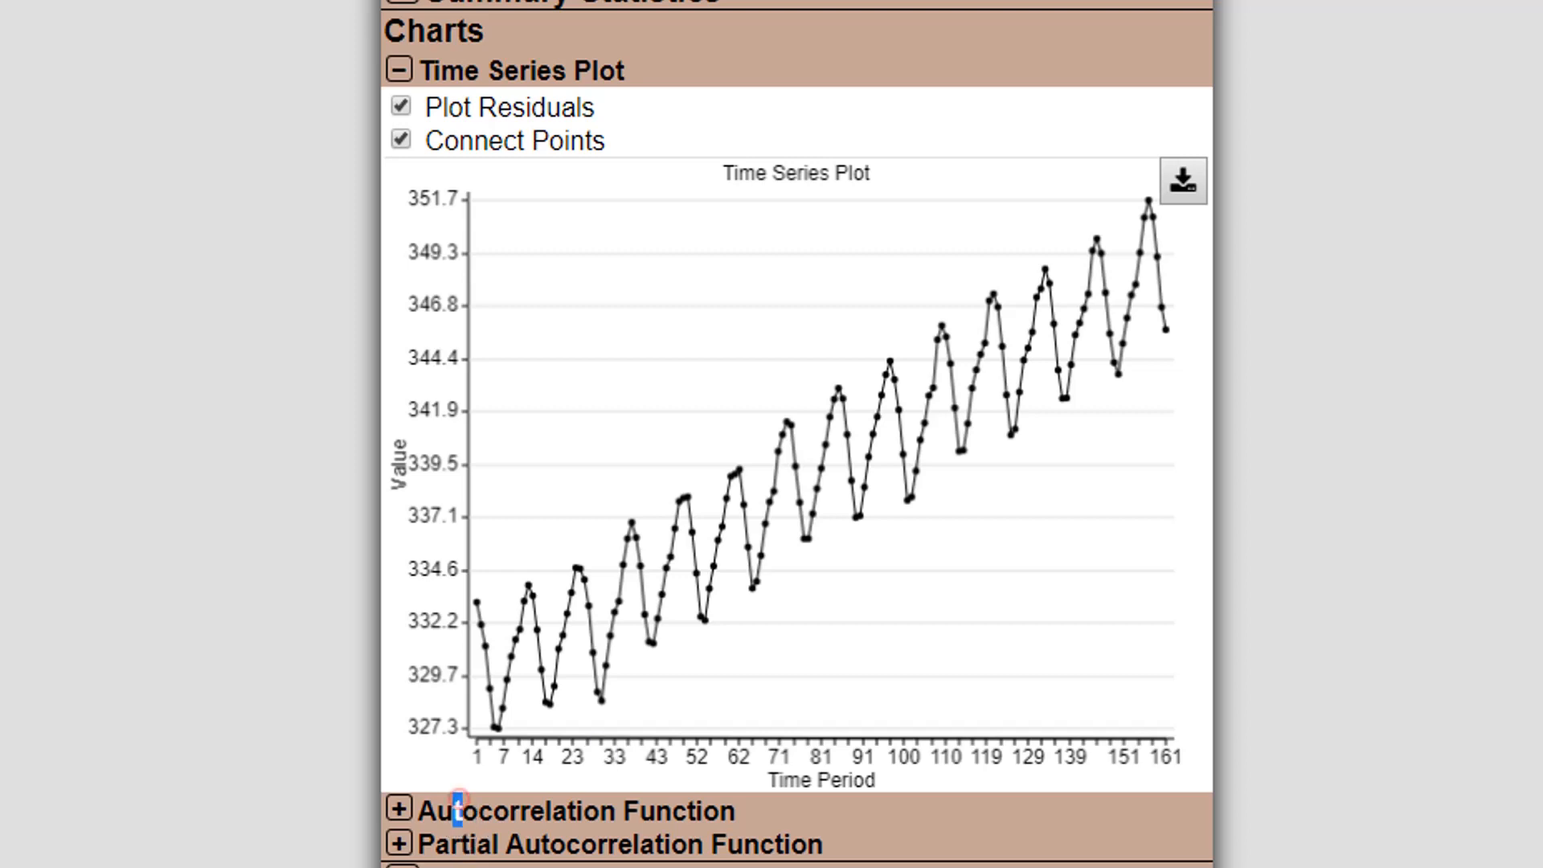
Step: Show the Autocorrelation Function plot of the CO2 series and compare it with the time series plot
left_click_drag(455, 808, 462, 791)
left_click(662, 801)
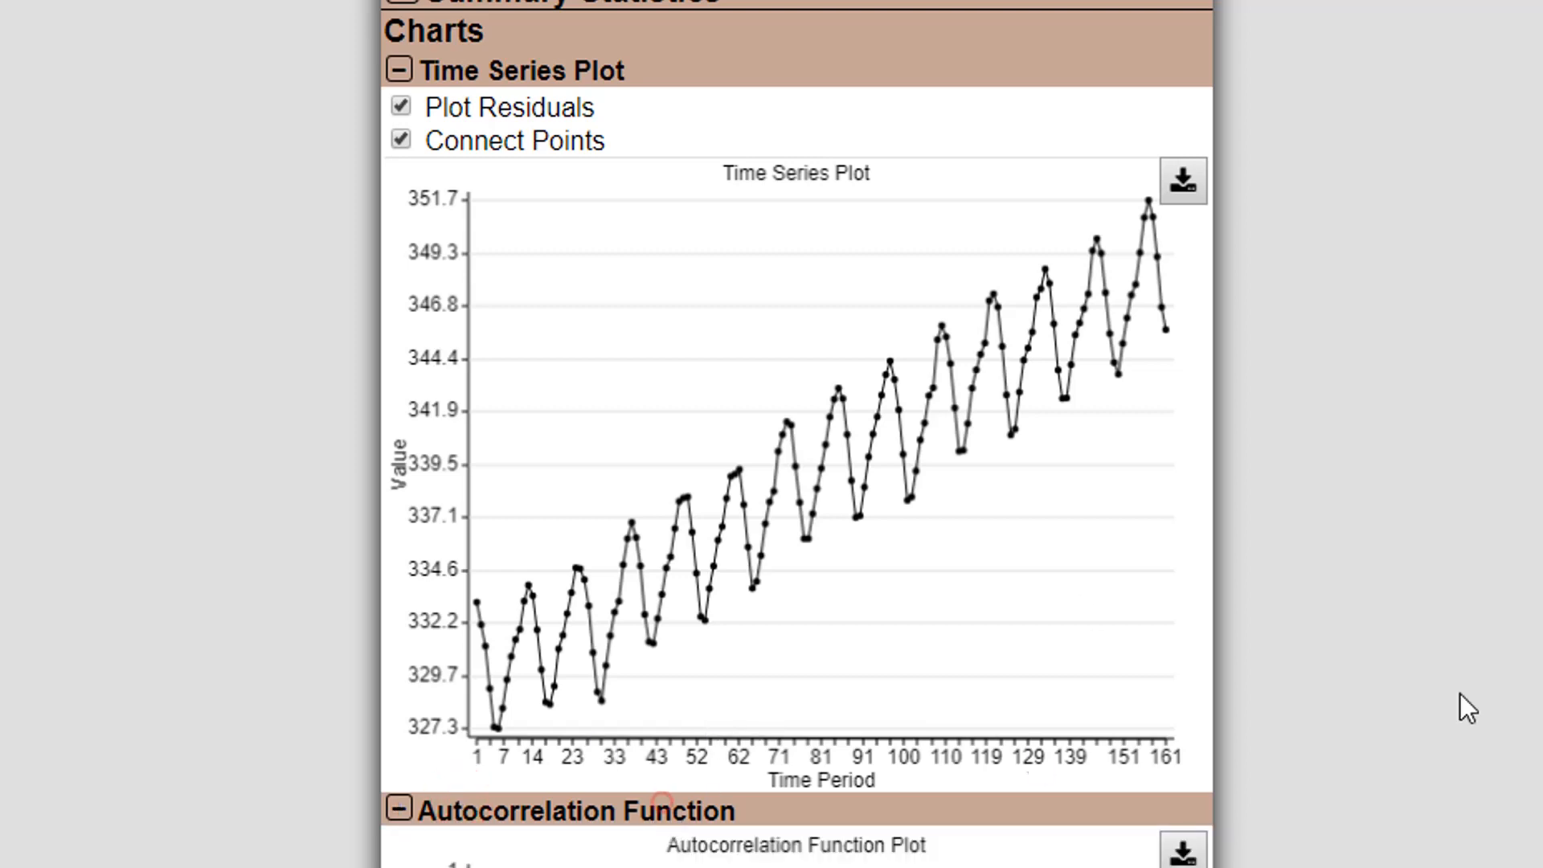
scroll(1459, 692, "down", 2)
scroll(1459, 693, "down", 6)
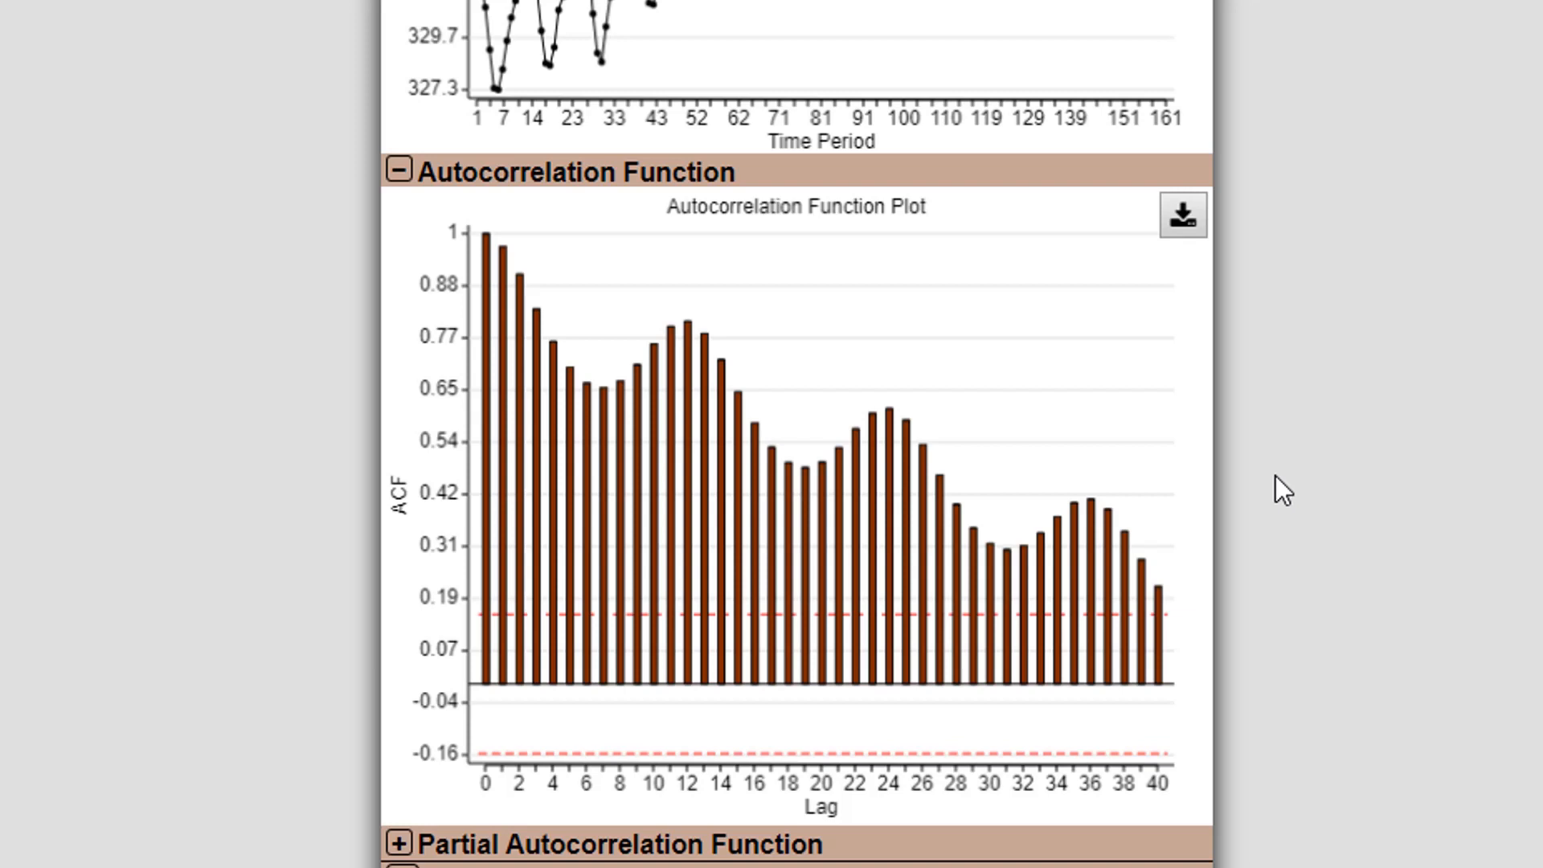
scroll(1275, 476, "up", 2)
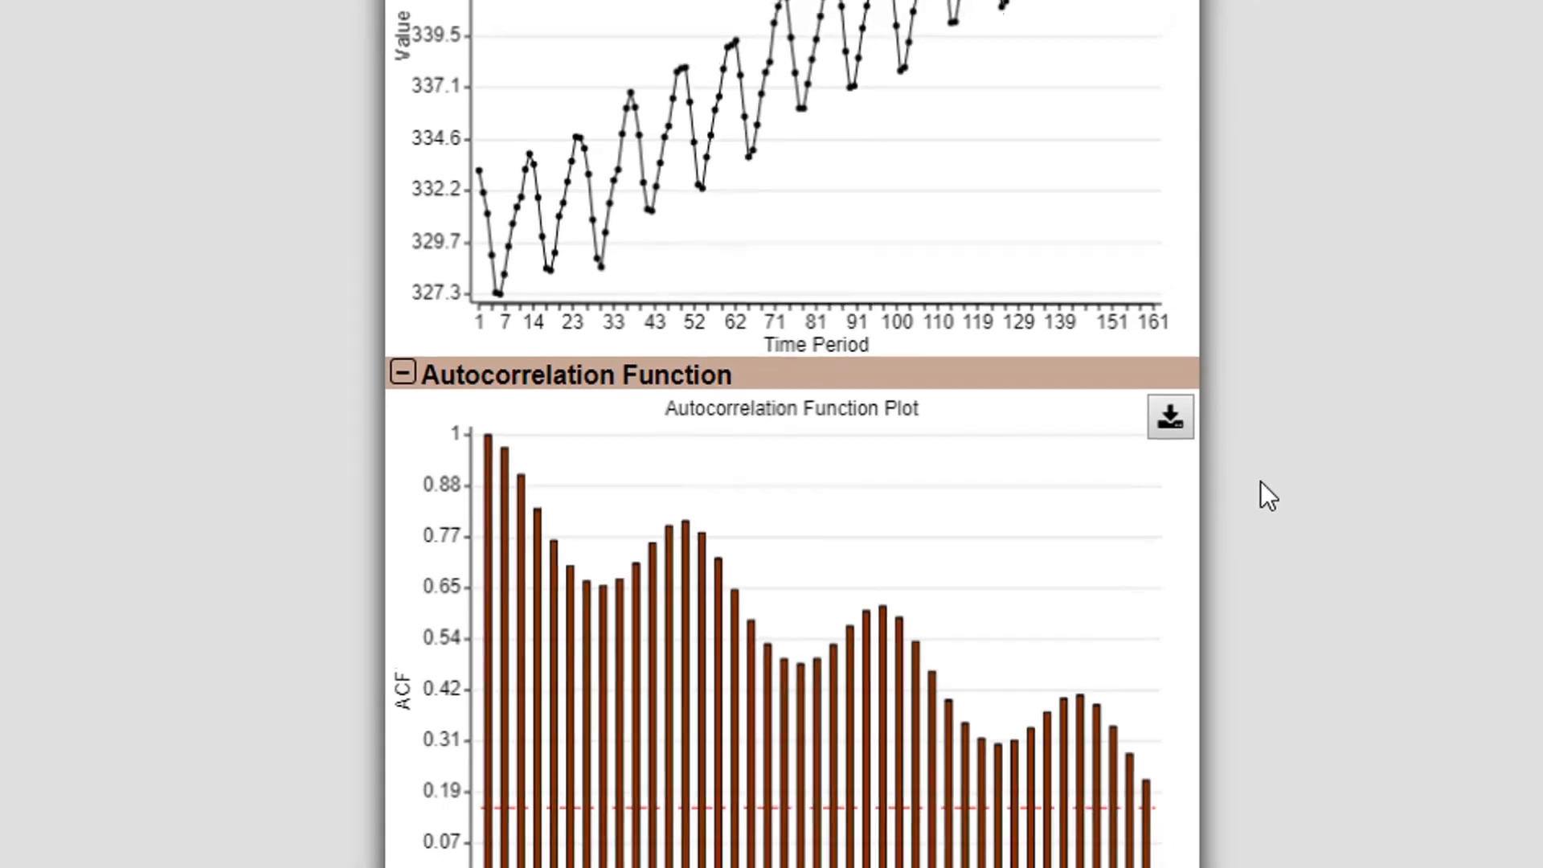
Step: Add a Linear Trend transformation to the CO2 series, AutoFit it and view the detrended time series plot
scroll(973, 617, "up", 2)
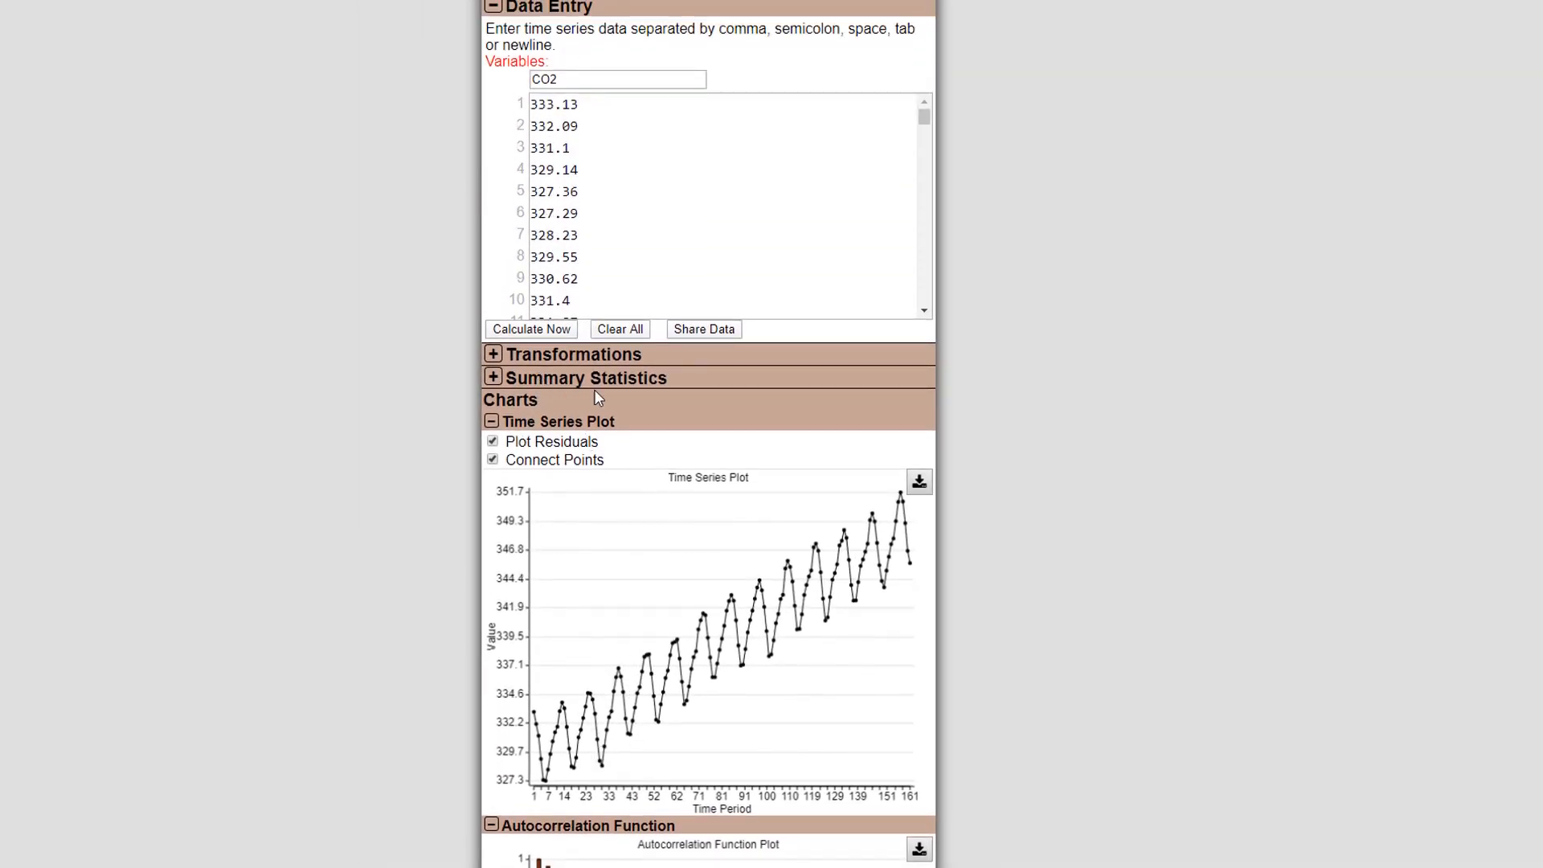
left_click(553, 359)
left_click(506, 379)
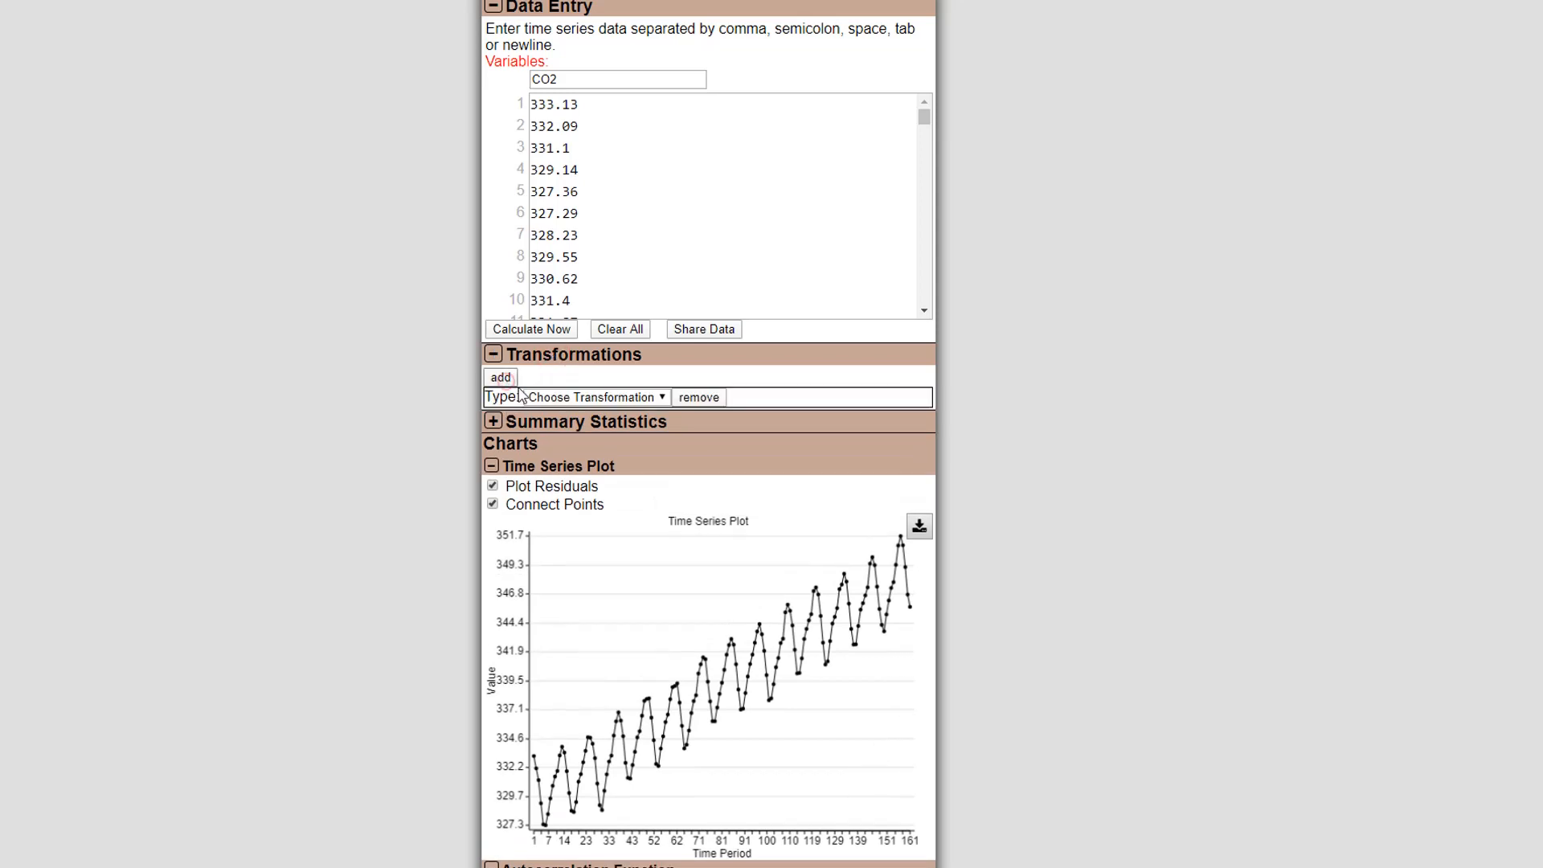
left_click(589, 396)
left_click(572, 446)
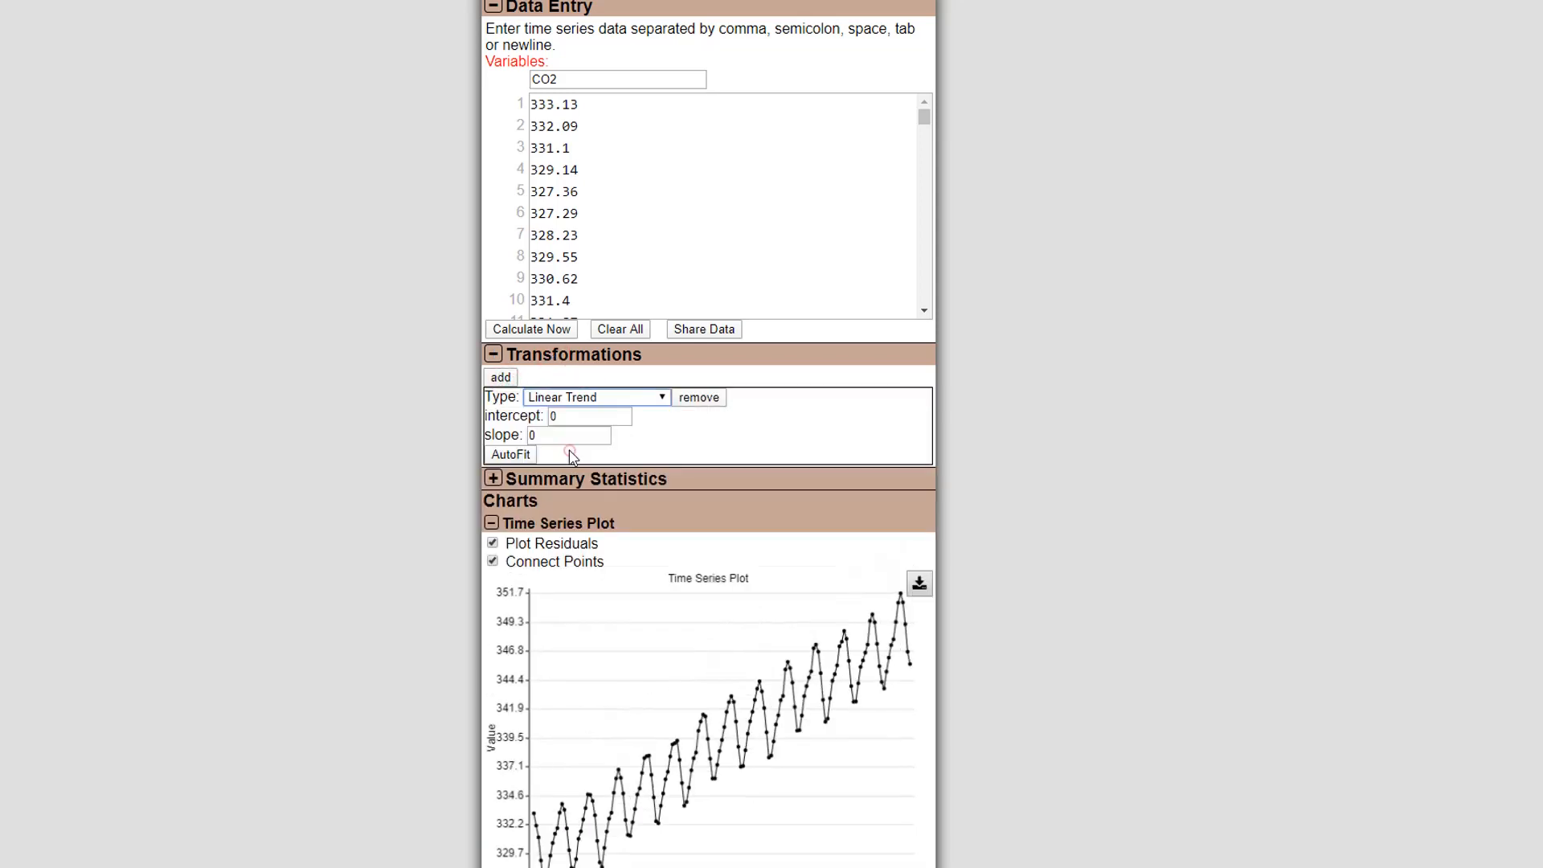
left_click(507, 456)
scroll(1036, 631, "down", 1)
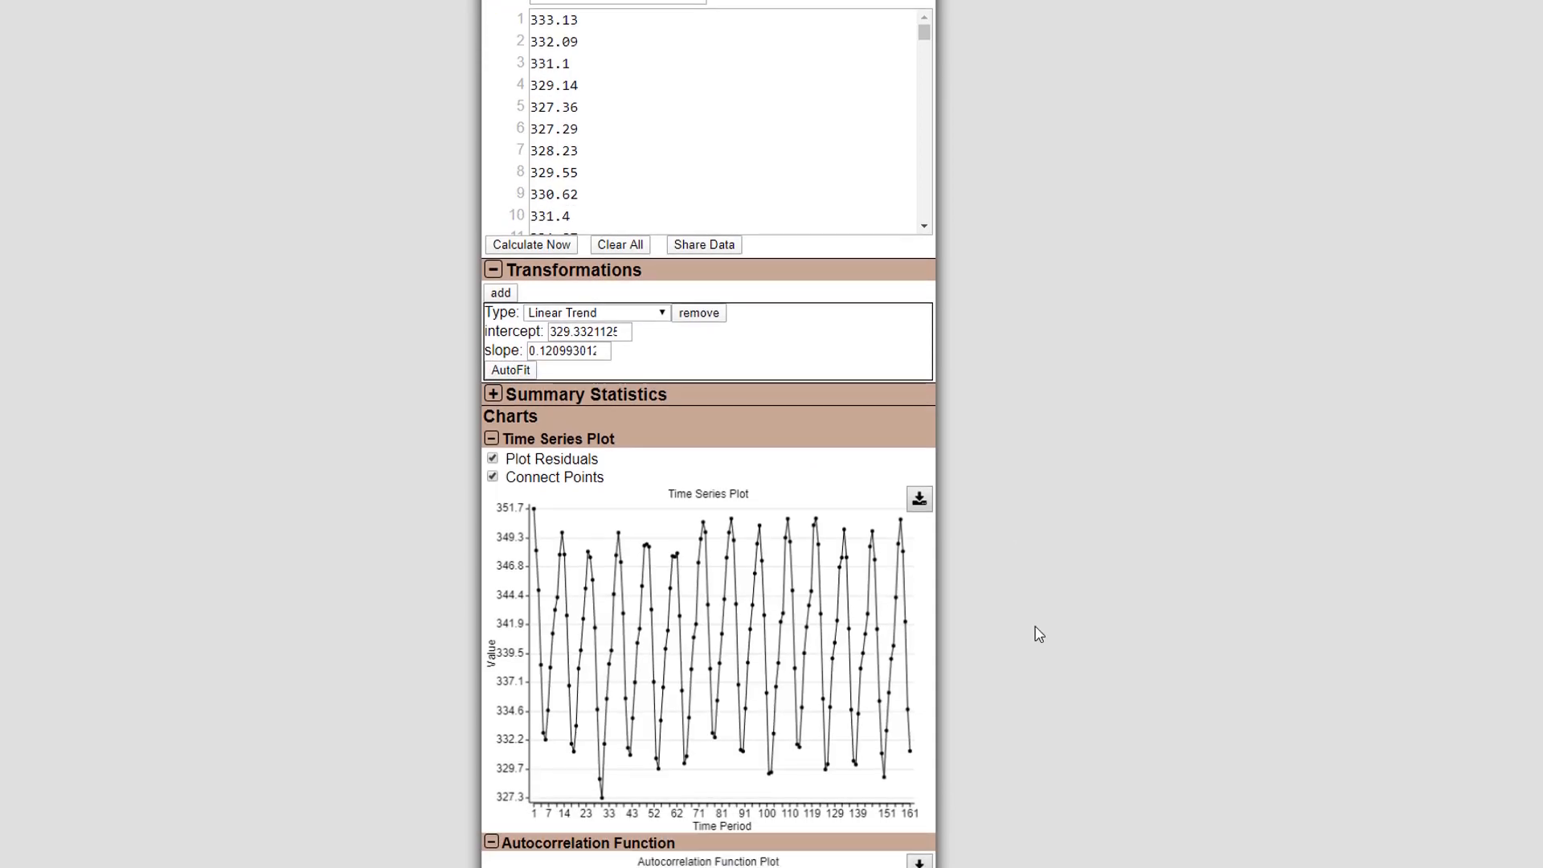
Step: Add a Sine Wave transformation with period 12 after the linear trend and examine the time series and autocorrelation plots
left_click(500, 295)
left_click(612, 392)
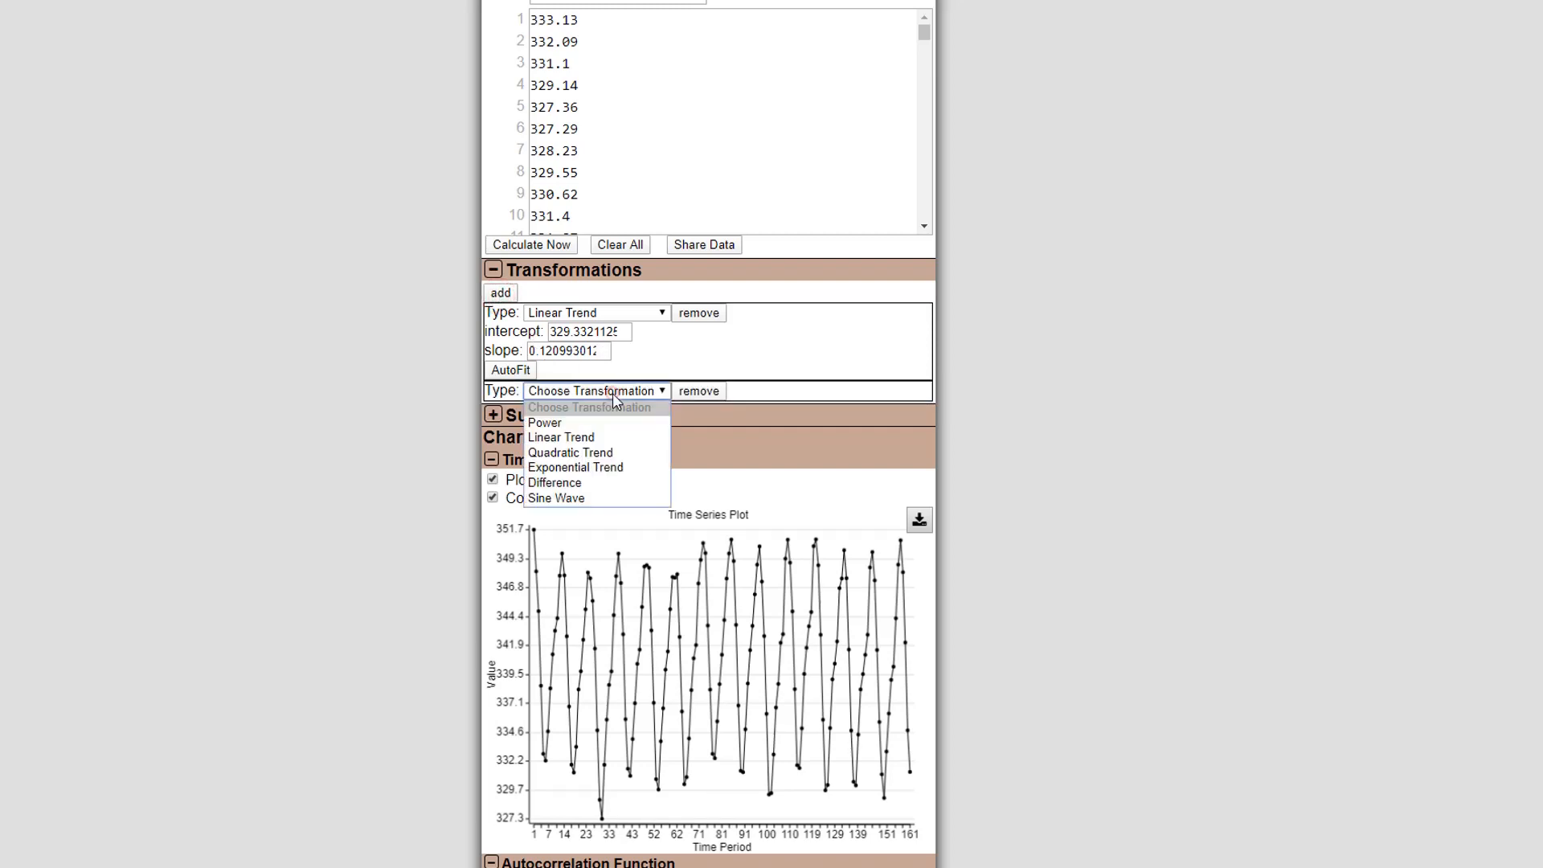
left_click(584, 499)
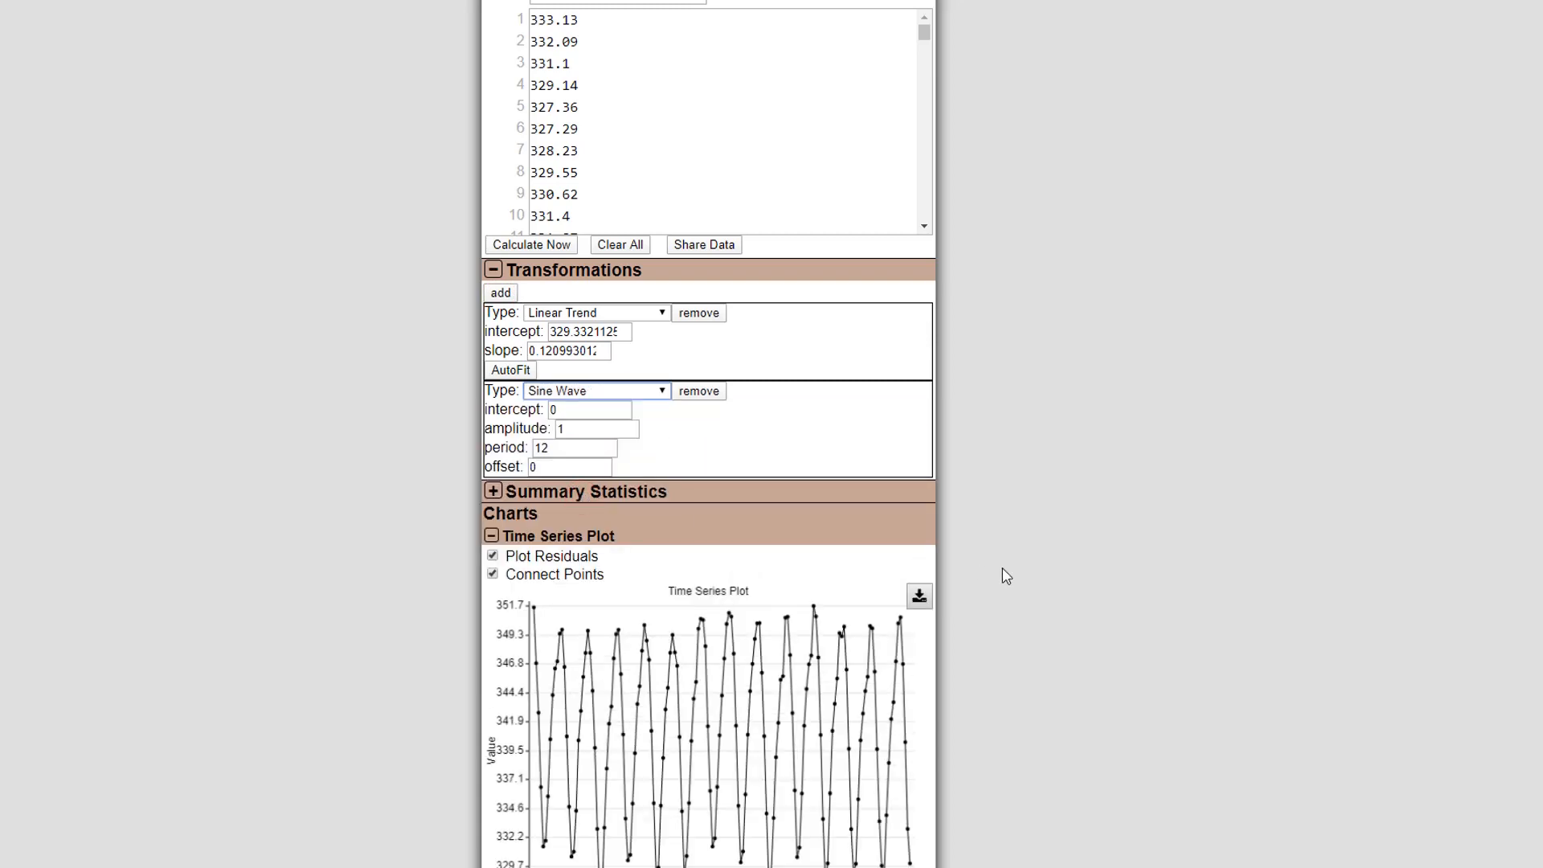
scroll(1004, 576, "down", 2)
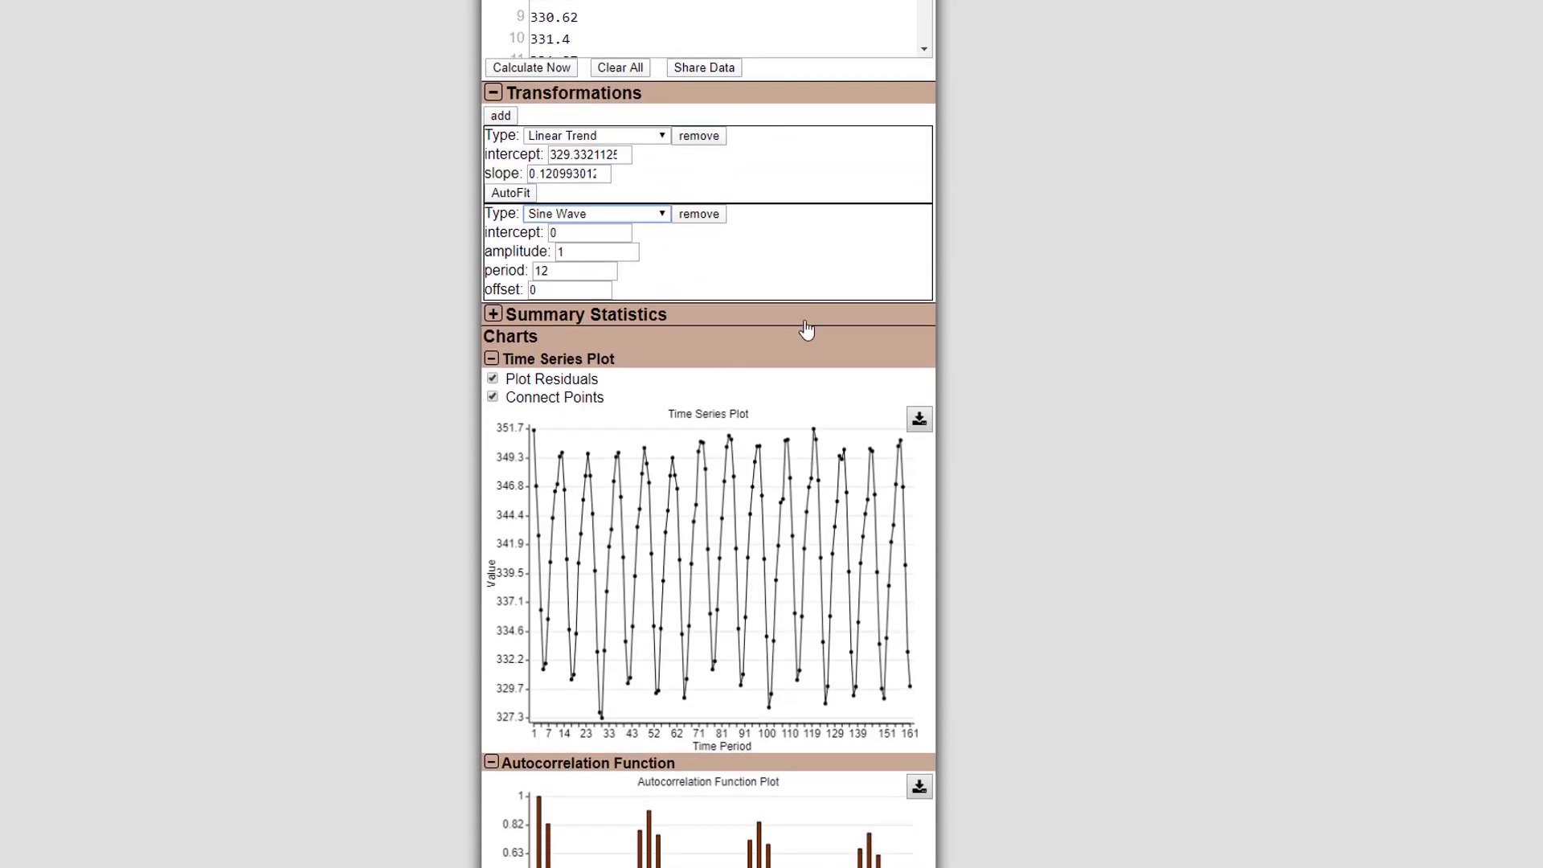
scroll(806, 330, "down", 2)
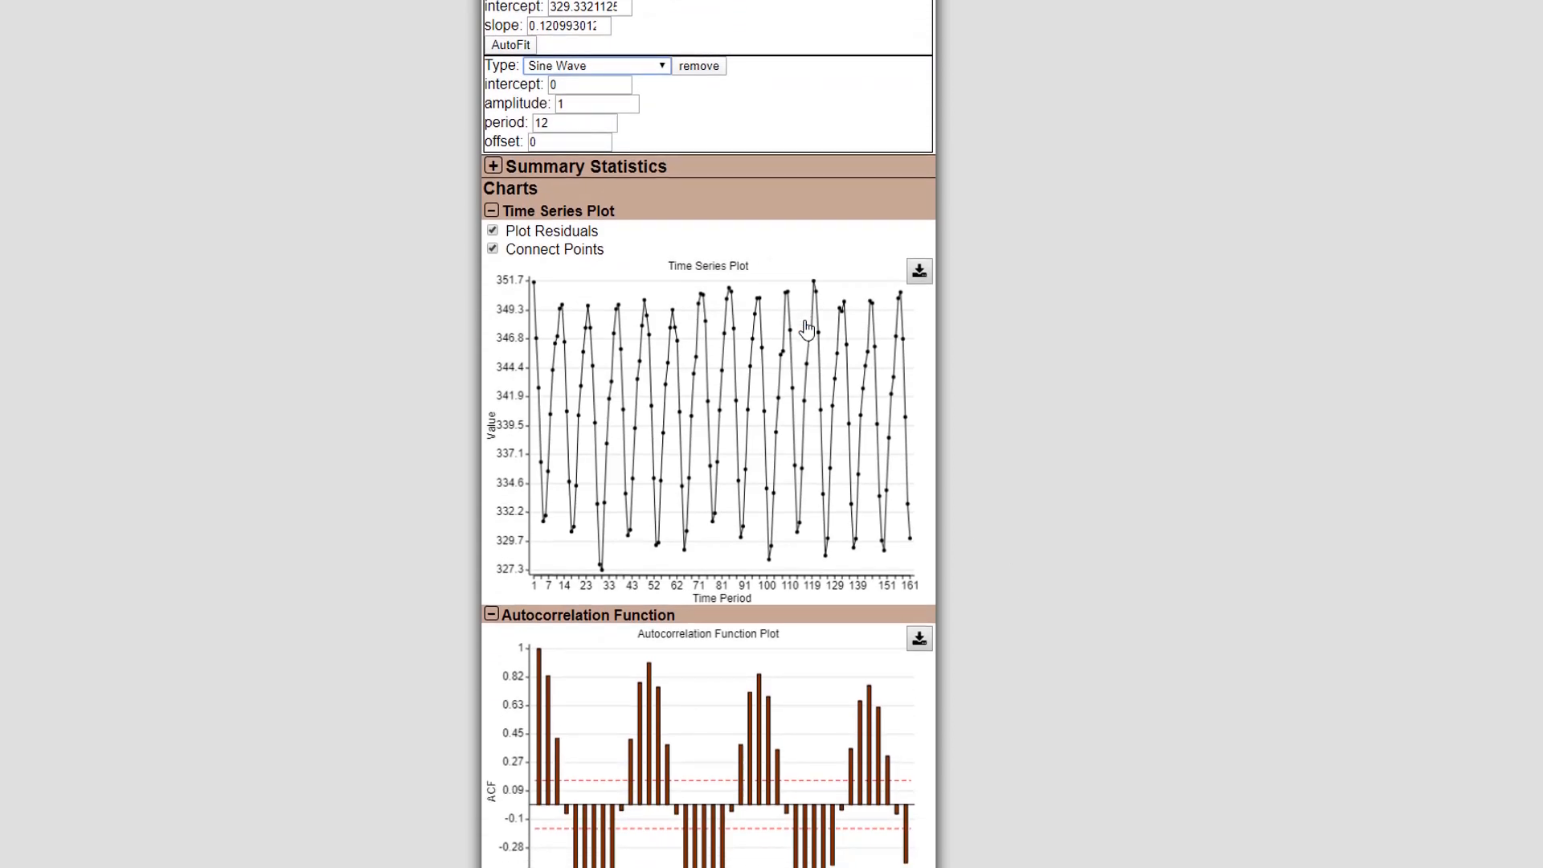
scroll(806, 330, "up", 1)
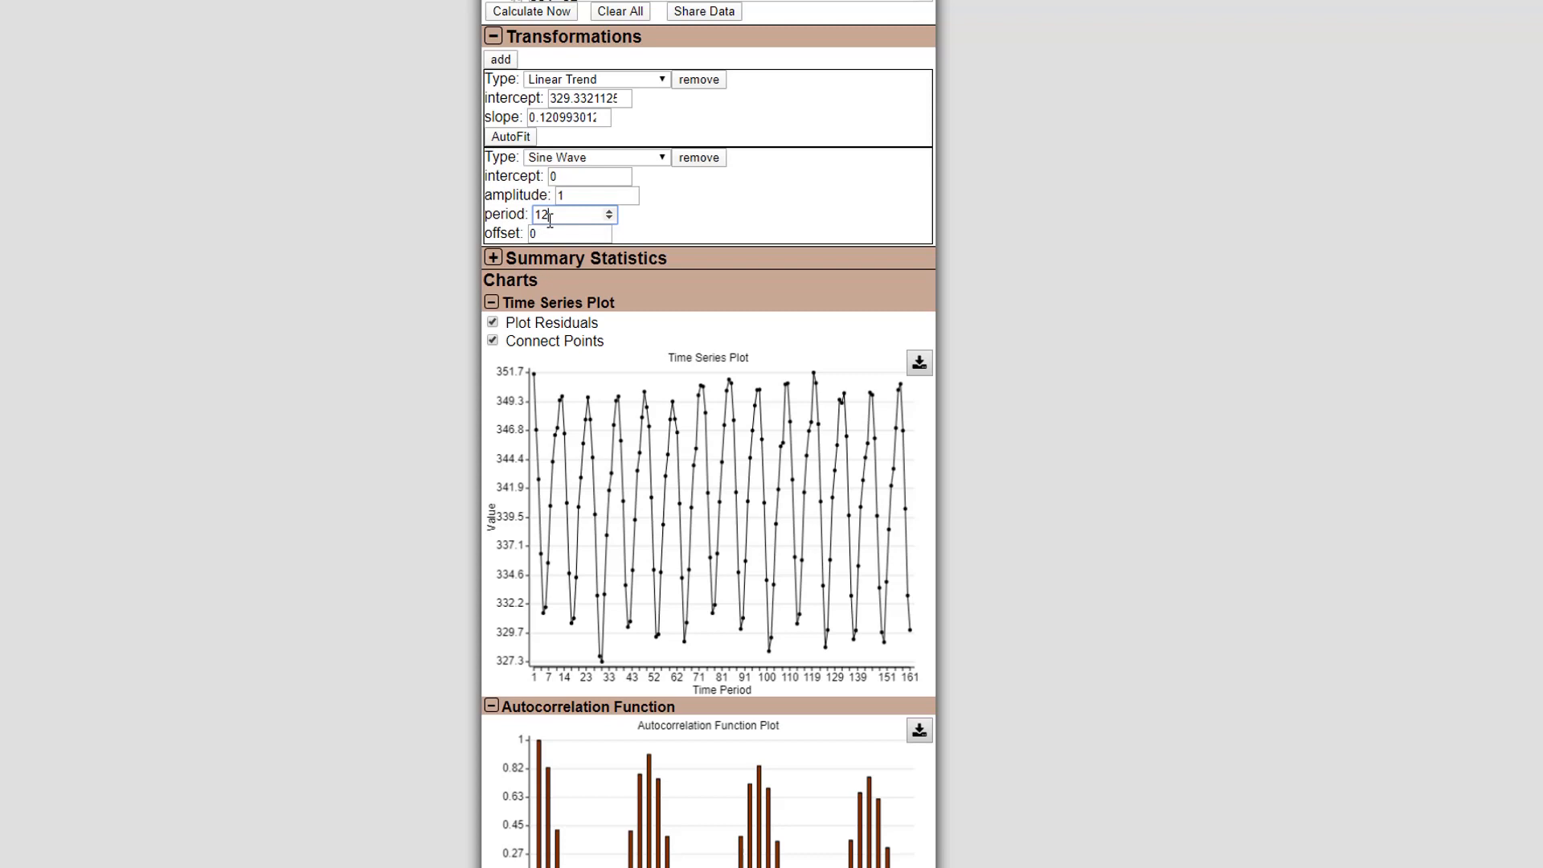
scroll(748, 795, "down", 3)
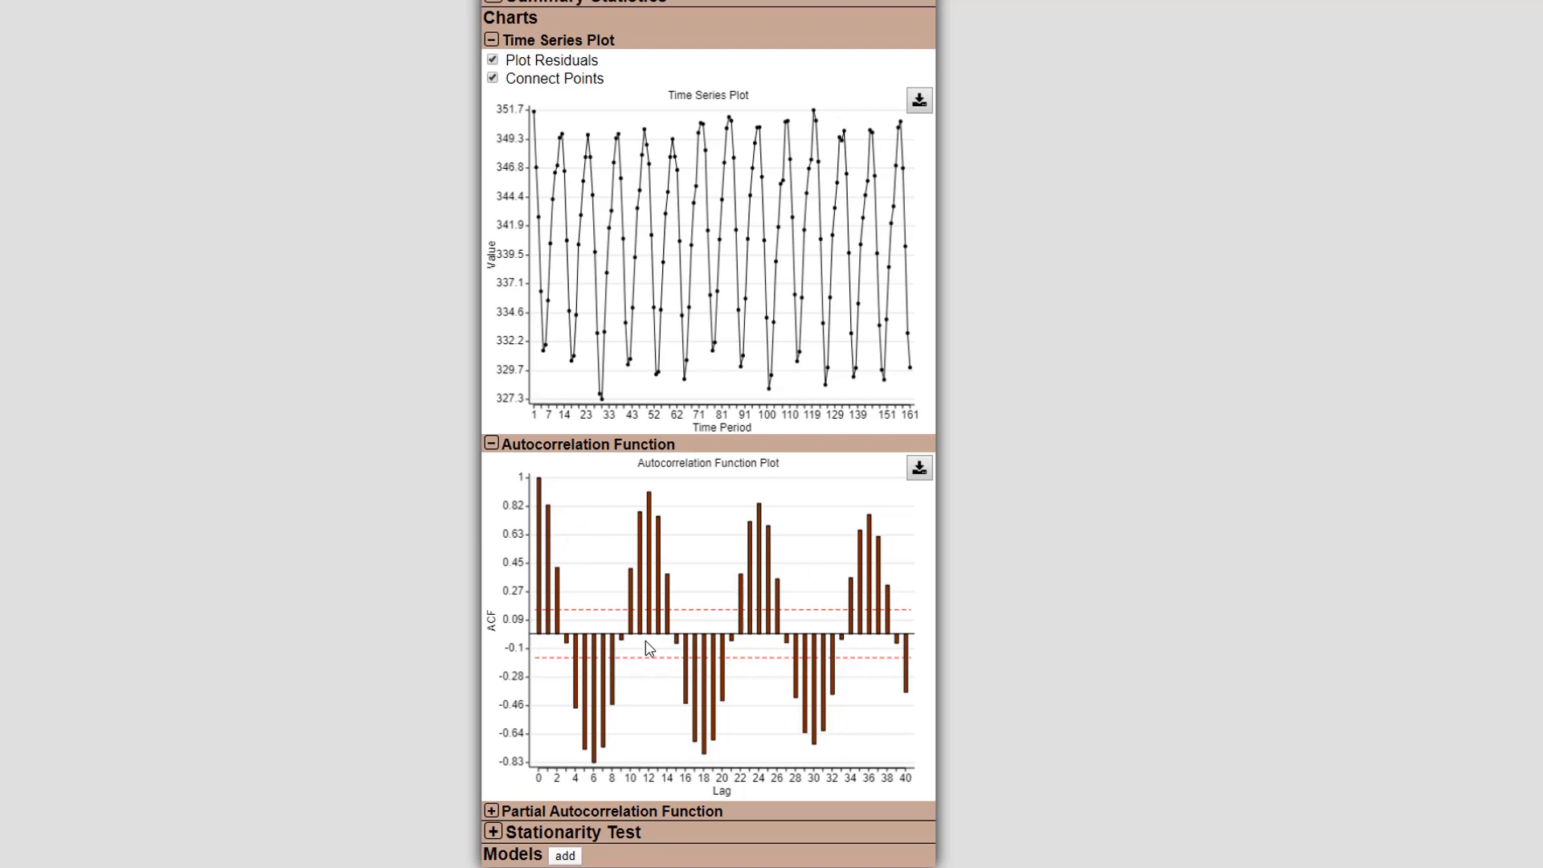
Step: Set the offset of the CO2 series' Sine Wave transformation to 4, keeping the period at 12
scroll(721, 401, "up", 3)
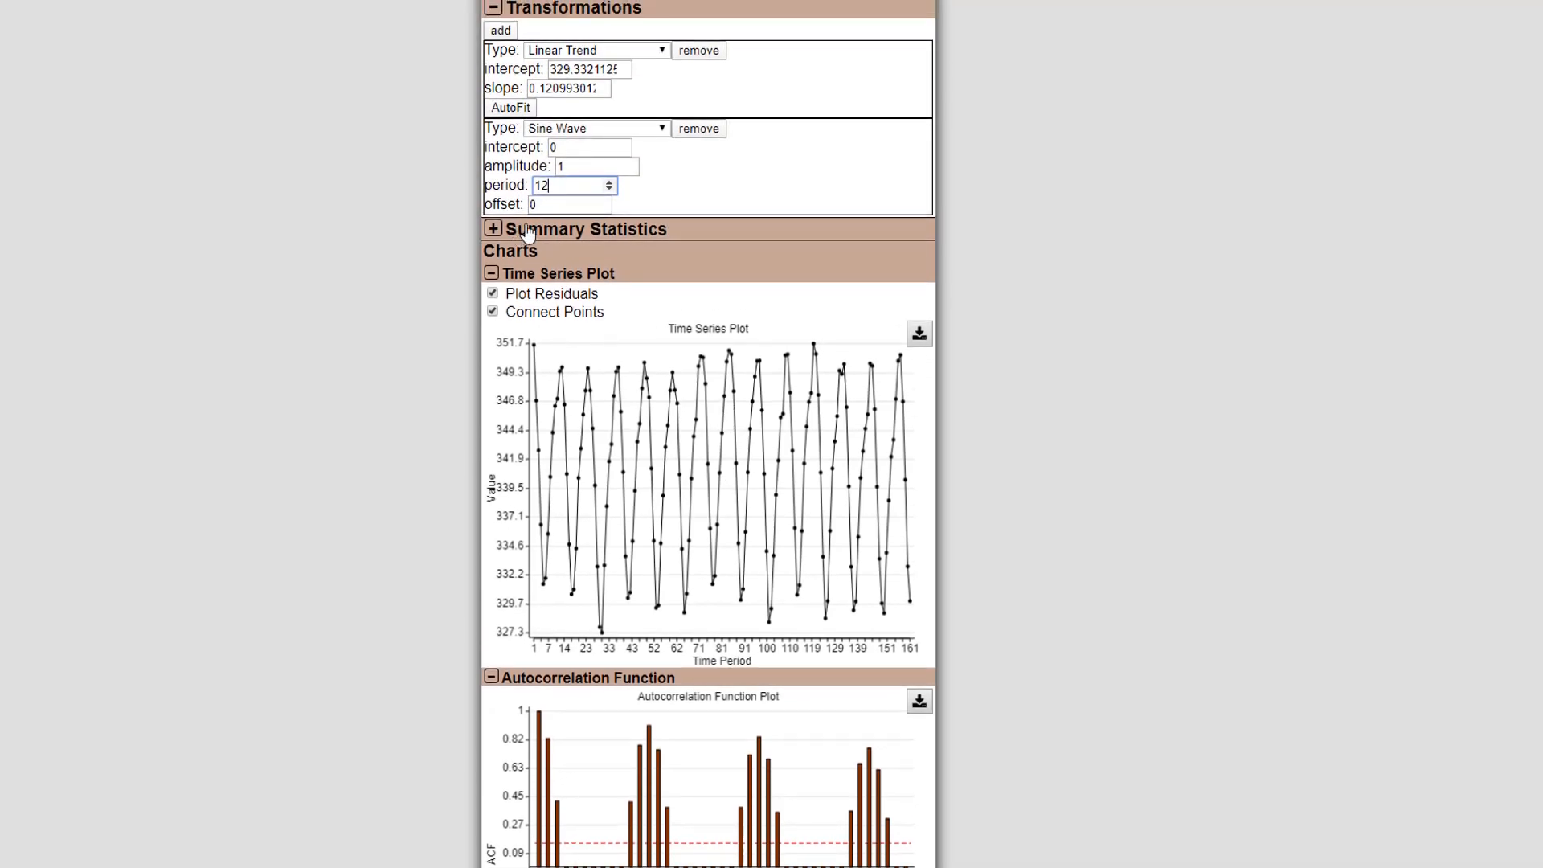
key("Tab")
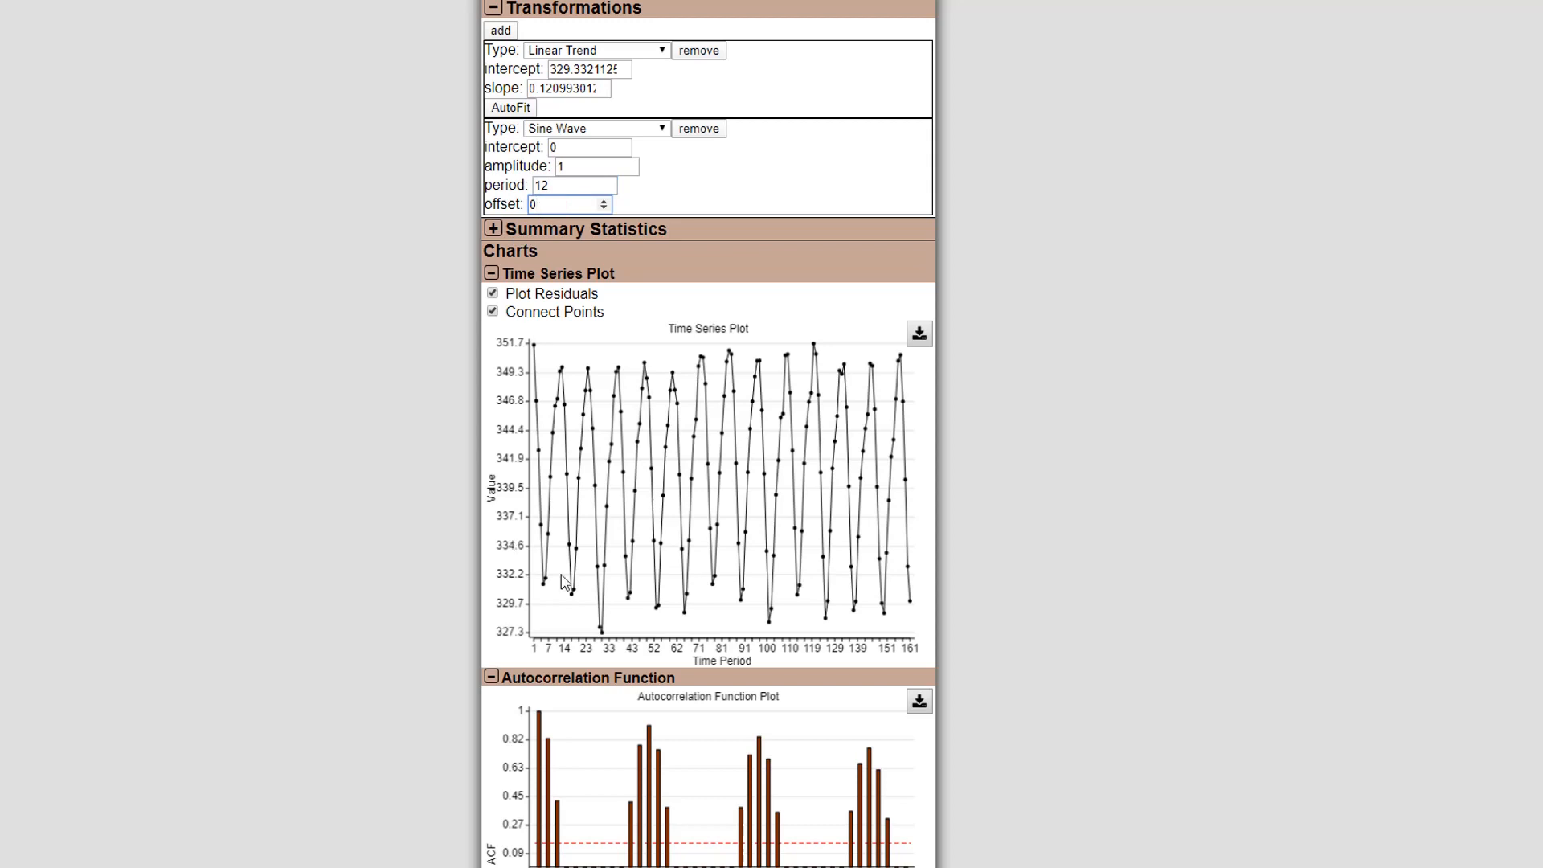
scroll(635, 591, "down", 3)
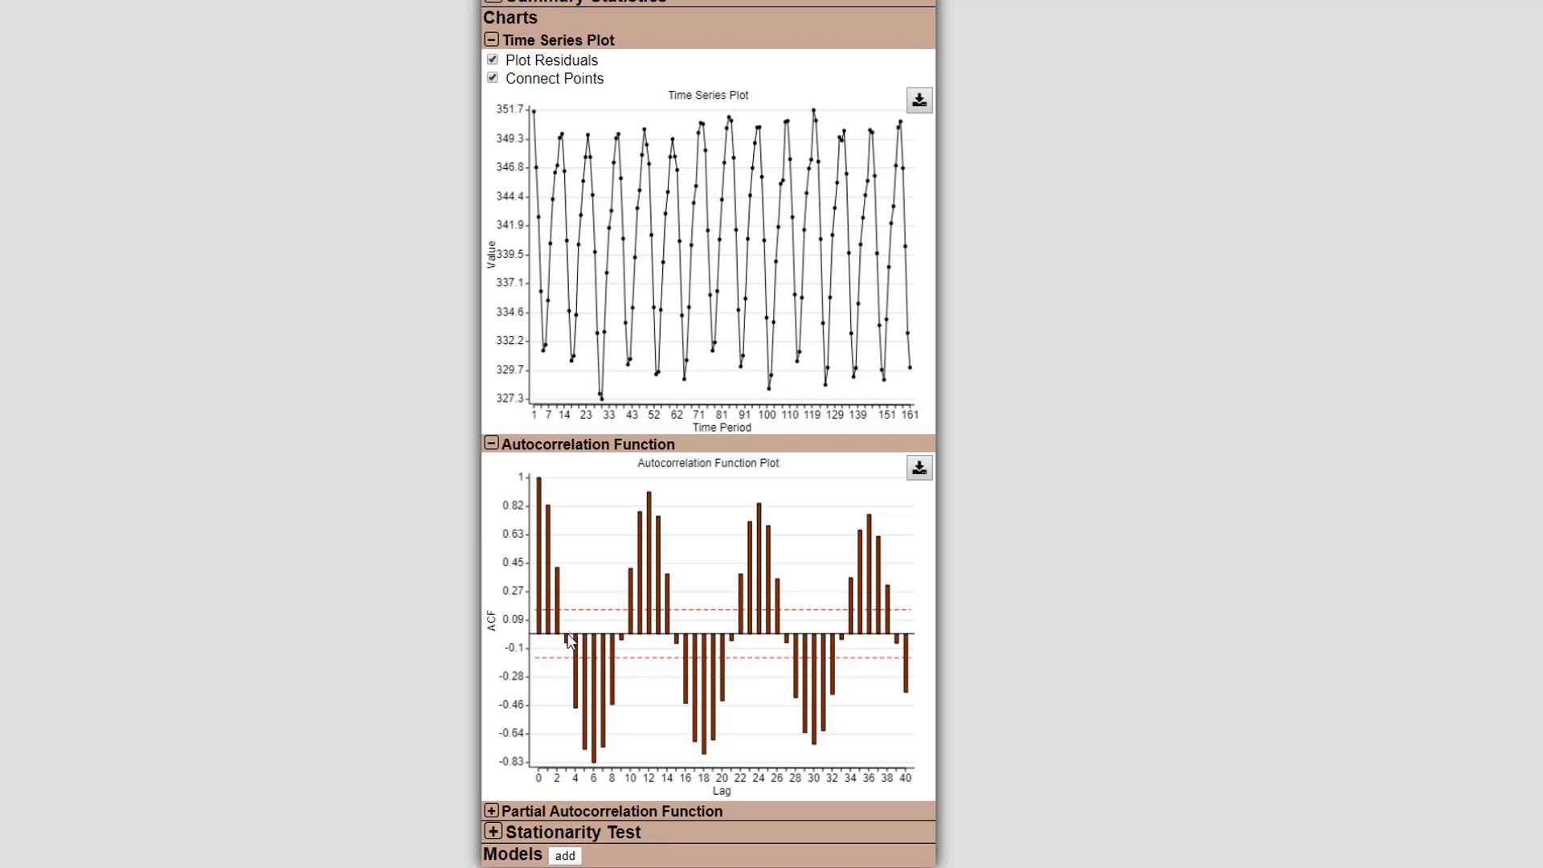
scroll(568, 638, "up", 1)
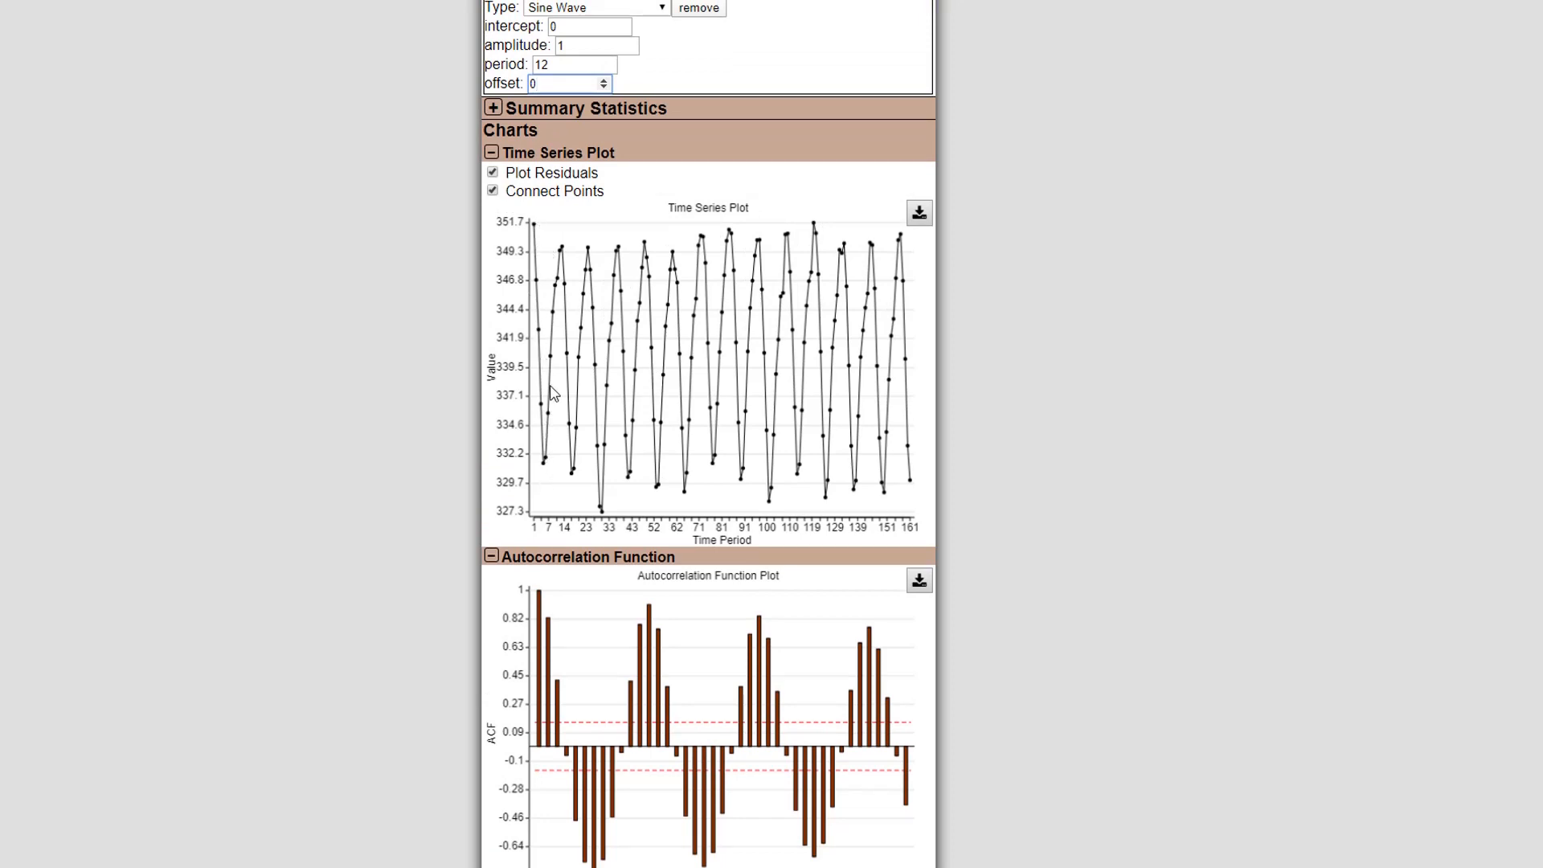
scroll(787, 205, "up", 1)
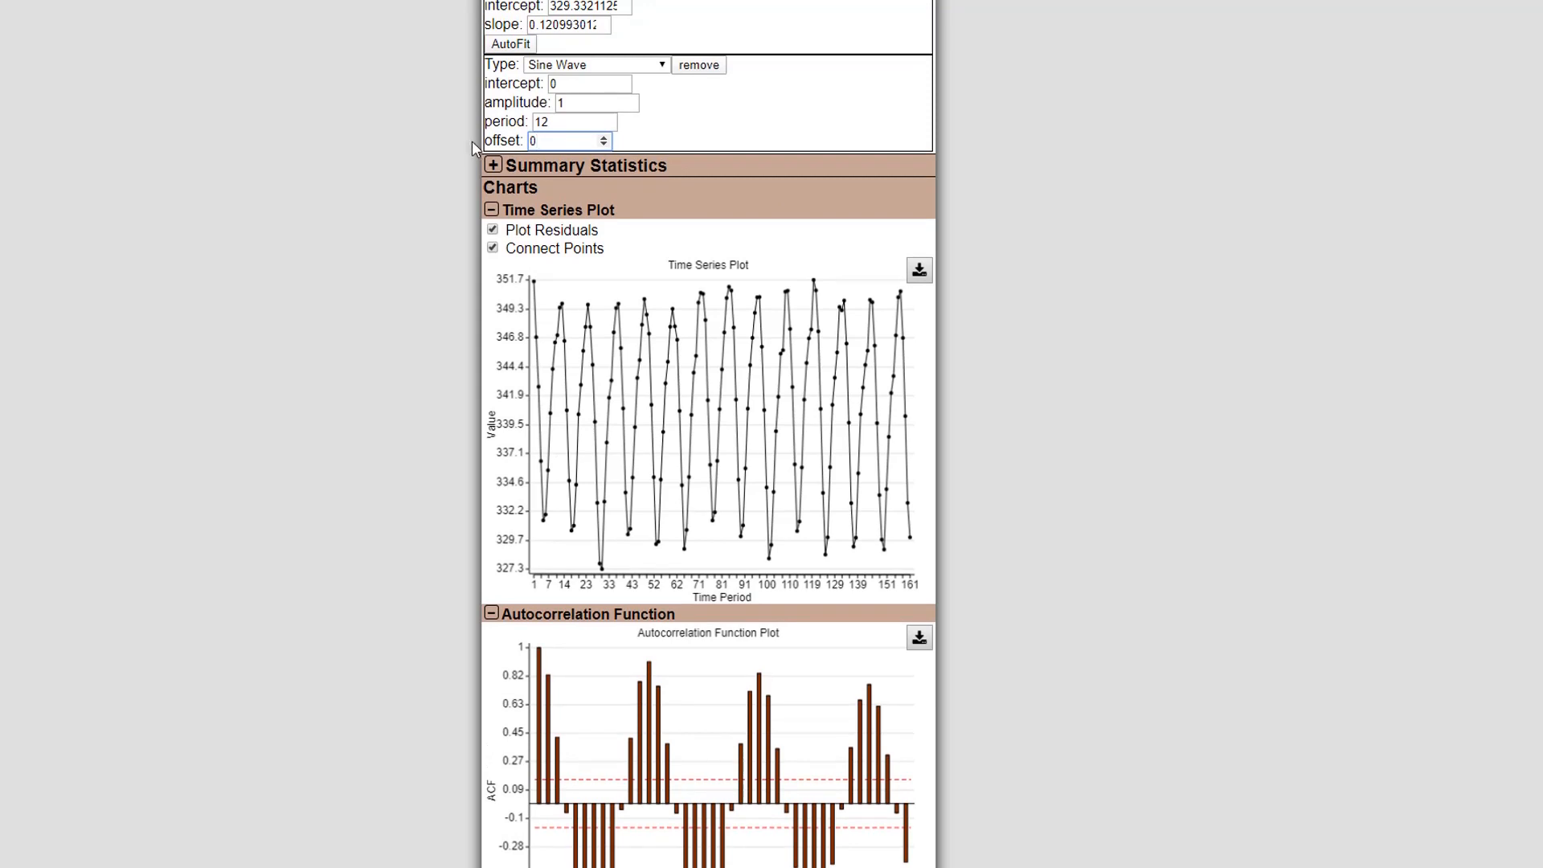
double_click(547, 142)
left_click(686, 138)
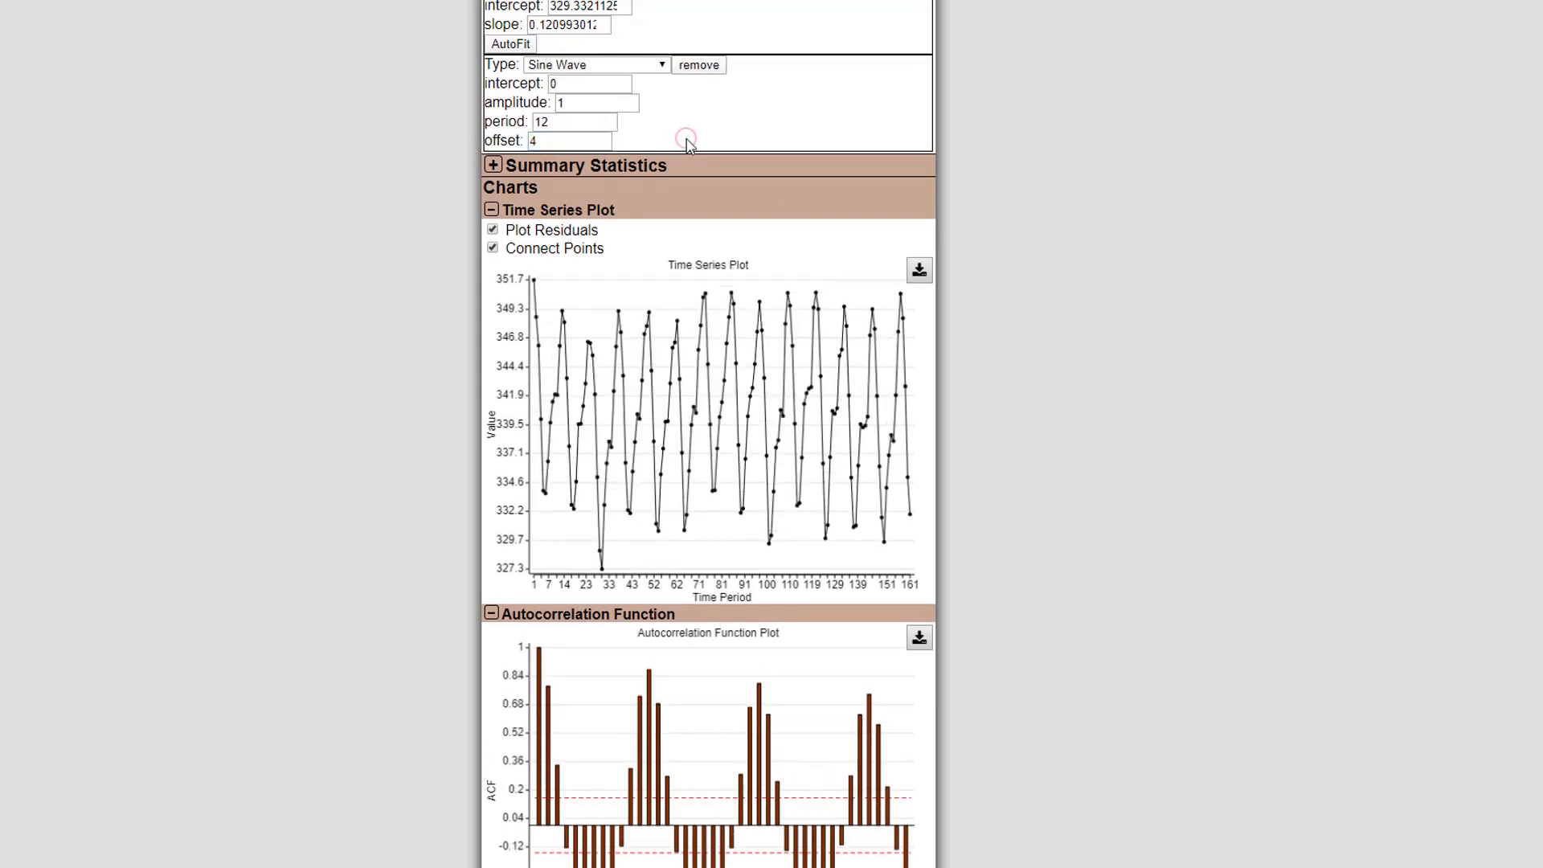
Step: Vary the Sine Wave amplitude in small increments from 1.5 upward and settle on 3.6 while watching the plots
left_click(579, 102)
type(".6")
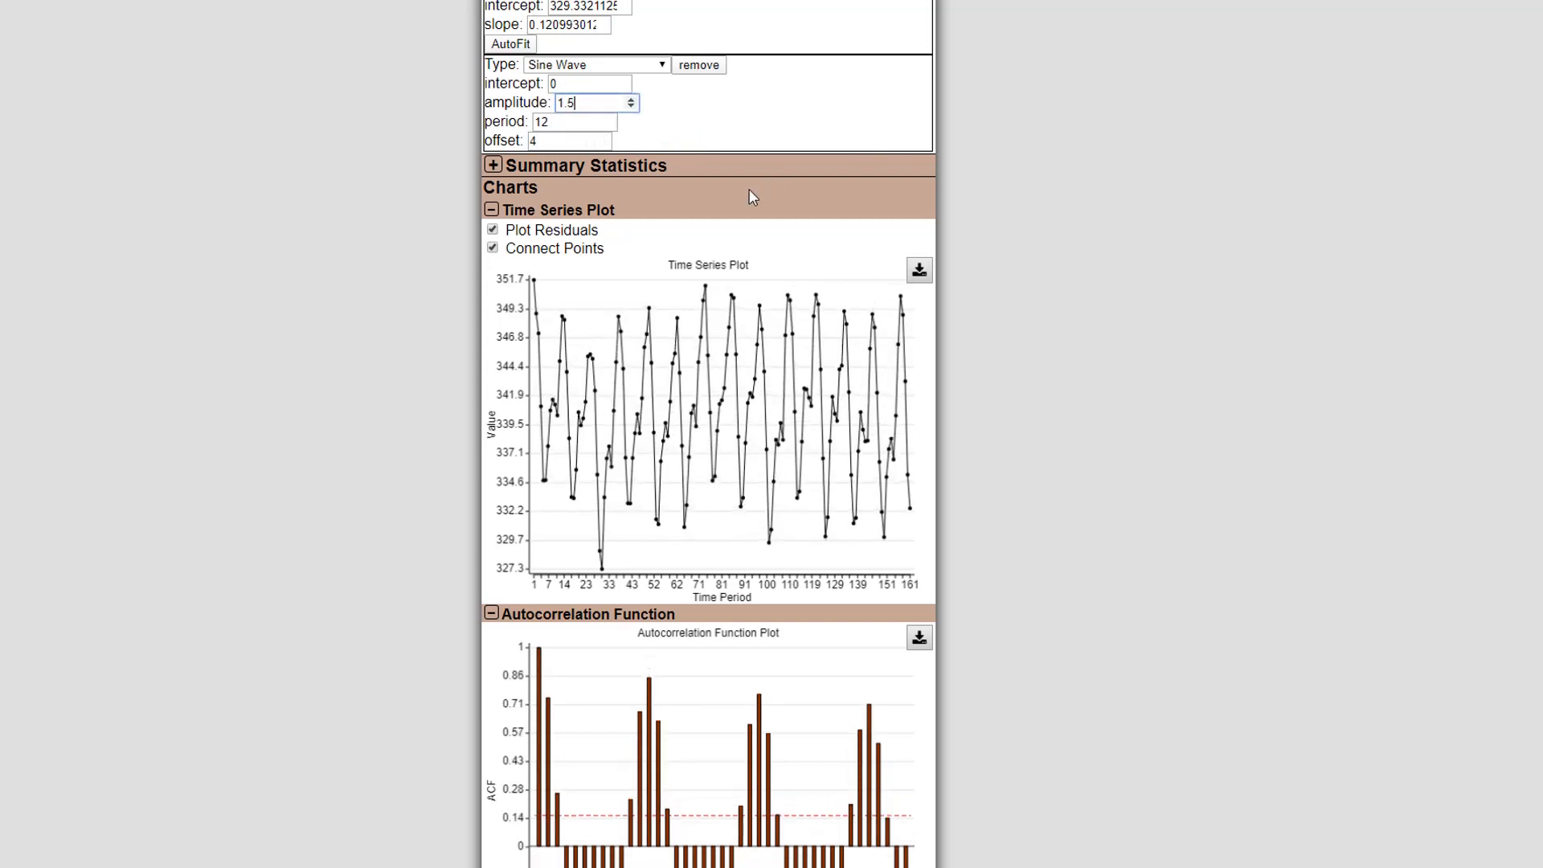
key("Up")
key("Up")
key("Up")
key("Up")
key("Up")
key("Up")
key("Up")
key("Up")
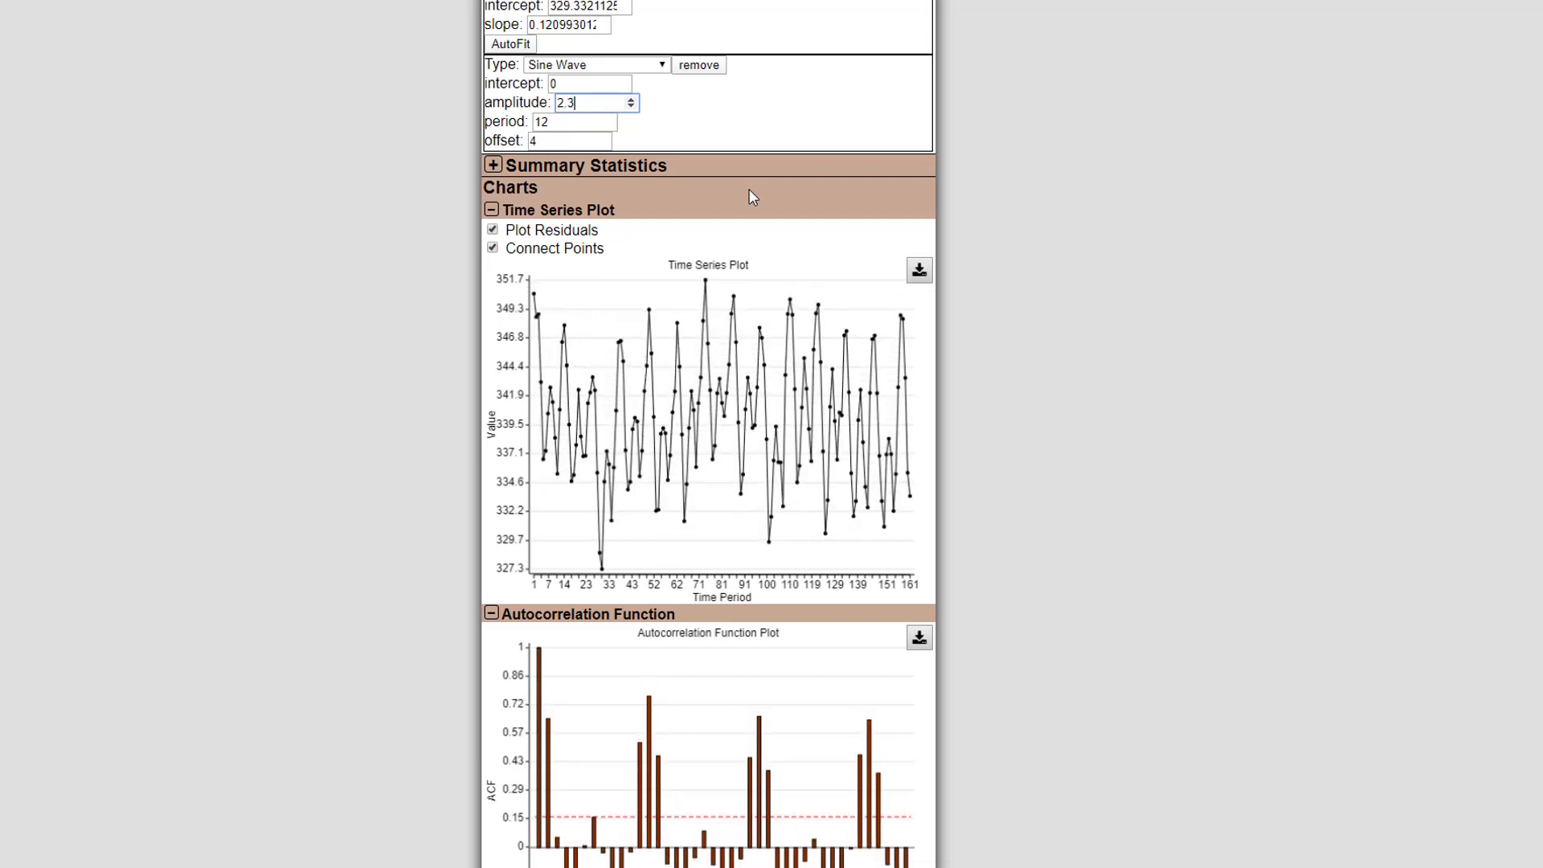
key("Up")
key("Up")
key("Up")
key("Up")
key("Up")
key("Up")
key("Up")
key("Up")
key("Up")
key("Up")
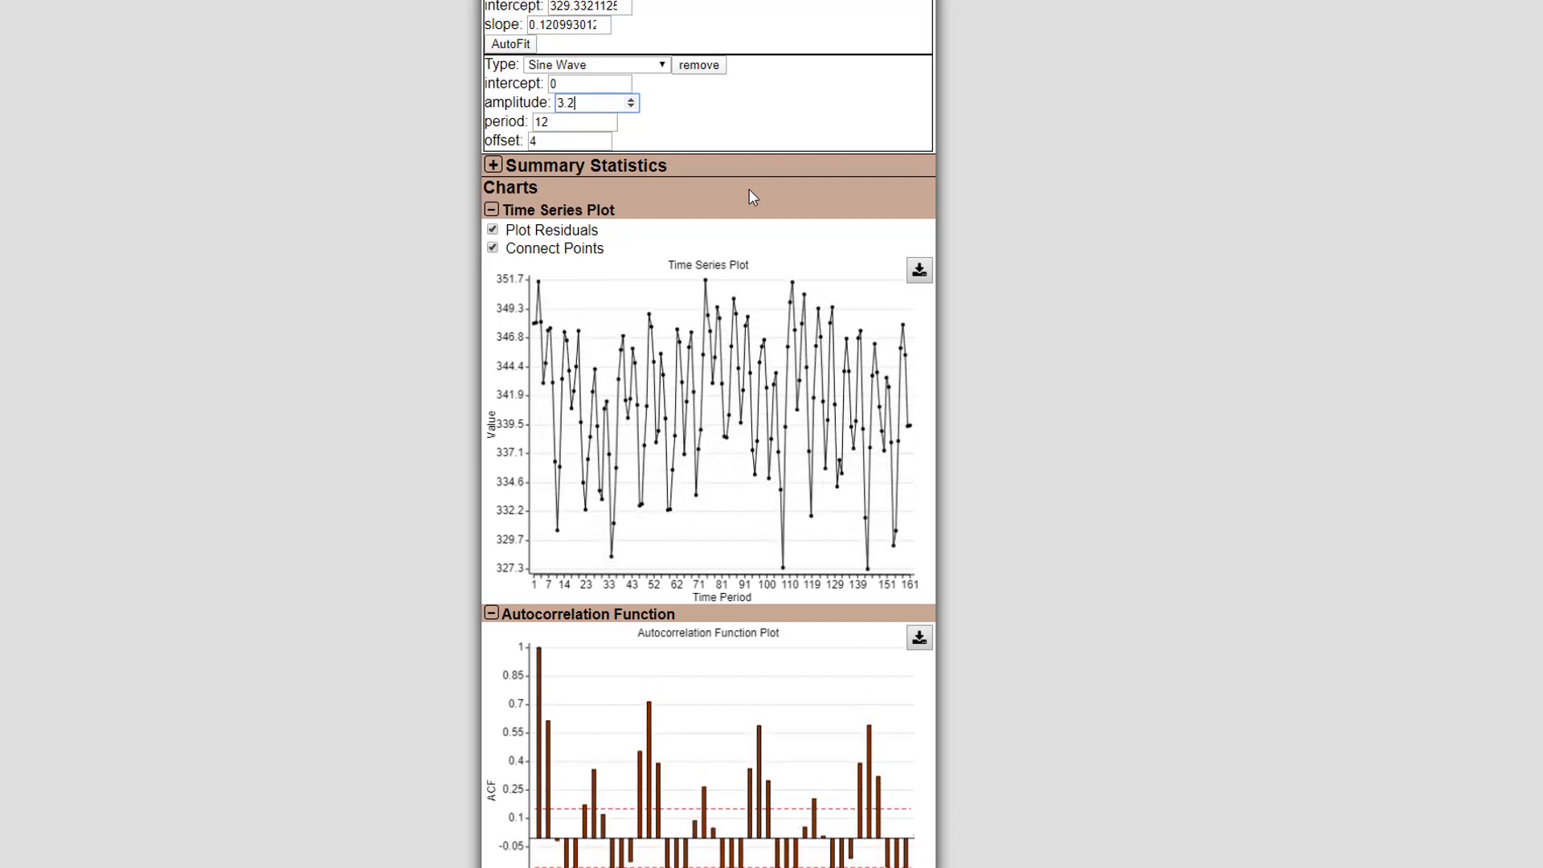
key("Up")
key("Up")
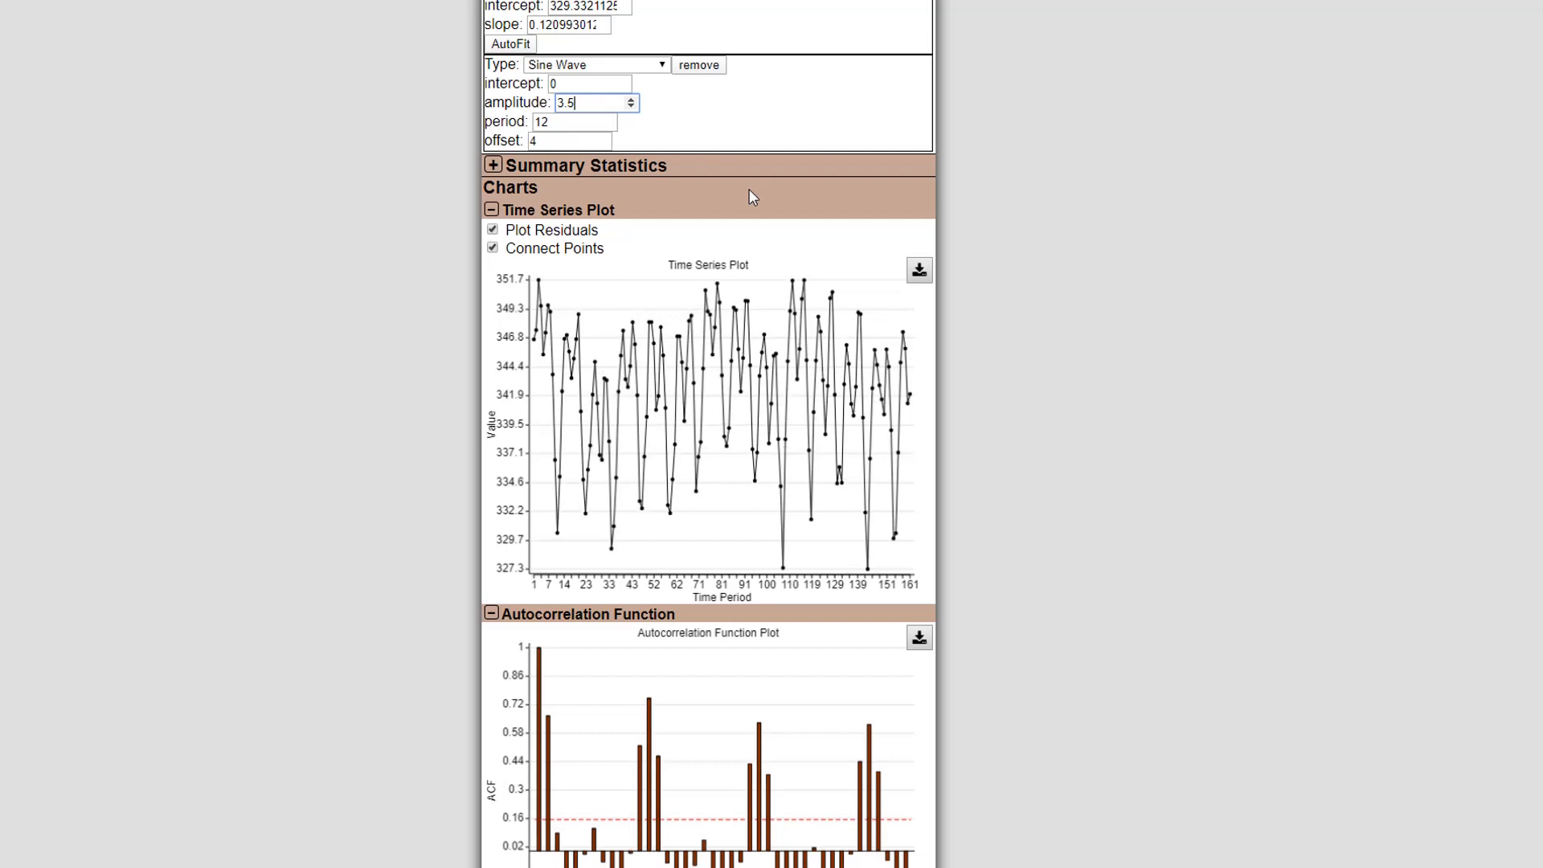
key("Down")
key("Down")
key("Down")
key("Down")
key("Down")
key("Down")
key("Down")
key("Down")
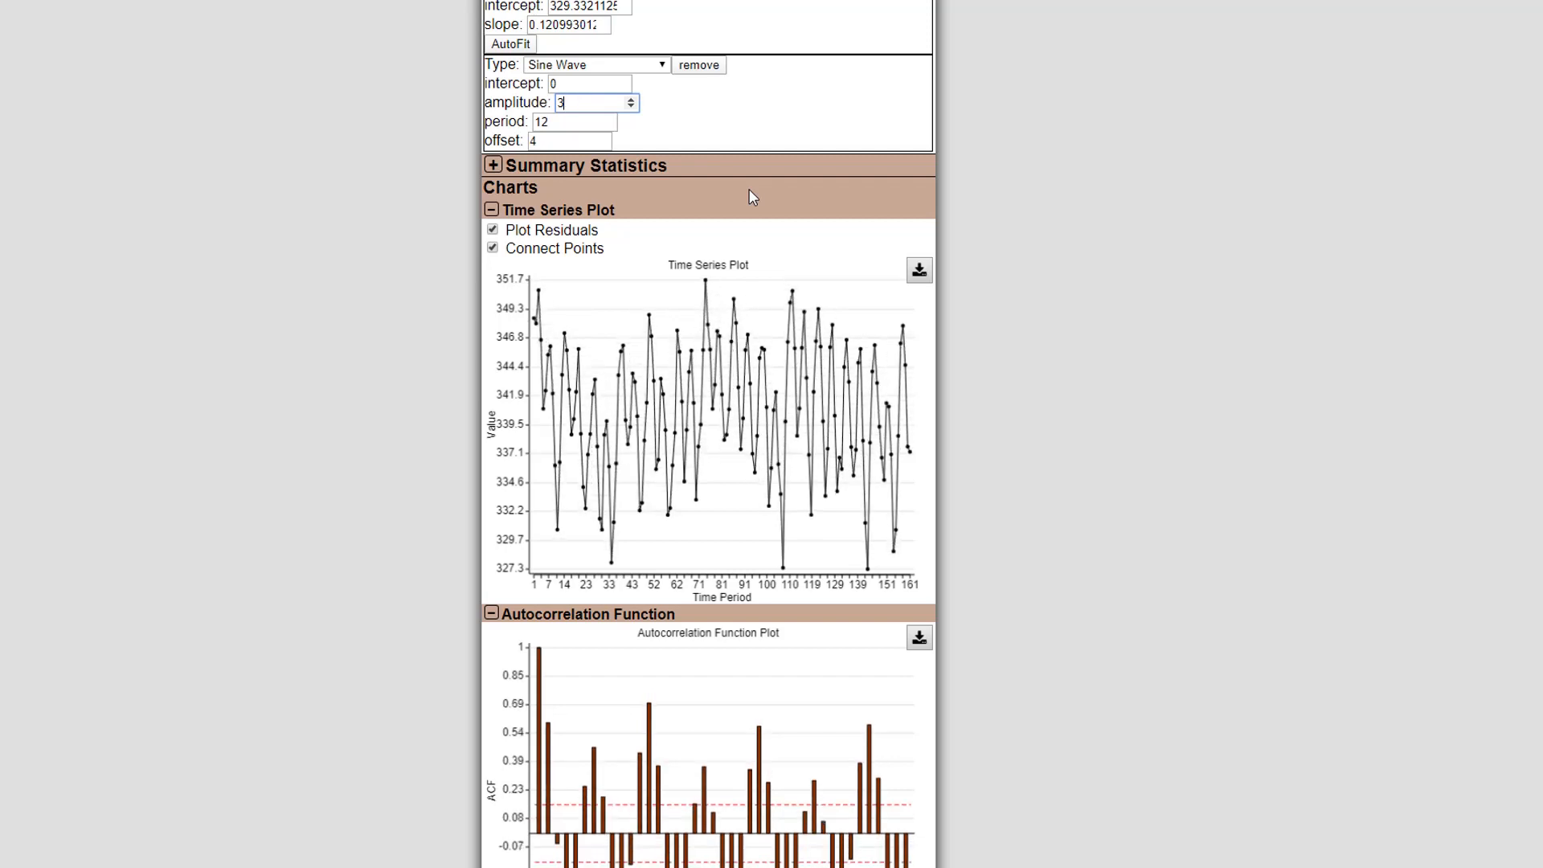
key("Up")
key("Up")
key("Up")
key("Down")
key("Down")
key("Down")
key("Down")
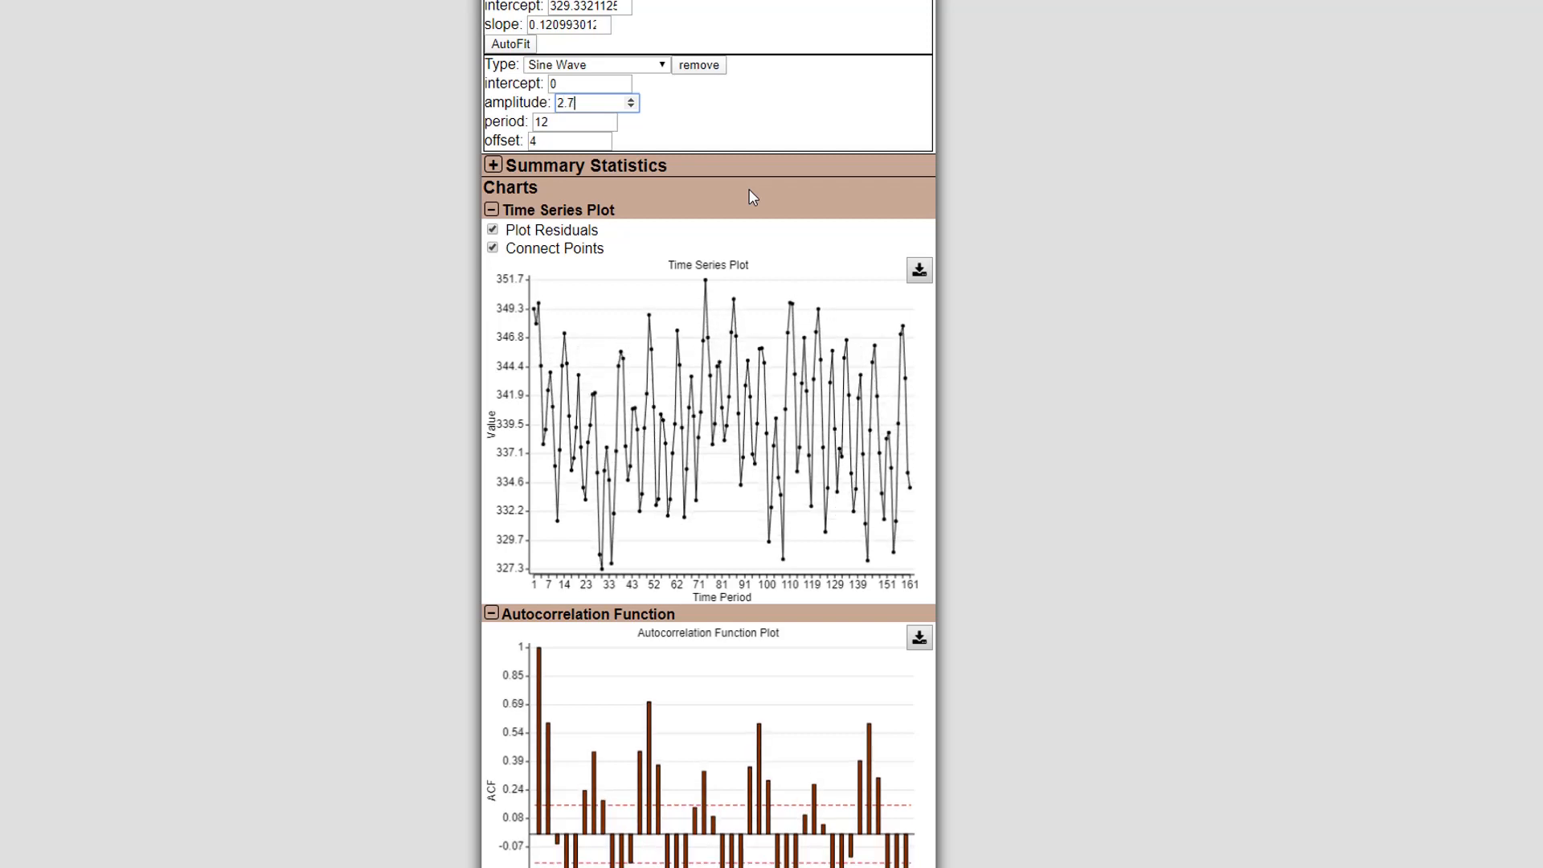
key("Up")
key("Up")
key("Up")
key("Up")
key("Up")
key("Up")
key("Up")
key("Up")
key("Up")
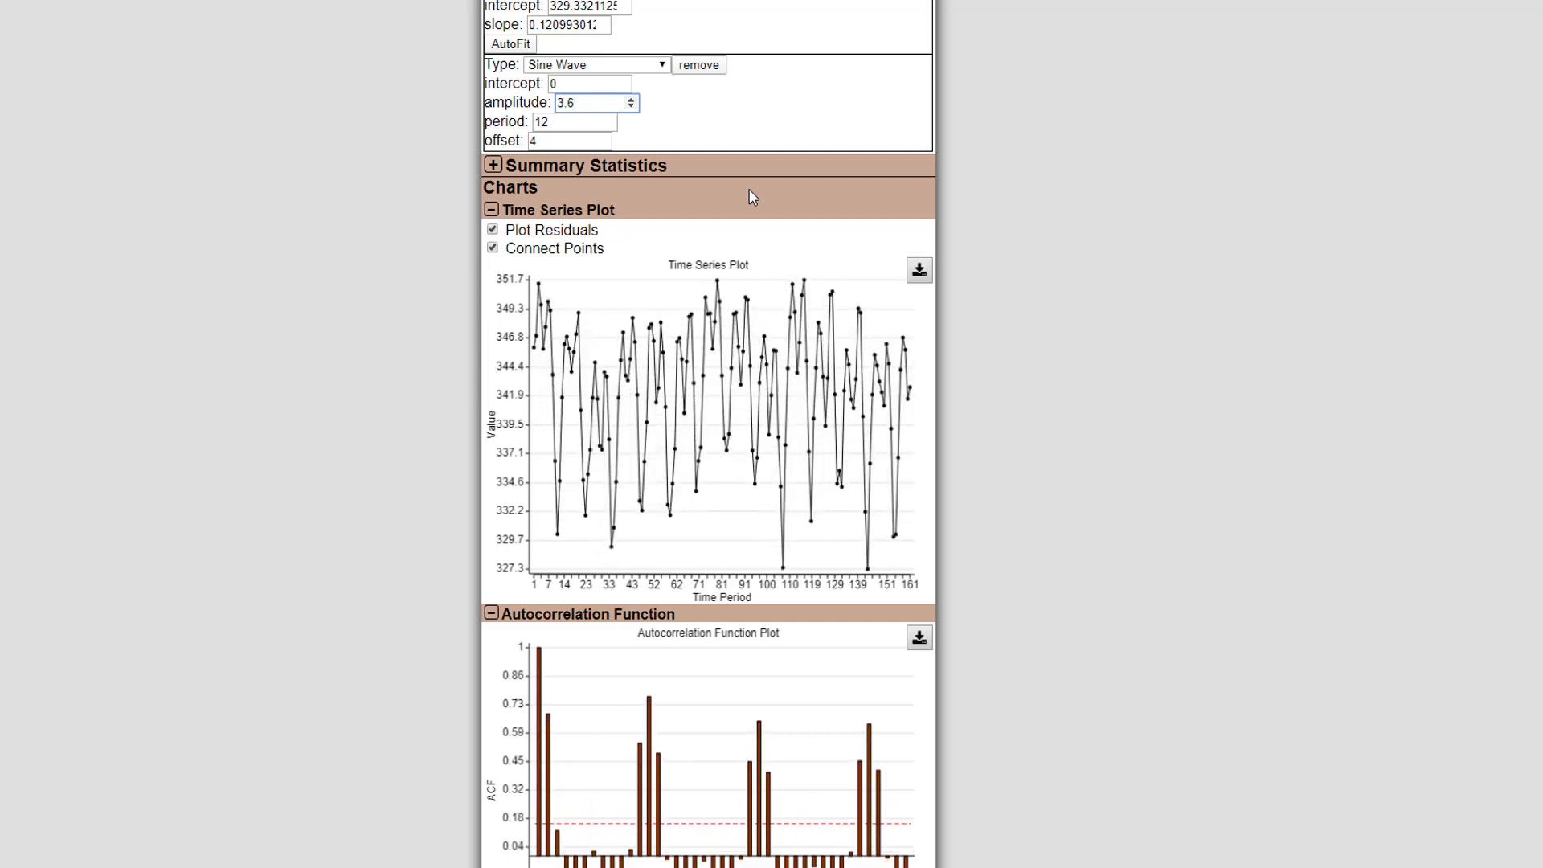
Step: Examine the residual and autocorrelation plots, and turn off Plot Residuals to see the fitted curve over the CO2 series
scroll(1060, 331, "down", 2)
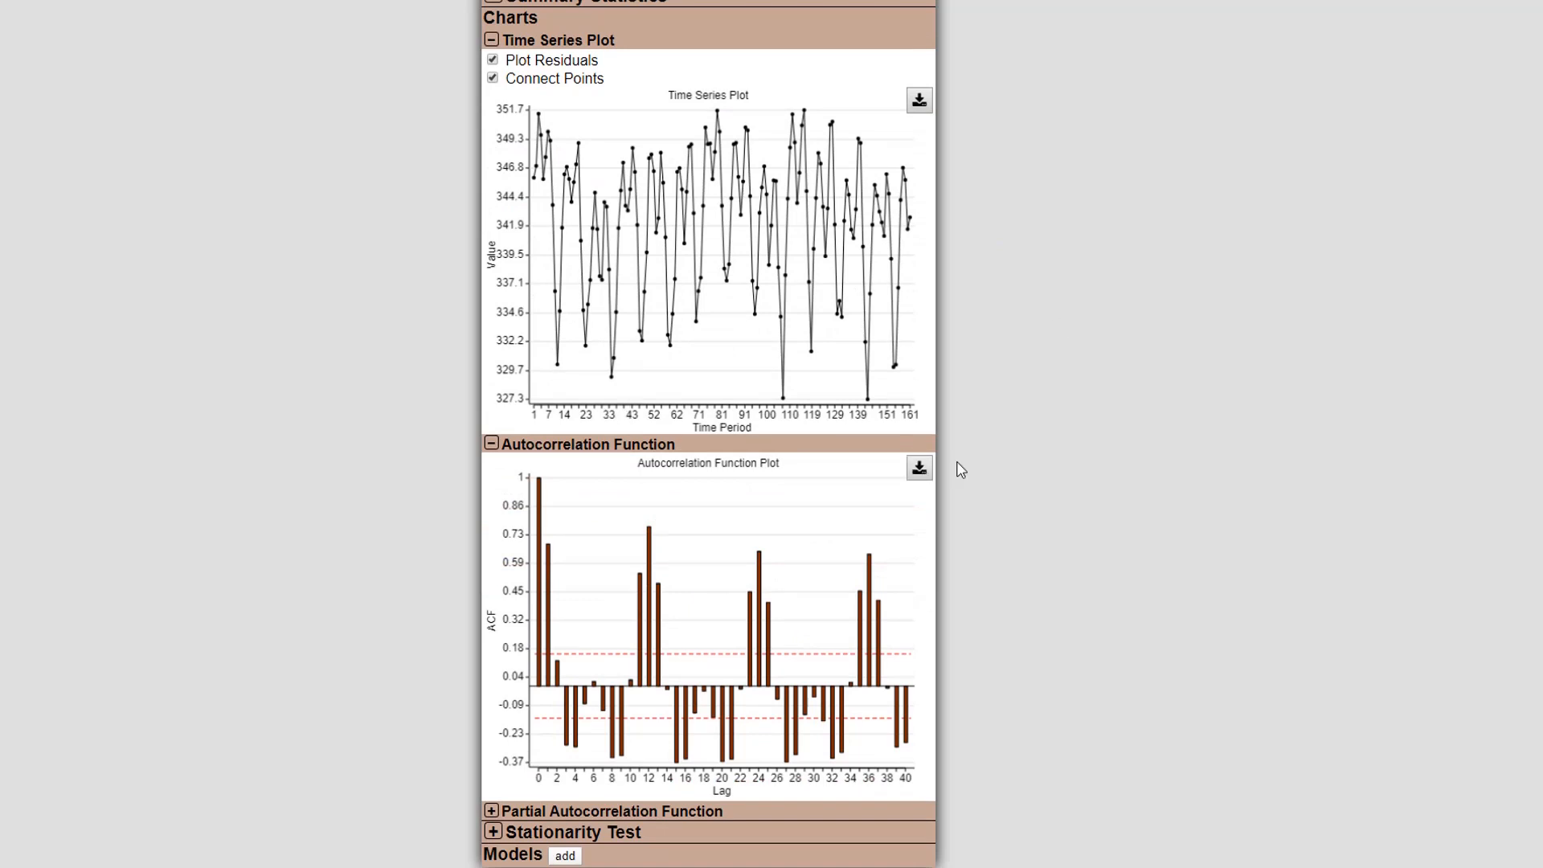
scroll(961, 469, "up", 3)
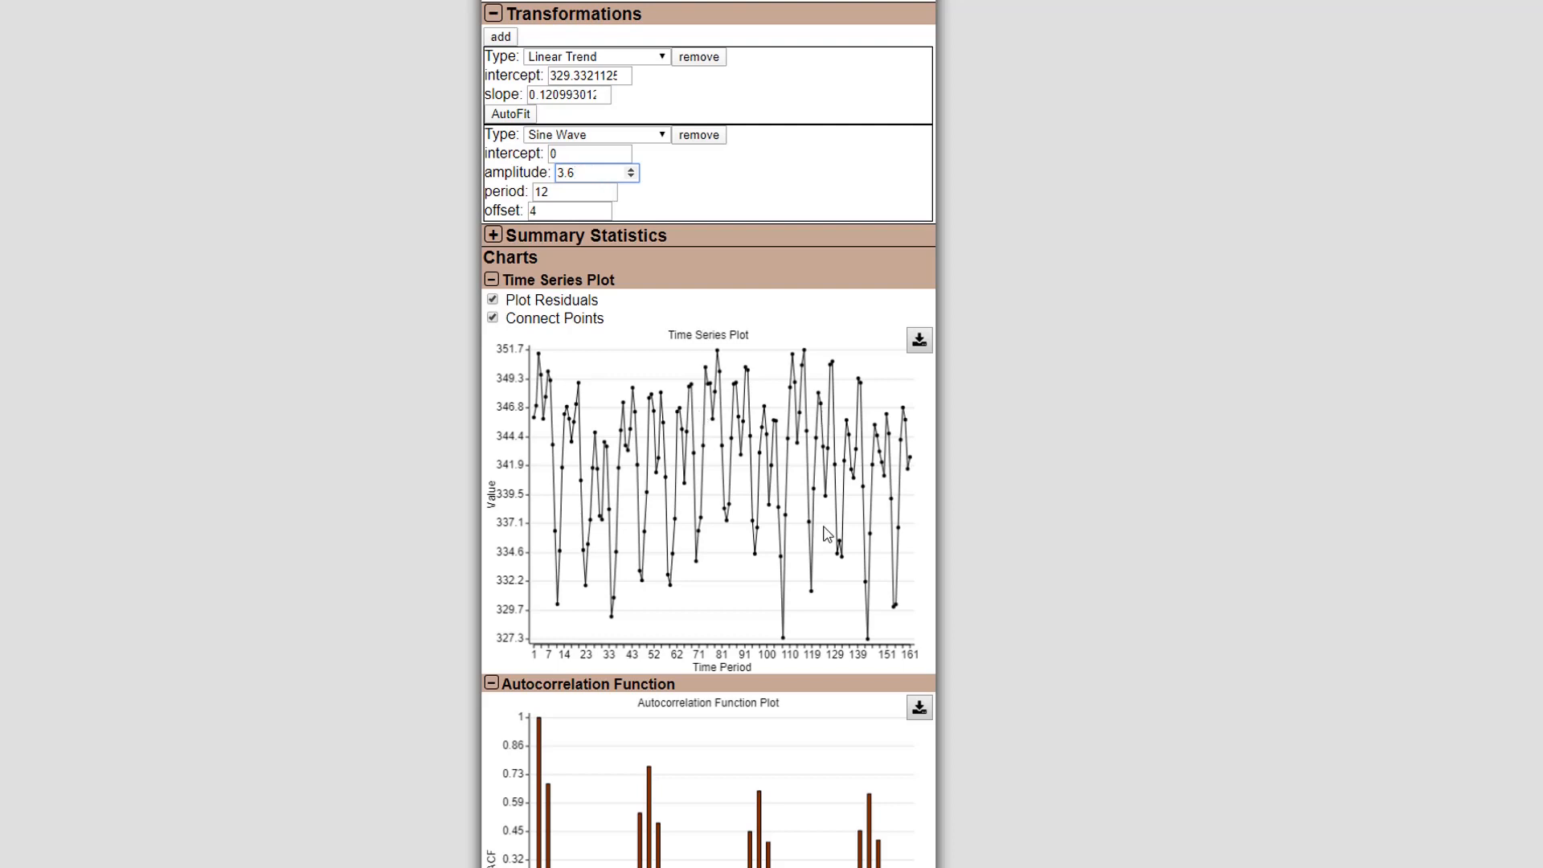
scroll(827, 534, "down", 3)
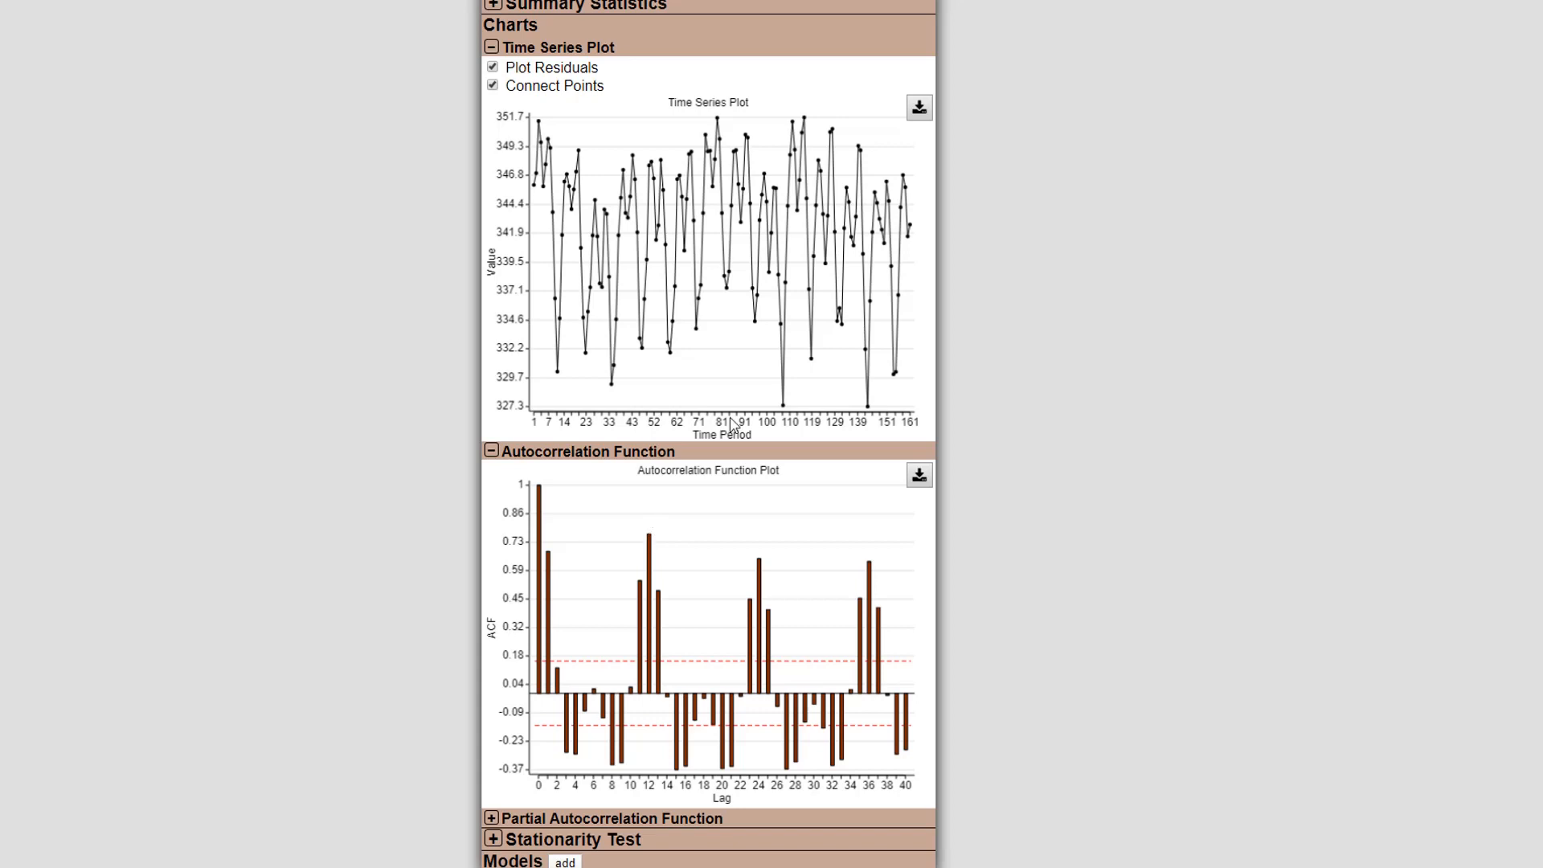
scroll(752, 426, "up", 1)
scroll(752, 427, "down", 1)
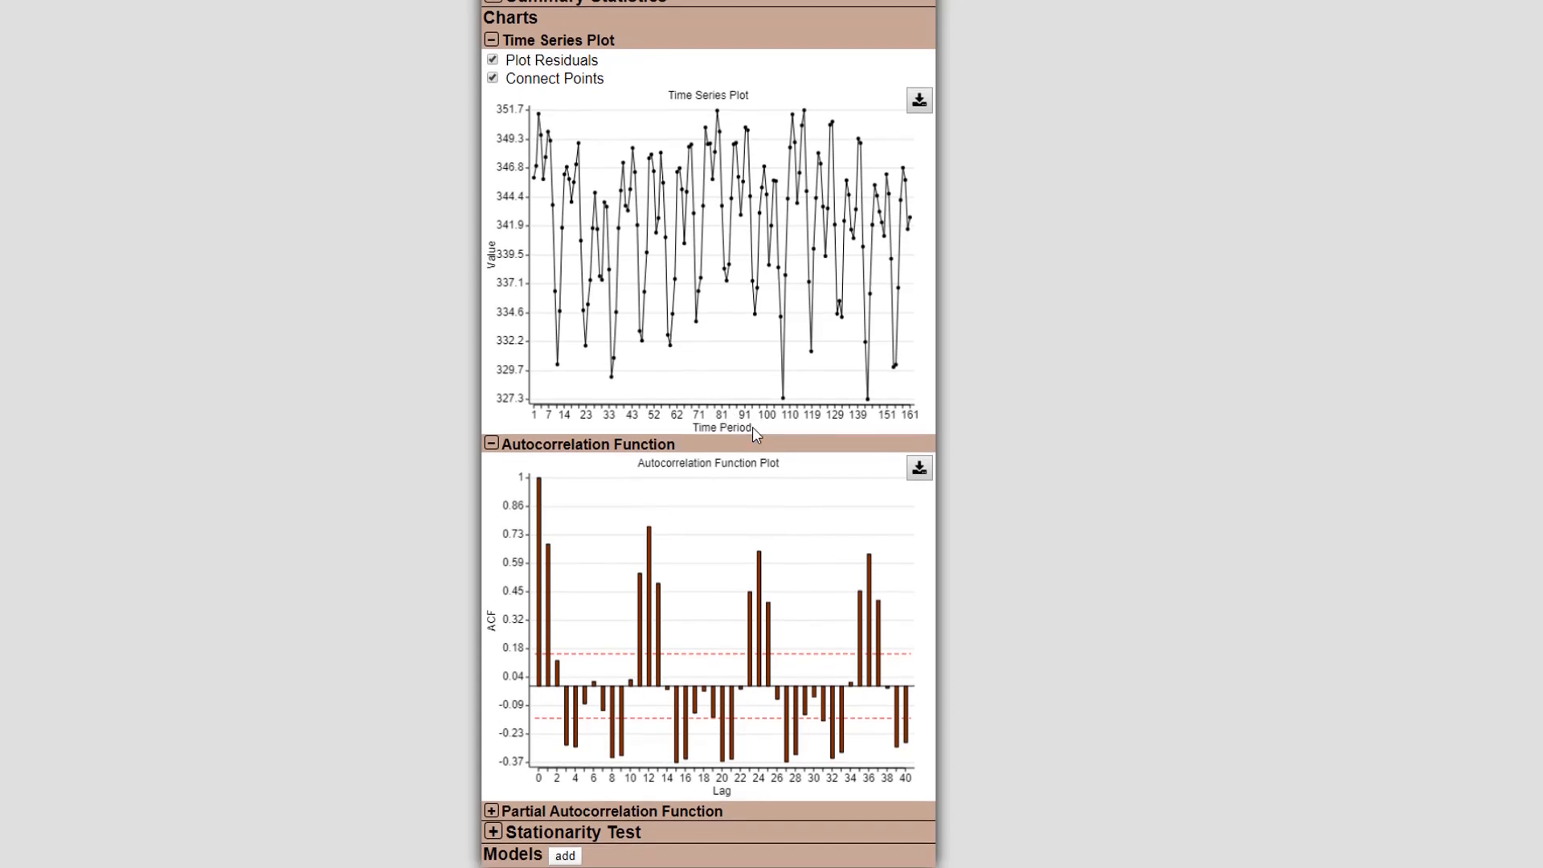
scroll(752, 427, "up", 2)
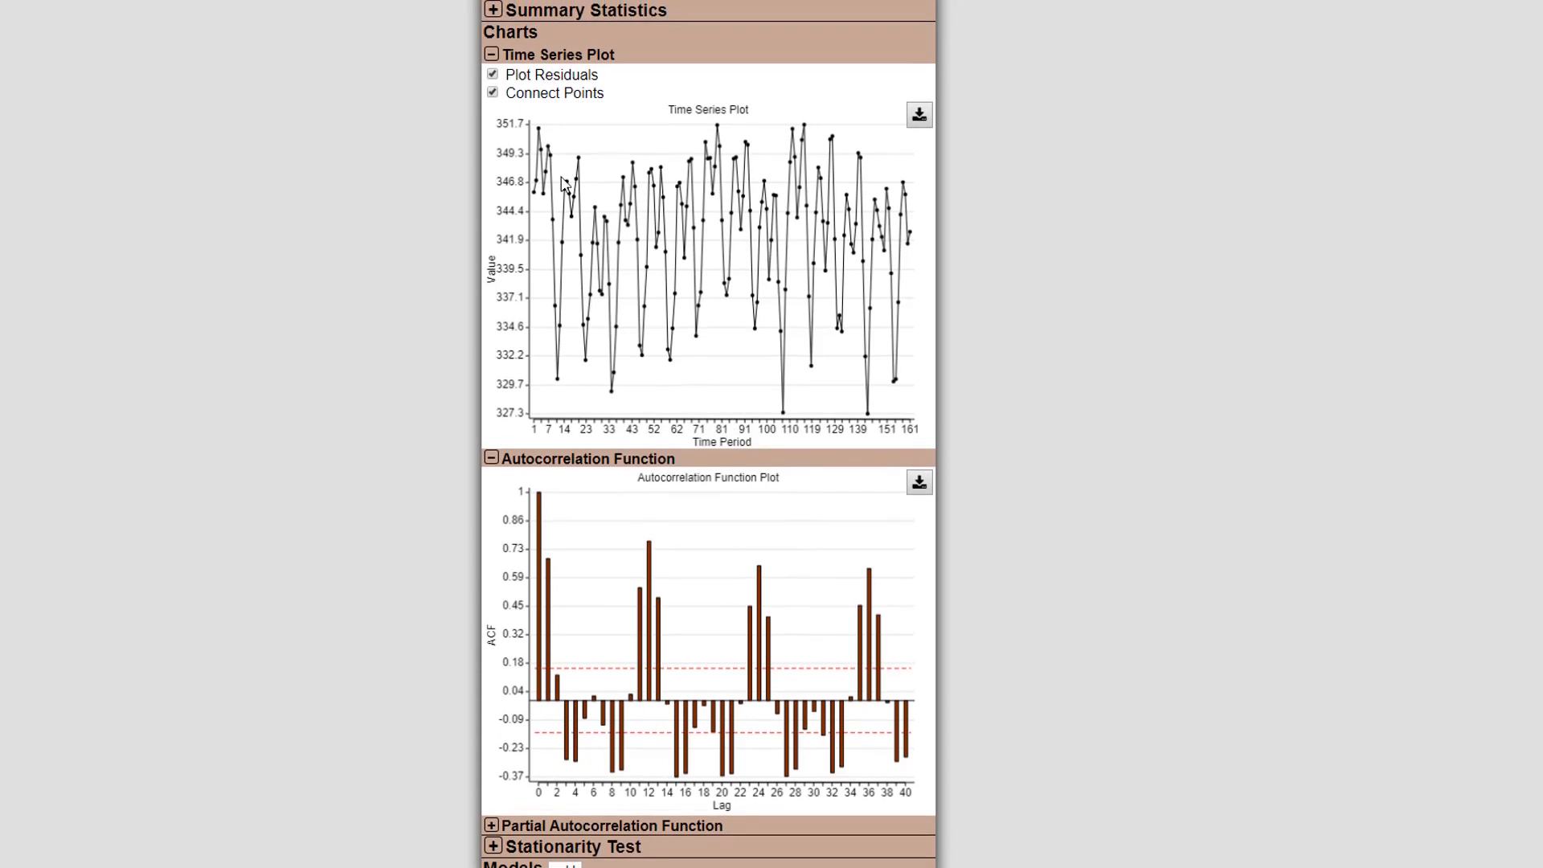
left_click(494, 74)
scroll(756, 295, "up", 2)
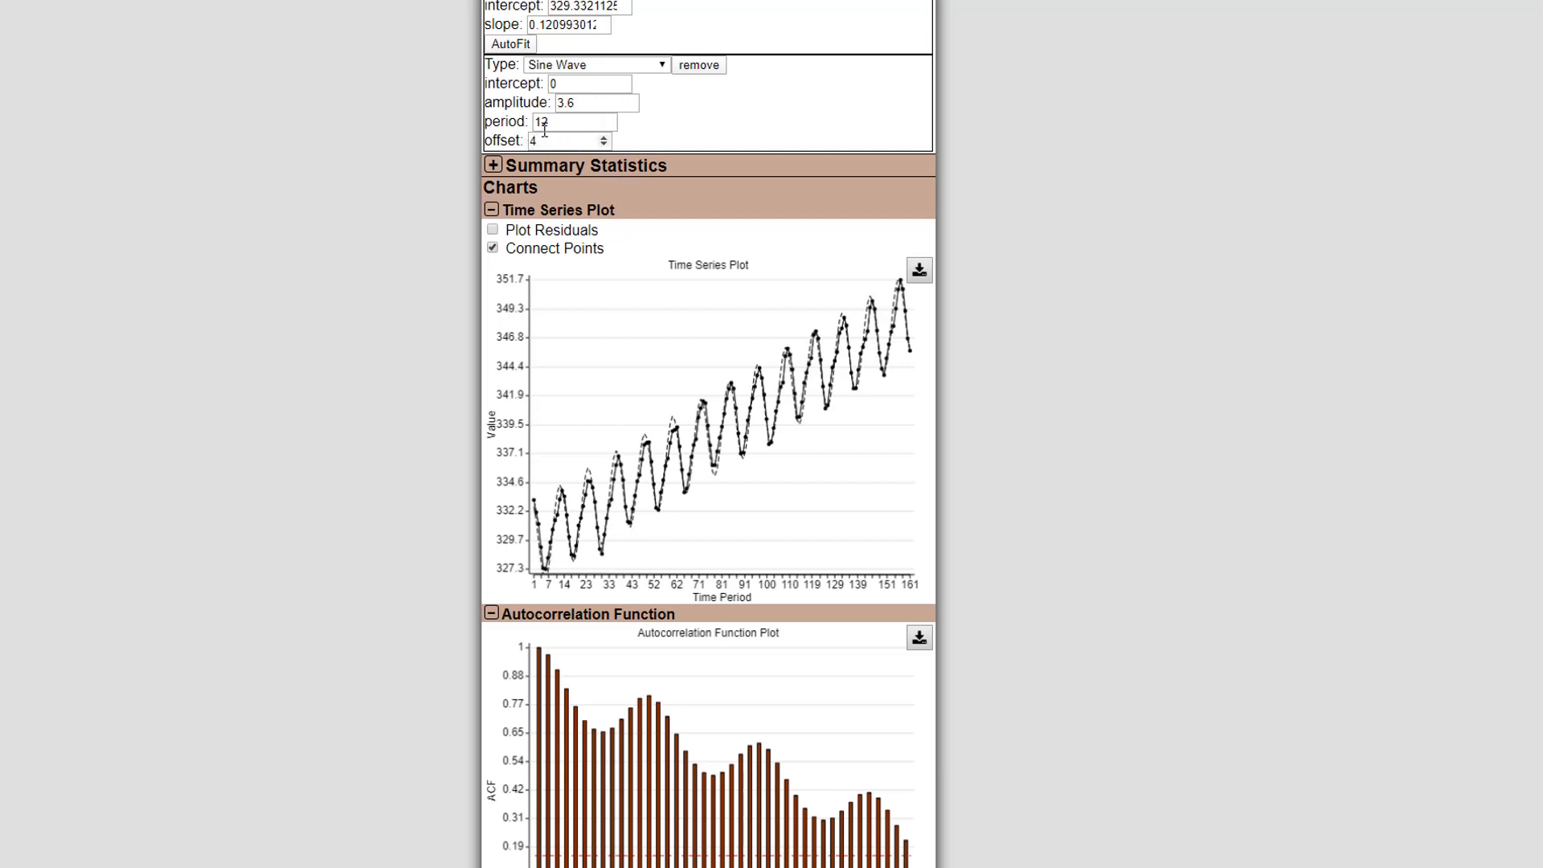
Step: Fine-tune the Sine Wave amplitude to about 3.2 so the fitted curve follows the CO2 series, and turn Plot Residuals back on
left_click(579, 105)
key("Down")
key("Down")
key("Down")
key("Down")
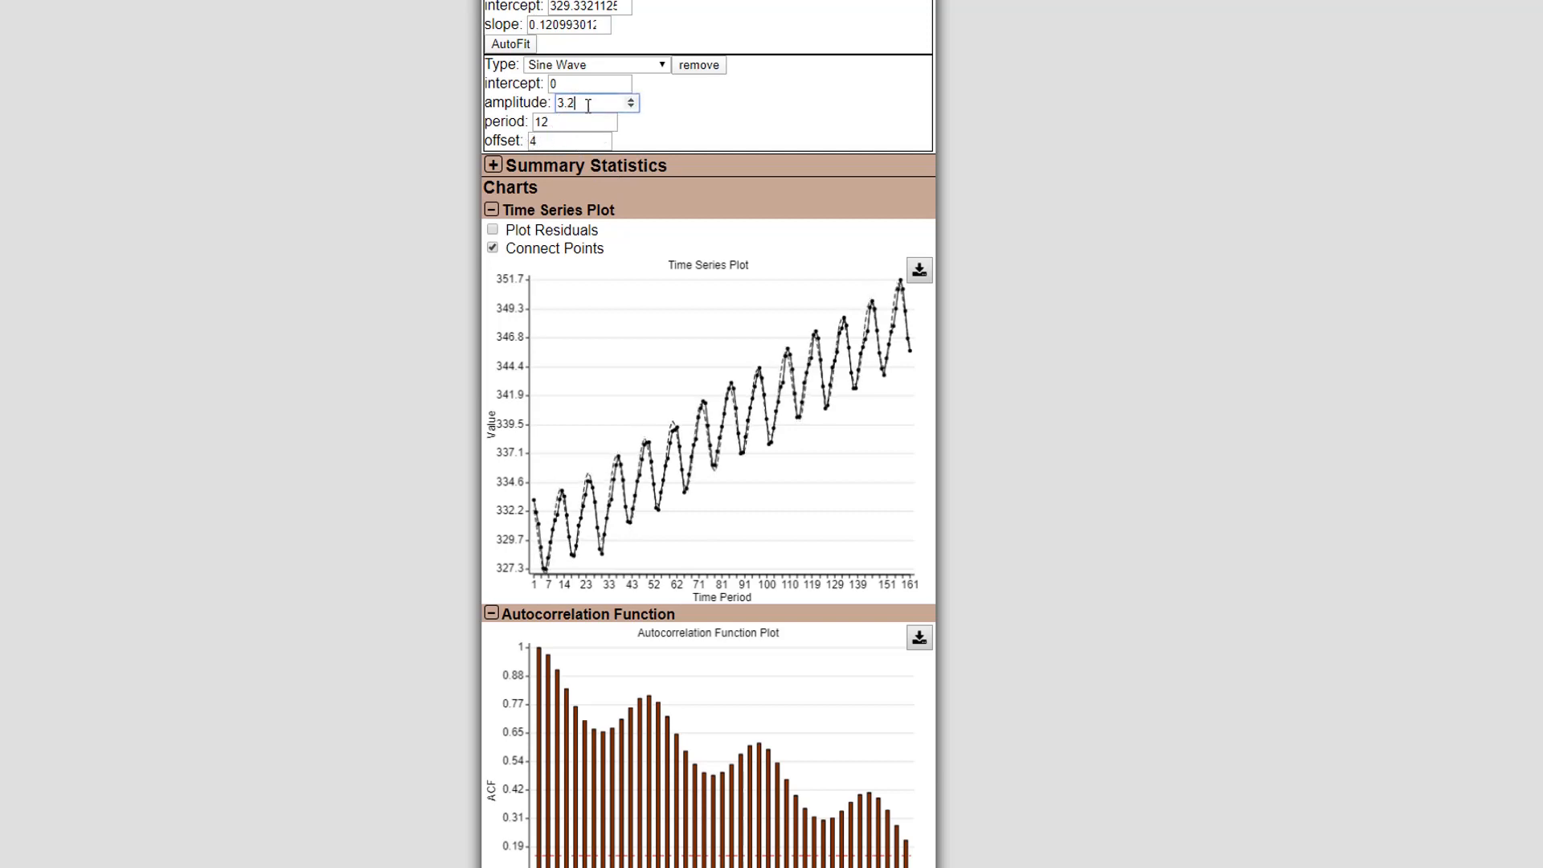
key("Up")
key("Up")
key("Up")
key("Up")
key("Up")
key("Up")
key("Up")
key("Up")
key("Up")
key("Up")
key("Up")
key("Up")
key("Up")
key("Up")
key("Up")
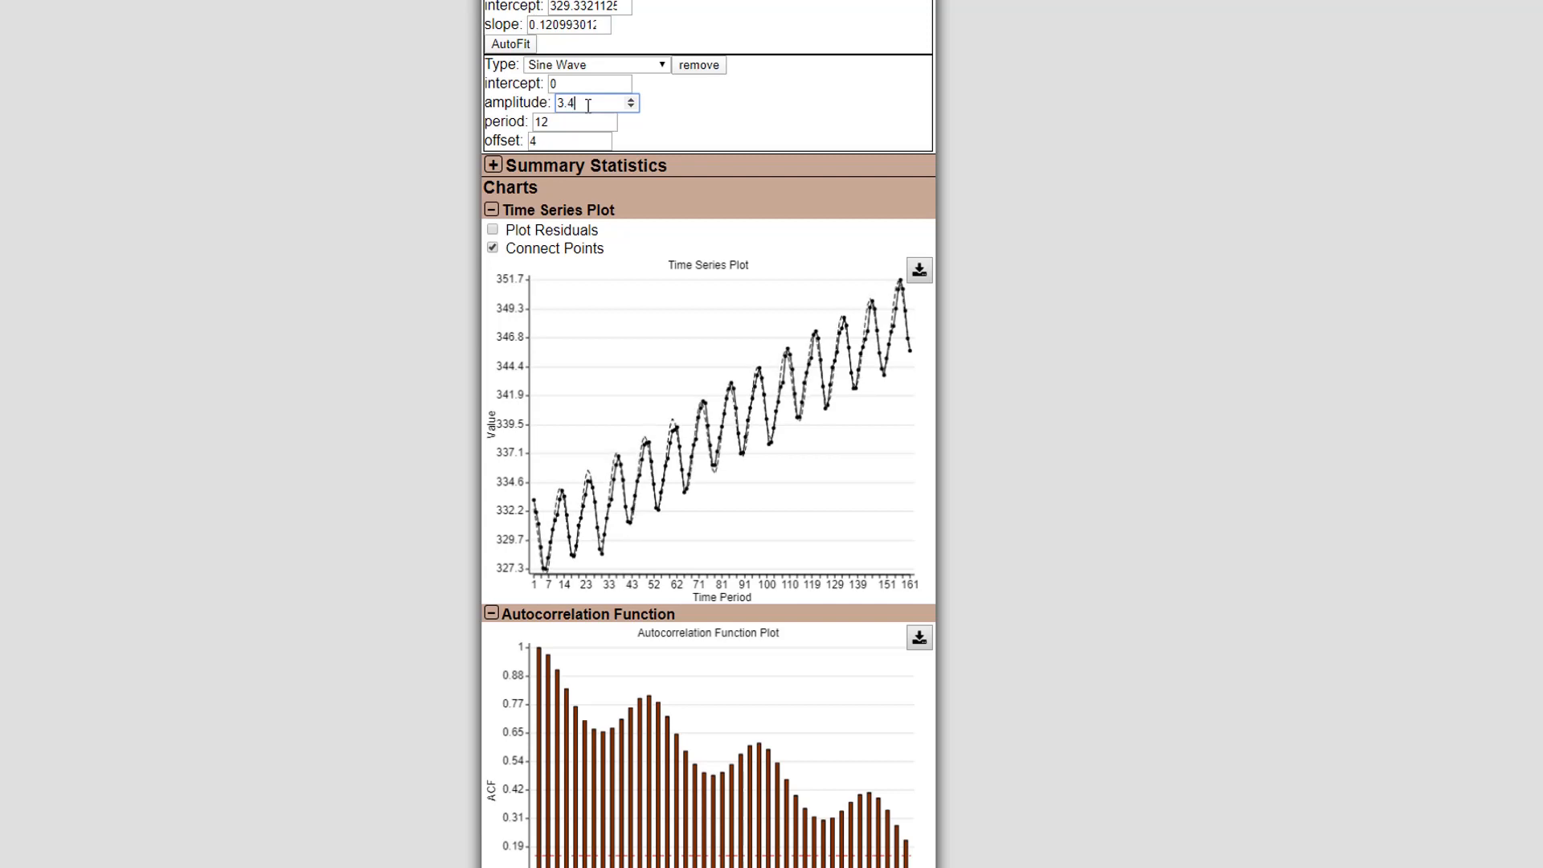
key("Down")
key("Down")
key("Down")
key("Down")
key("Down")
key("Down")
key("Down")
key("Down")
key("Down")
key("Down")
key("Down")
key("Down")
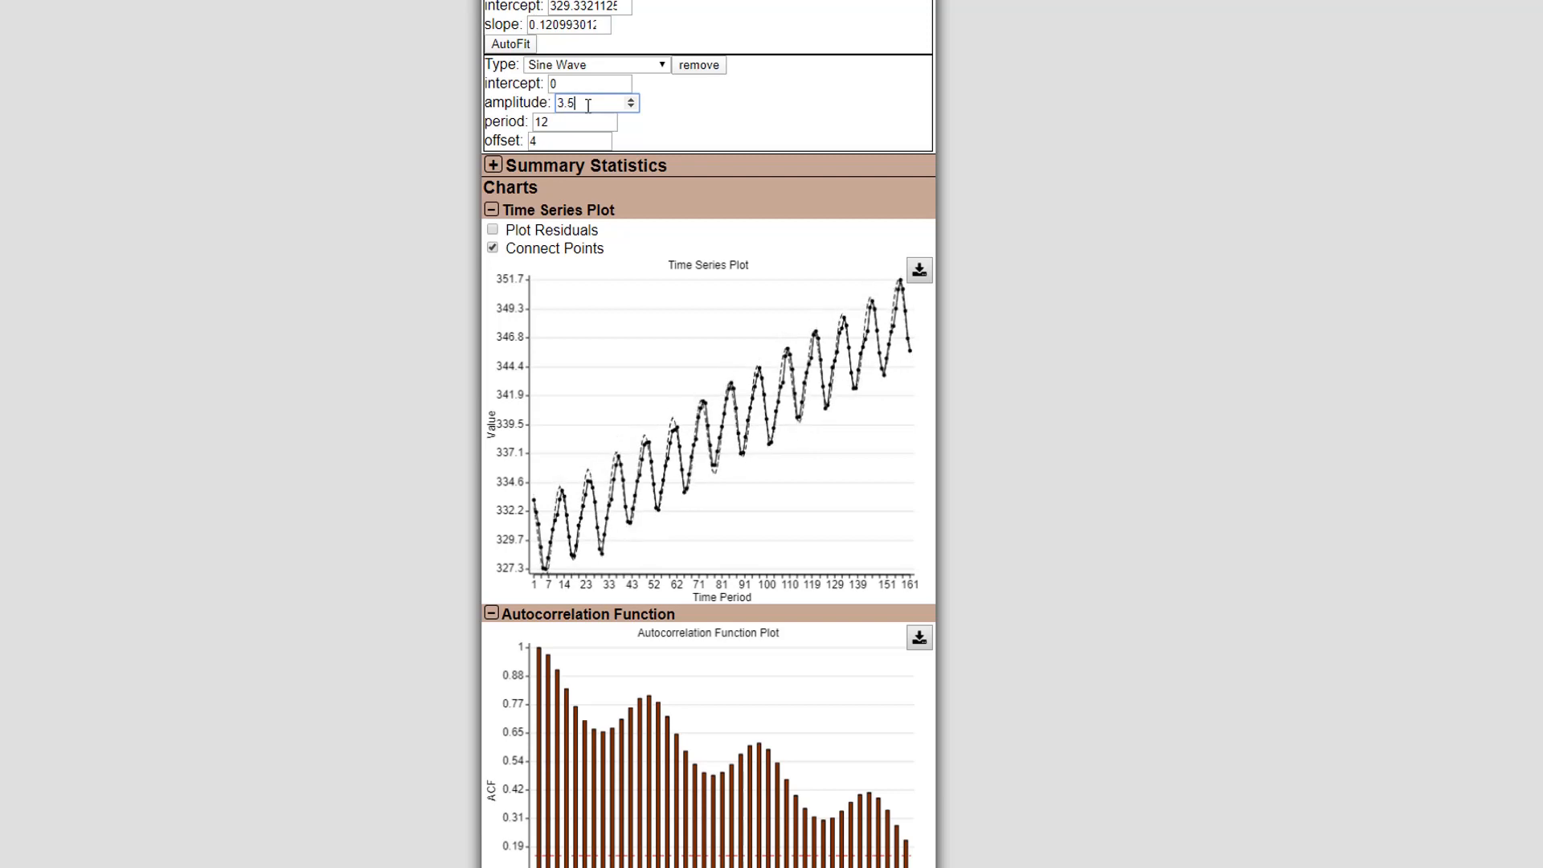
key("Down")
key("Down")
key("Down")
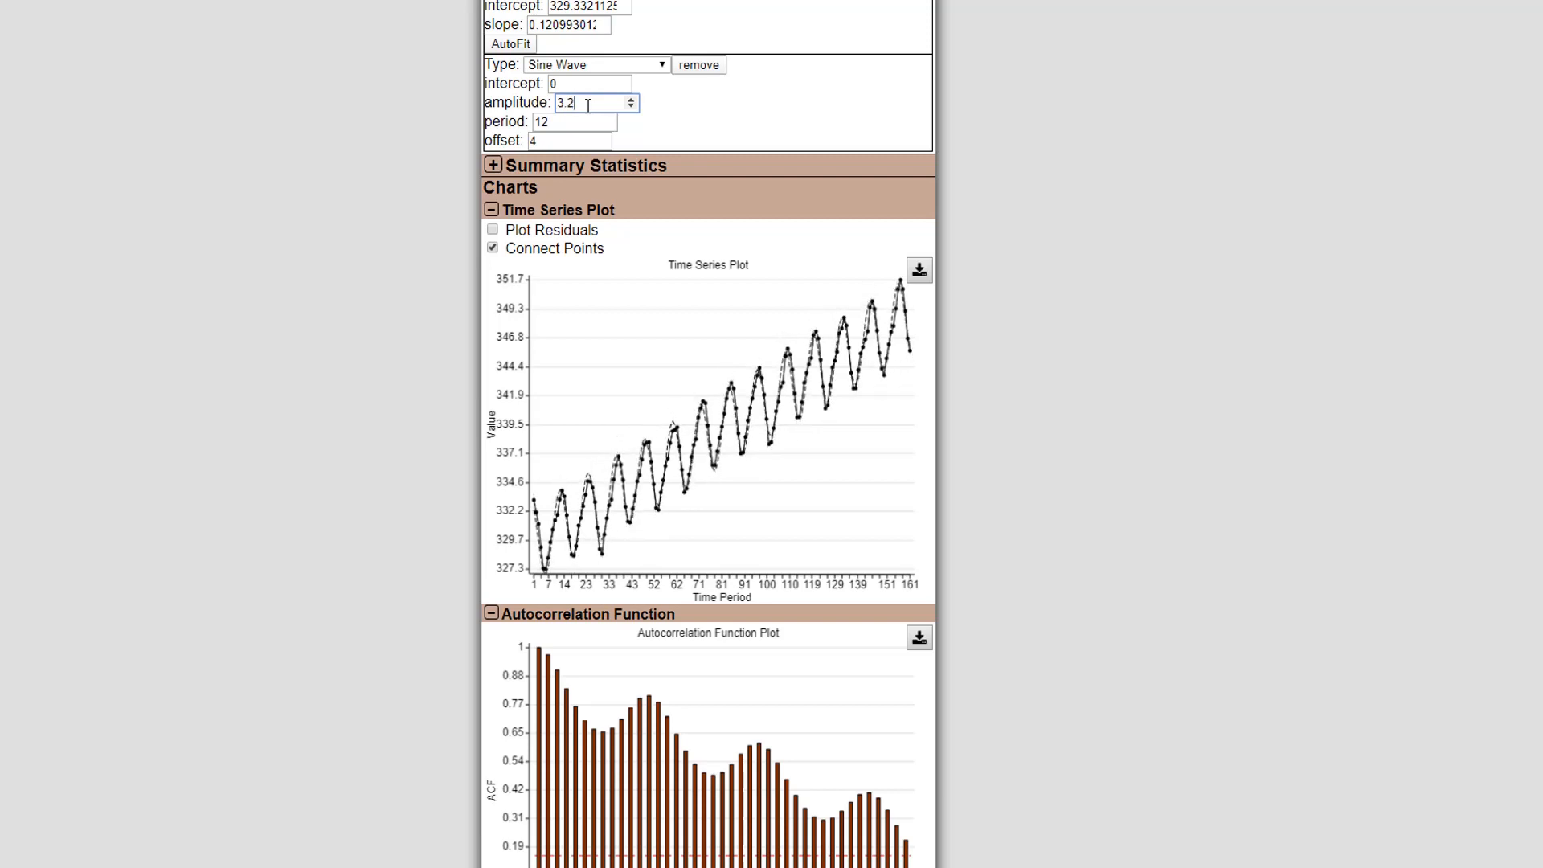
key("Up")
left_click(496, 233)
scroll(1039, 620, "down", 2)
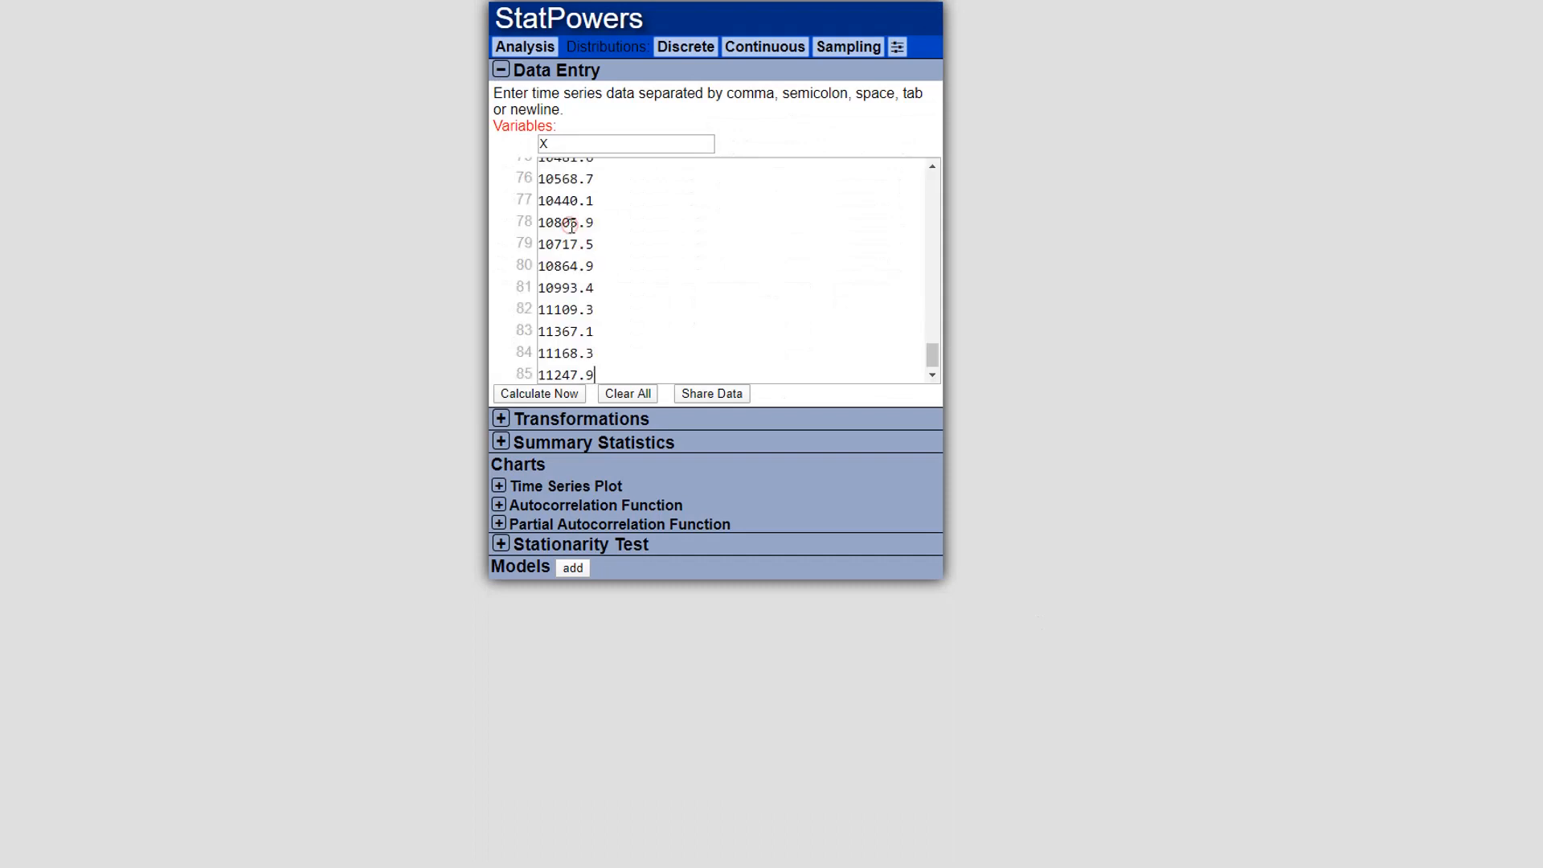
Step: Calculate the new 85-value series X and show its Time Series Plot and Partial Autocorrelation Function plot
left_click(559, 393)
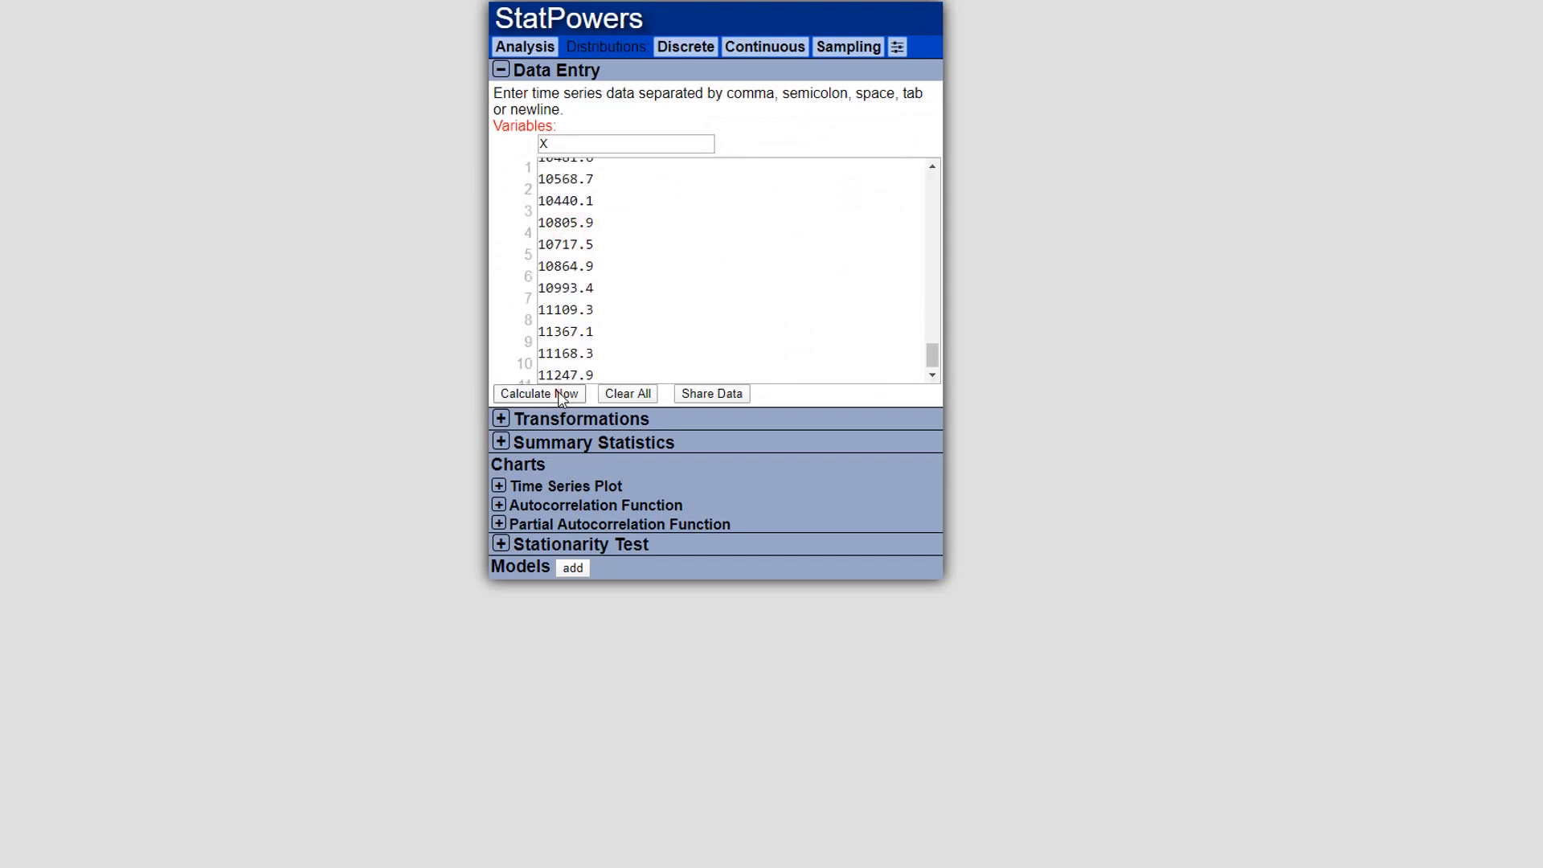
left_click(587, 492)
scroll(993, 472, "down", 1)
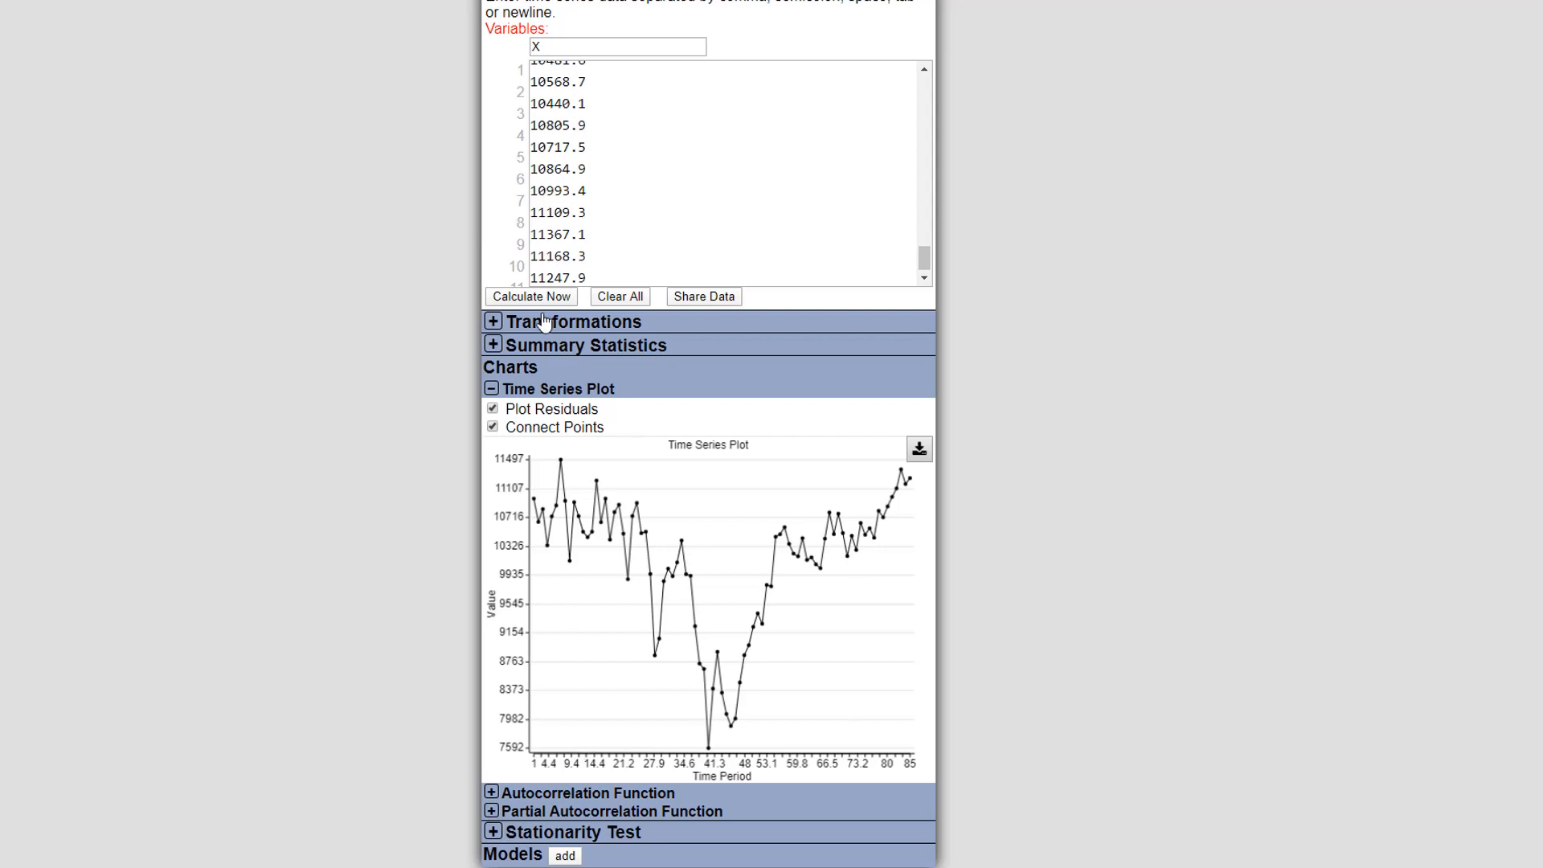
left_click(577, 812)
scroll(1108, 768, "down", 4)
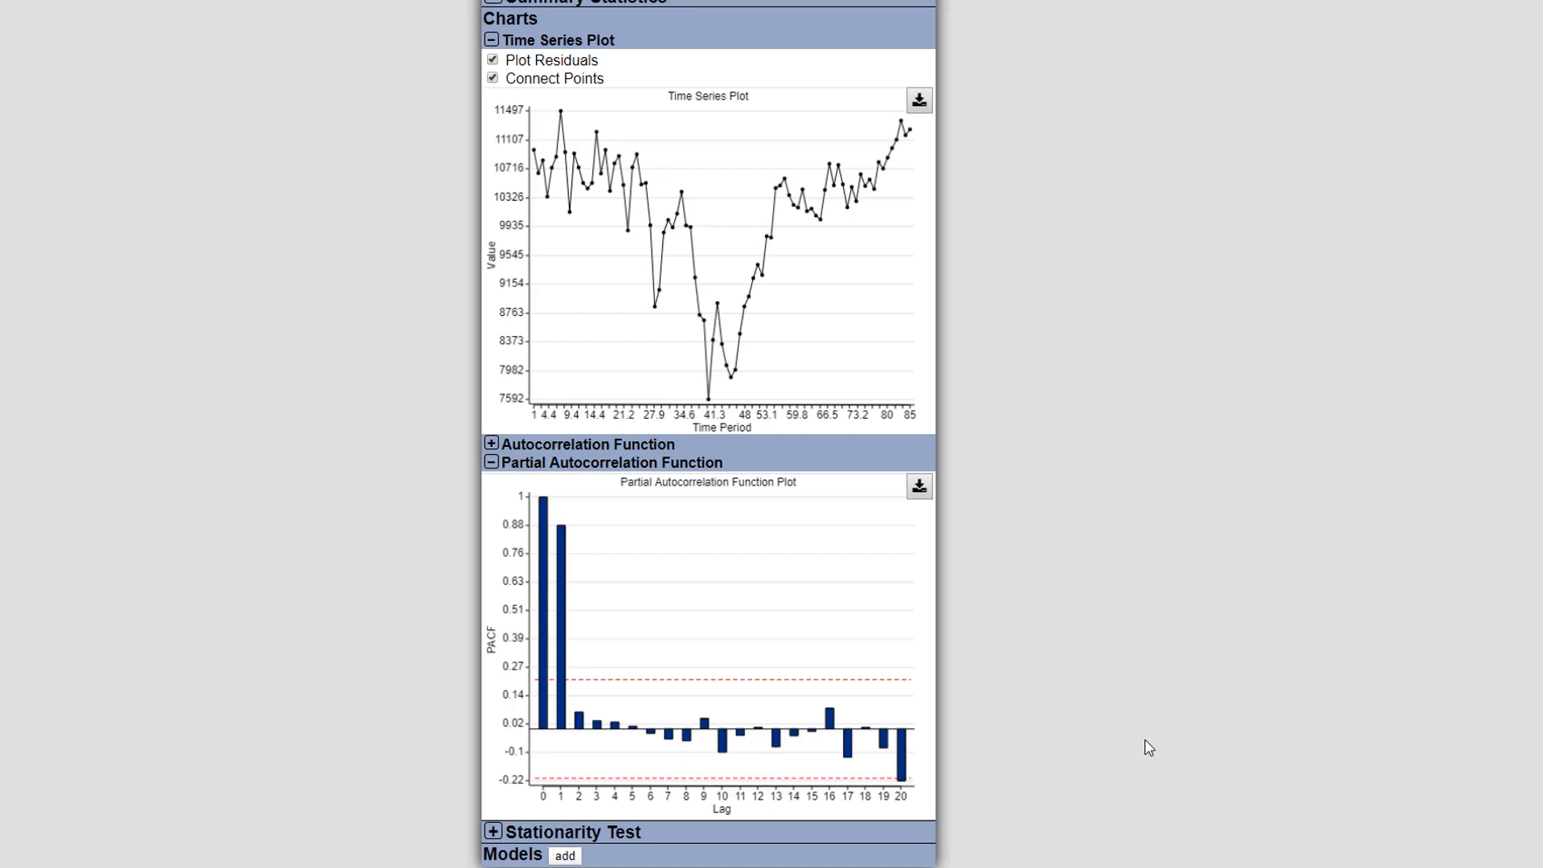
Step: Add an AR(p) model in red with p set to 1 to the X series
left_click(566, 856)
scroll(1120, 715, "down", 1)
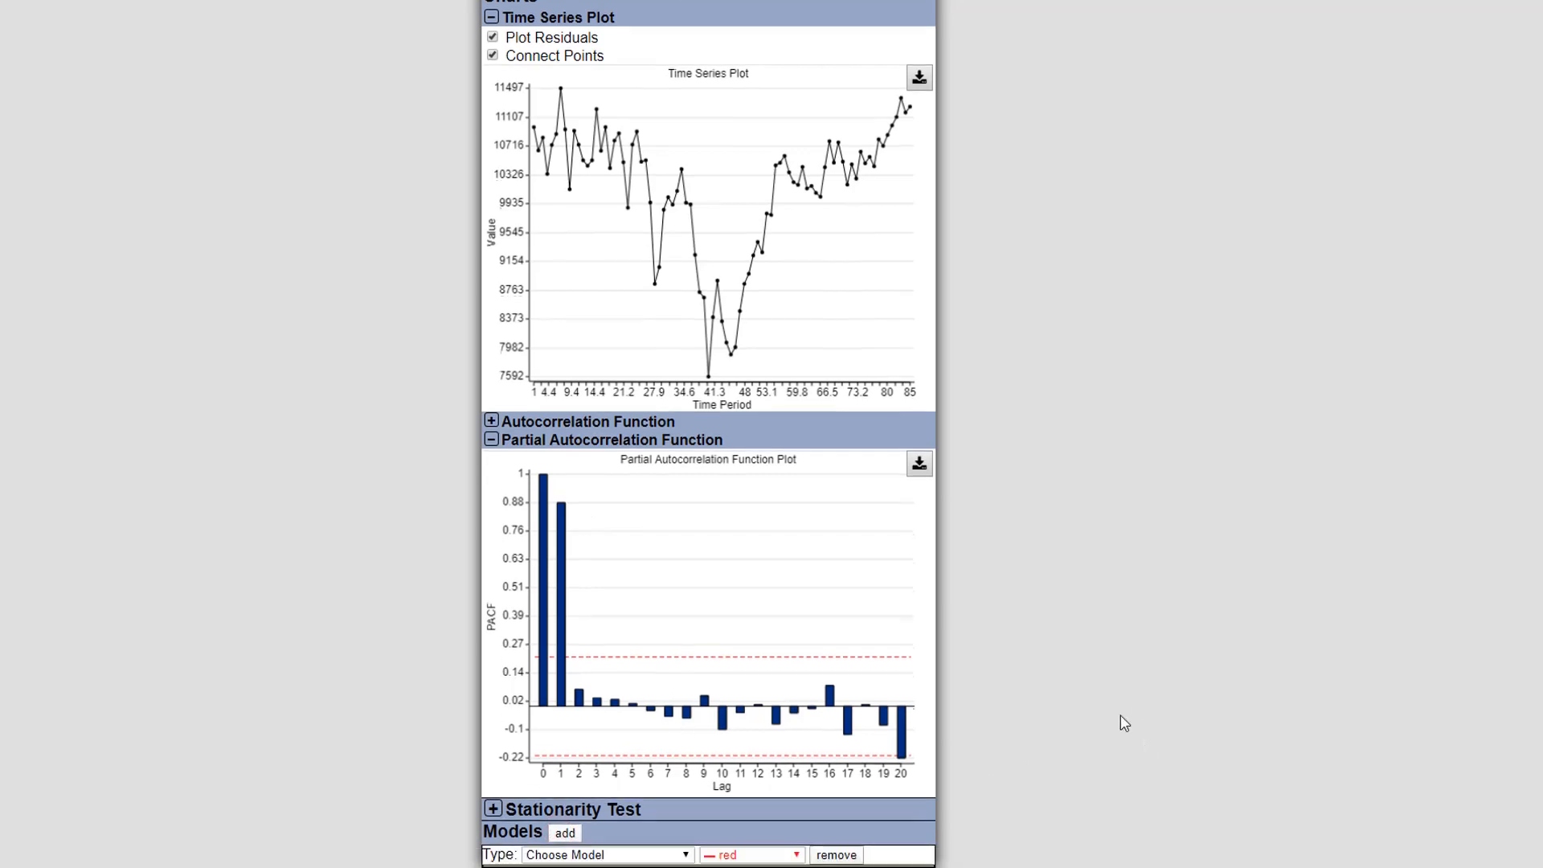
left_click(585, 853)
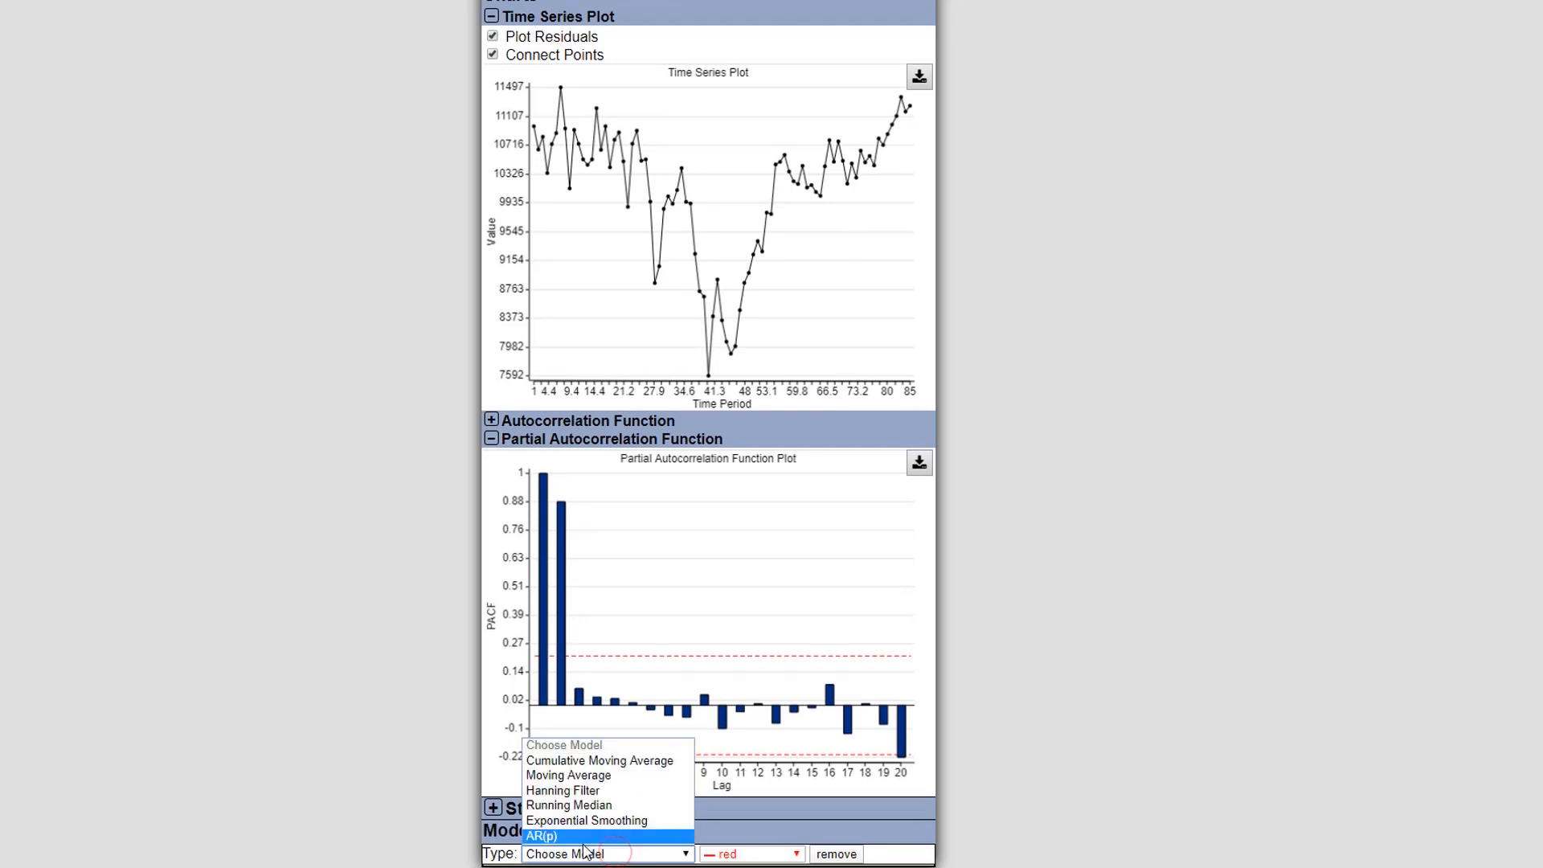
left_click(583, 839)
scroll(864, 785, "down", 1)
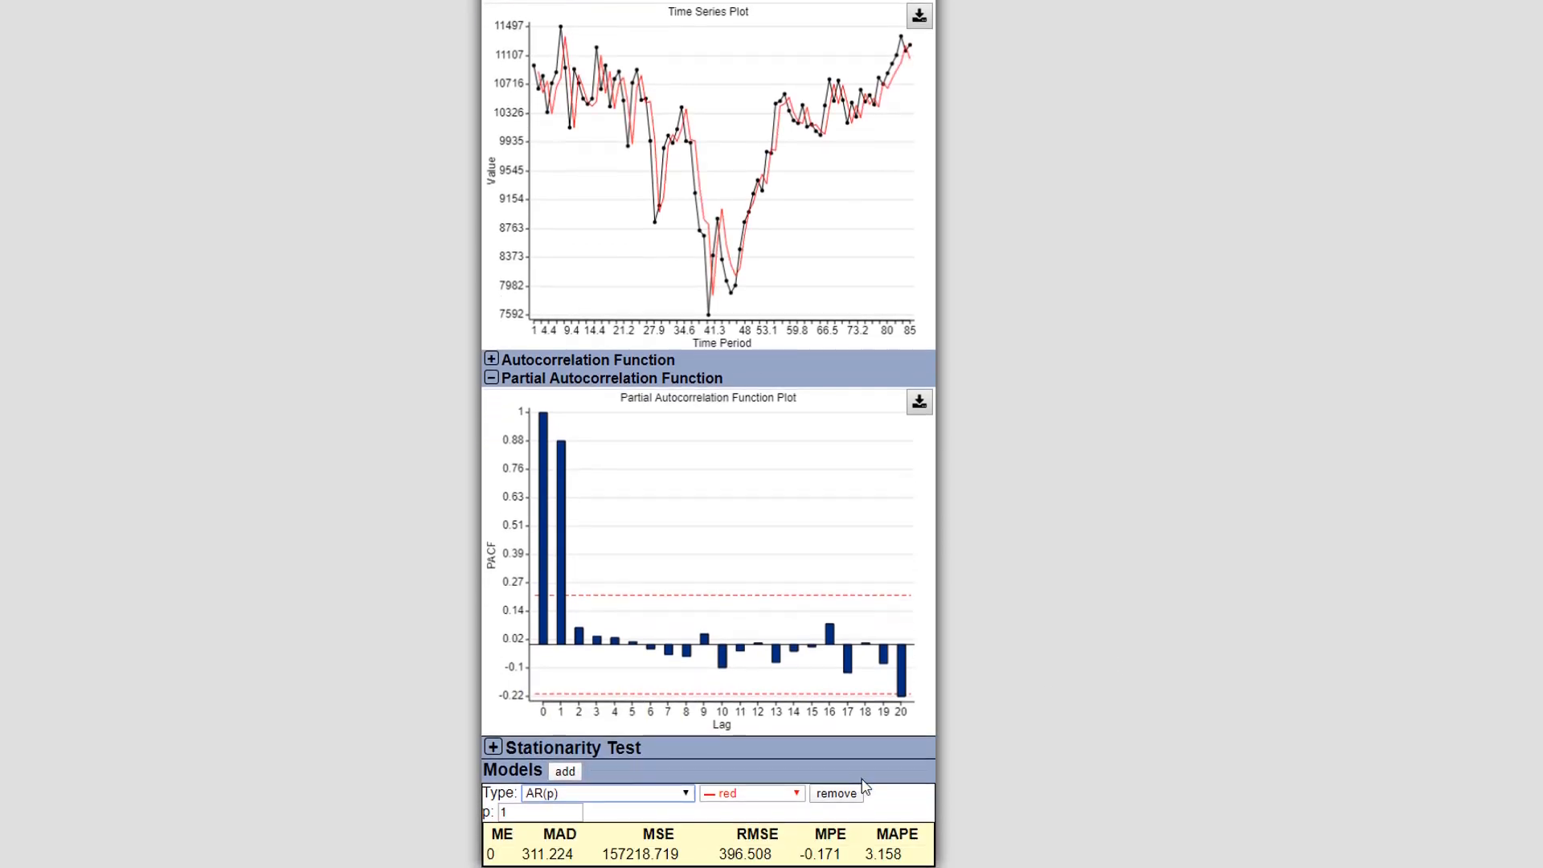
left_click(522, 812)
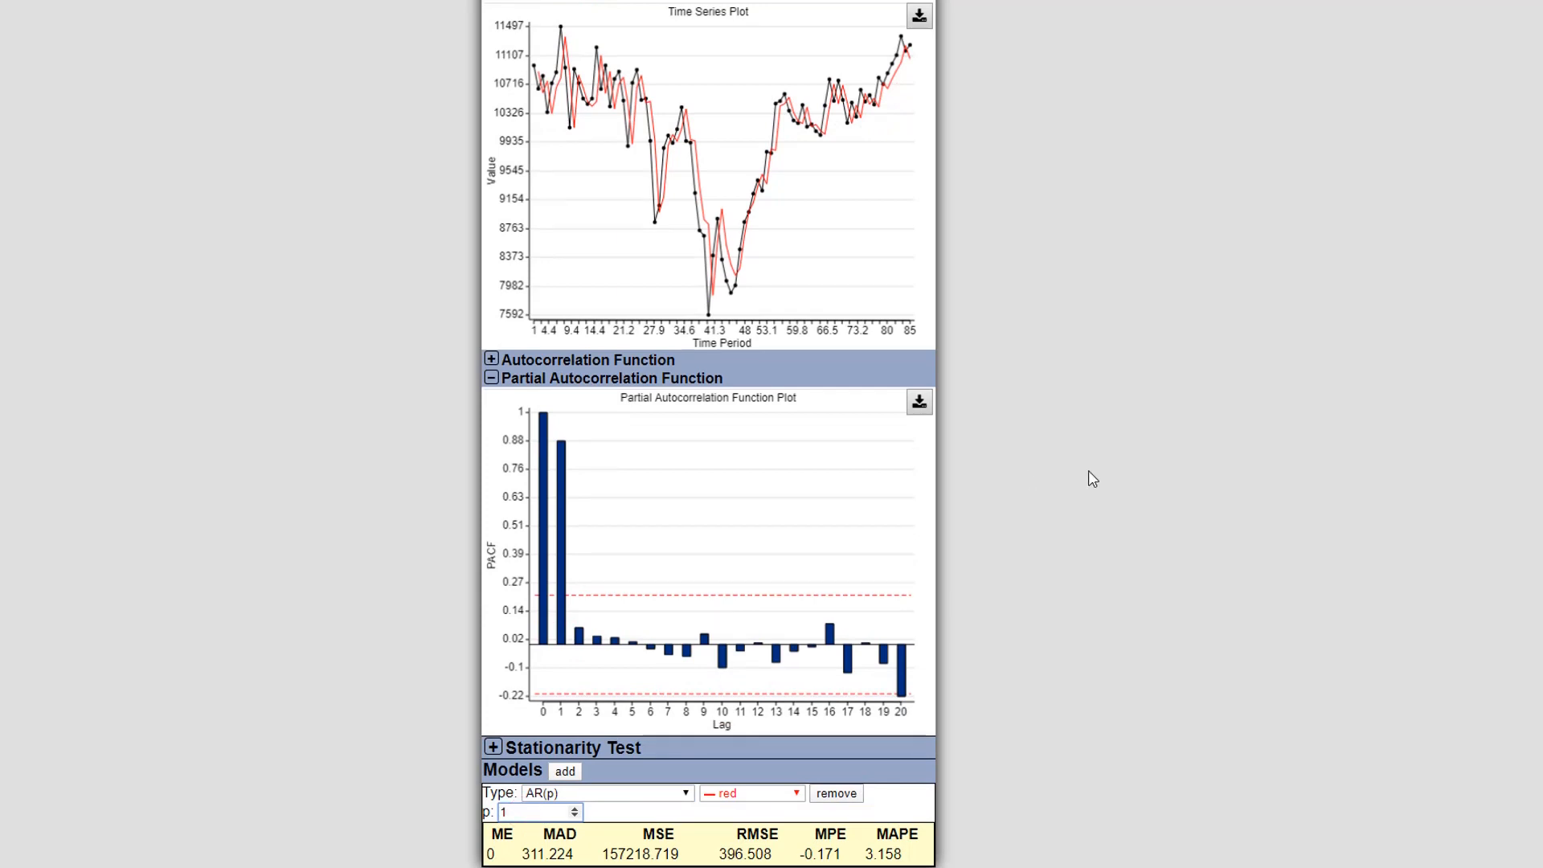
Step: Compare the AR model's fitted line with the time series and examine its error measures and the partial autocorrelation plot
scroll(1089, 472, "up", 5)
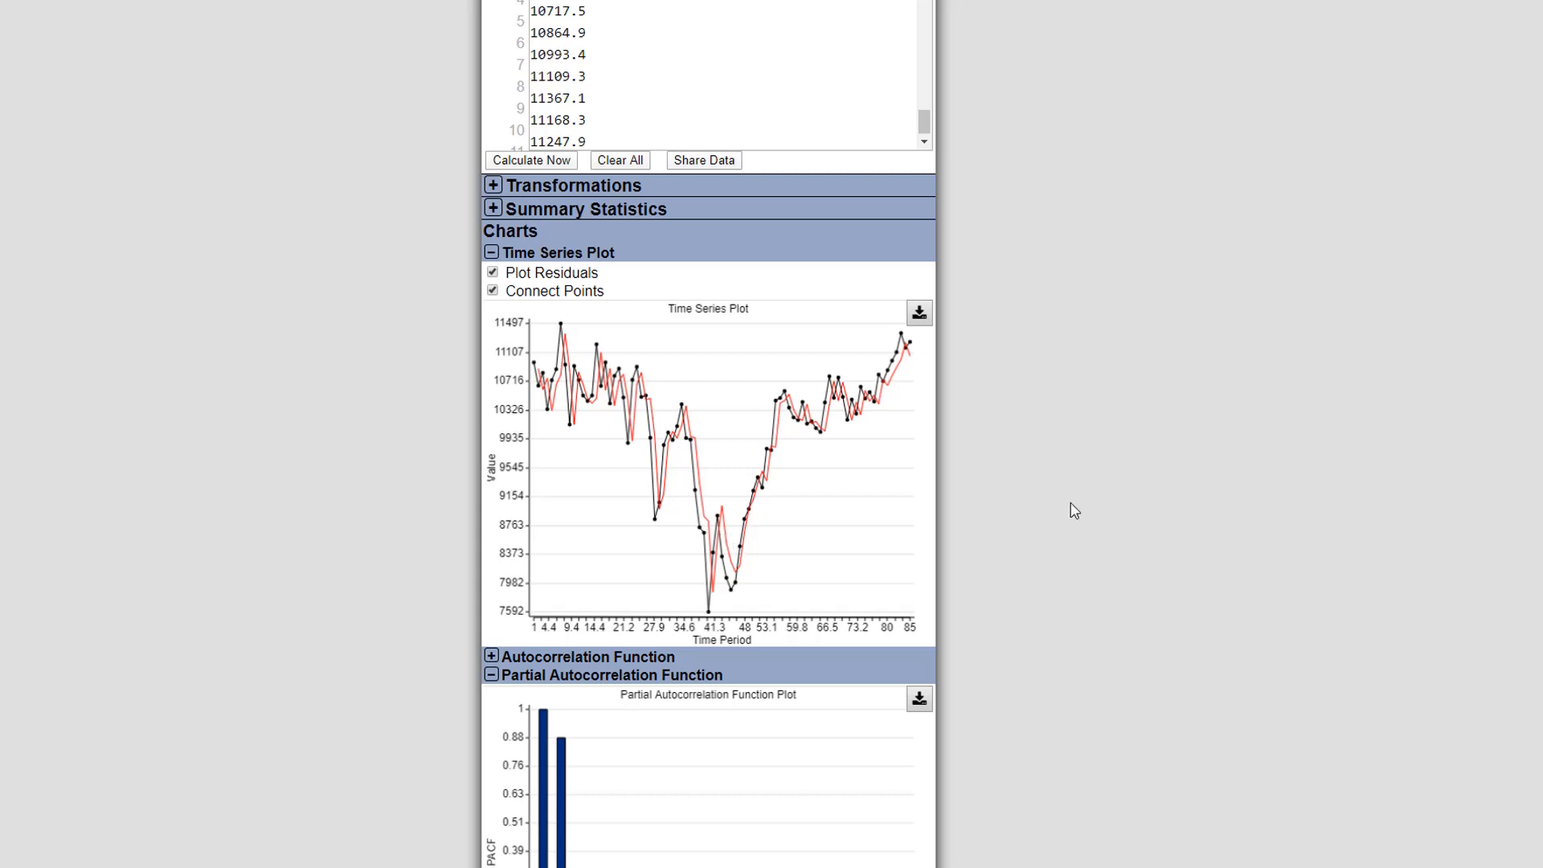
scroll(1074, 510, "down", 2)
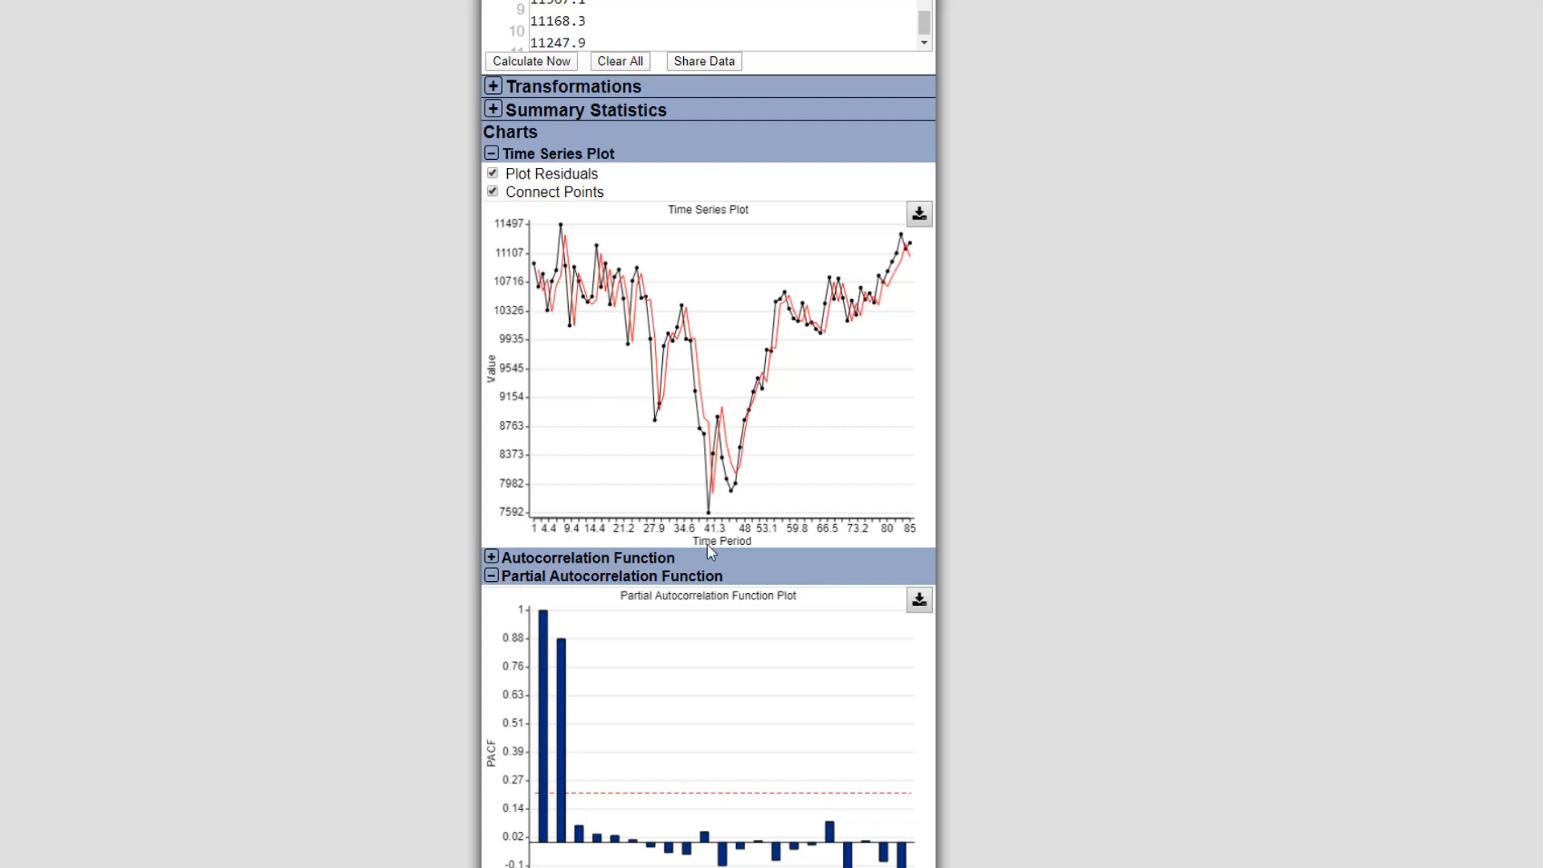
scroll(710, 553, "down", 3)
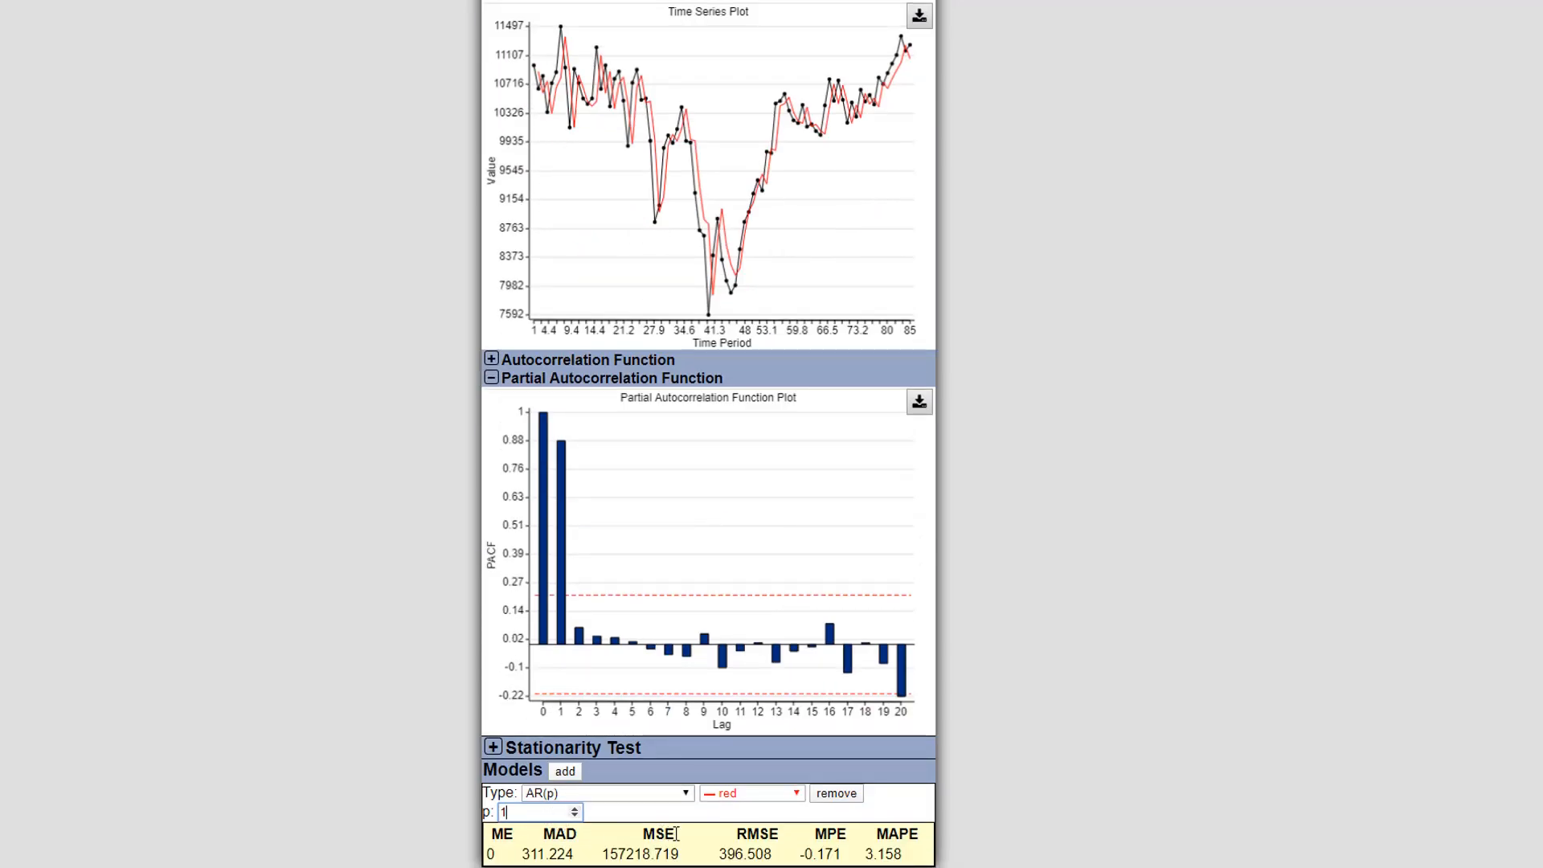
scroll(1037, 725, "up", 1)
scroll(1036, 725, "up", 1)
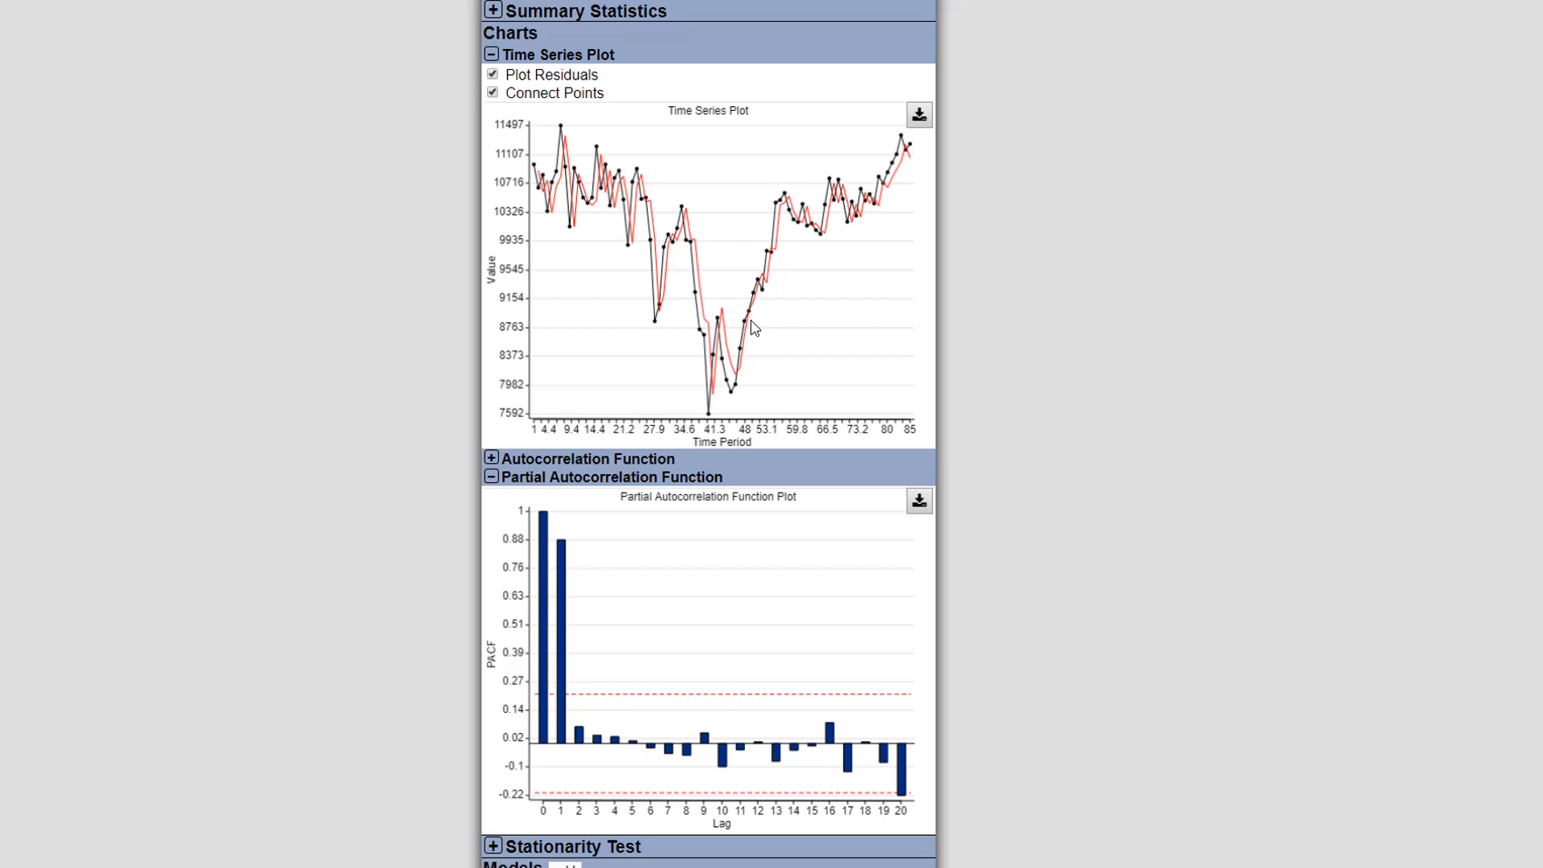
Step: Add a blue Moving Average model with a span of 2 alongside the AR(p) model
scroll(1059, 559, "down", 1)
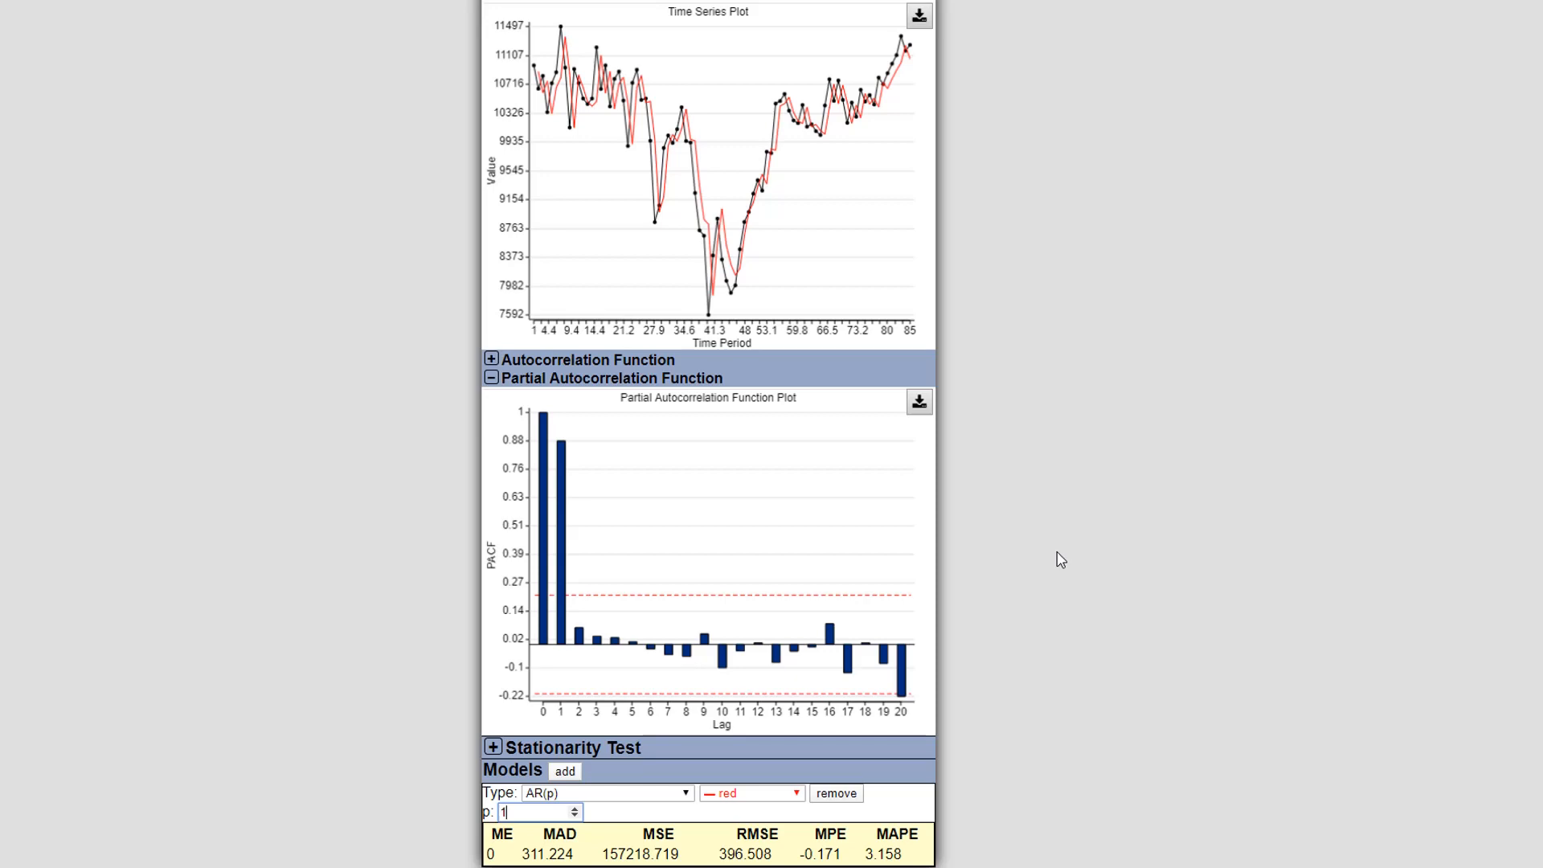
left_click(565, 771)
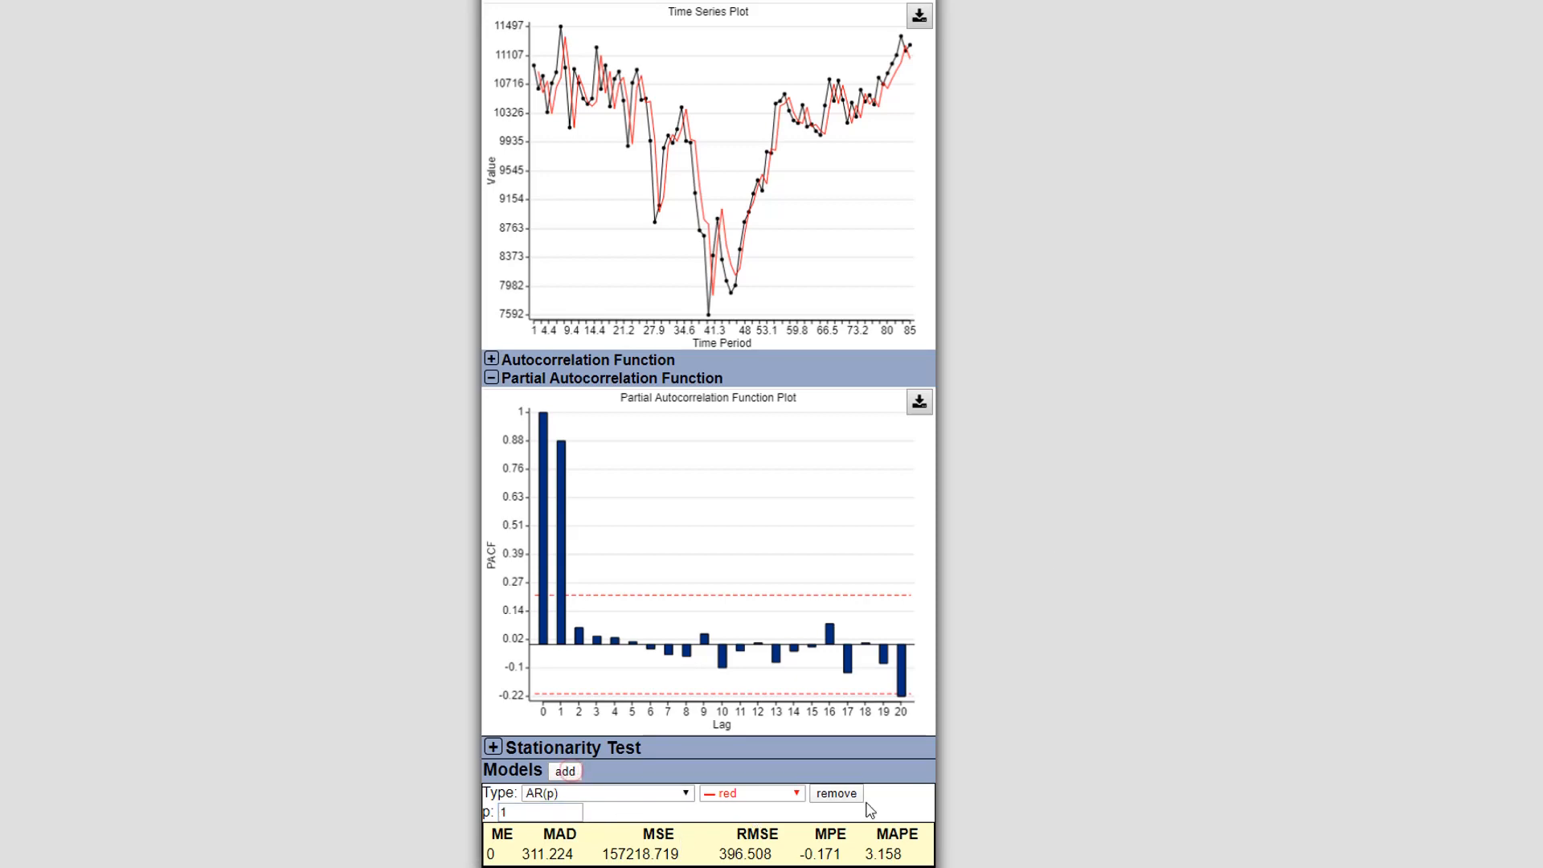
left_click(647, 854)
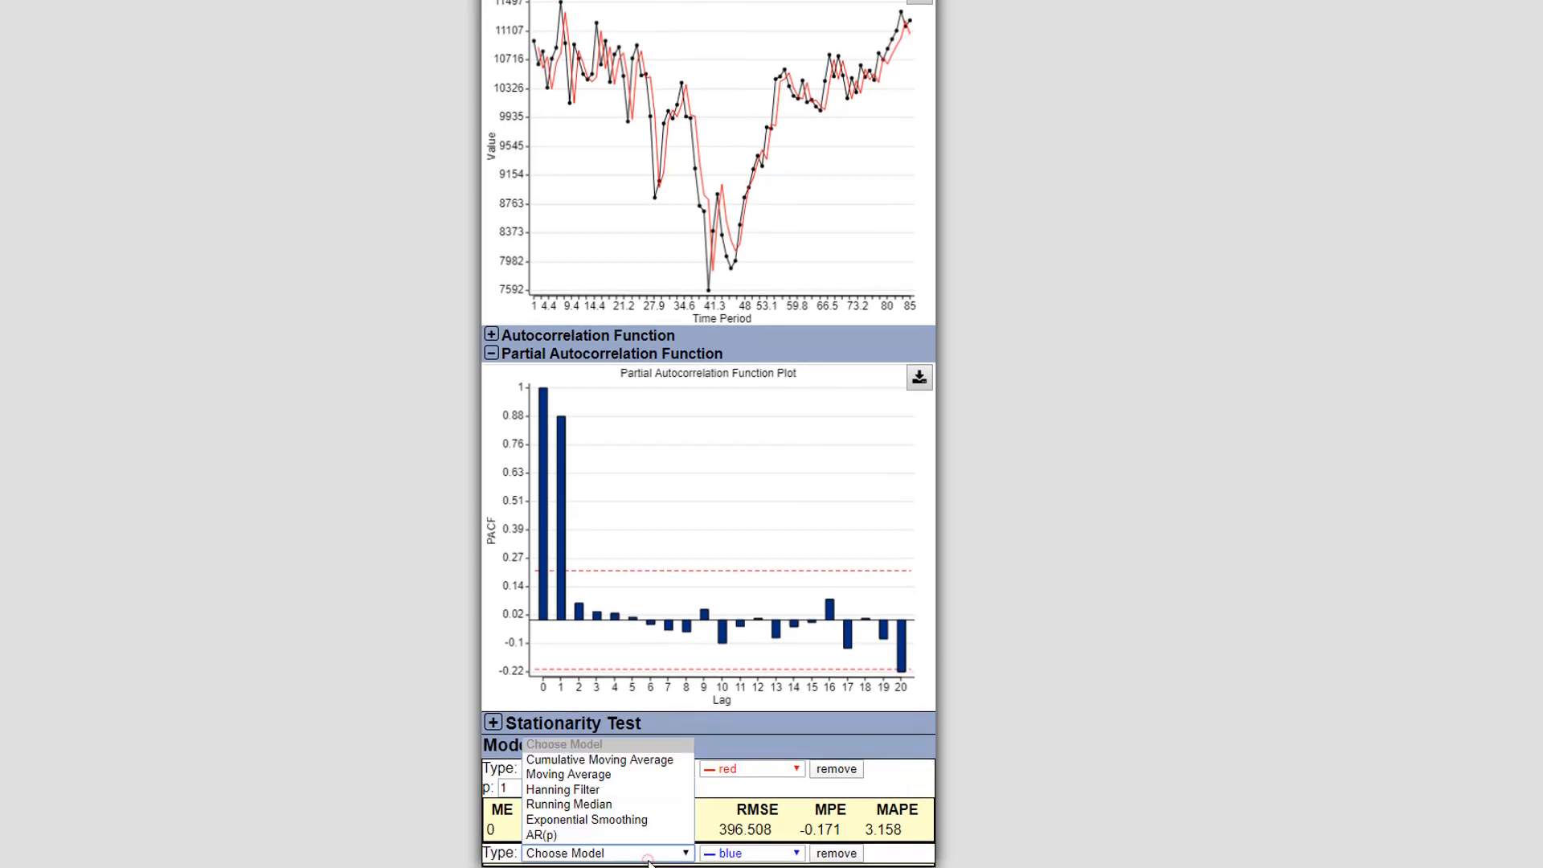
left_click(600, 774)
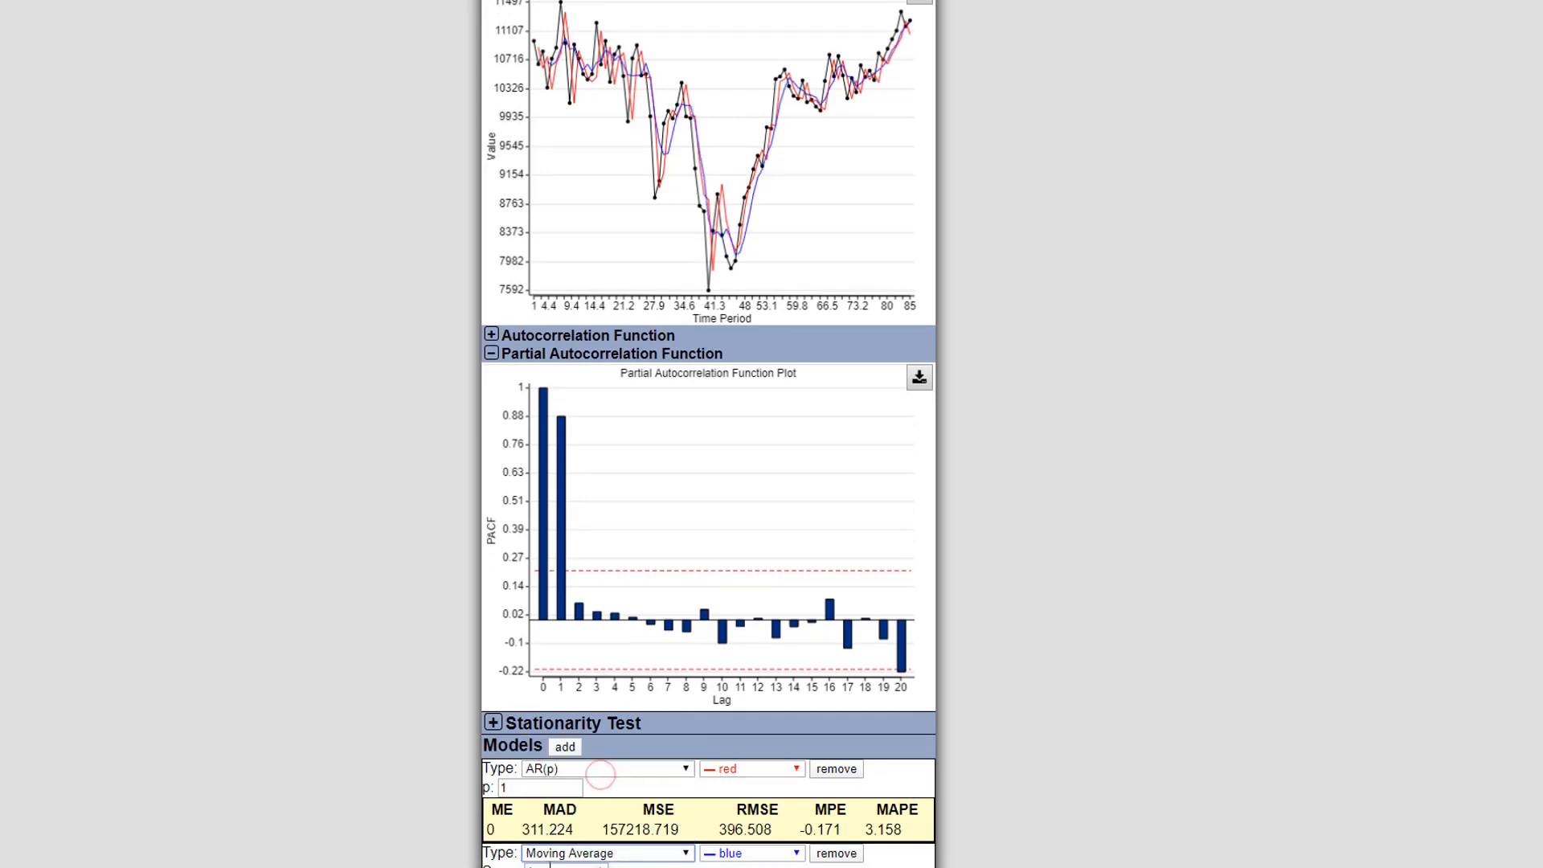
left_click(548, 866)
key("BackSpace")
type("2")
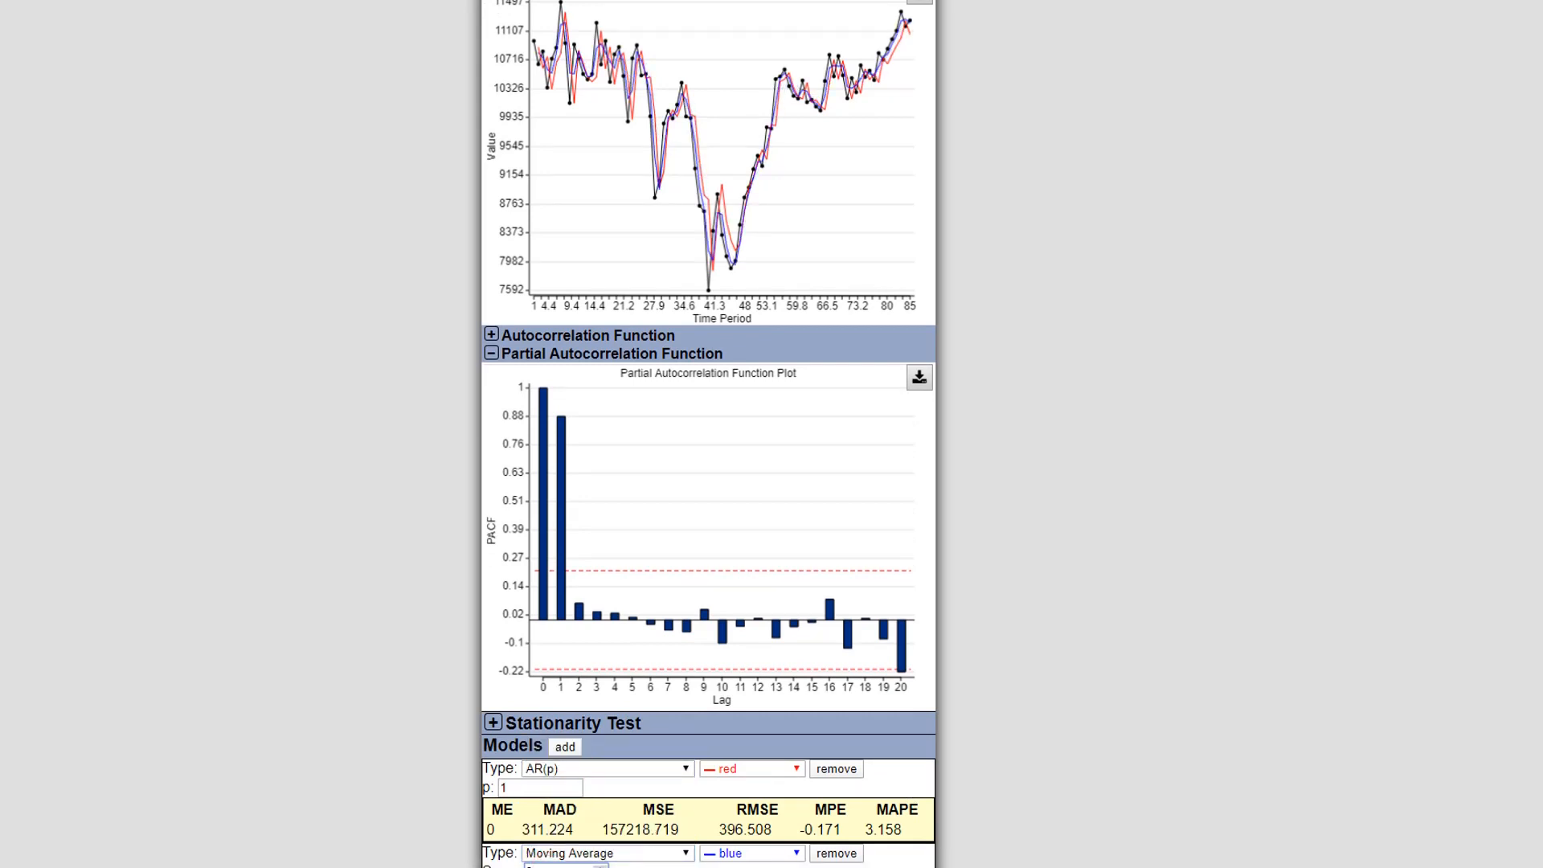
Step: Compare the Moving Average model's fit and error measures with the AR(p) model's, and remove the Moving Average model
left_click(999, 334)
scroll(999, 335, "up", 2)
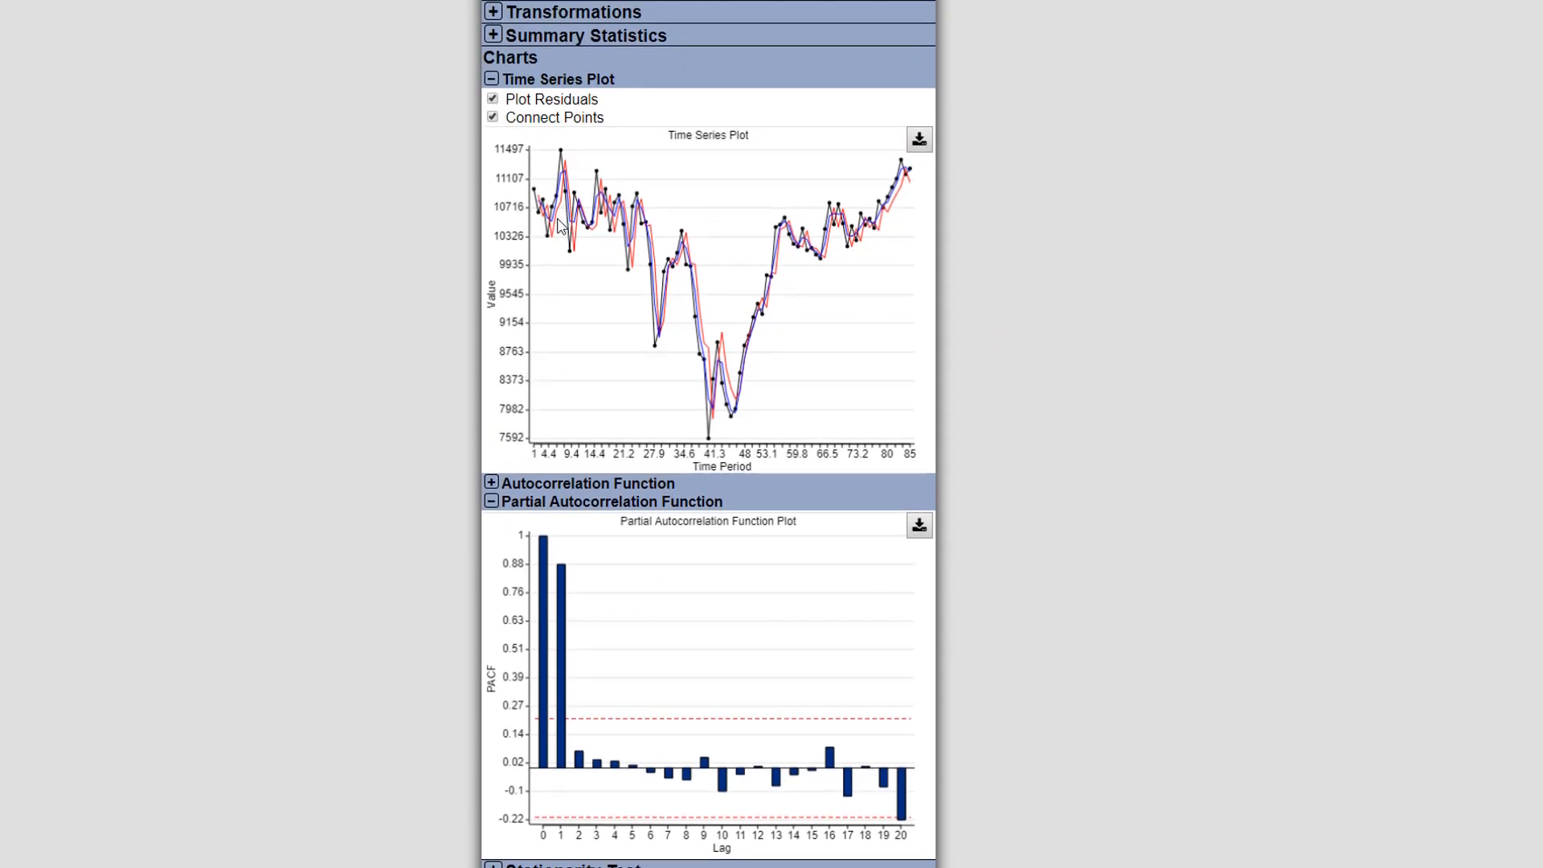
scroll(926, 467, "down", 3)
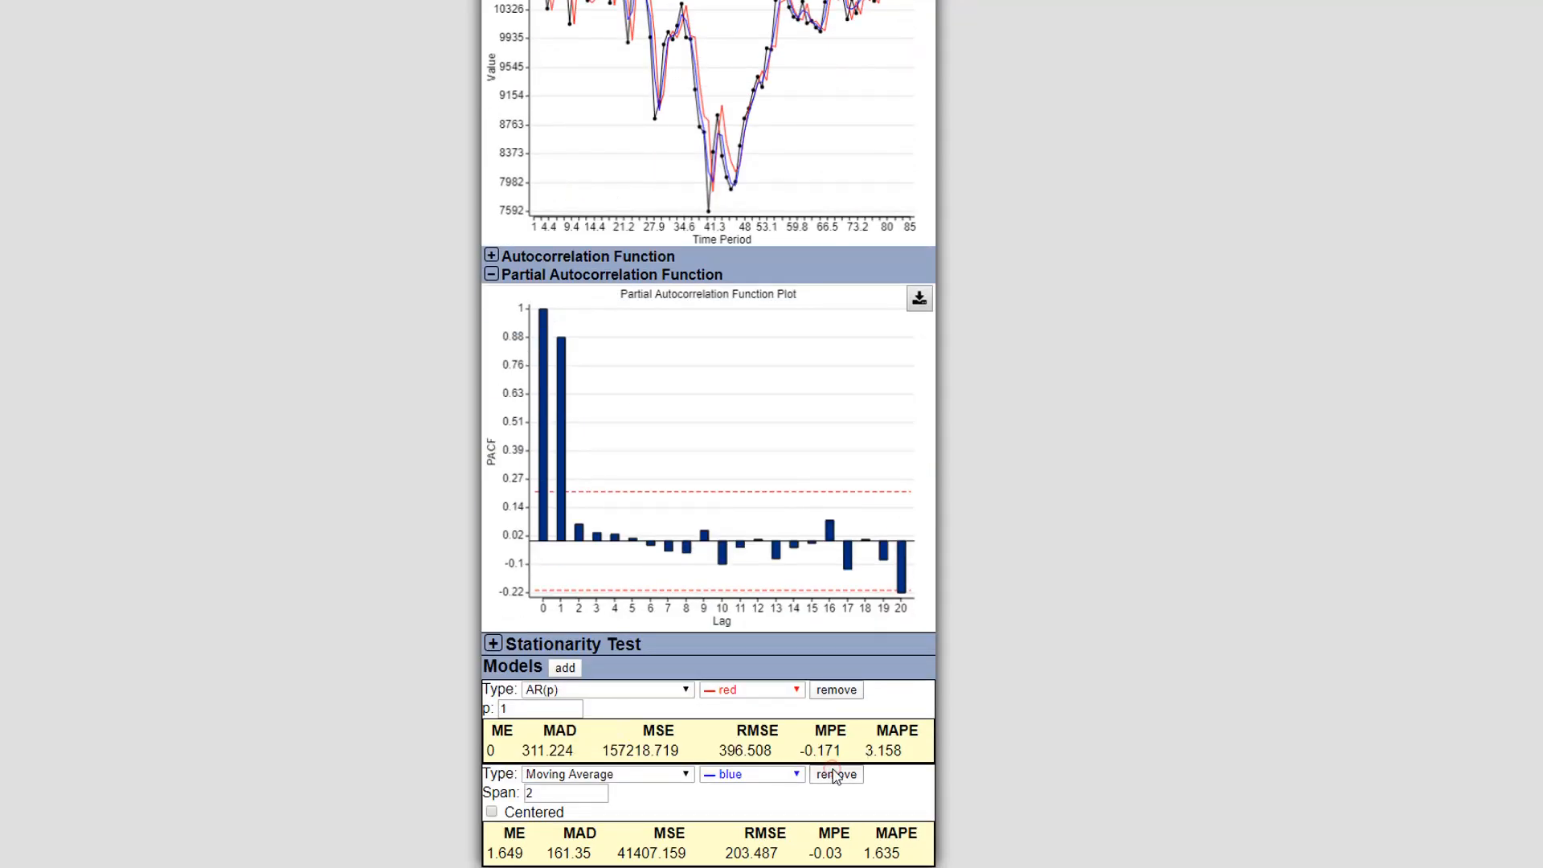
left_click(834, 773)
Step: Add a Difference transformation with lag 1 to the X series
scroll(1048, 590, "up", 4)
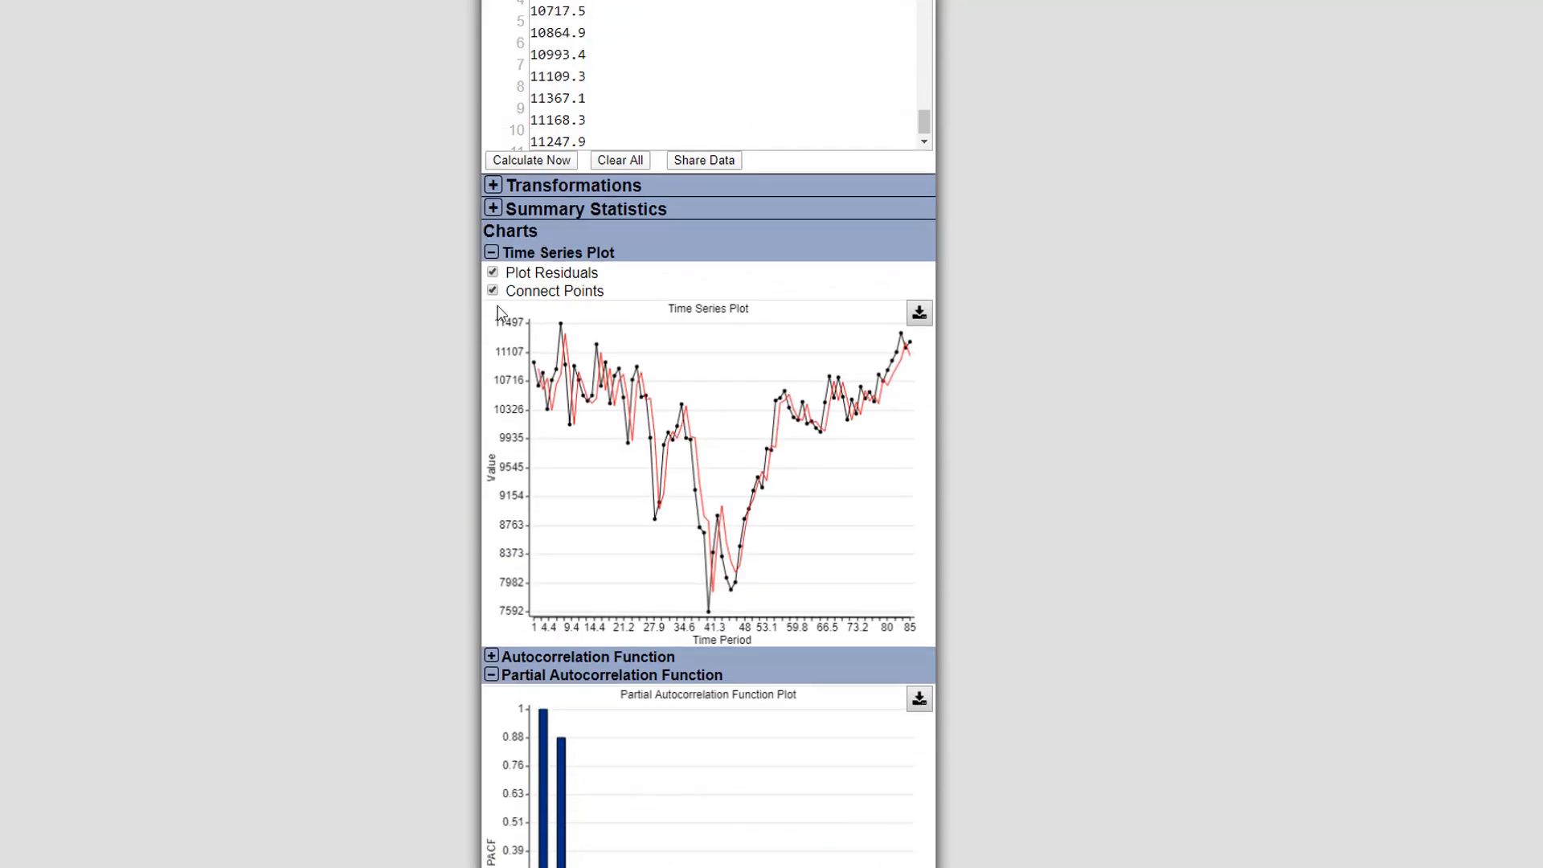
left_click(536, 188)
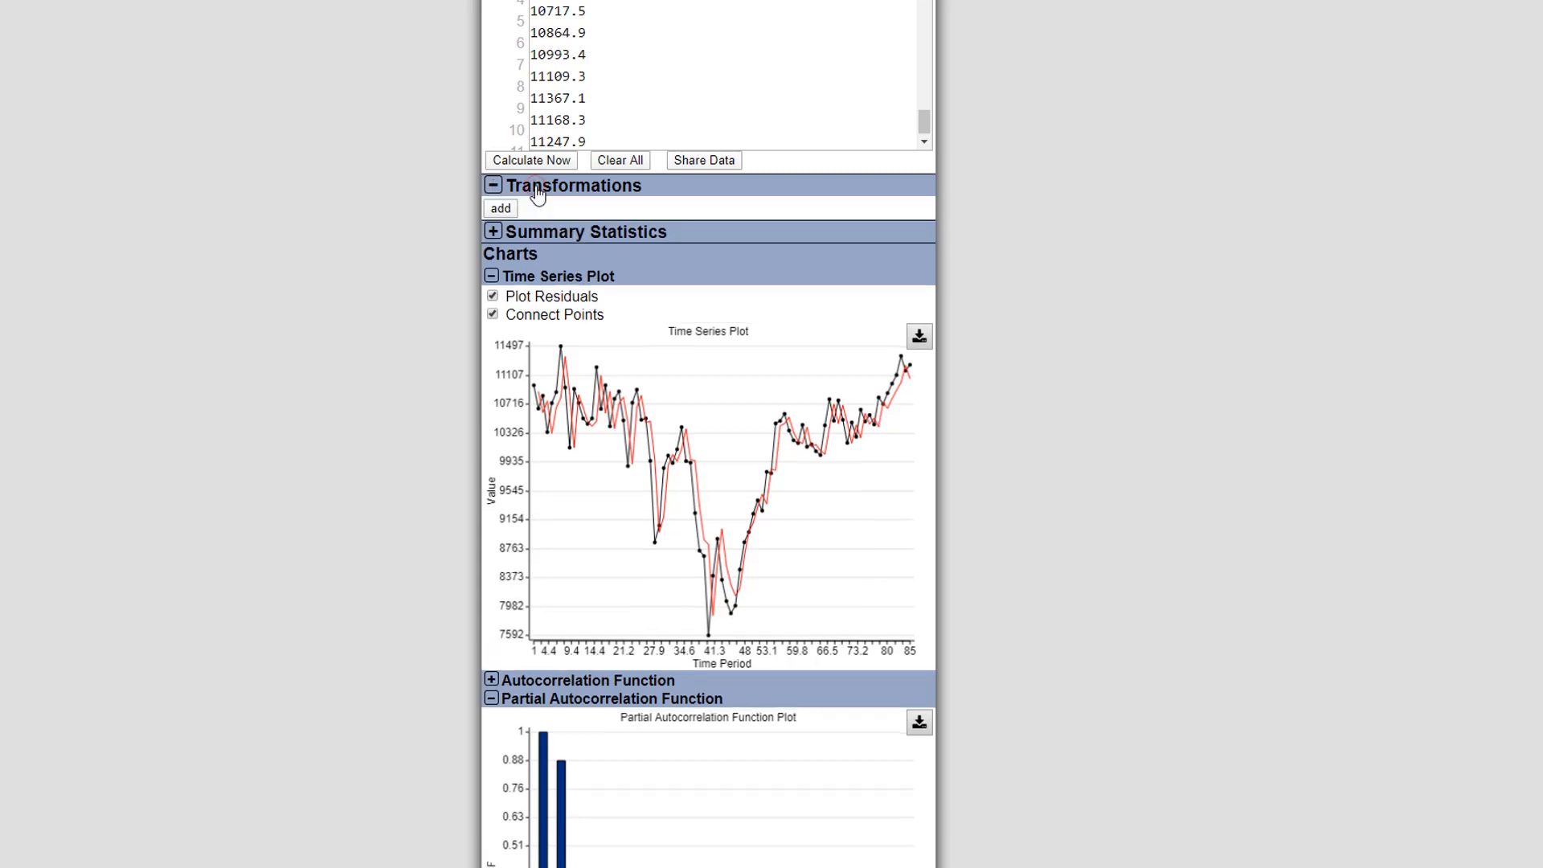
left_click(500, 208)
left_click(557, 229)
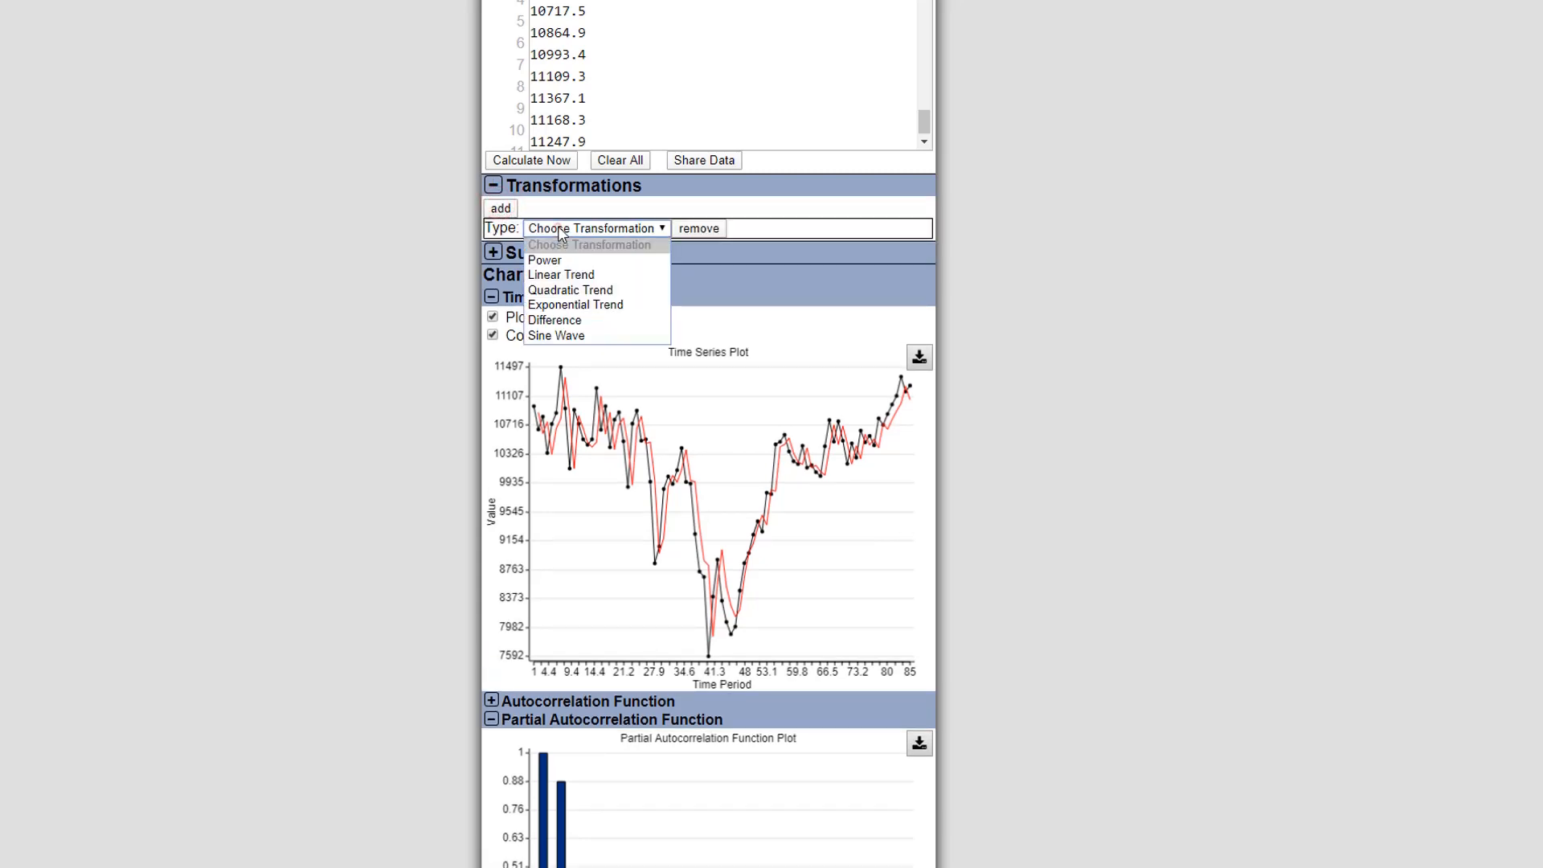
left_click(562, 321)
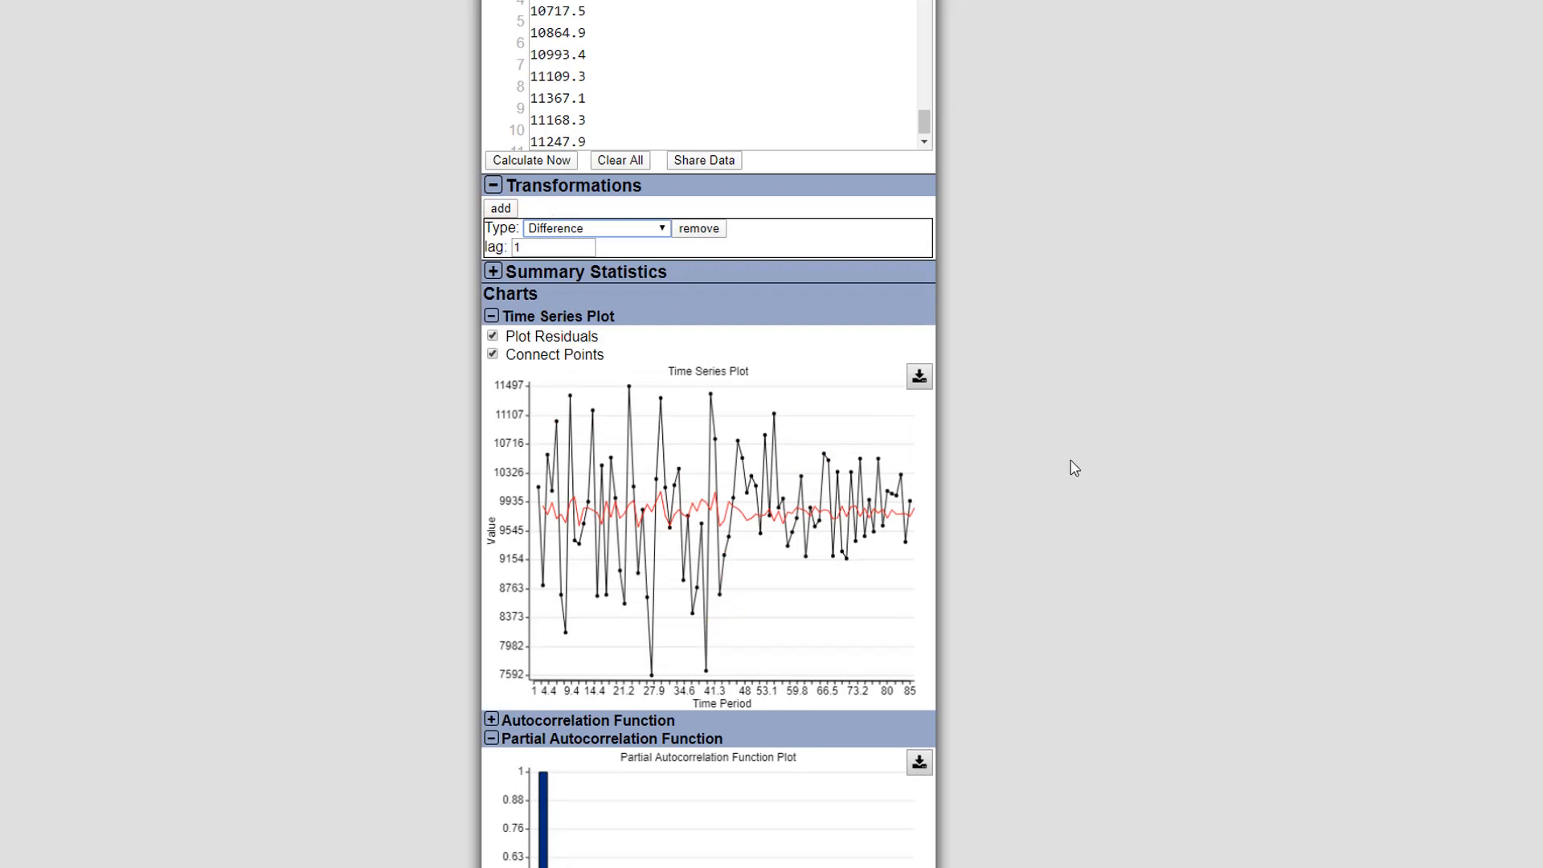
Step: Examine the differenced series' partial autocorrelation plot, and show the Autocorrelation Function plot in its place
scroll(1074, 467, "down", 5)
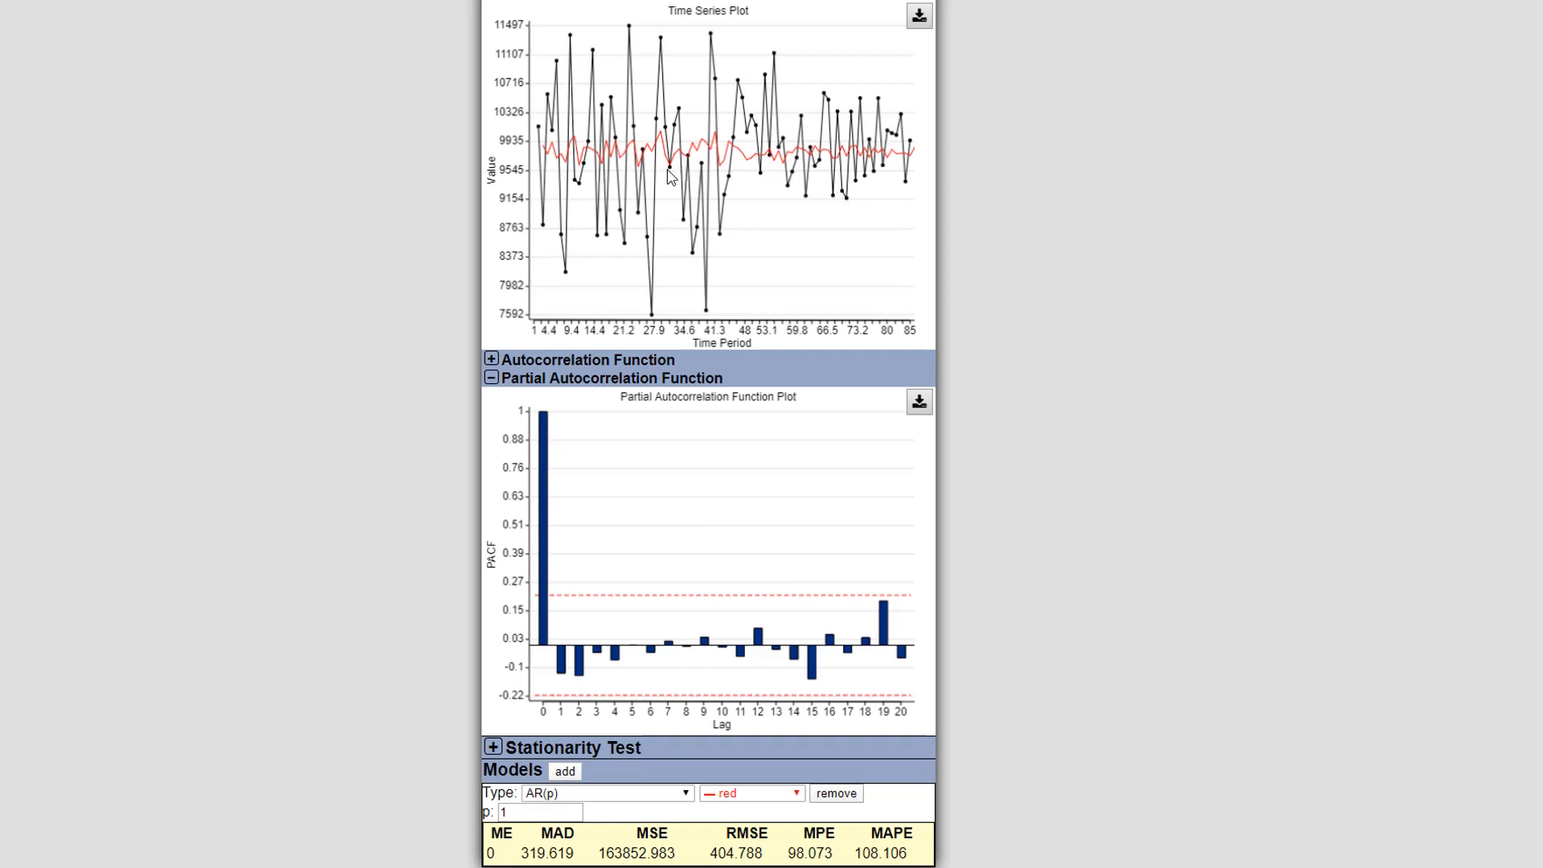
scroll(989, 192, "up", 1)
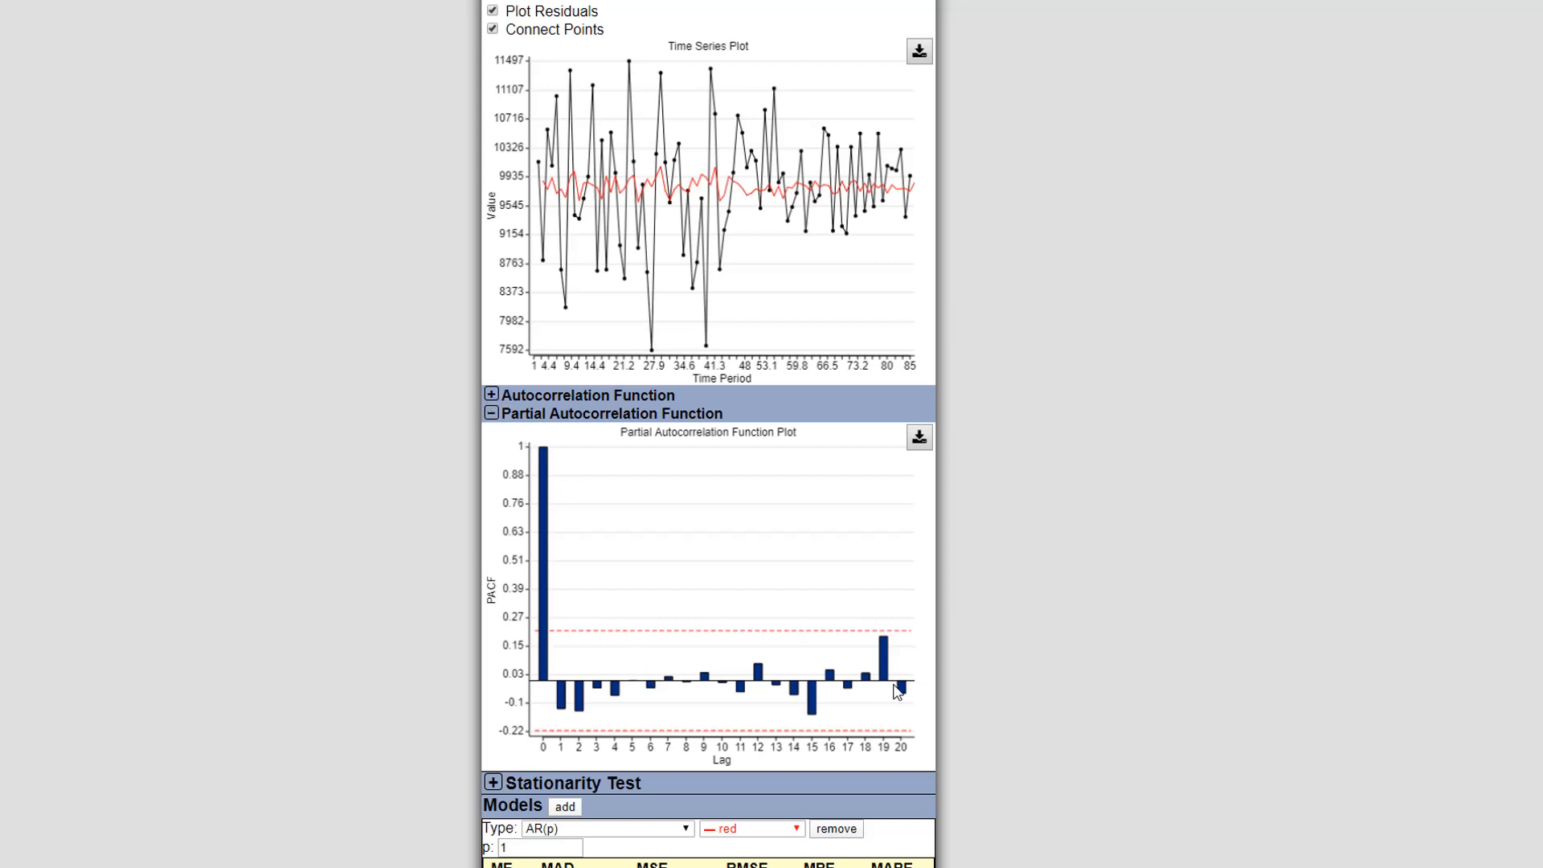
left_click(491, 413)
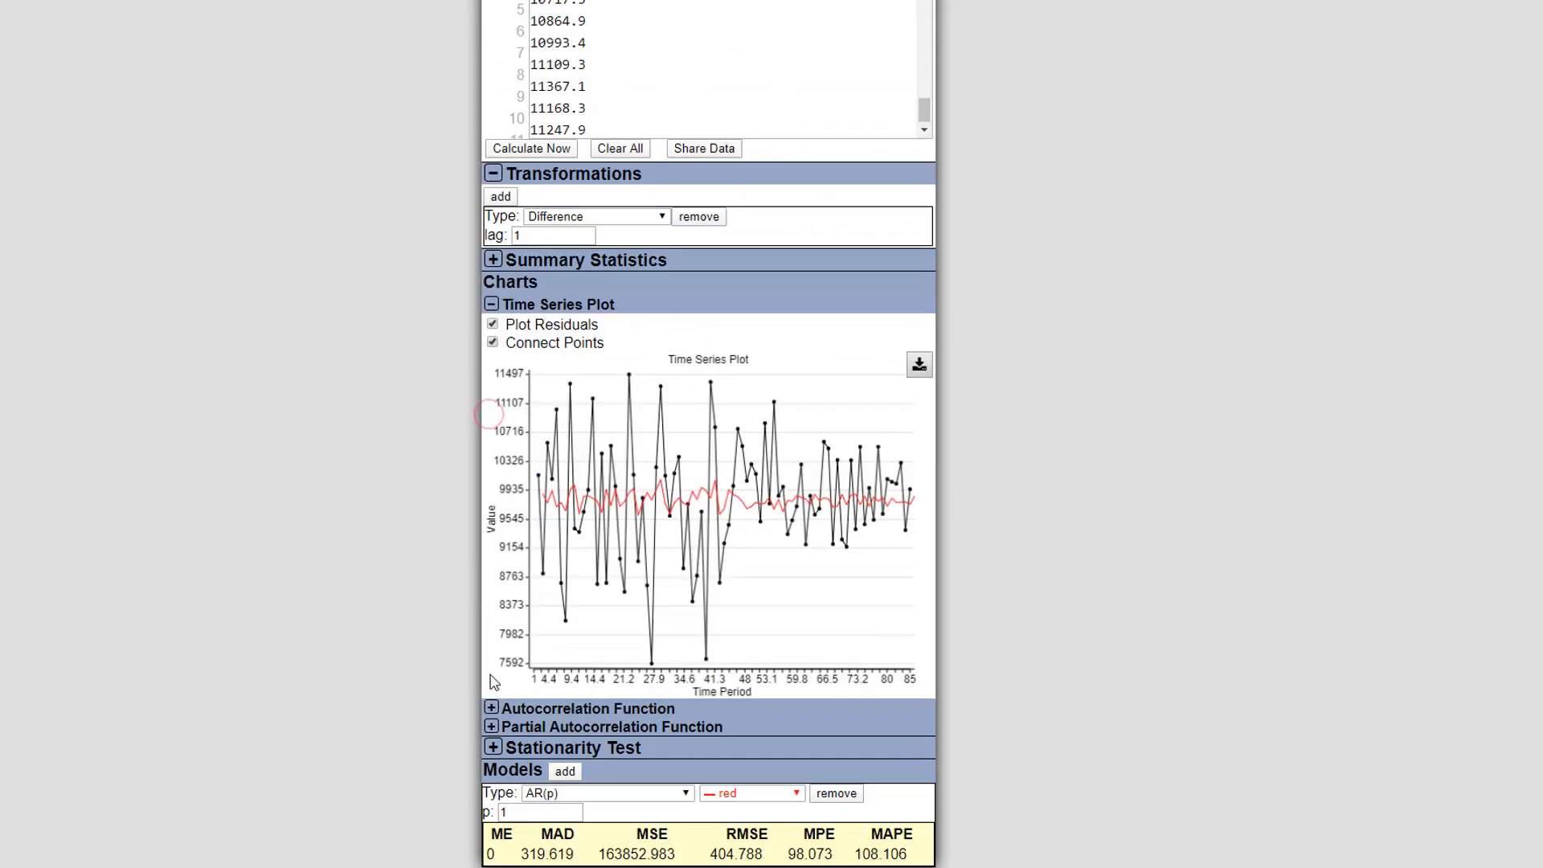
left_click(491, 707)
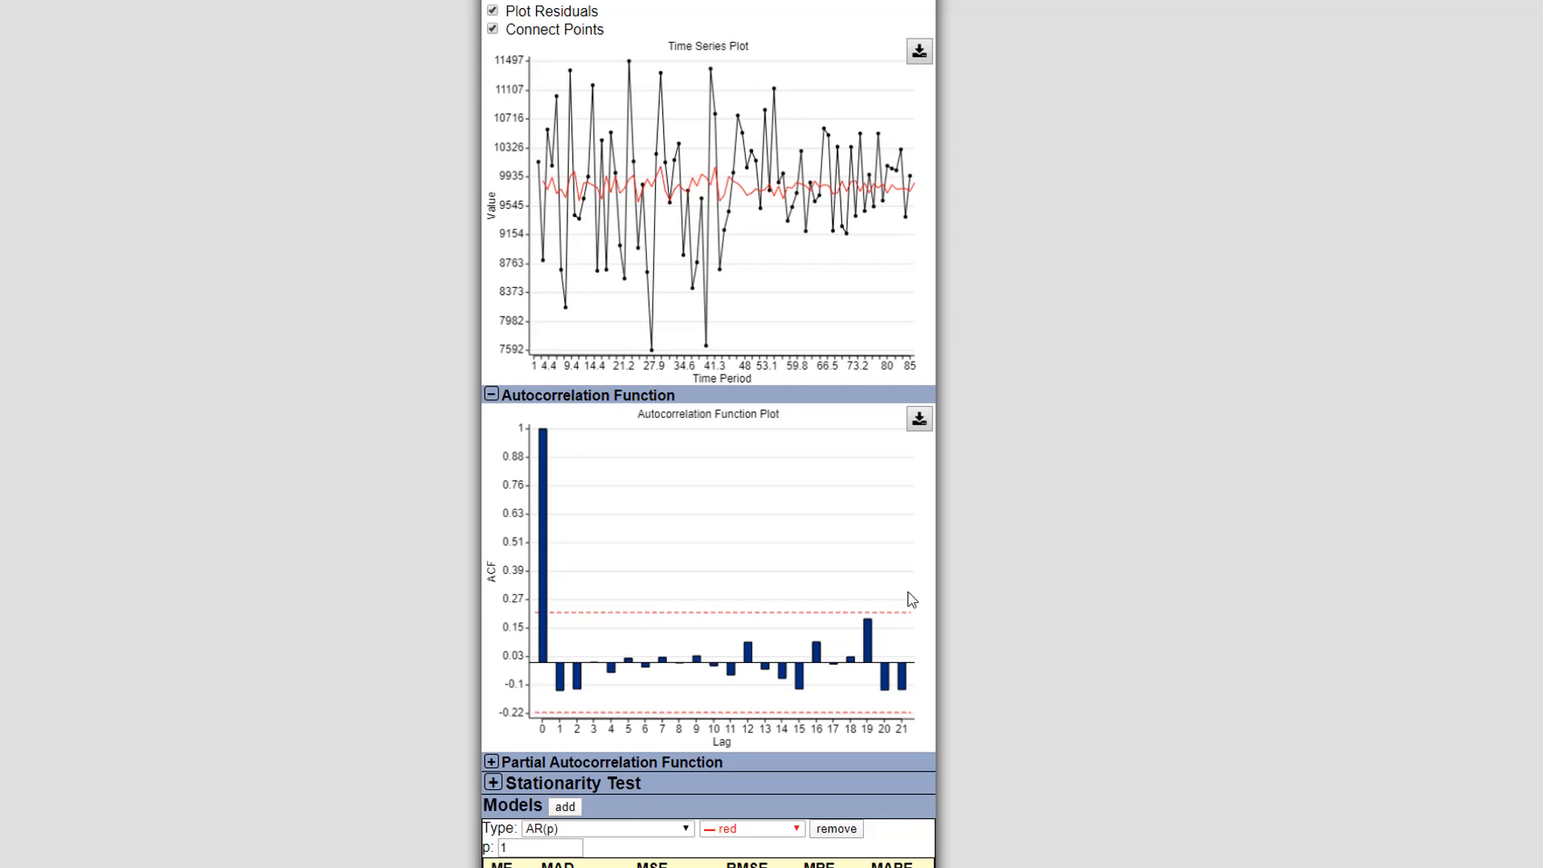
Step: Show the Stationarity Test for the differenced series and read the Dickey-Fuller results
scroll(913, 600, "down", 1)
left_click(604, 748)
scroll(1029, 714, "down", 2)
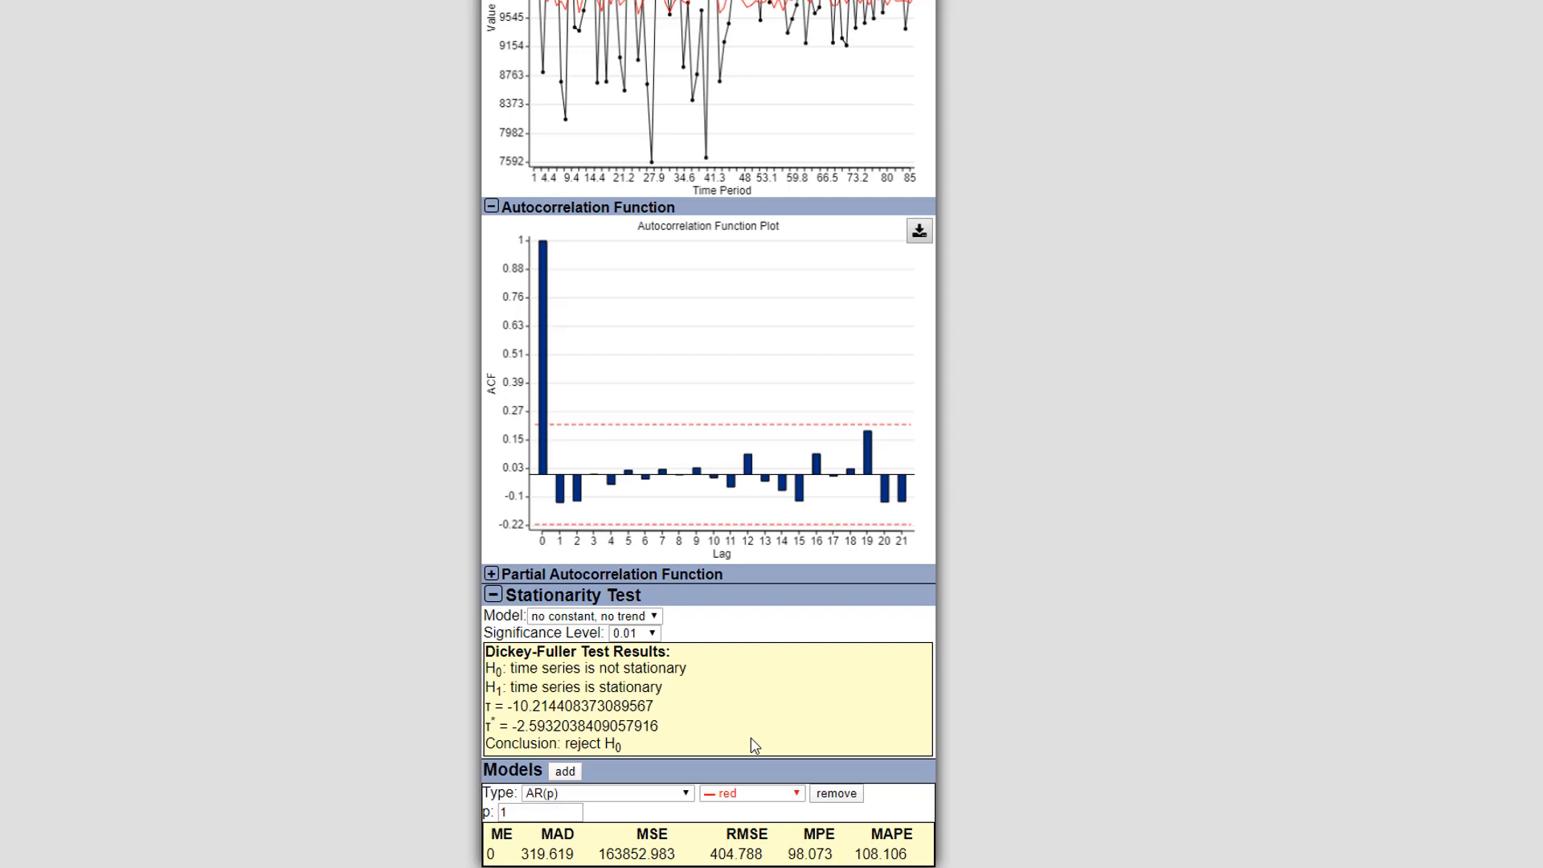
Step: Switch Plot Residuals off and back on to compare the original series and its autocorrelation with the differenced series
scroll(755, 745, "up", 4)
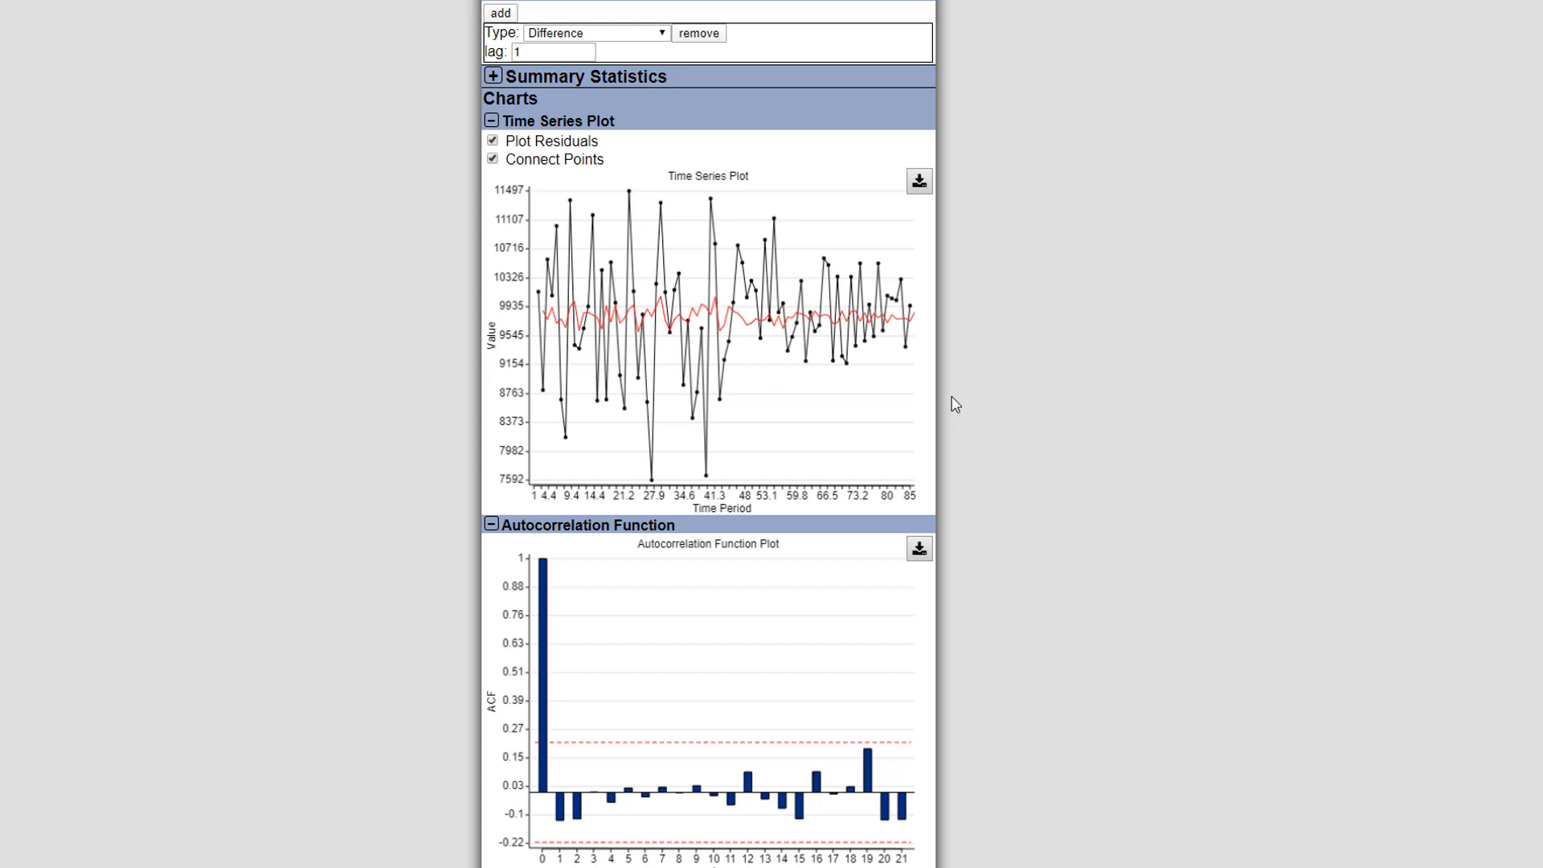
scroll(946, 313, "up", 1)
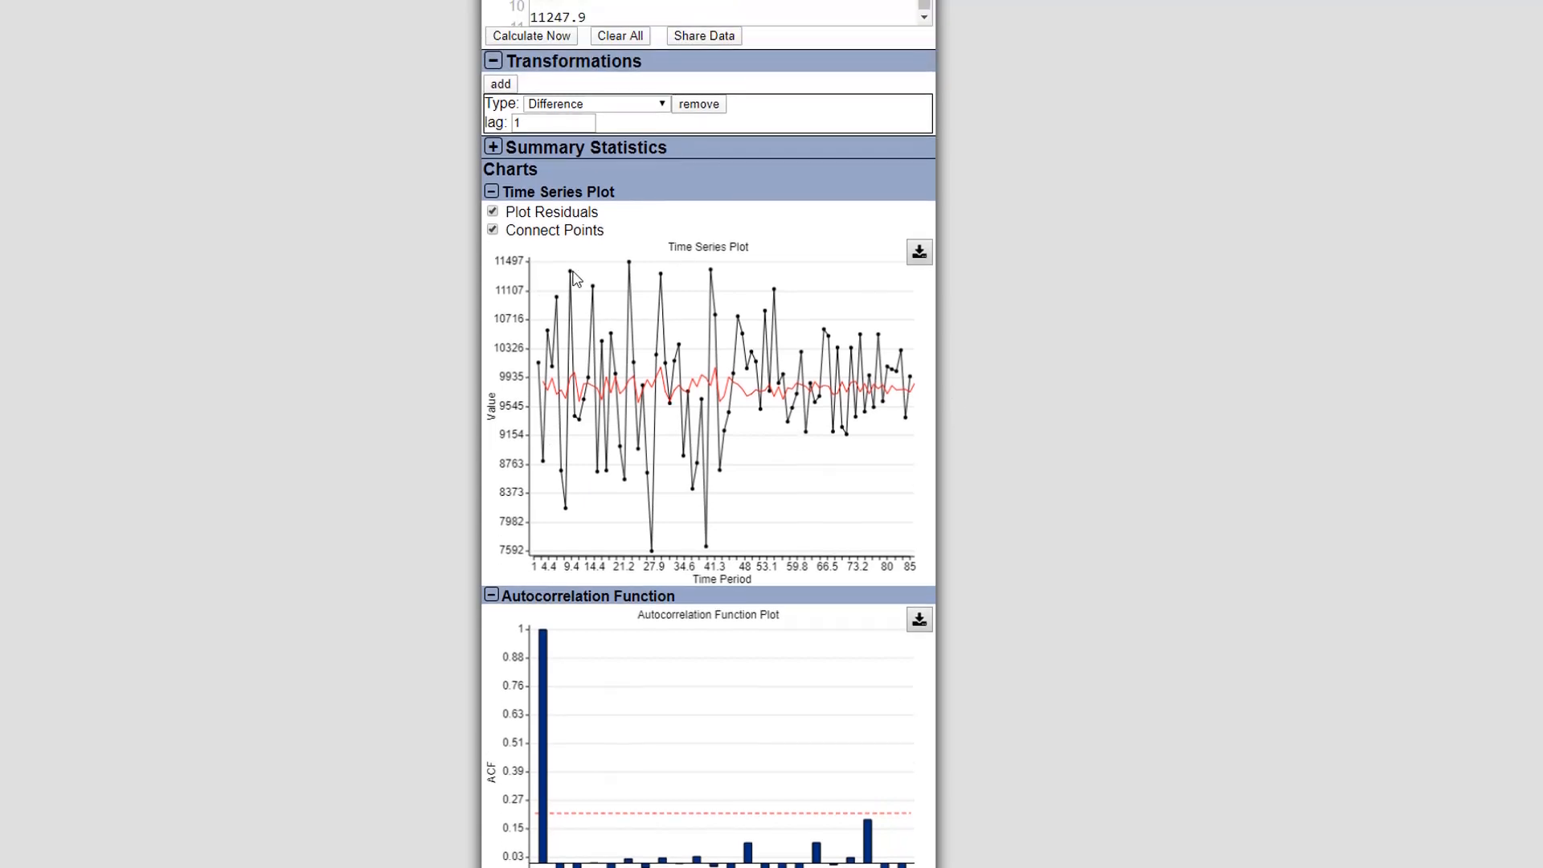
left_click(493, 214)
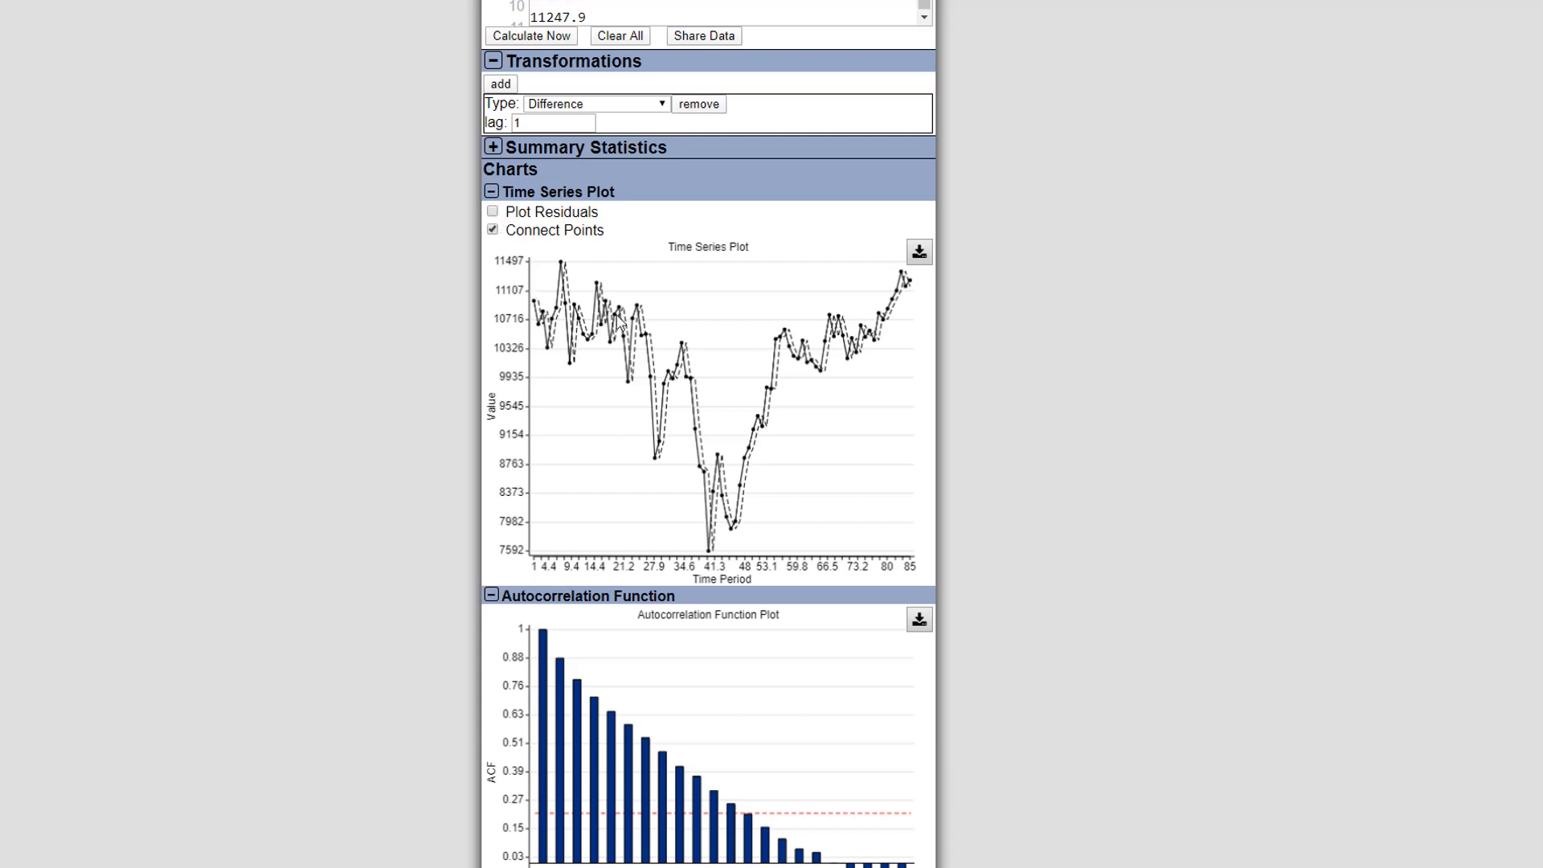
left_click(493, 212)
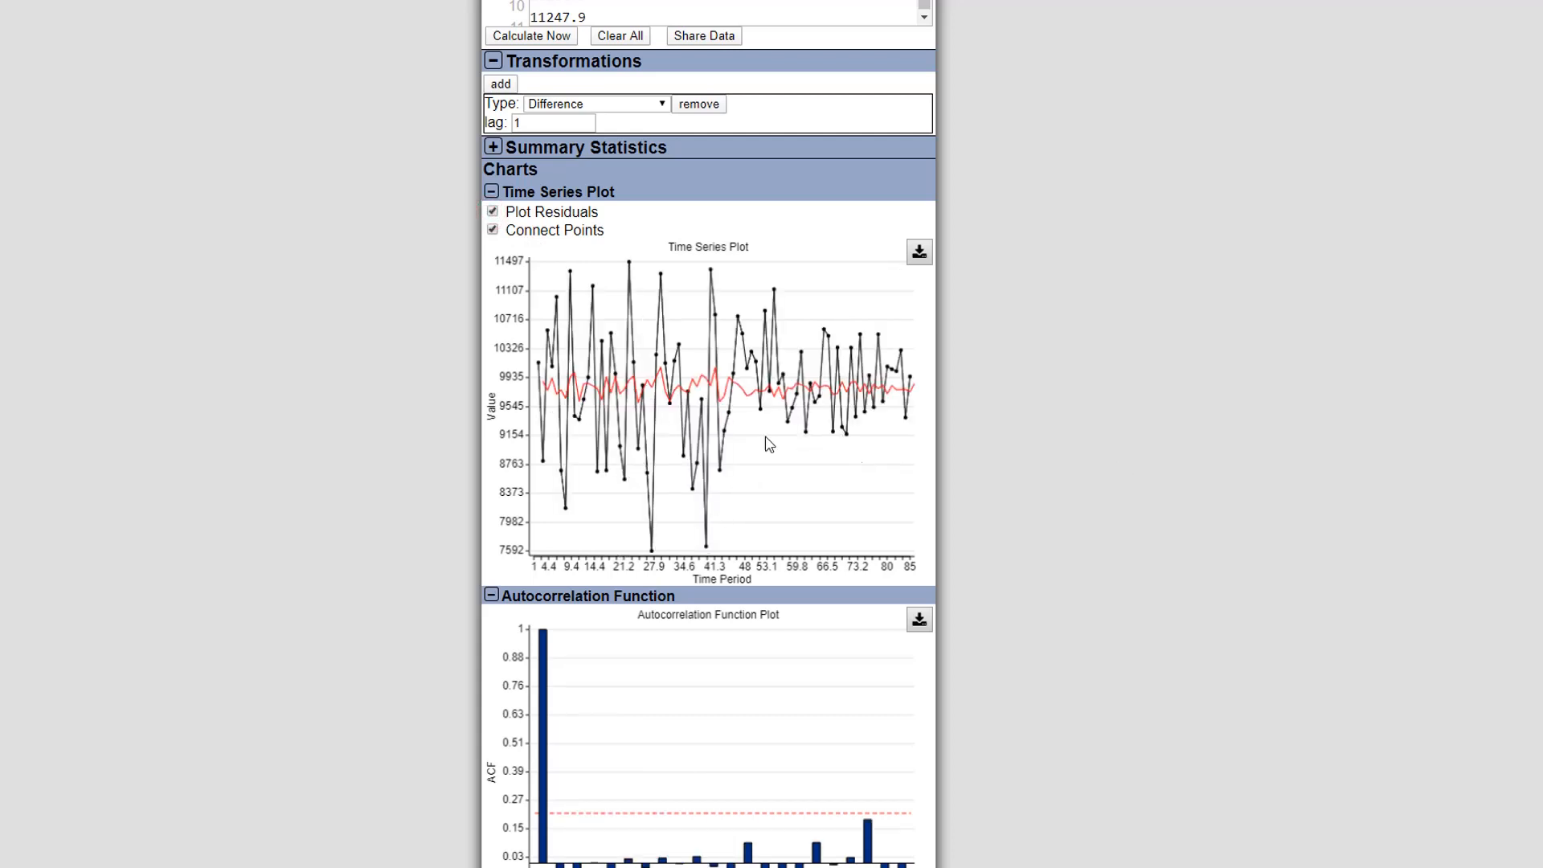
Step: Collapse the Autocorrelation Function plot and remove the AR(p) model from the differenced series
scroll(671, 576, "down", 1)
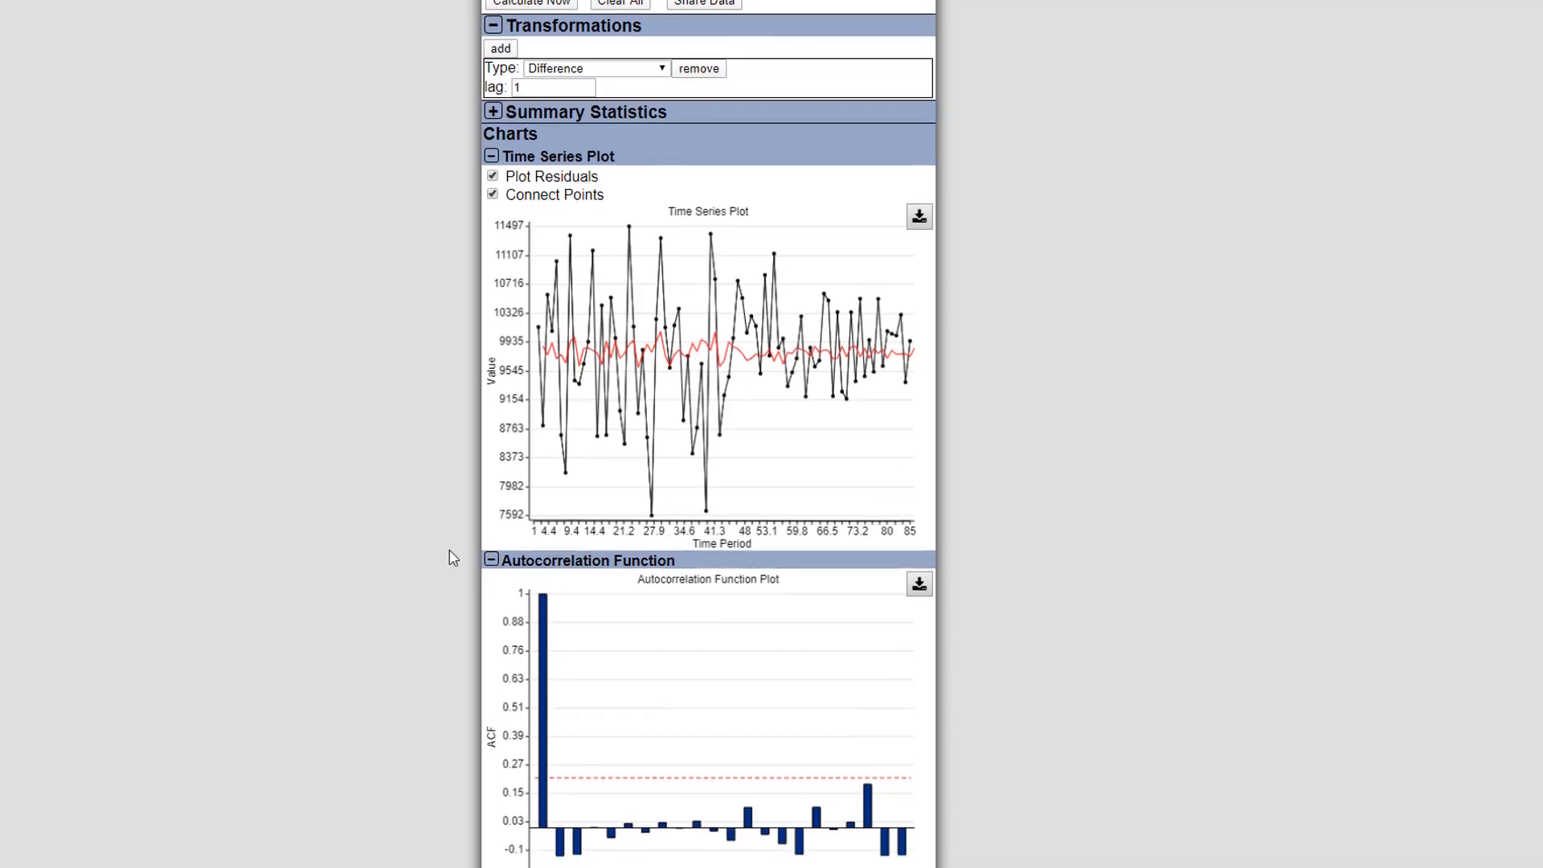
left_click(491, 560)
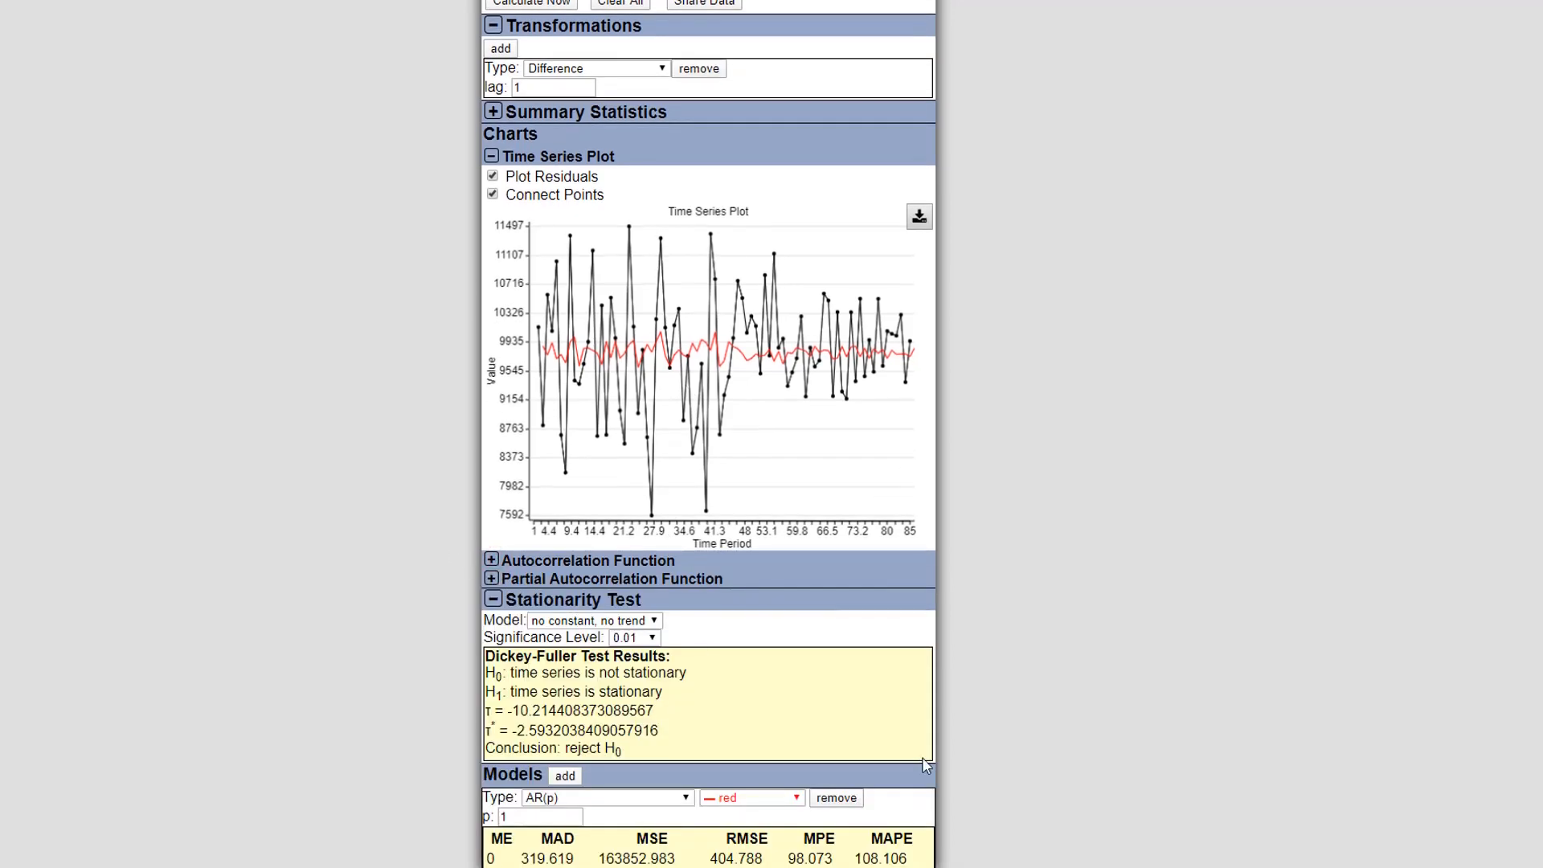
scroll(926, 766, "down", 1)
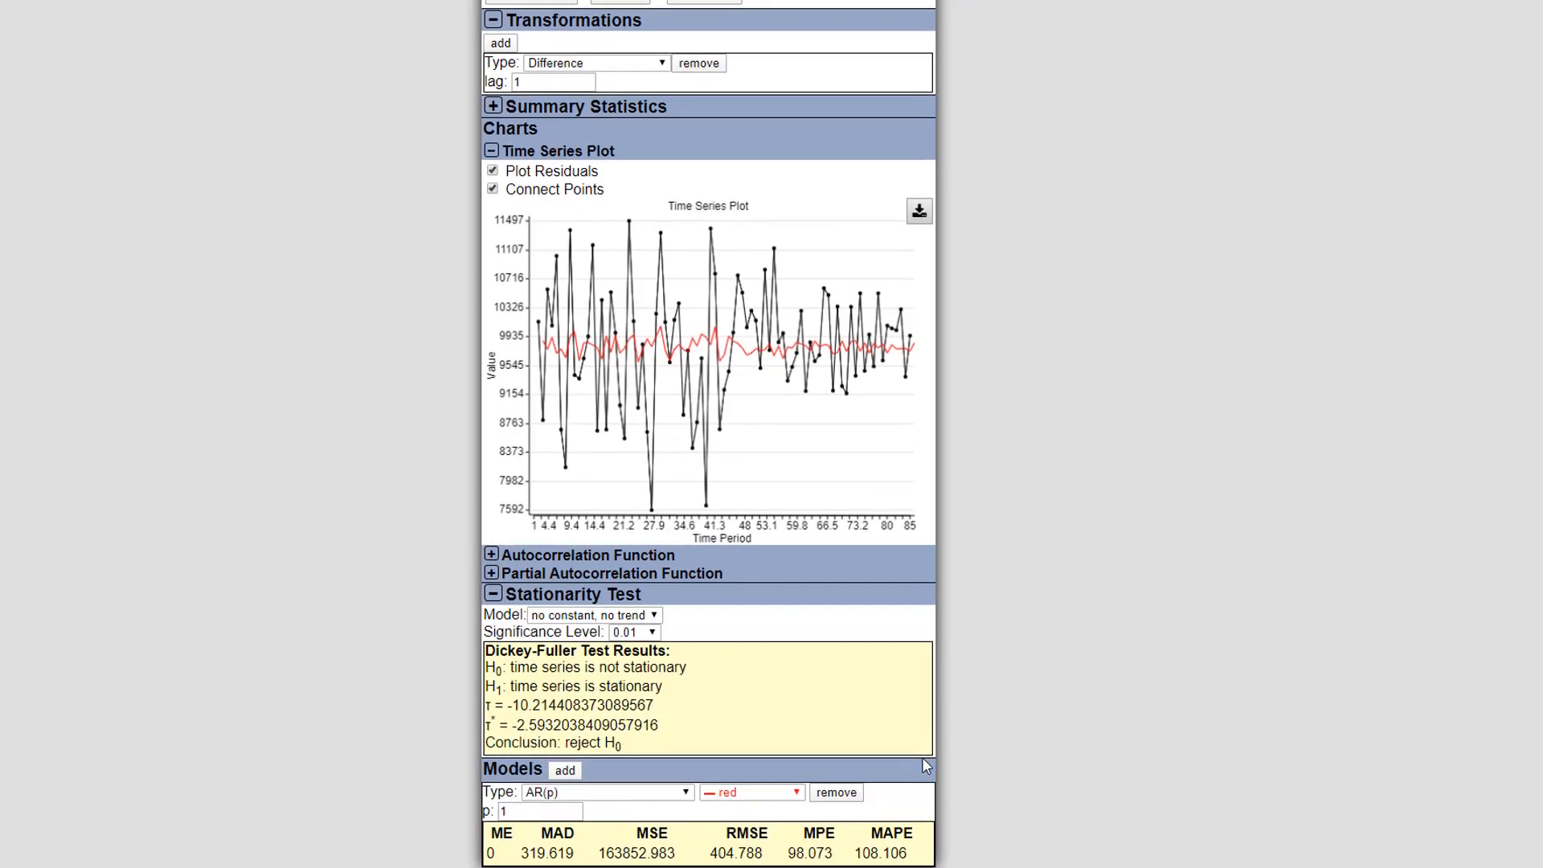
left_click(834, 793)
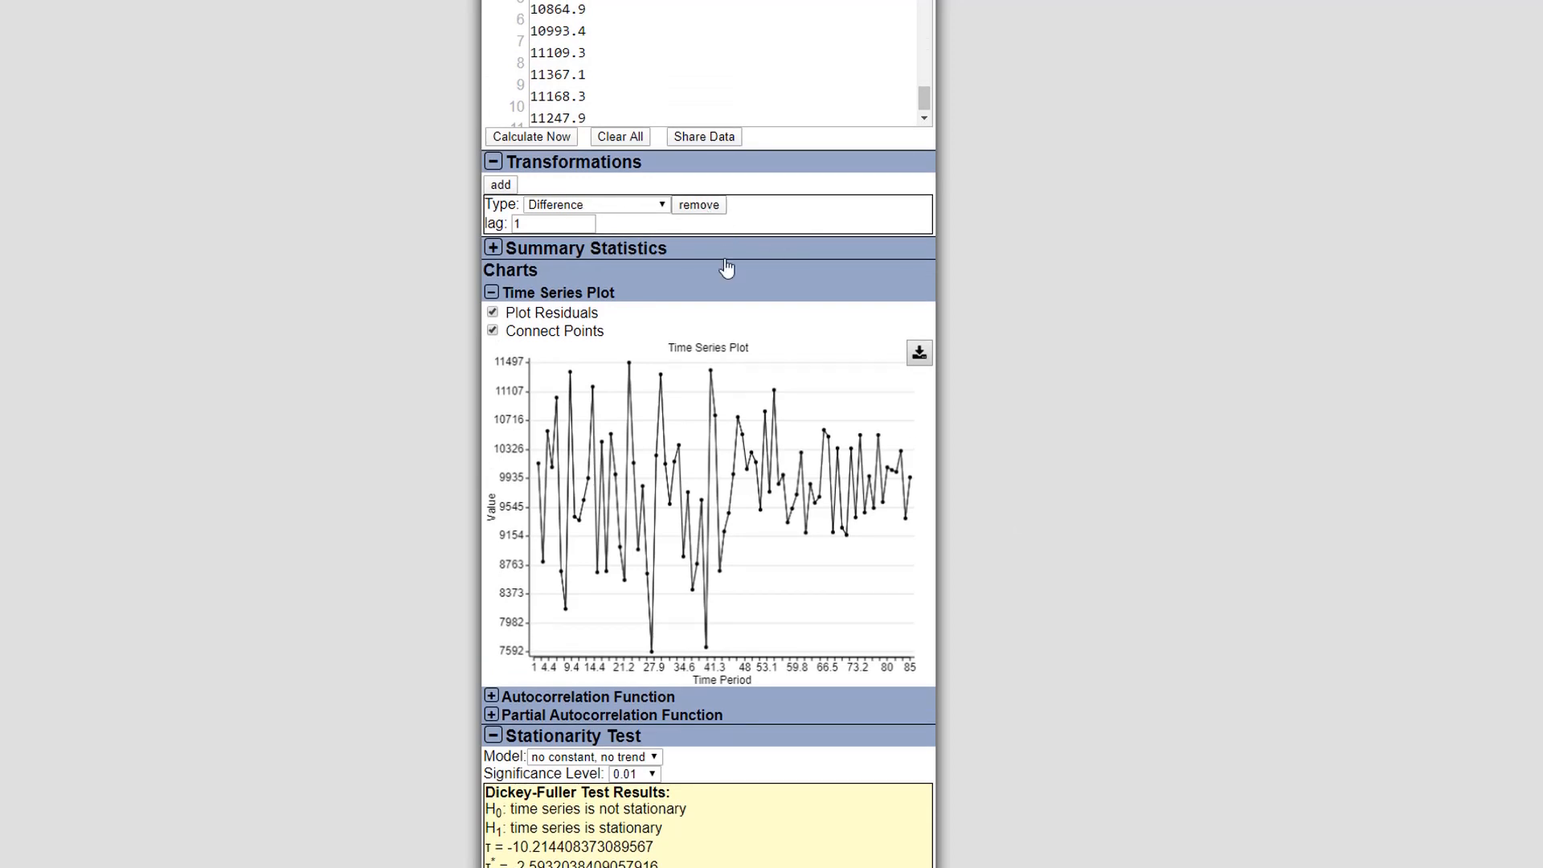
Step: Show the Summary Statistics and switch Transformed Data off and back on to compare the original and differenced values
scroll(726, 267, "up", 3)
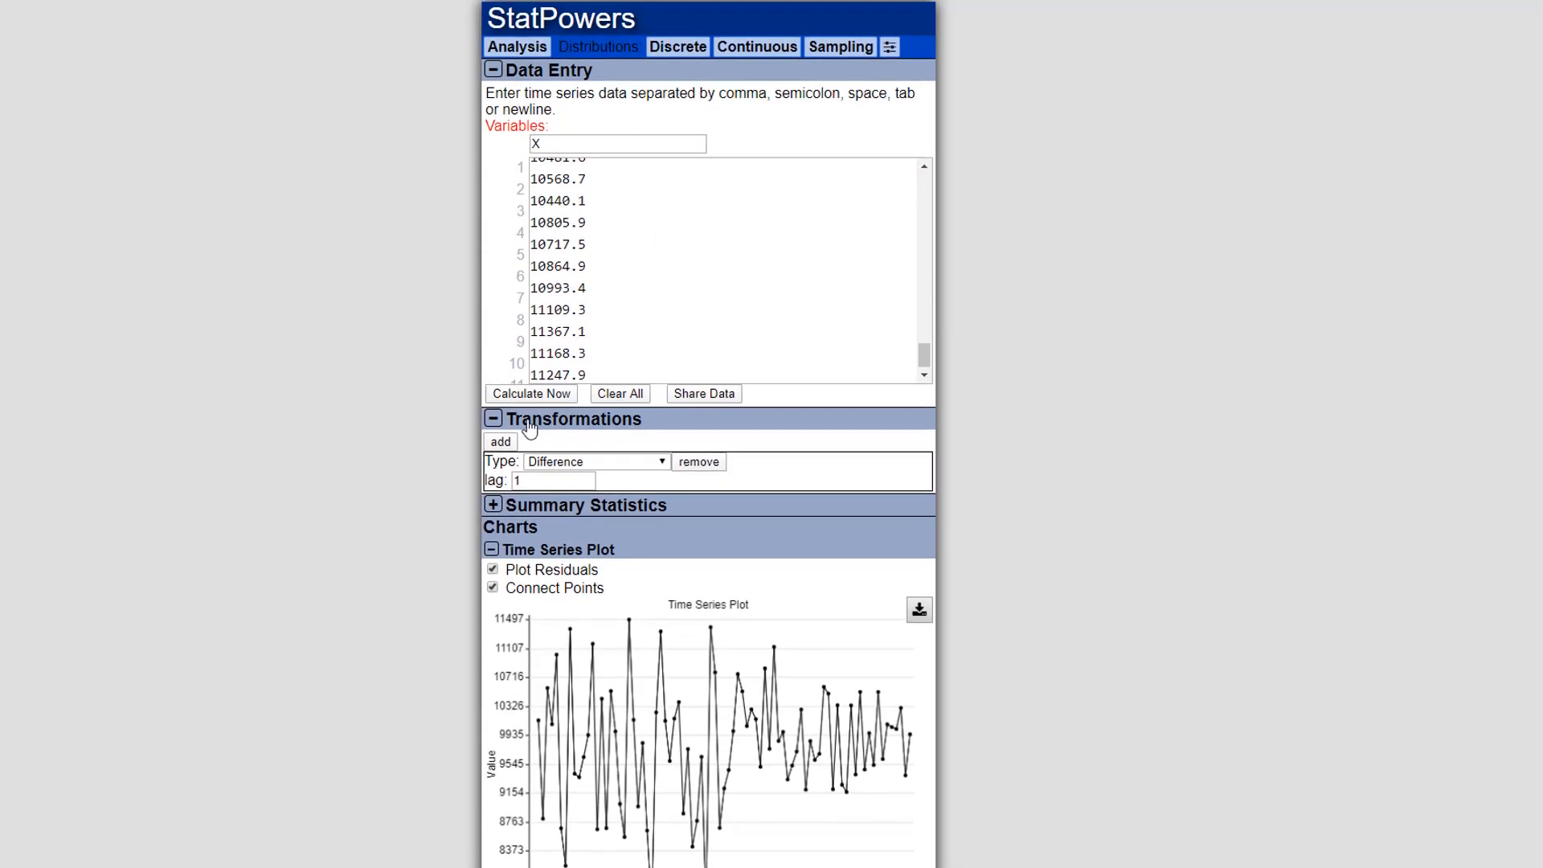
left_click(496, 421)
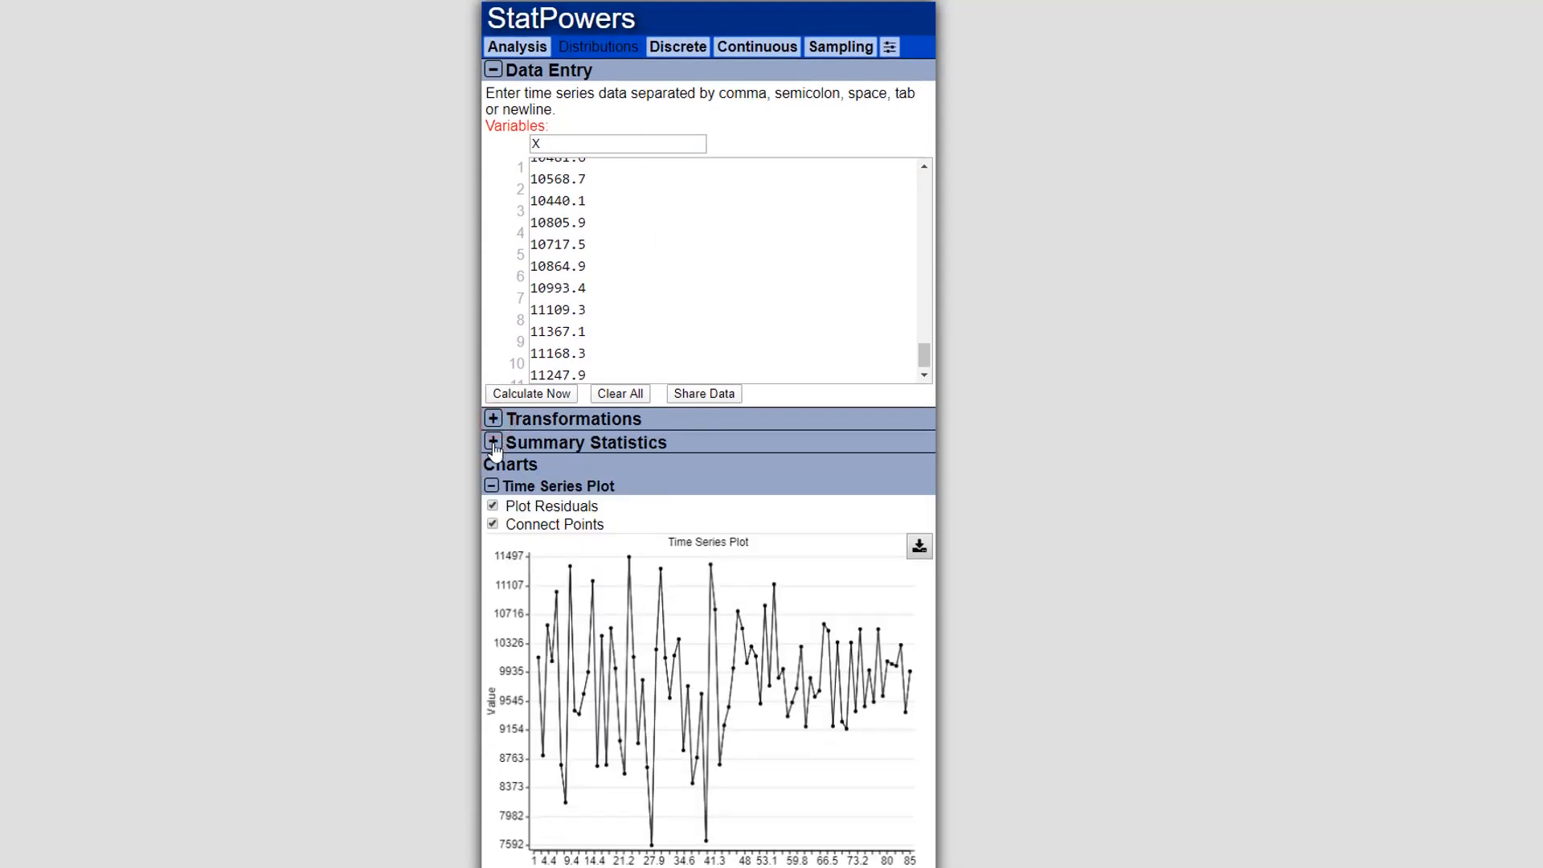
left_click(493, 443)
left_click(493, 419)
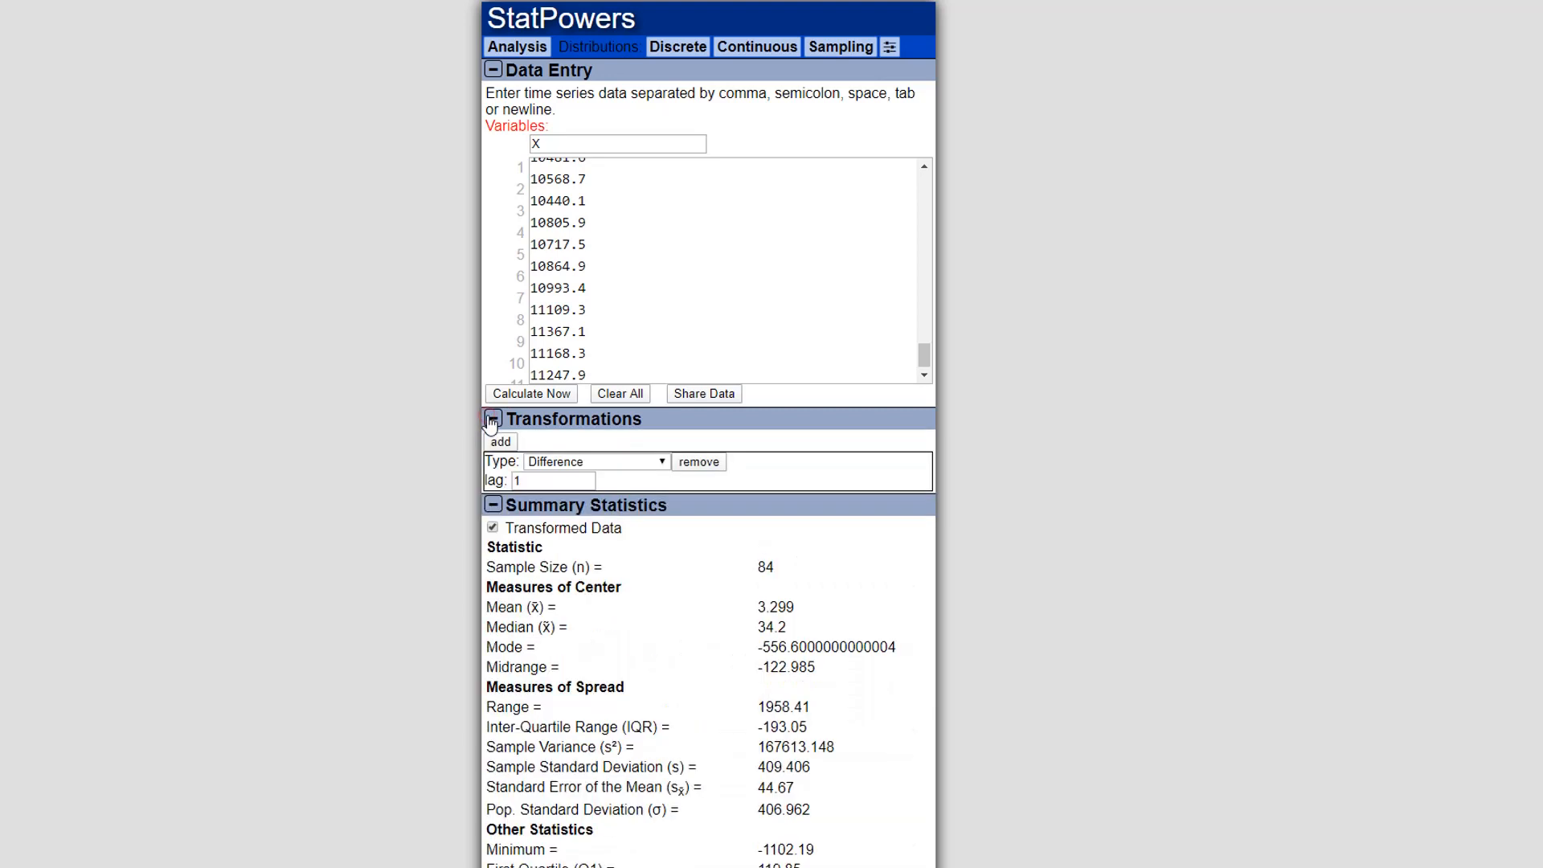
scroll(922, 603, "down", 2)
scroll(921, 602, "down", 1)
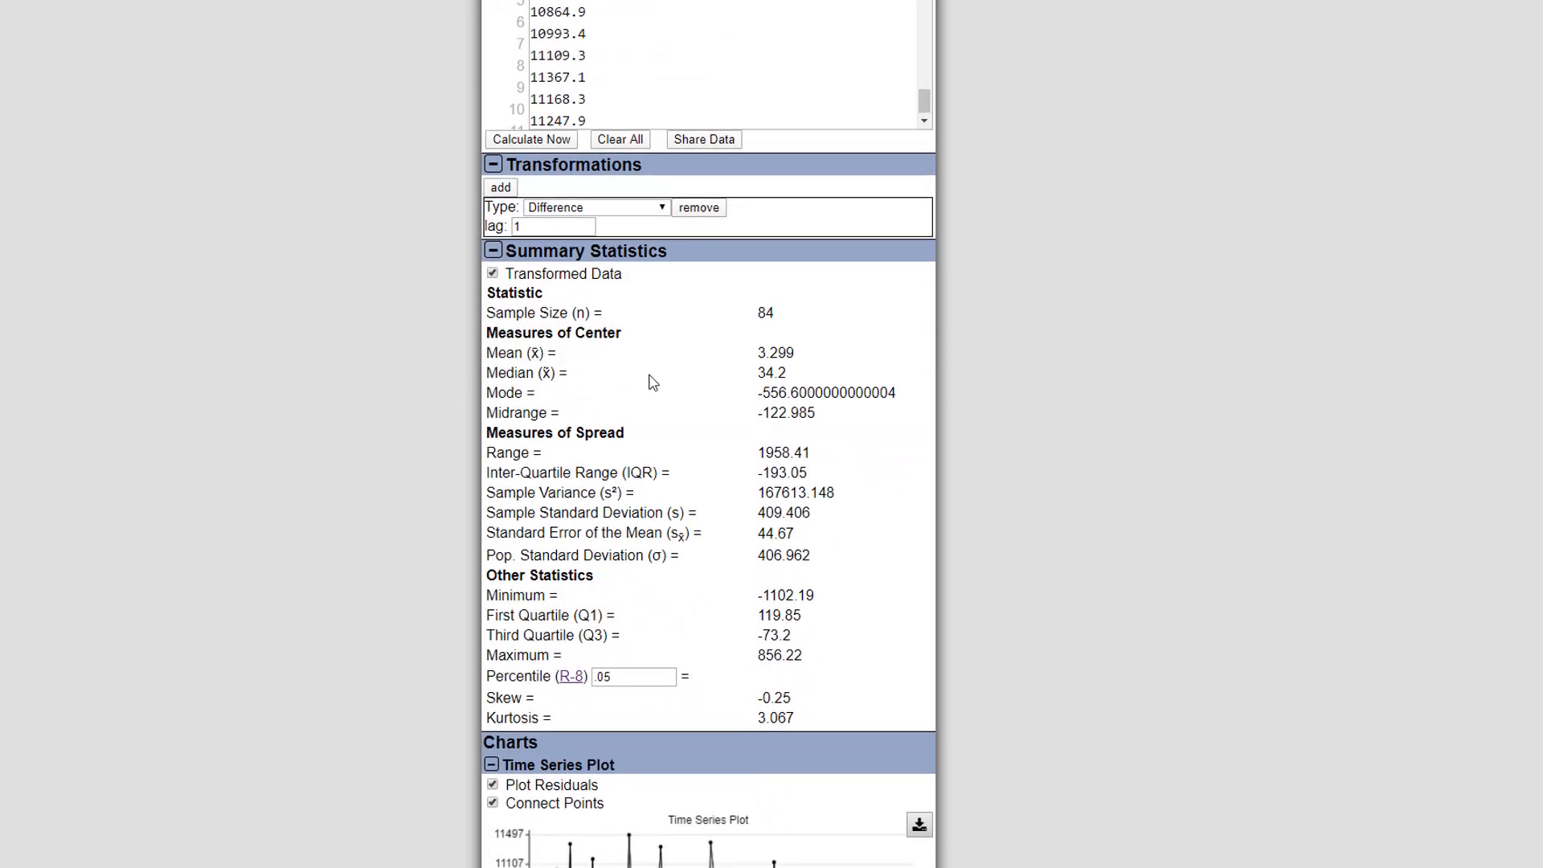
left_click(493, 274)
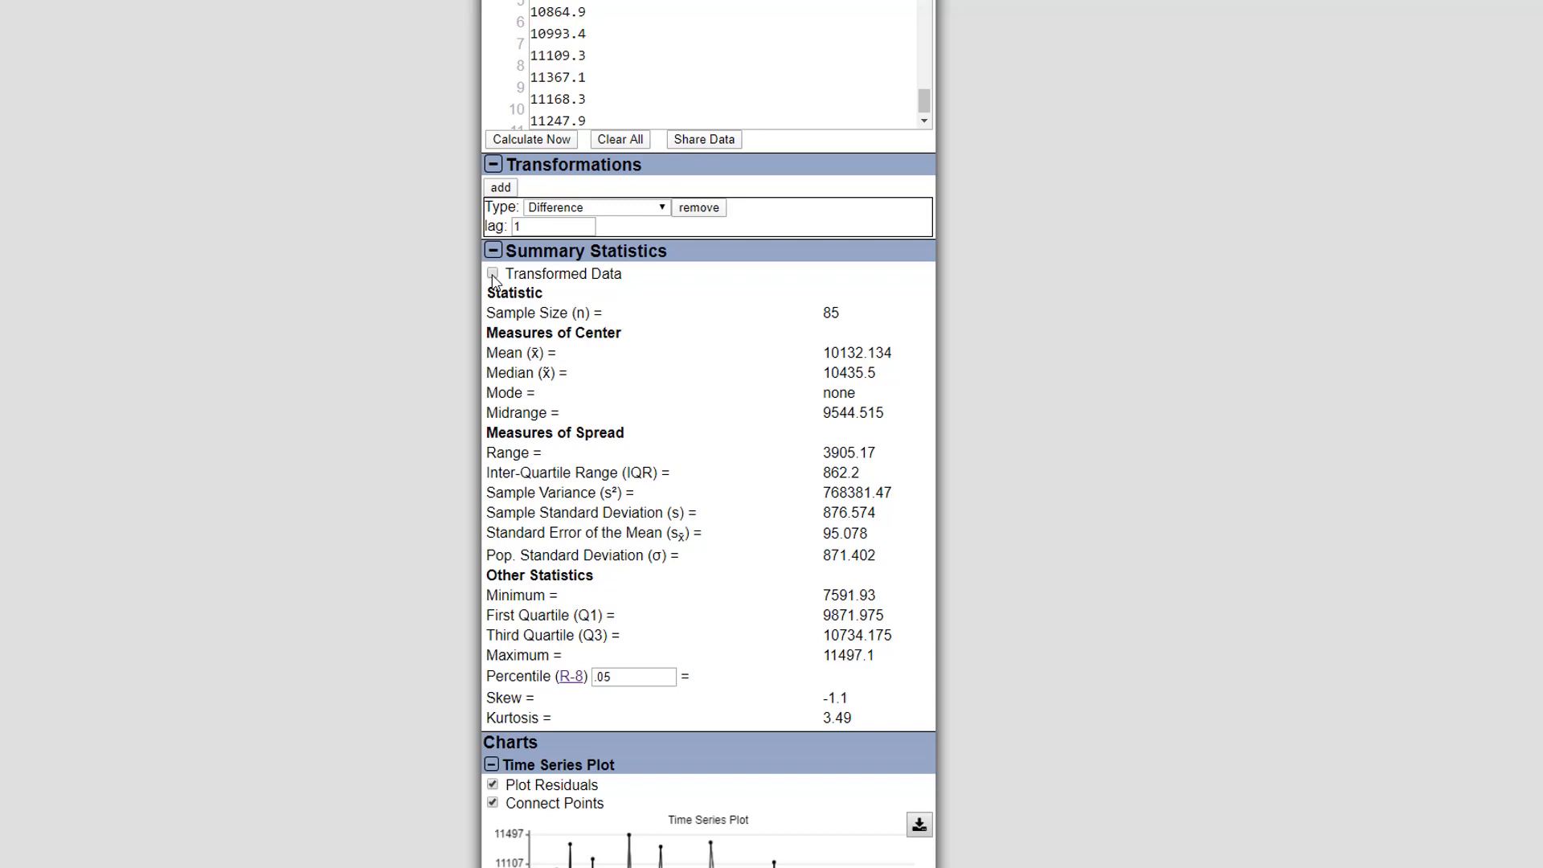
left_click(492, 274)
Step: Collapse the Time Series Plot and the Summary Statistics
scroll(807, 554, "down", 4)
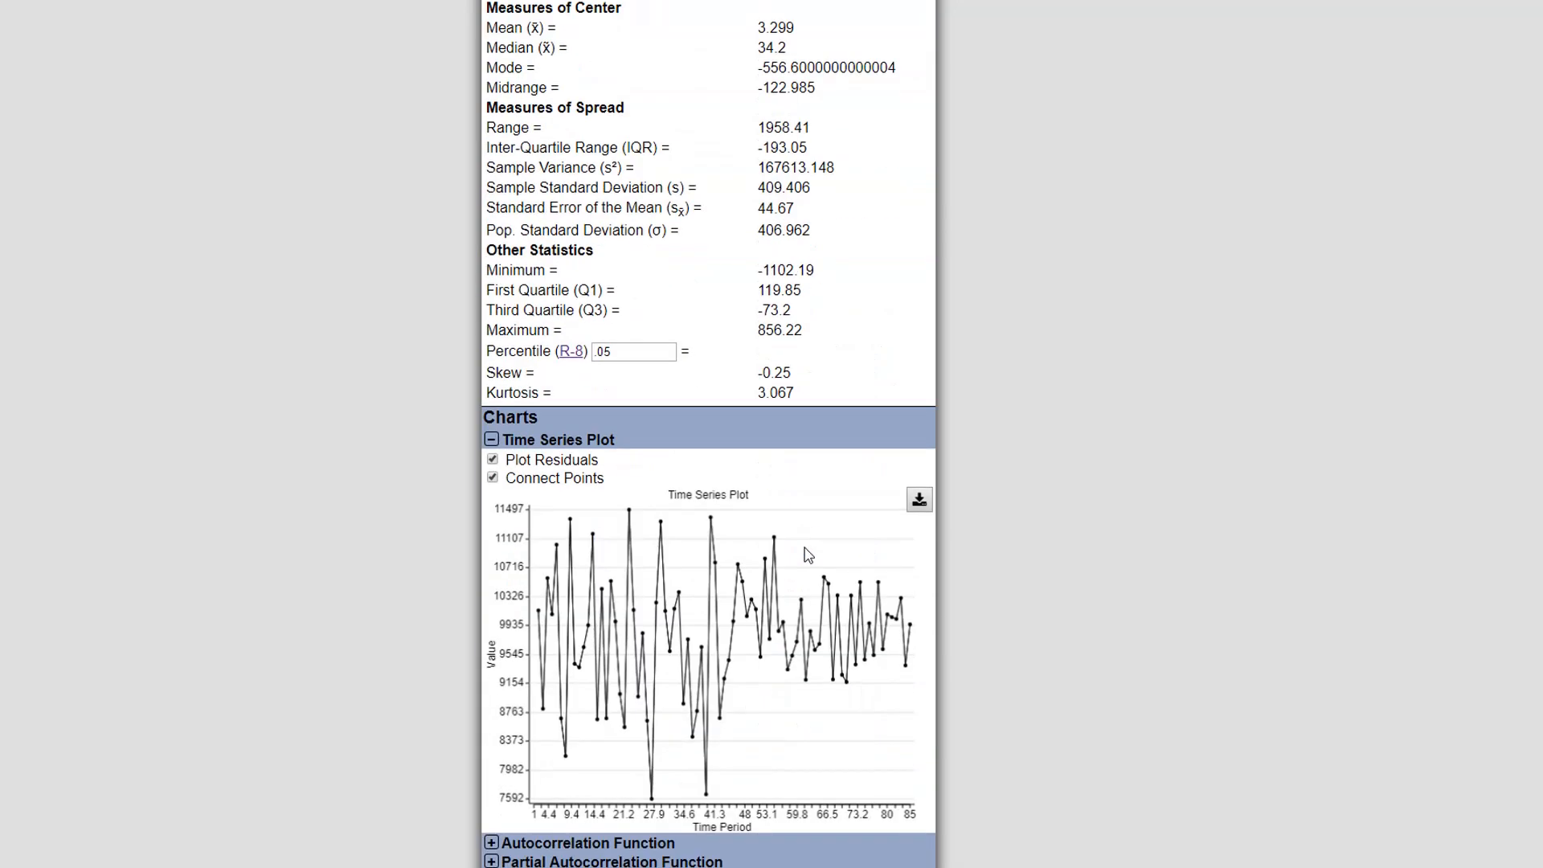
left_click(491, 440)
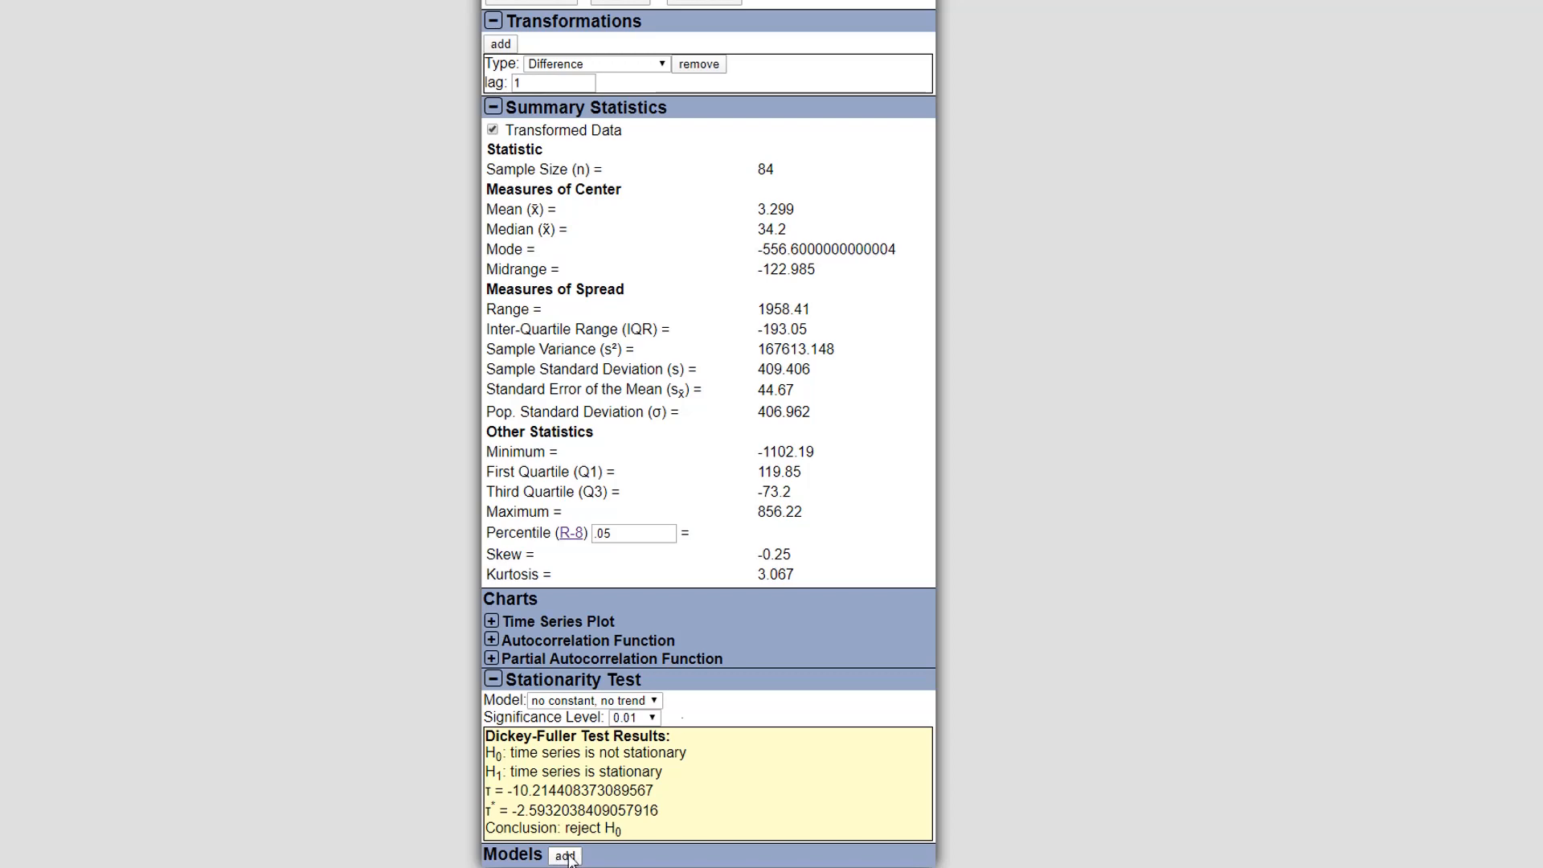
scroll(720, 687, "up", 2)
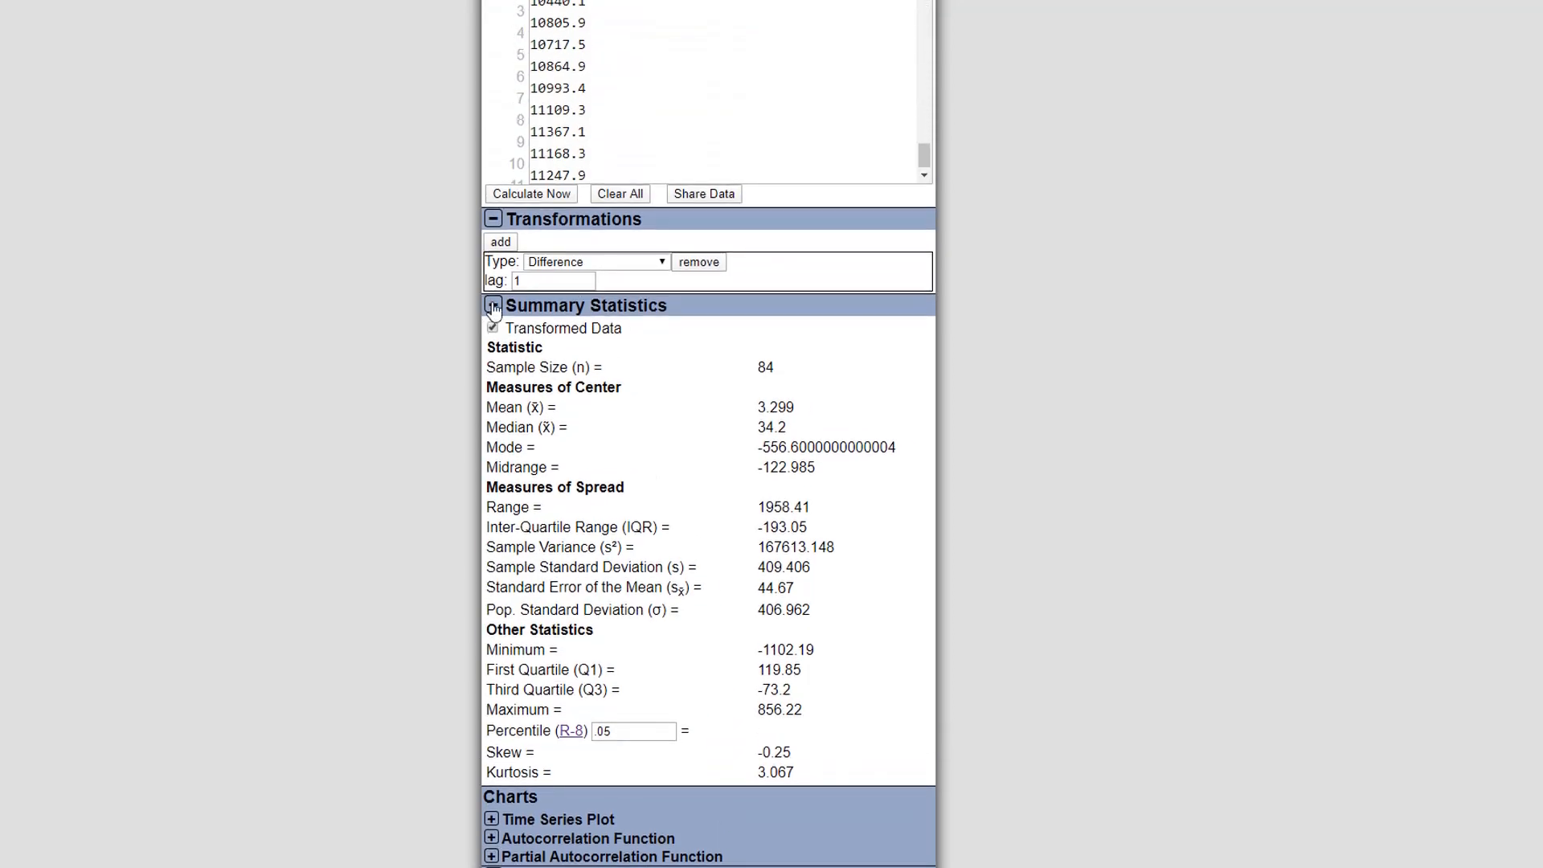
left_click(493, 301)
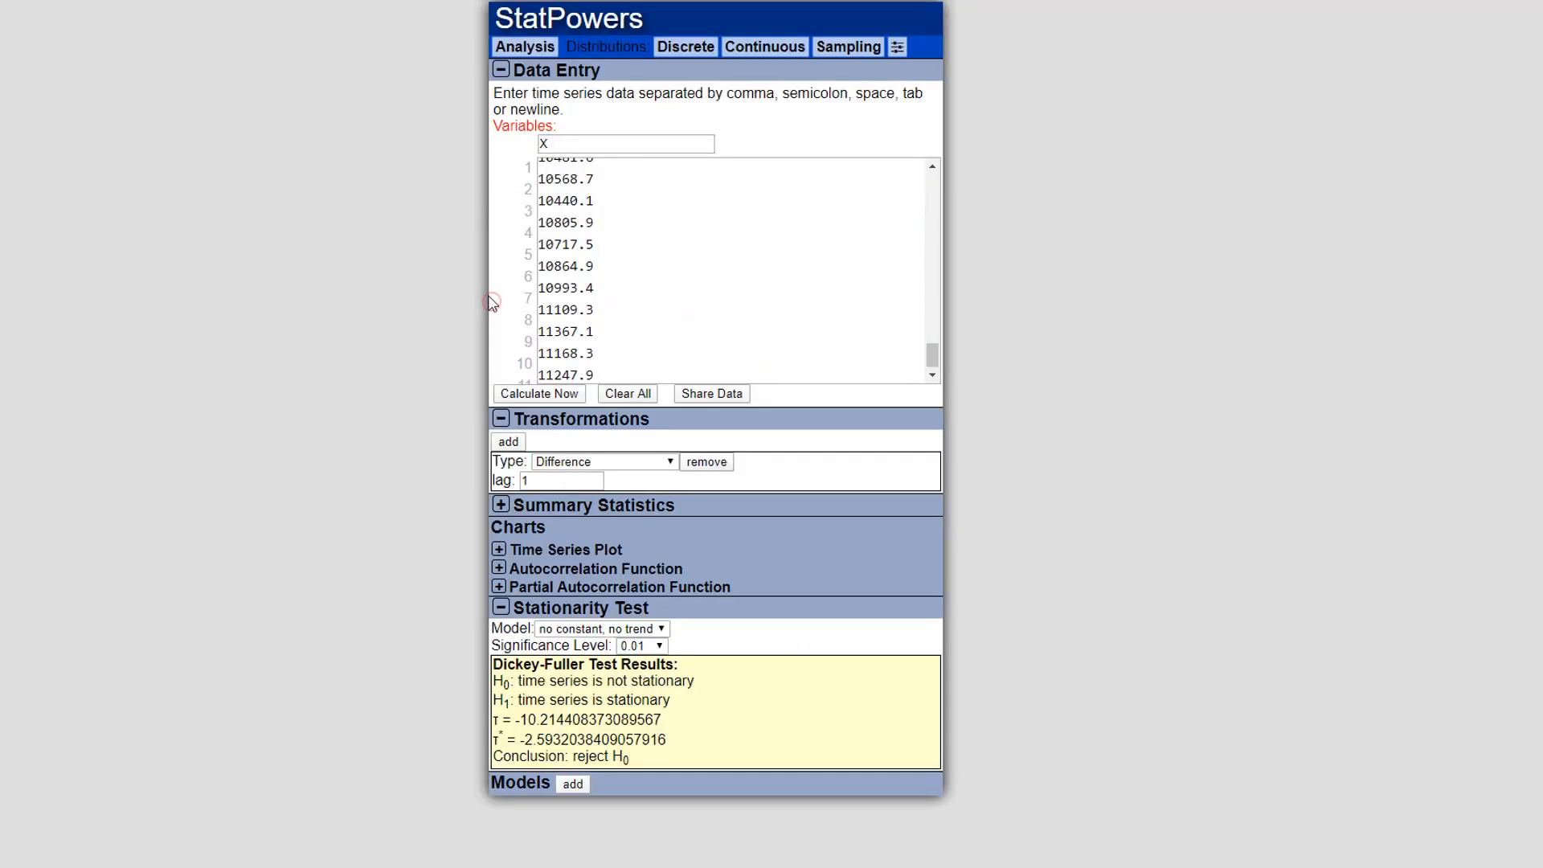
Step: Show the Time Series Plot again with Plot Residuals turned off
left_click(547, 547)
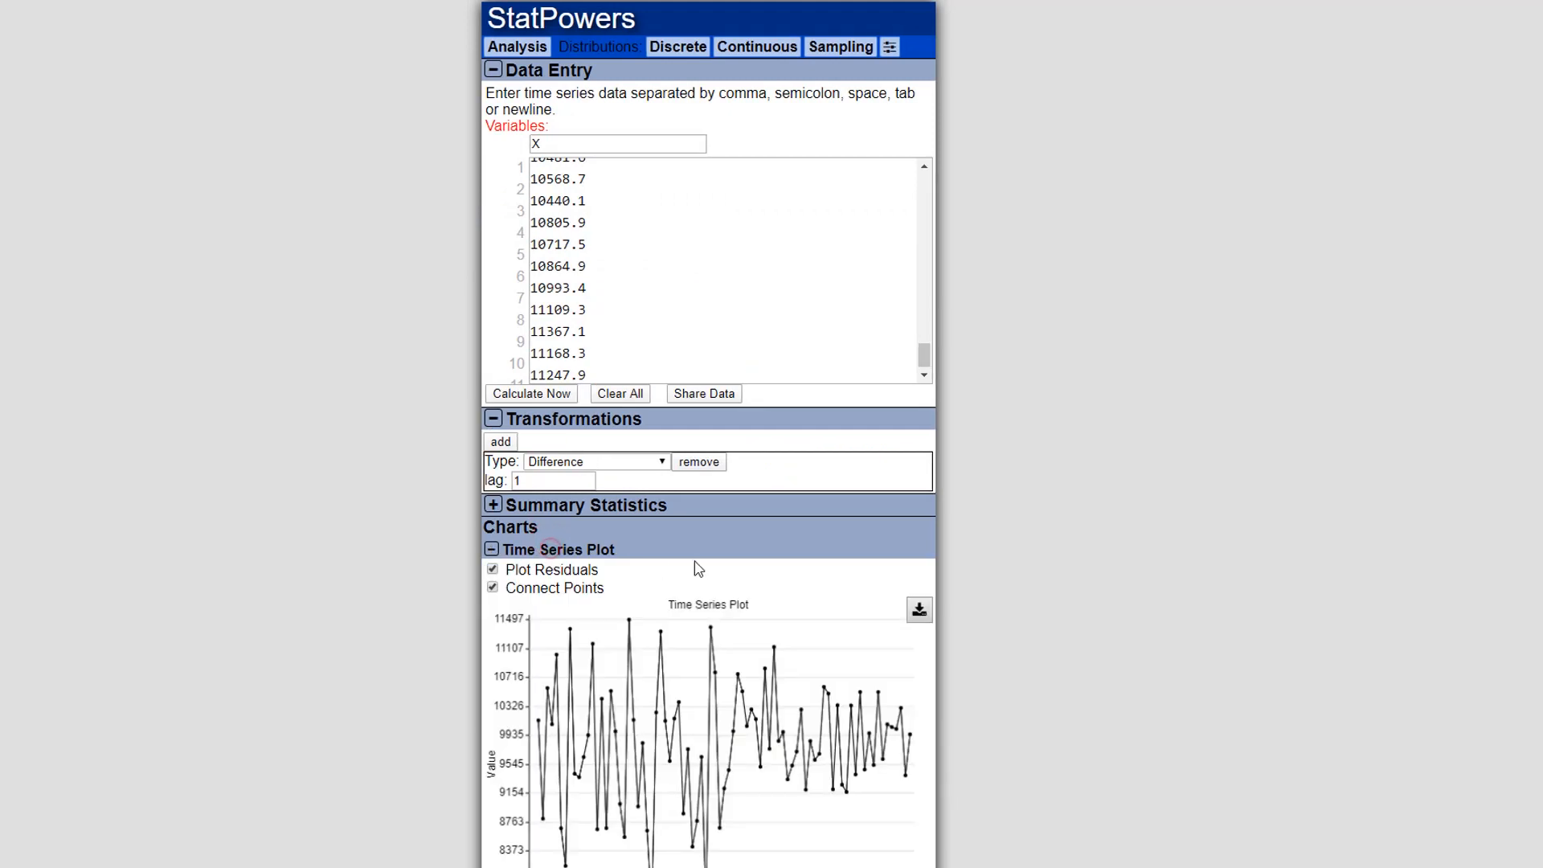
left_click(492, 570)
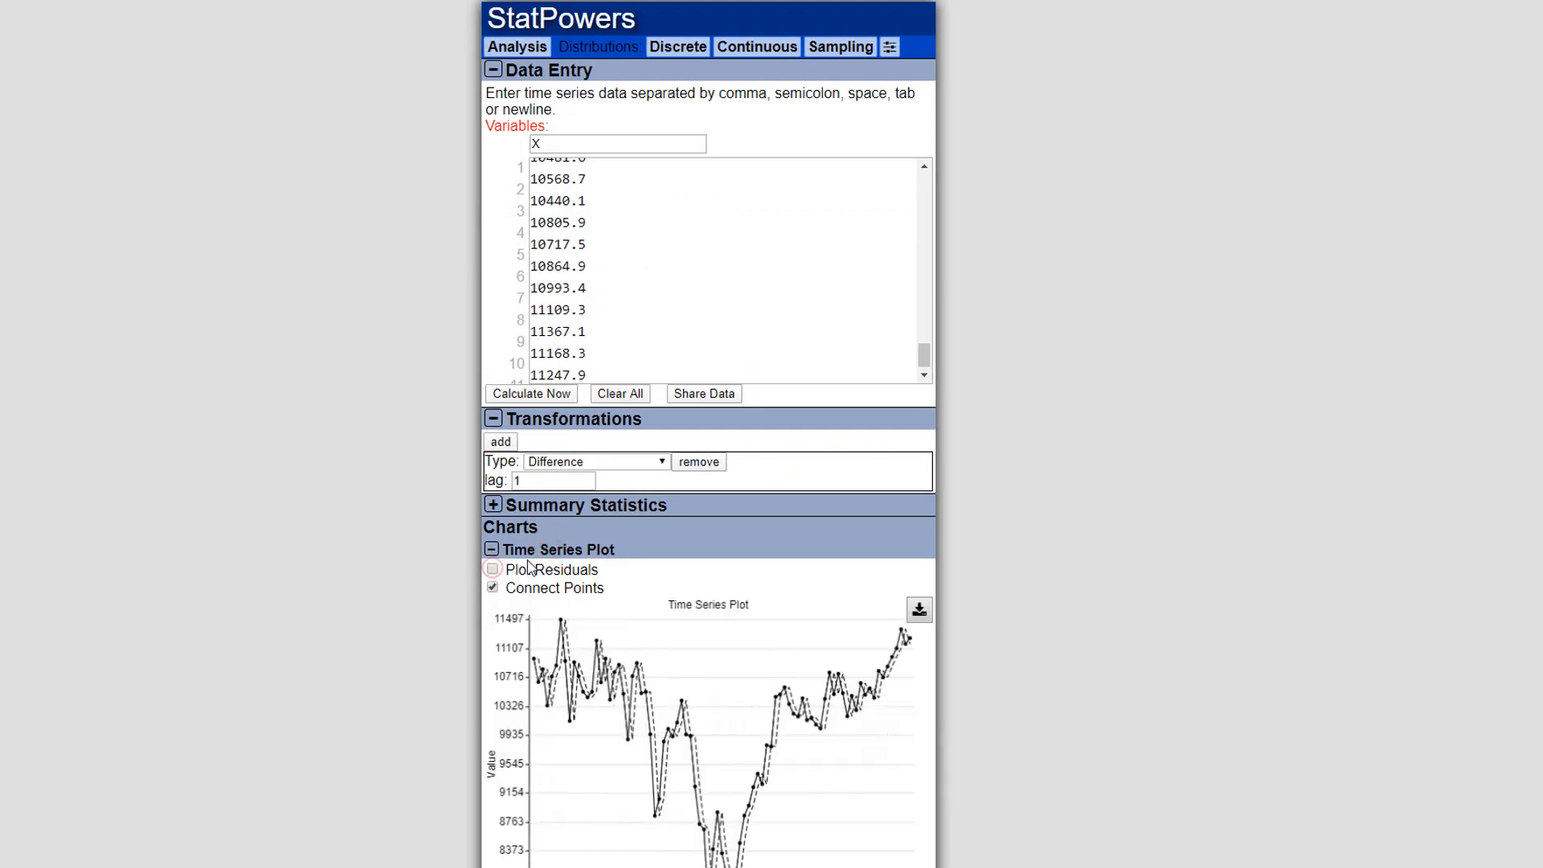
Step: Remove the Difference transformation with lag 1 from the time series
left_click(699, 464)
scroll(875, 543, "down", 3)
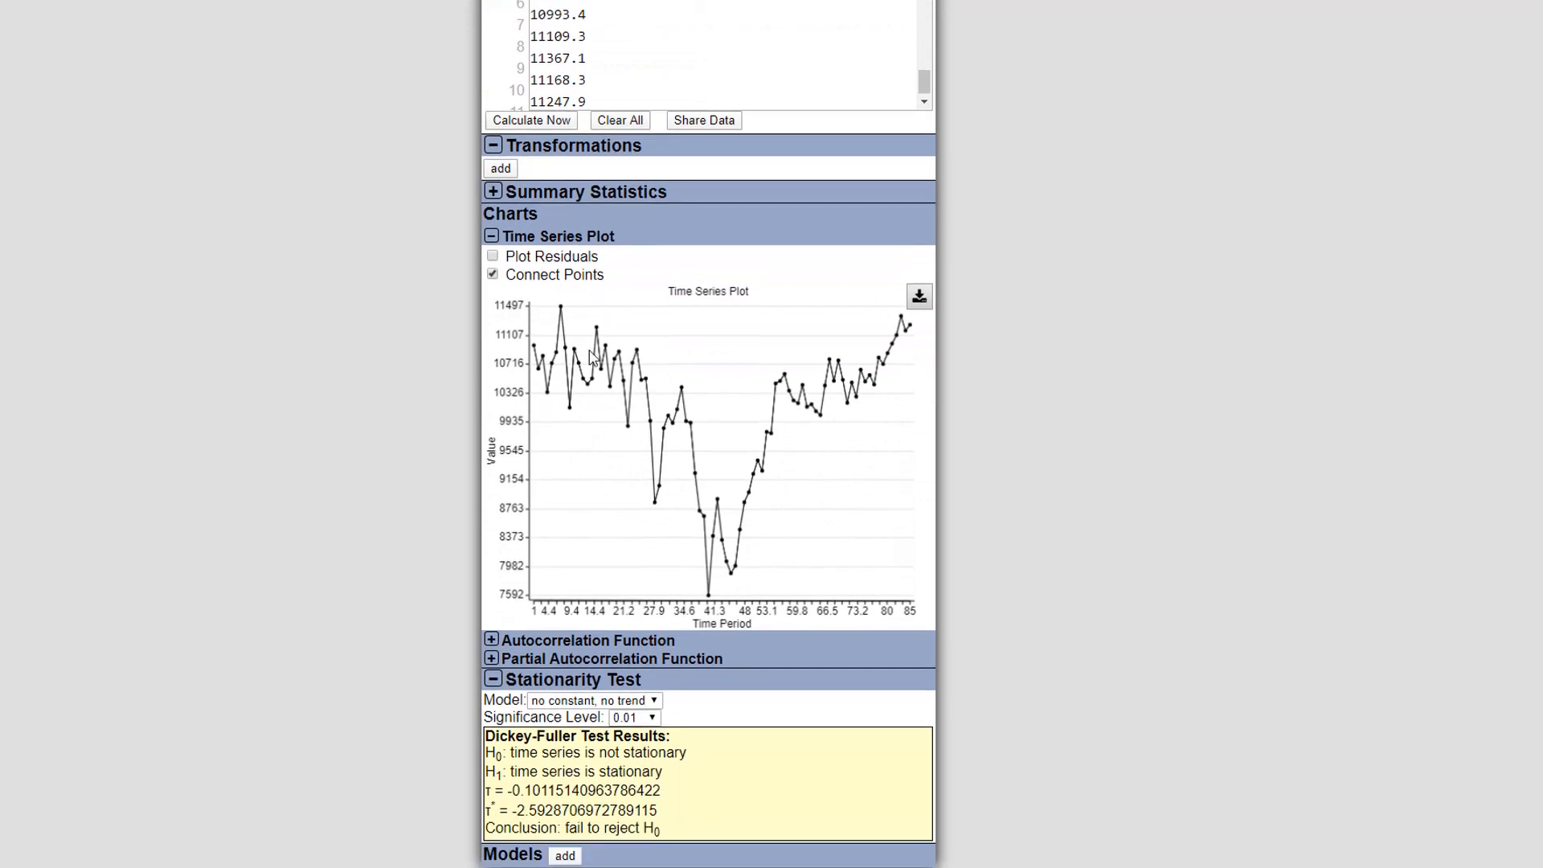
Step: Turn off Connect Points in the Time Series Plot and collapse the Stationarity Test
left_click(492, 275)
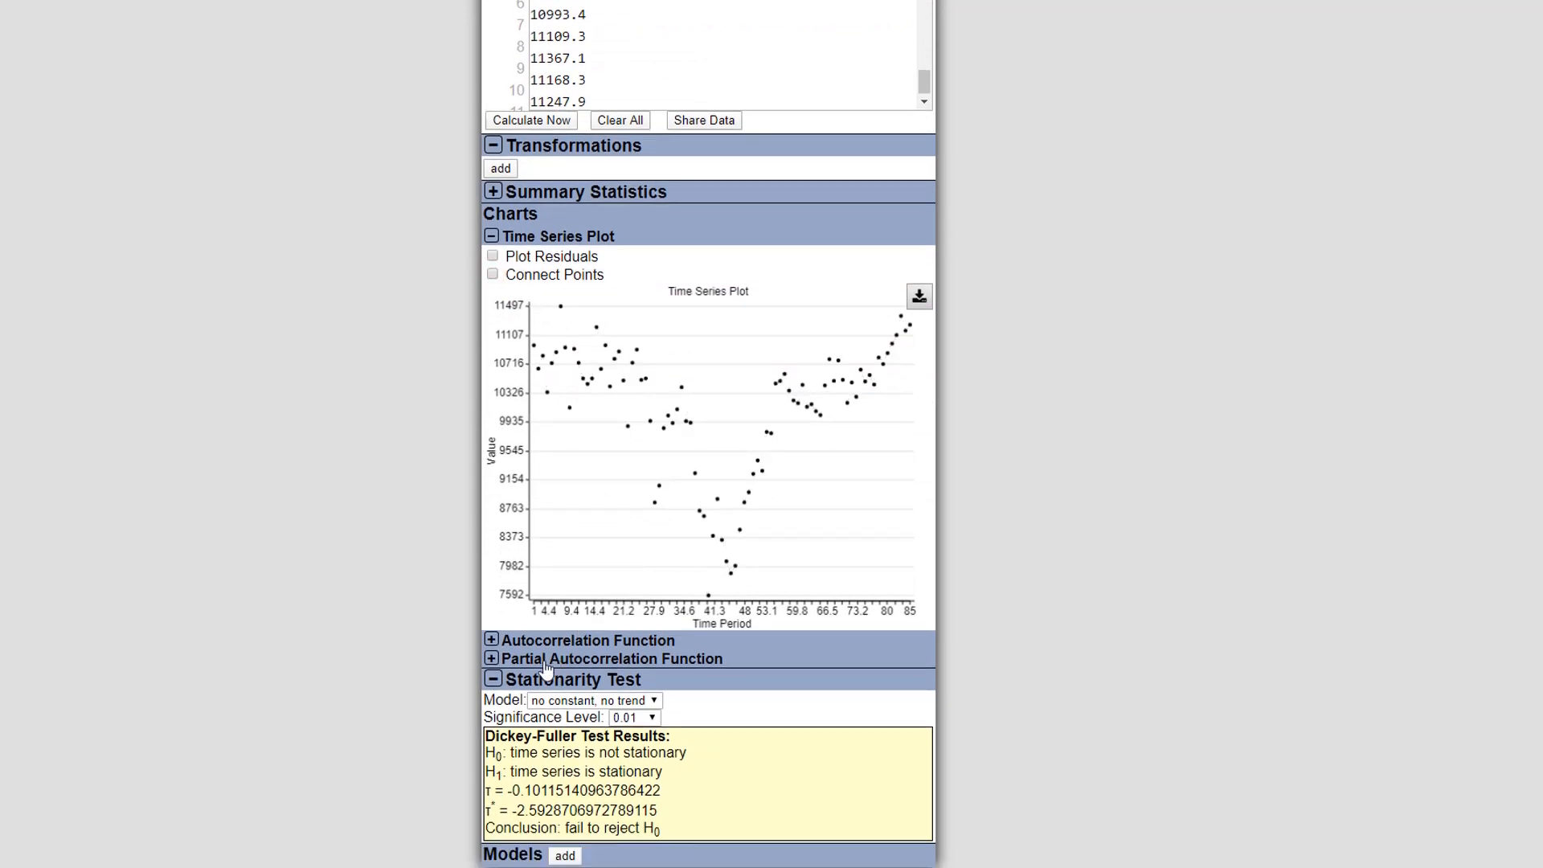
left_click(493, 679)
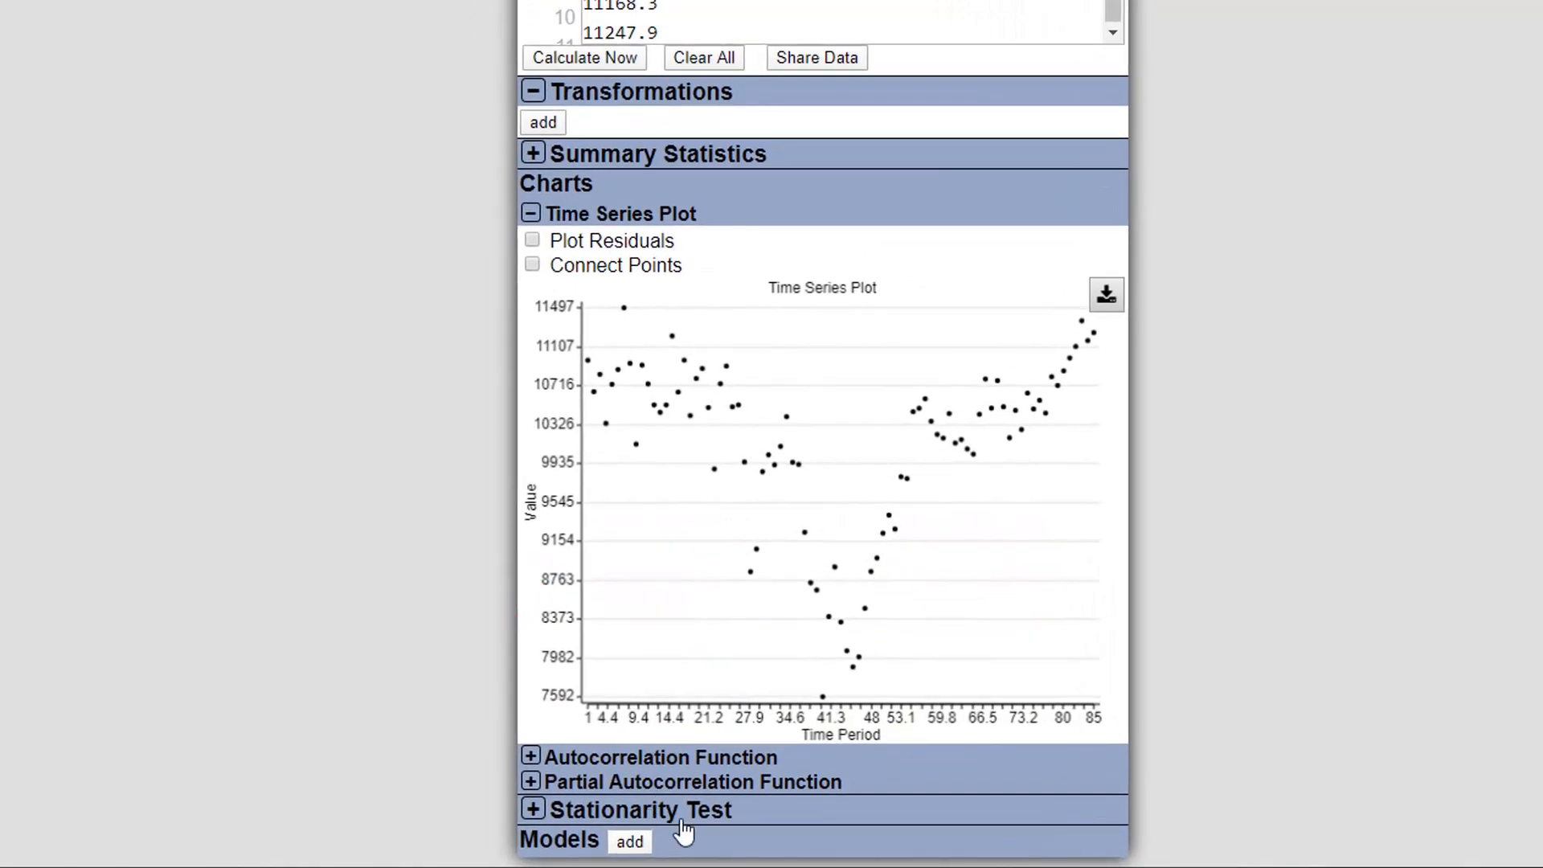
Step: Add an Exponential Smoothing model to the original series
left_click(635, 843)
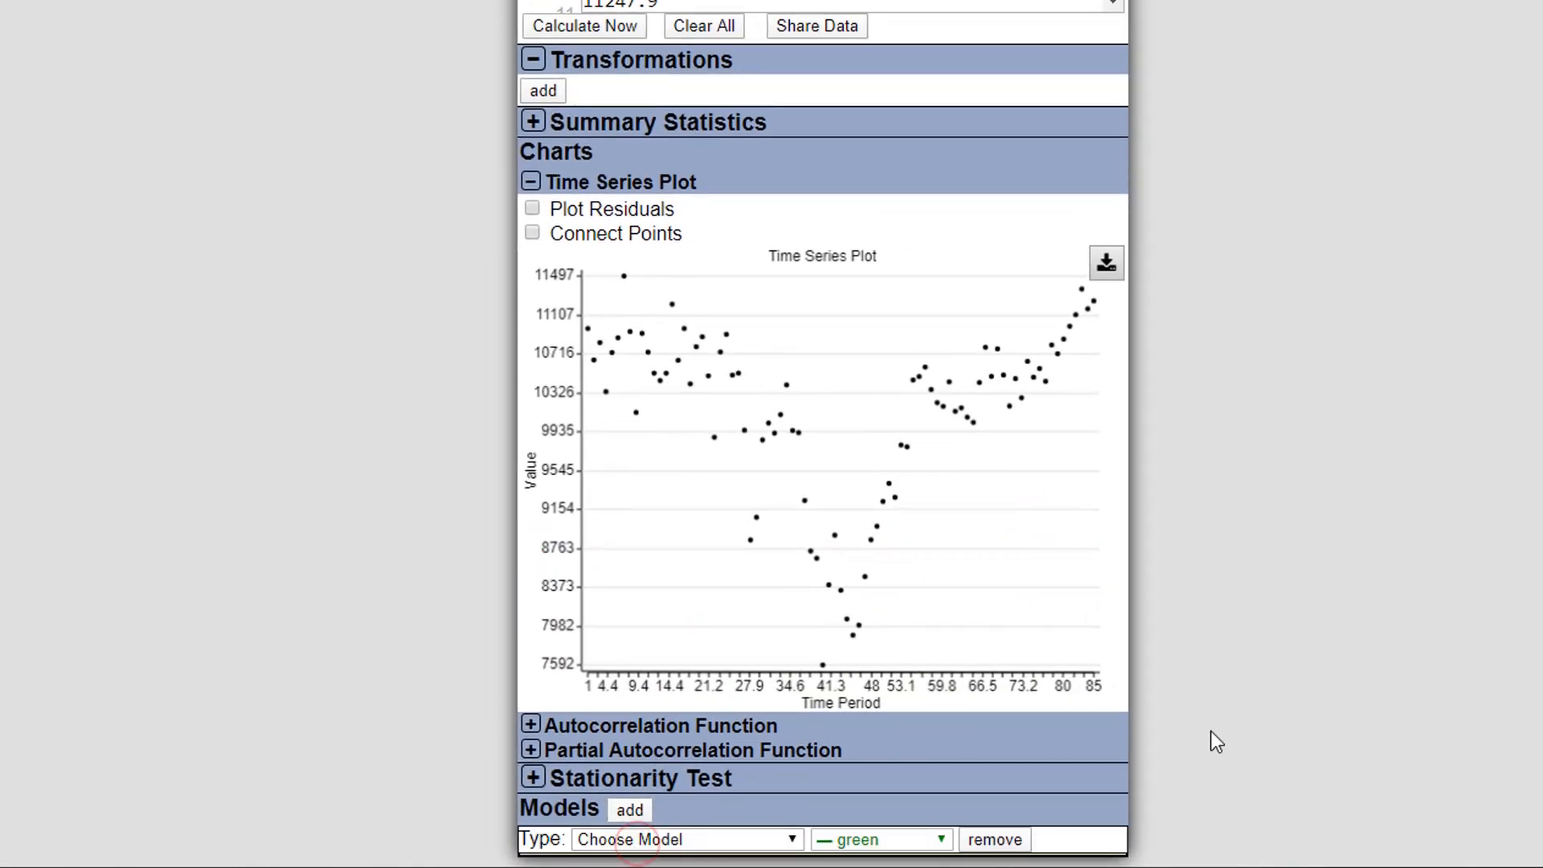
left_click(791, 844)
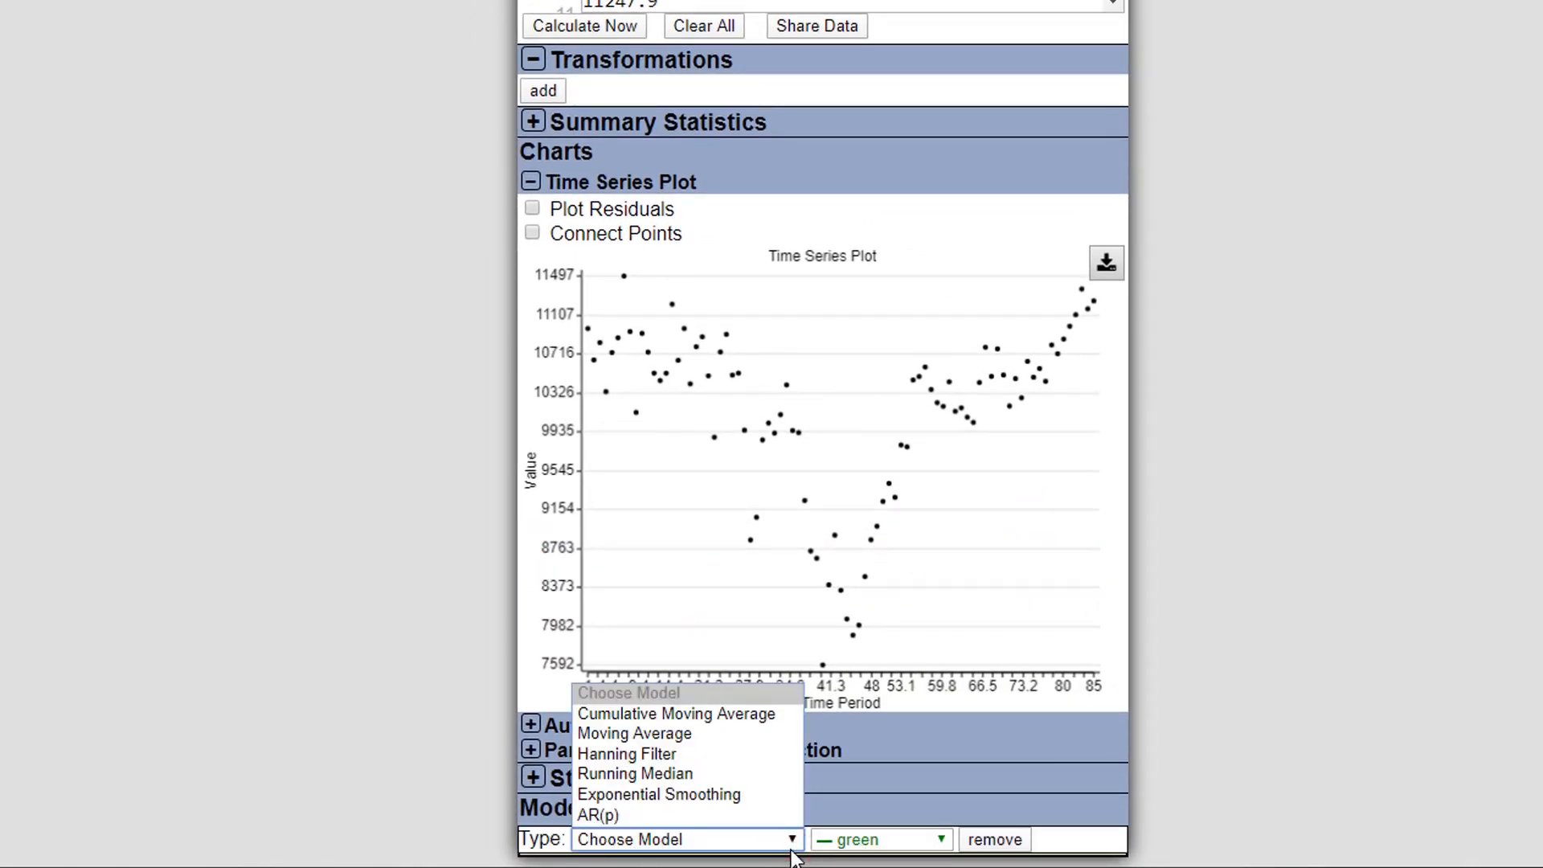
left_click(727, 795)
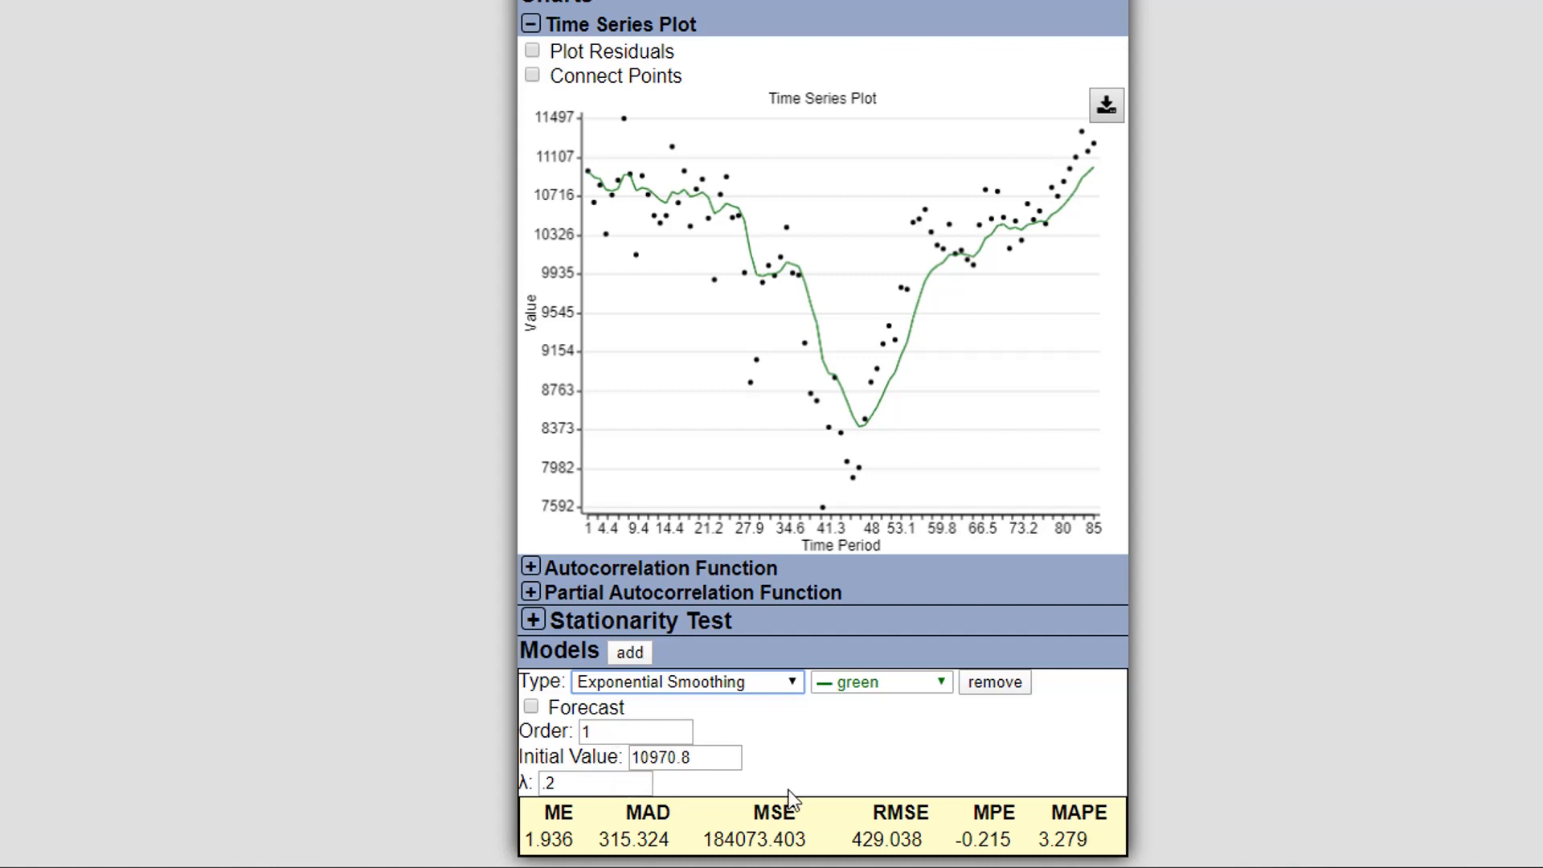
Step: Lower the λ of the exponential smoothing model gradually to 0 to watch how the fitted line responds
left_click(577, 784)
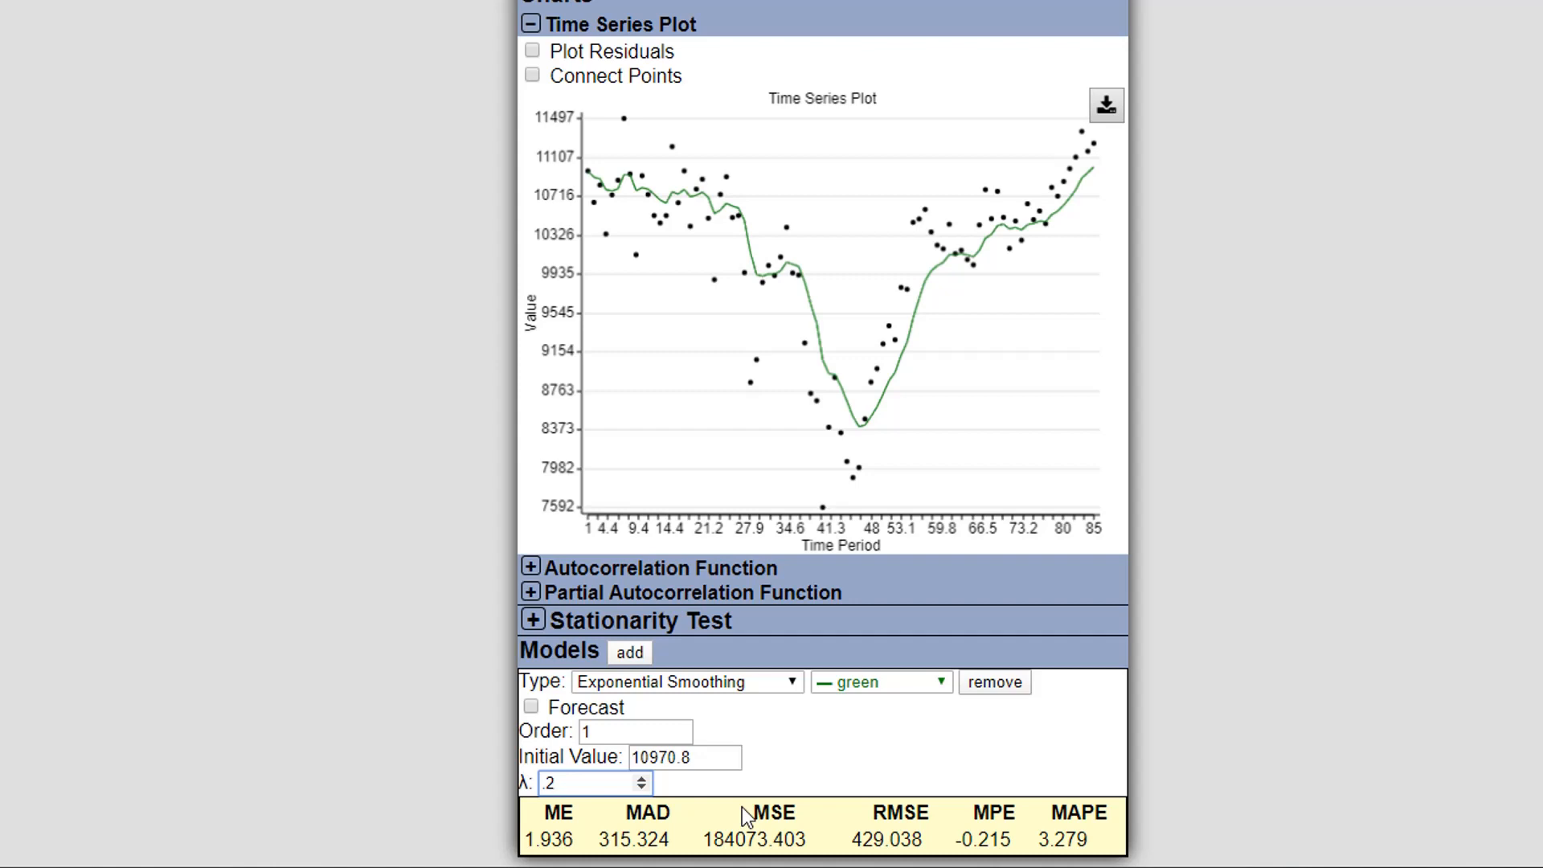
key("Down")
key("Down")
key("Down")
key("Down")
key("Down")
key("Down")
key("Down")
key("Down")
key("Down")
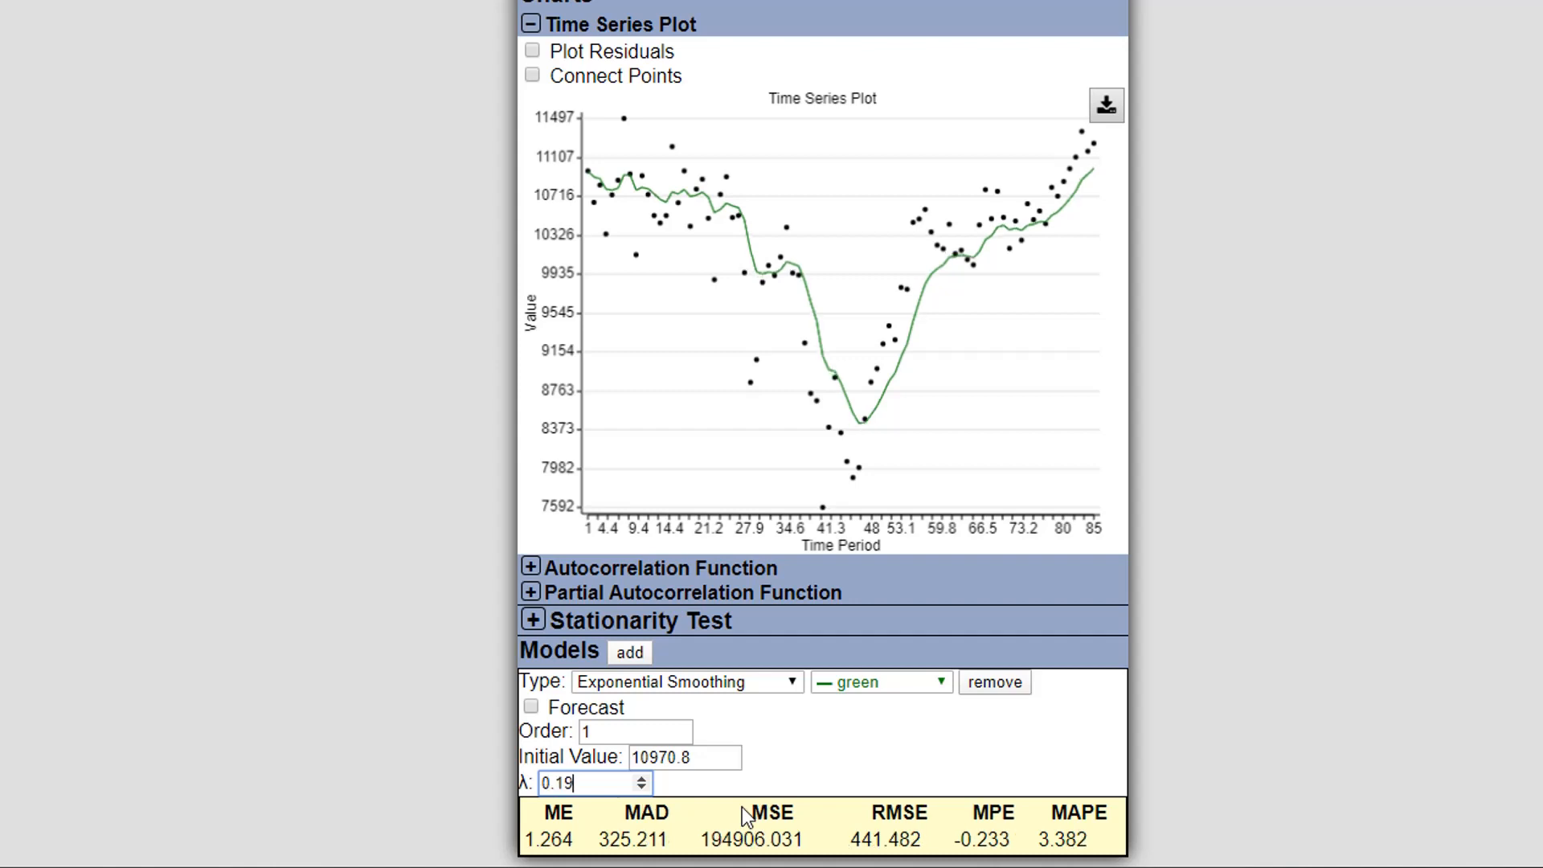
key("Down")
key("Down")
key("Down")
key("Down")
key("Down")
key("Down")
key("Down")
key("Down")
key("Down")
key("Down")
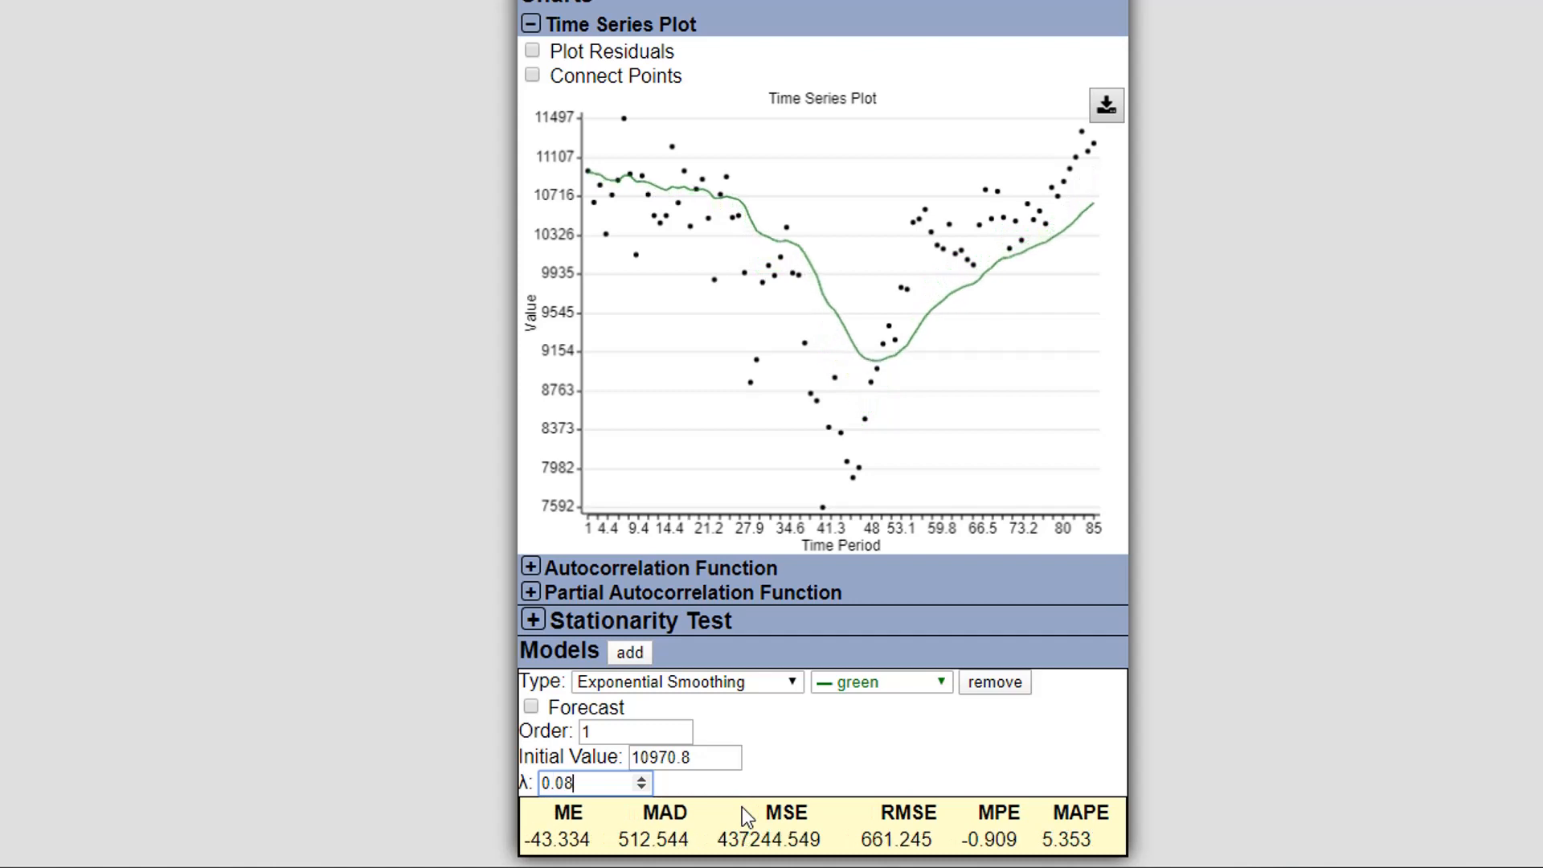
key("Down")
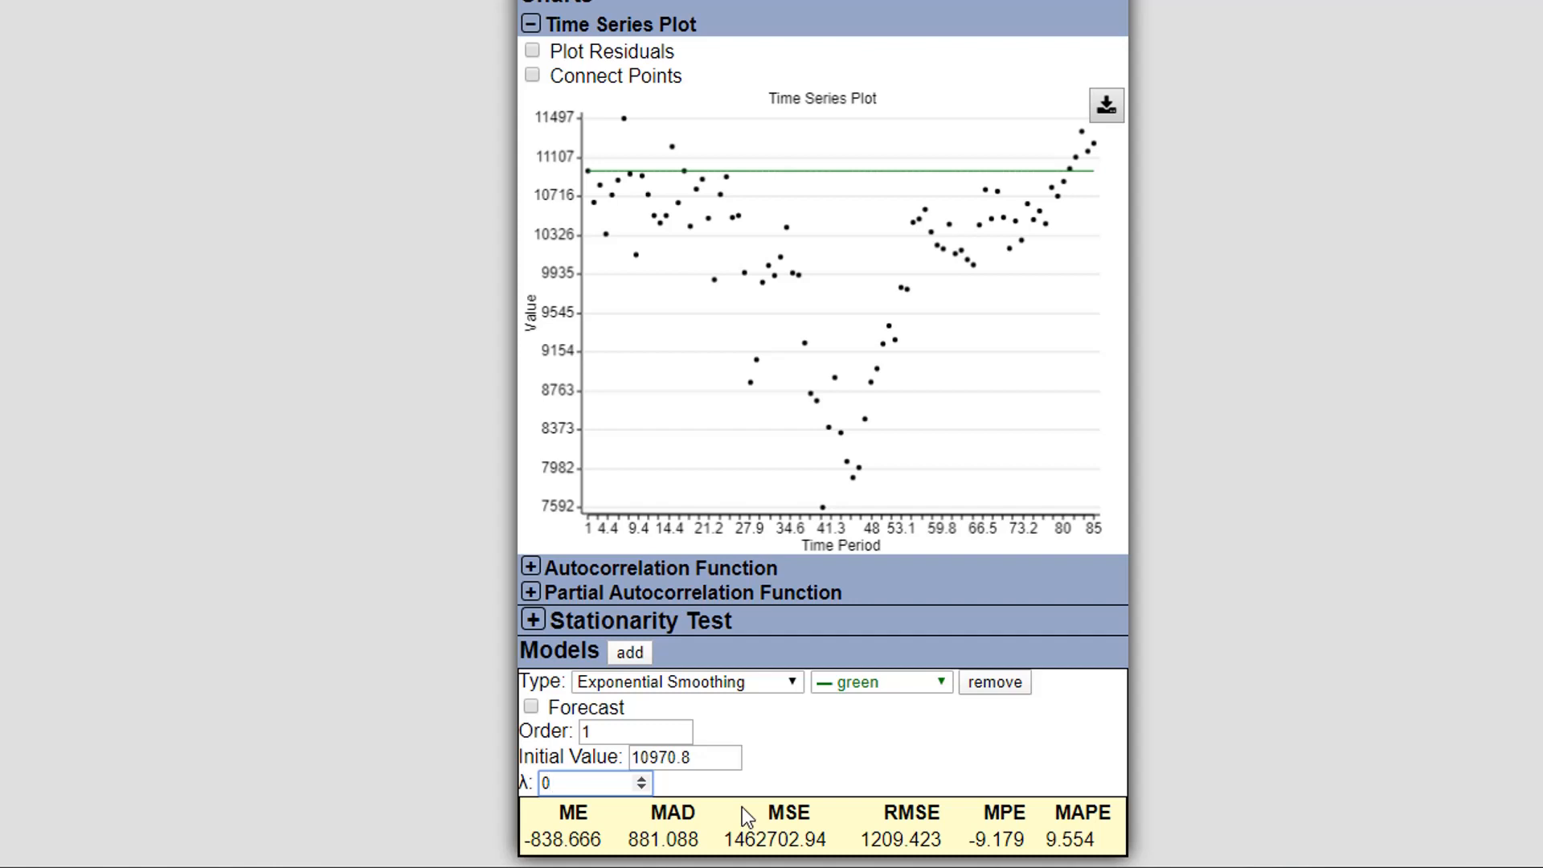
Step: Raise the λ of the exponential smoothing model gradually to 1 to watch the fitted line follow the data
key("Up")
key("Up")
key("Up")
key("Up")
key("Up")
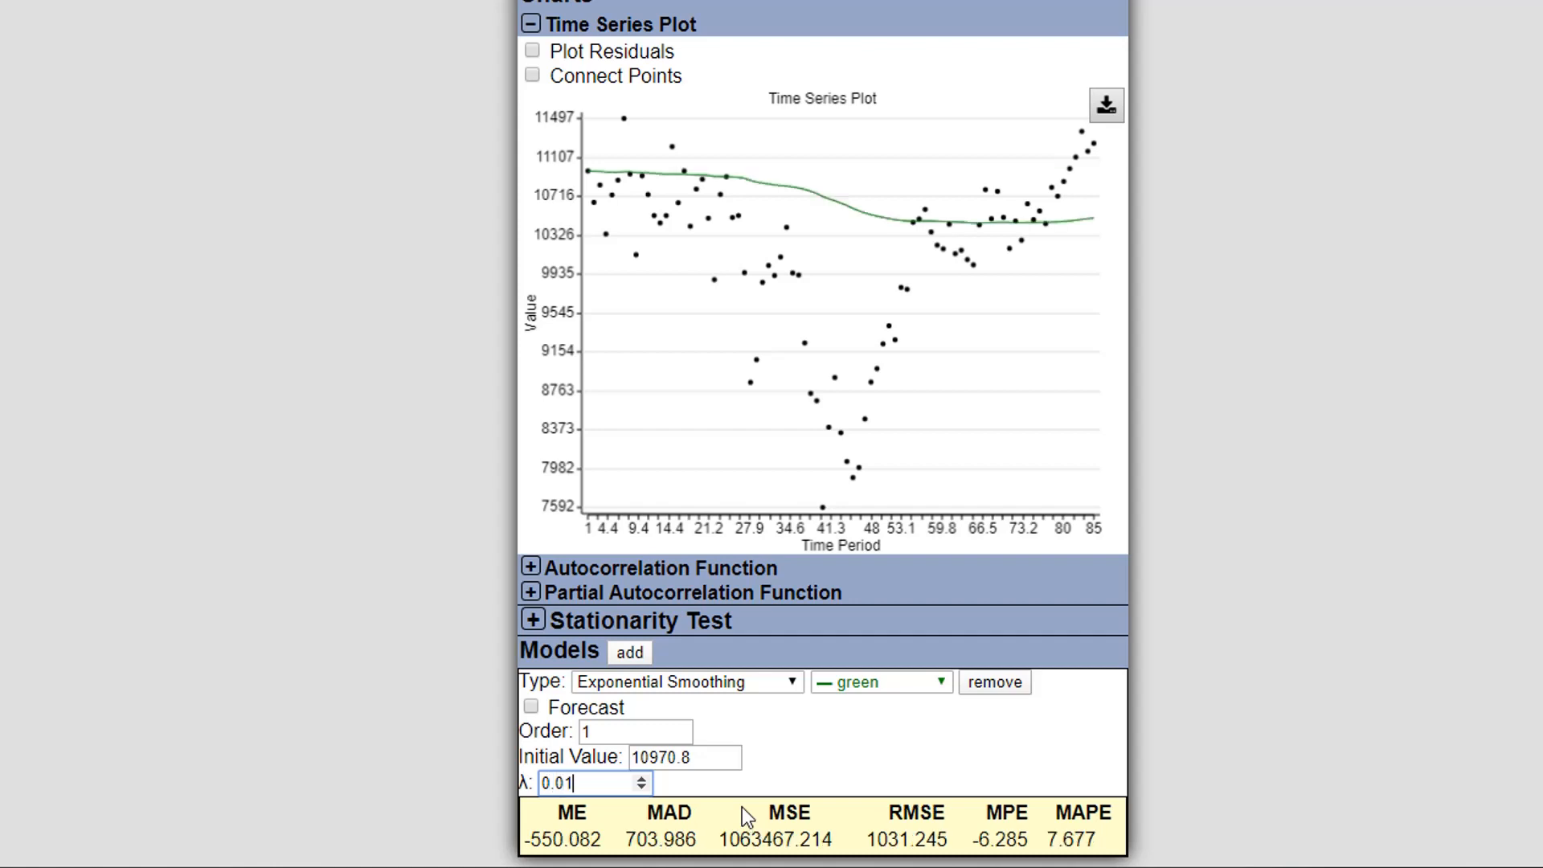
key("Up")
key("Up")
key("Up")
key("Up")
key("Up")
key("Up")
key("Up")
key("Up")
key("Up")
key("Up")
key("Up")
key("Up")
key("Up")
key("Up")
key("Up")
key("Up")
key("Up")
key("Up")
key("Up")
key("Up")
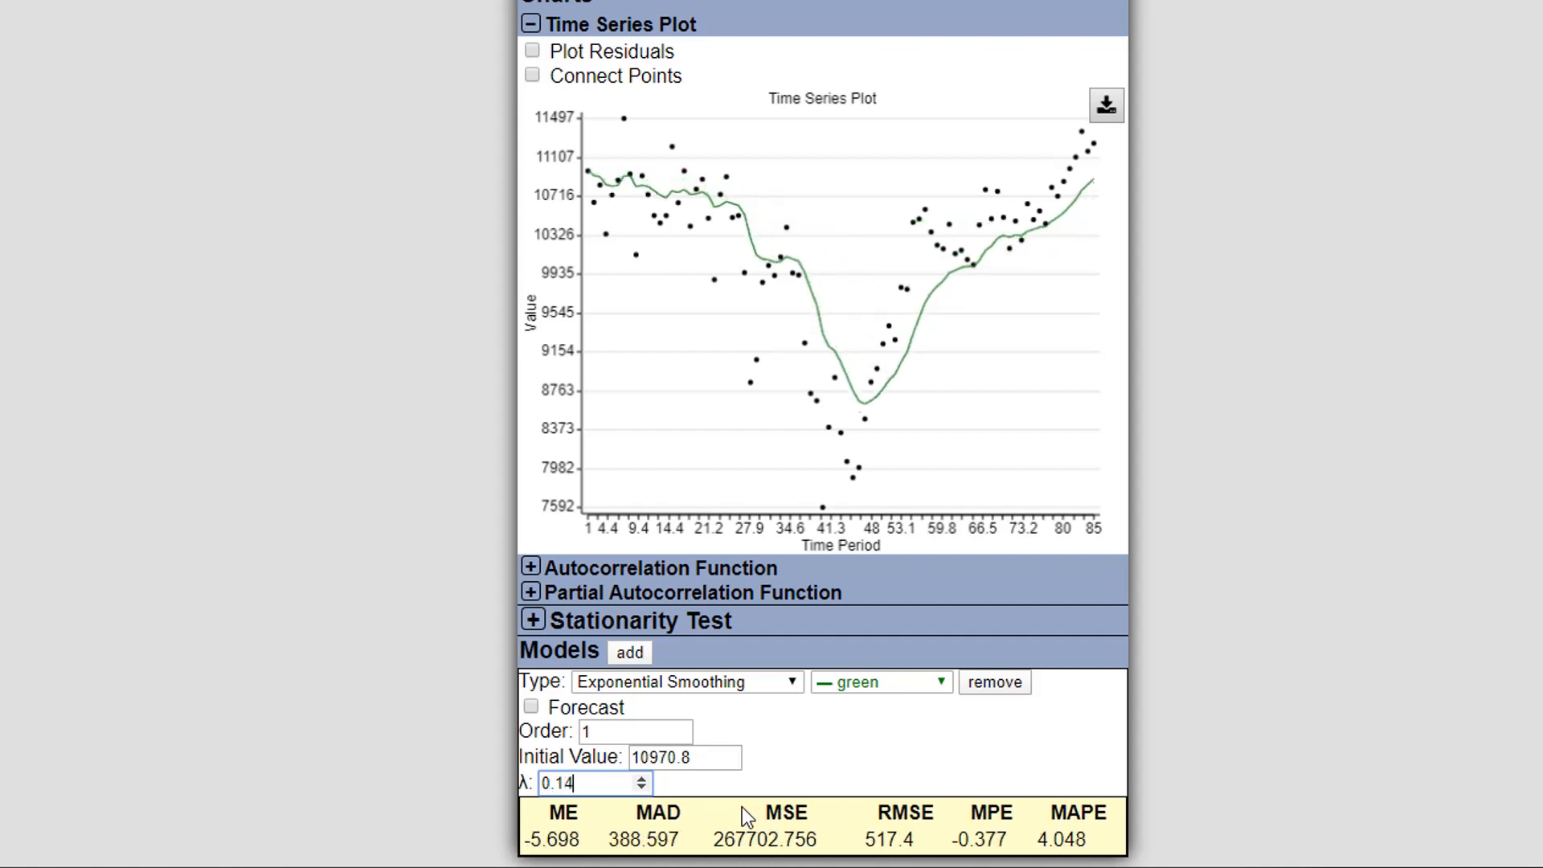
key("Up")
key("Up")
key("Up")
key("Up")
key("Up")
key("Up")
key("Up")
key("Up")
key("Up")
key("Up")
key("Up")
key("Up")
key("Up")
key("Up")
key("Up")
key("Up")
key("Up")
key("Up")
key("Up")
key("Up")
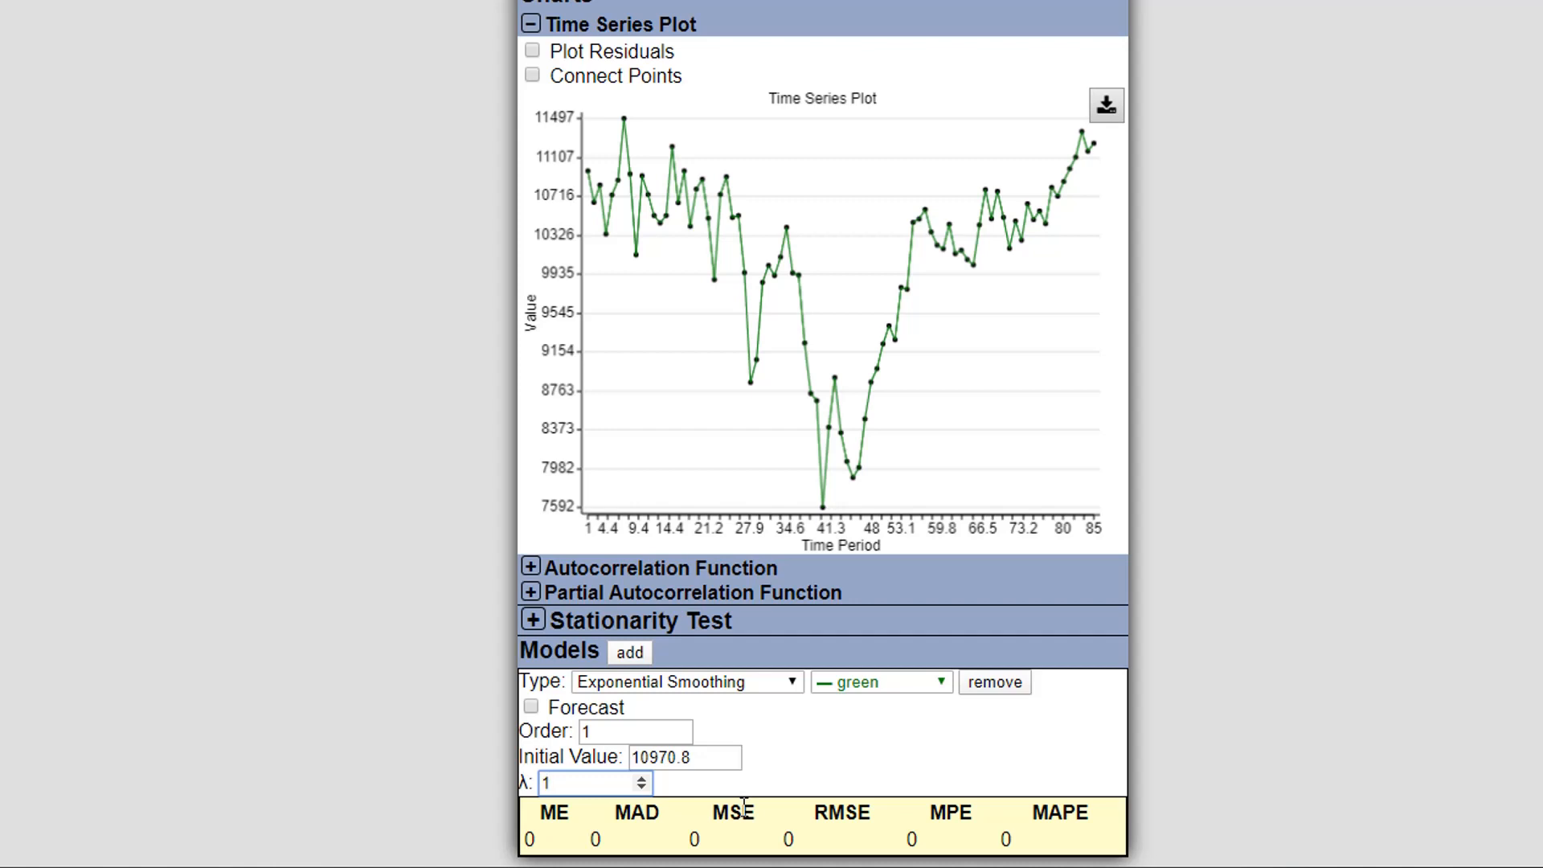
Step: Bring the λ of the exponential smoothing model gradually back down to 0.2
key("Down")
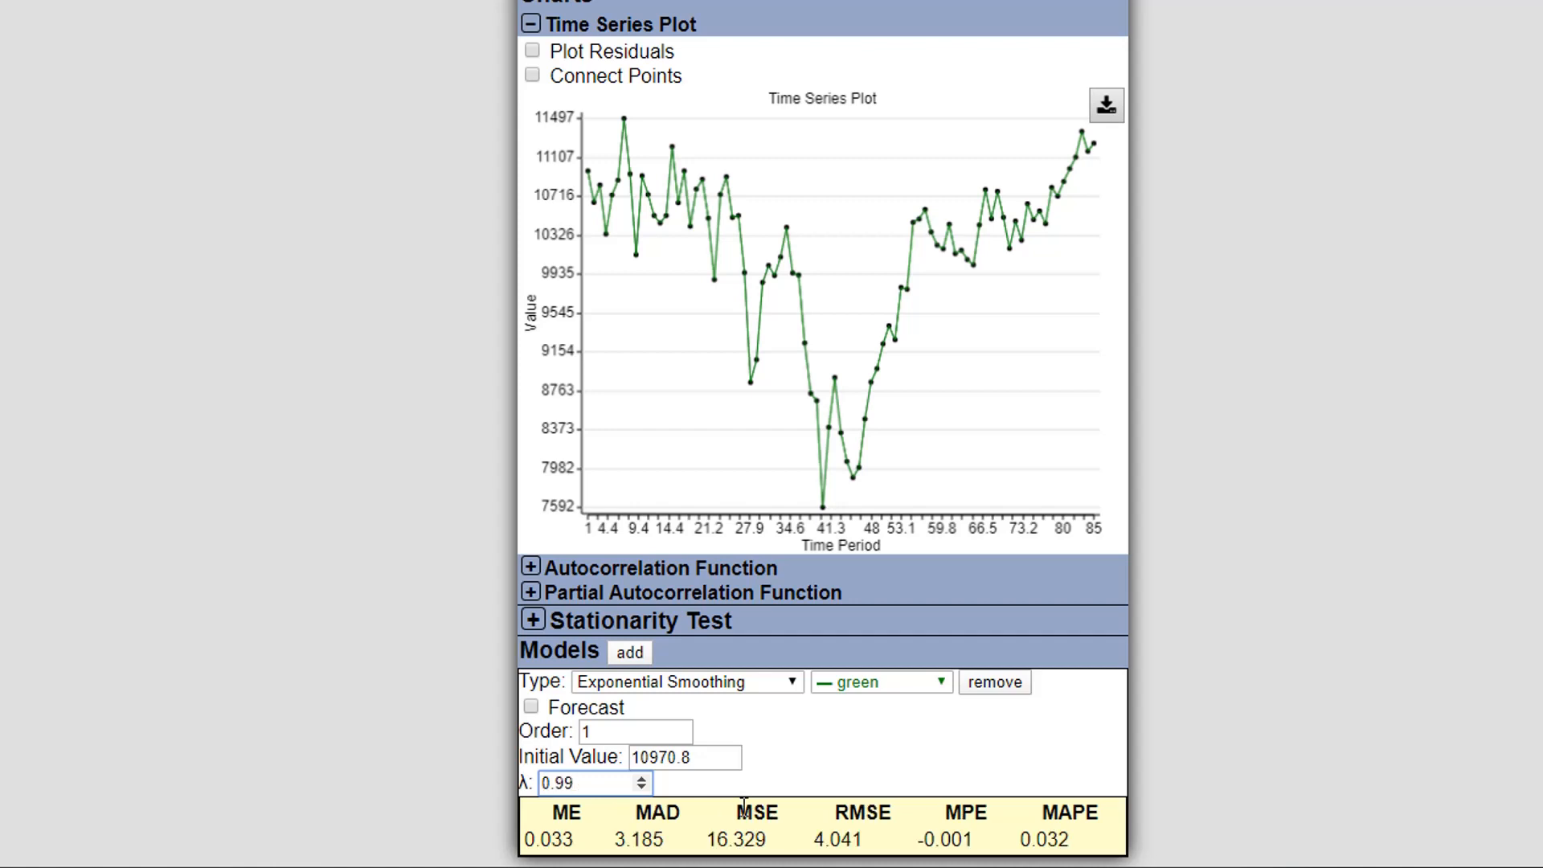
key("Down")
key("Down")
key("Down")
key("Down")
key("Down")
key("Down")
key("Down")
key("Down")
key("Down")
key("Down")
key("Down")
key("Down")
key("Down")
key("Down")
key("Down")
key("Down")
key("Down")
key("Down")
key("Down")
key("Down")
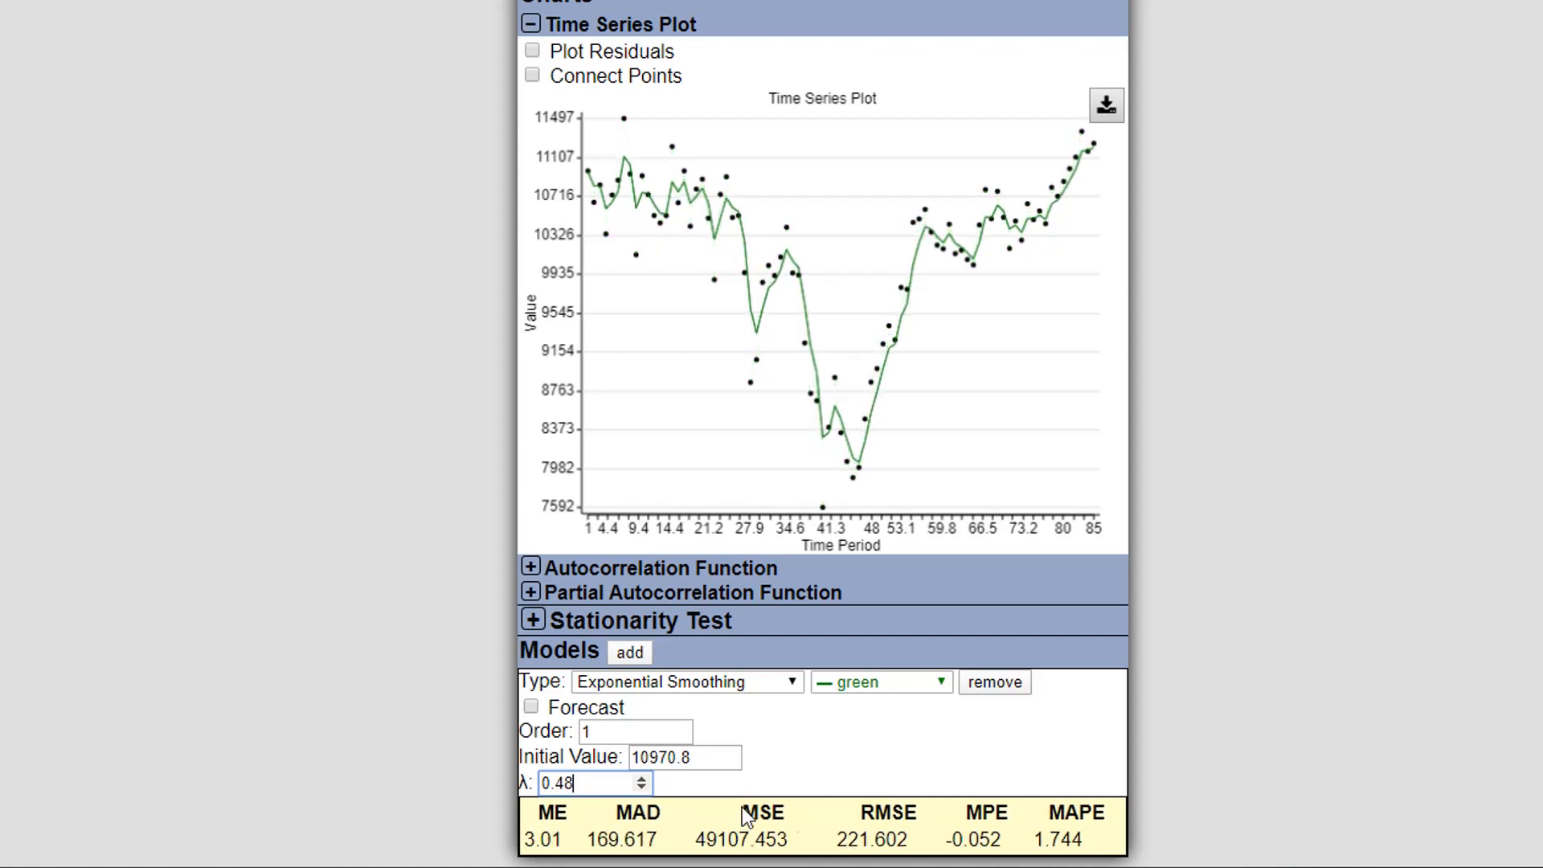
key("Down")
key("Down")
key("Down")
key("Down")
key("Down")
key("Down")
key("Down")
key("Down")
key("Down")
key("Down")
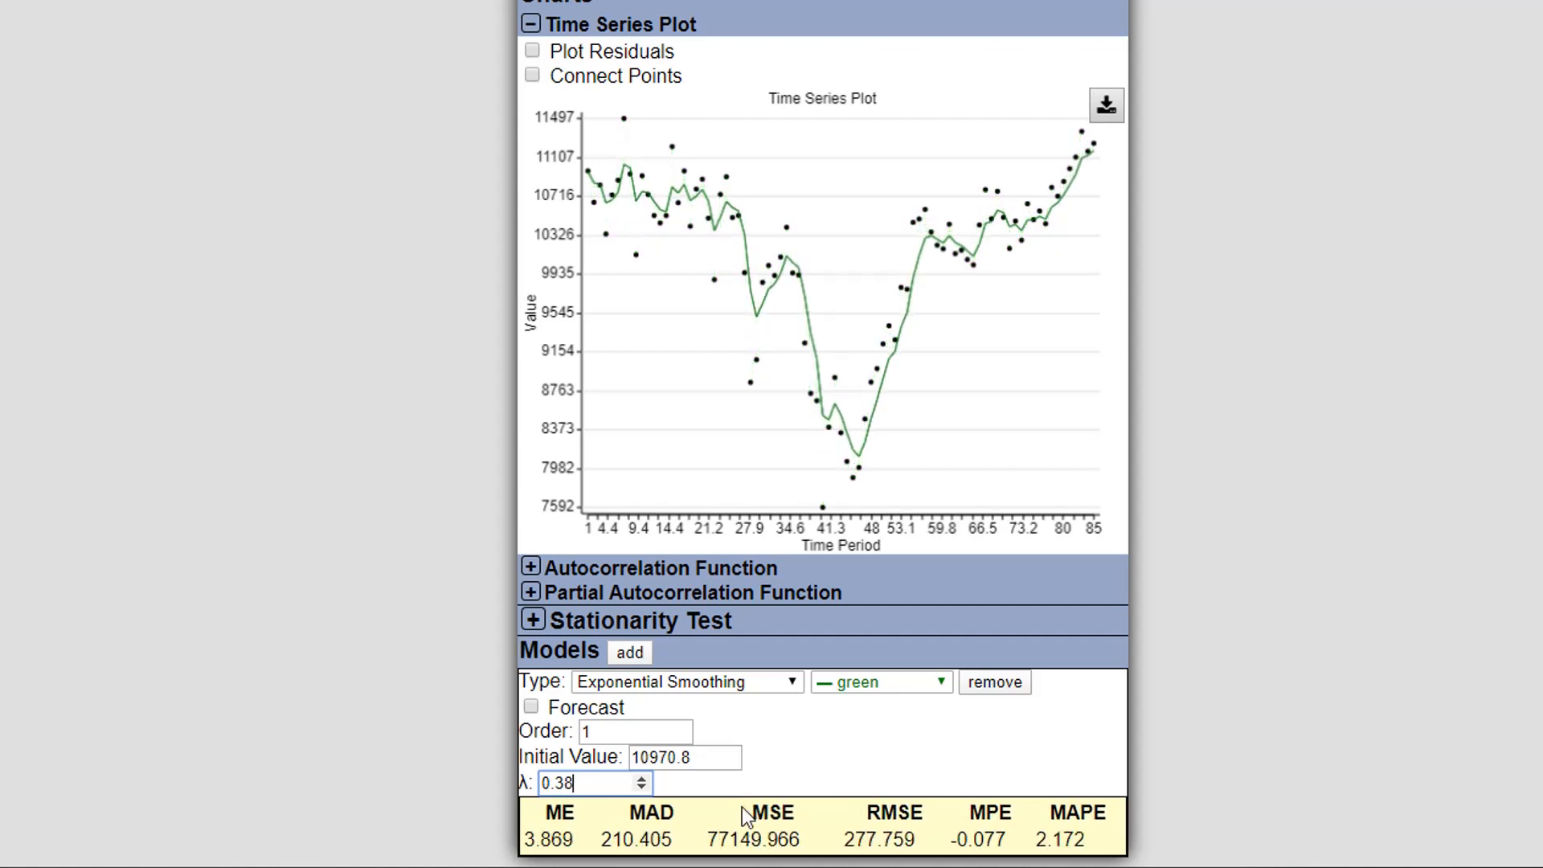
key("Down")
key("Down")
key("Down")
key("Down")
key("Down")
key("Down")
key("Down")
key("Down")
key("Down")
key("Down")
key("Down")
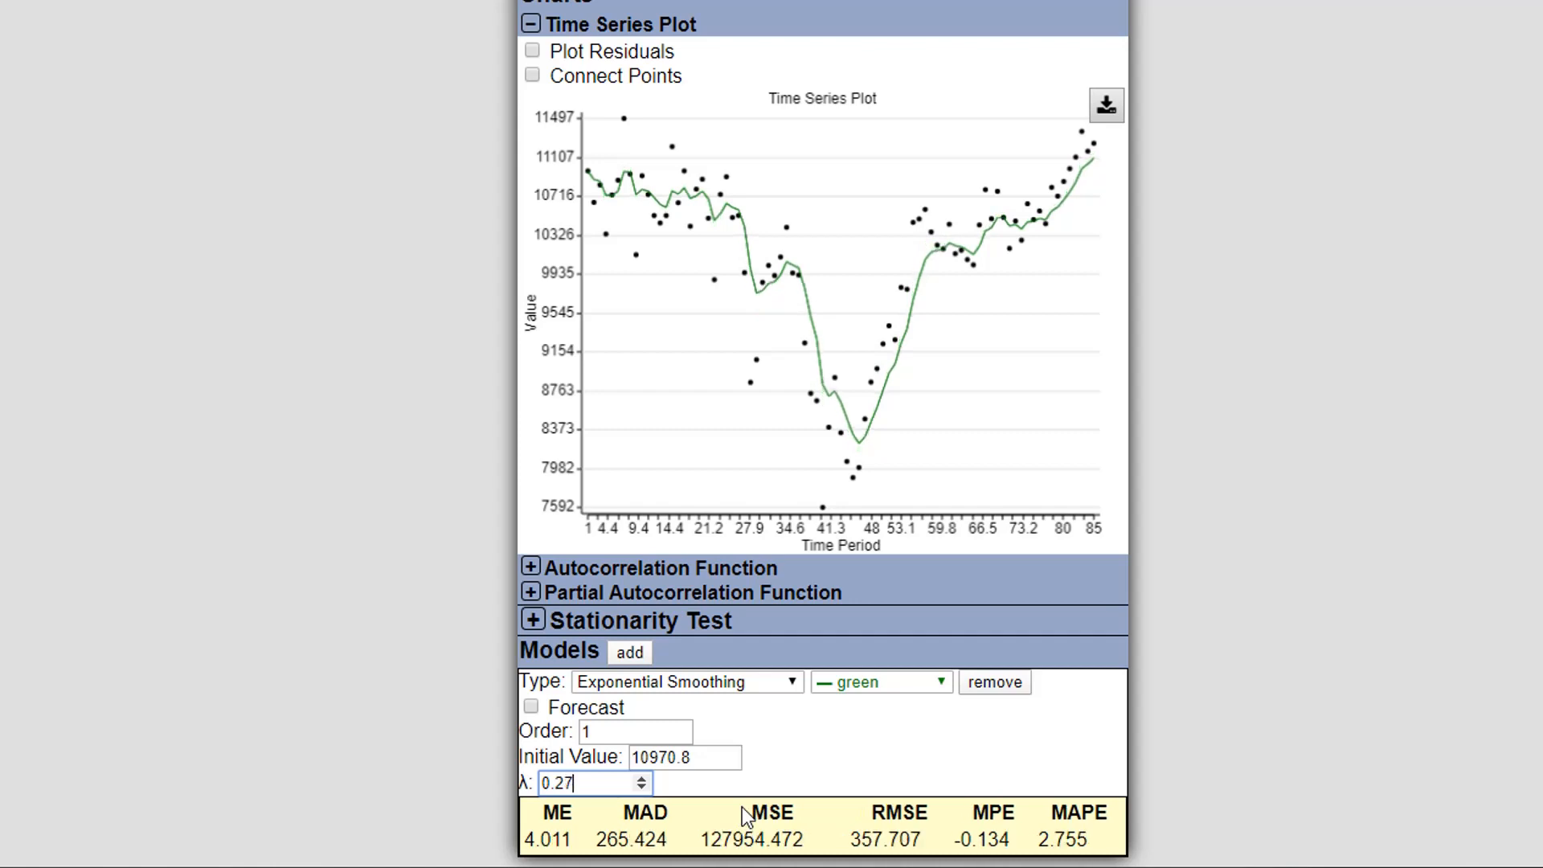
key("Down")
key("Down")
key("Down")
key("Down")
key("Down")
key("Down")
key("Down")
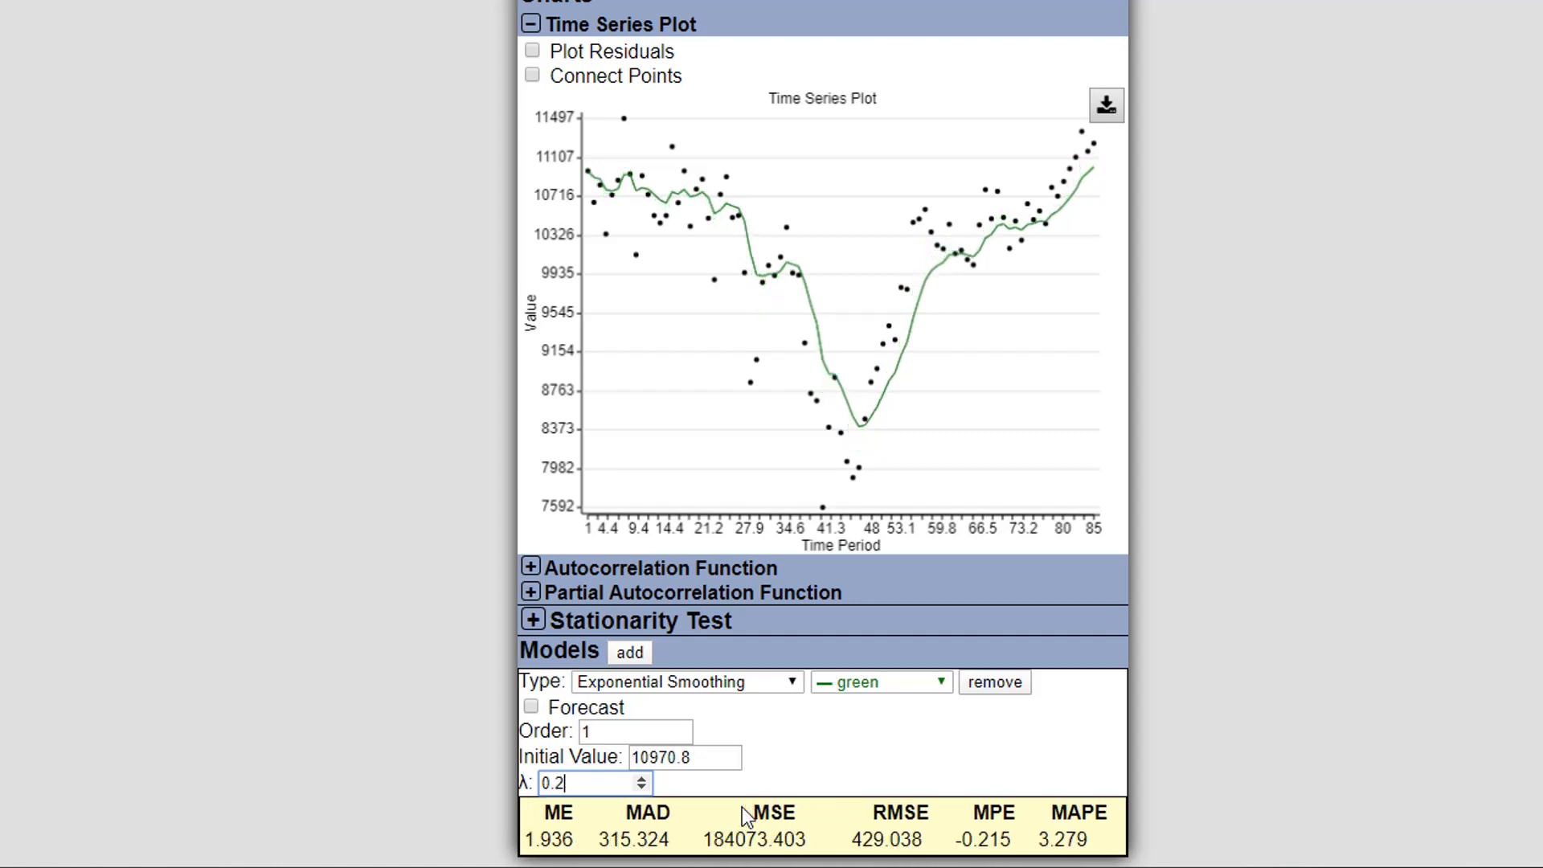
key("Down")
key("Up")
Step: Turn on Connect Points and toggle Forecast for the exponential smoothing model to compare both views, leaving Forecast off
left_click(532, 75)
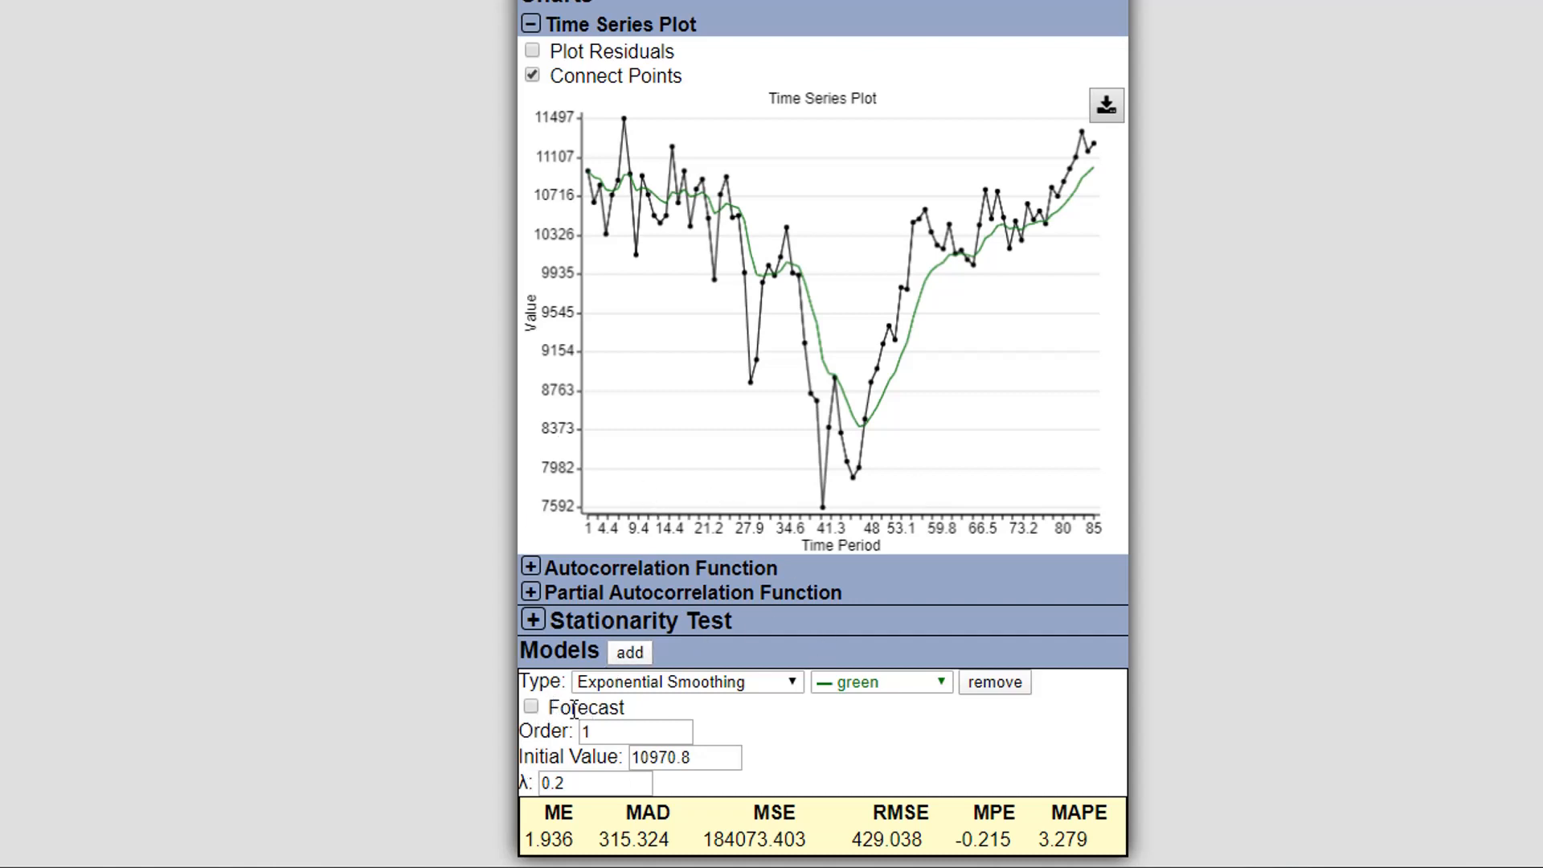
left_click(531, 708)
left_click(531, 708)
left_click(531, 708)
left_click(531, 708)
left_click(531, 708)
Step: Switch the exponential smoothing order between 1 and 2 to compare the fits, ending on order 2
left_click(611, 732)
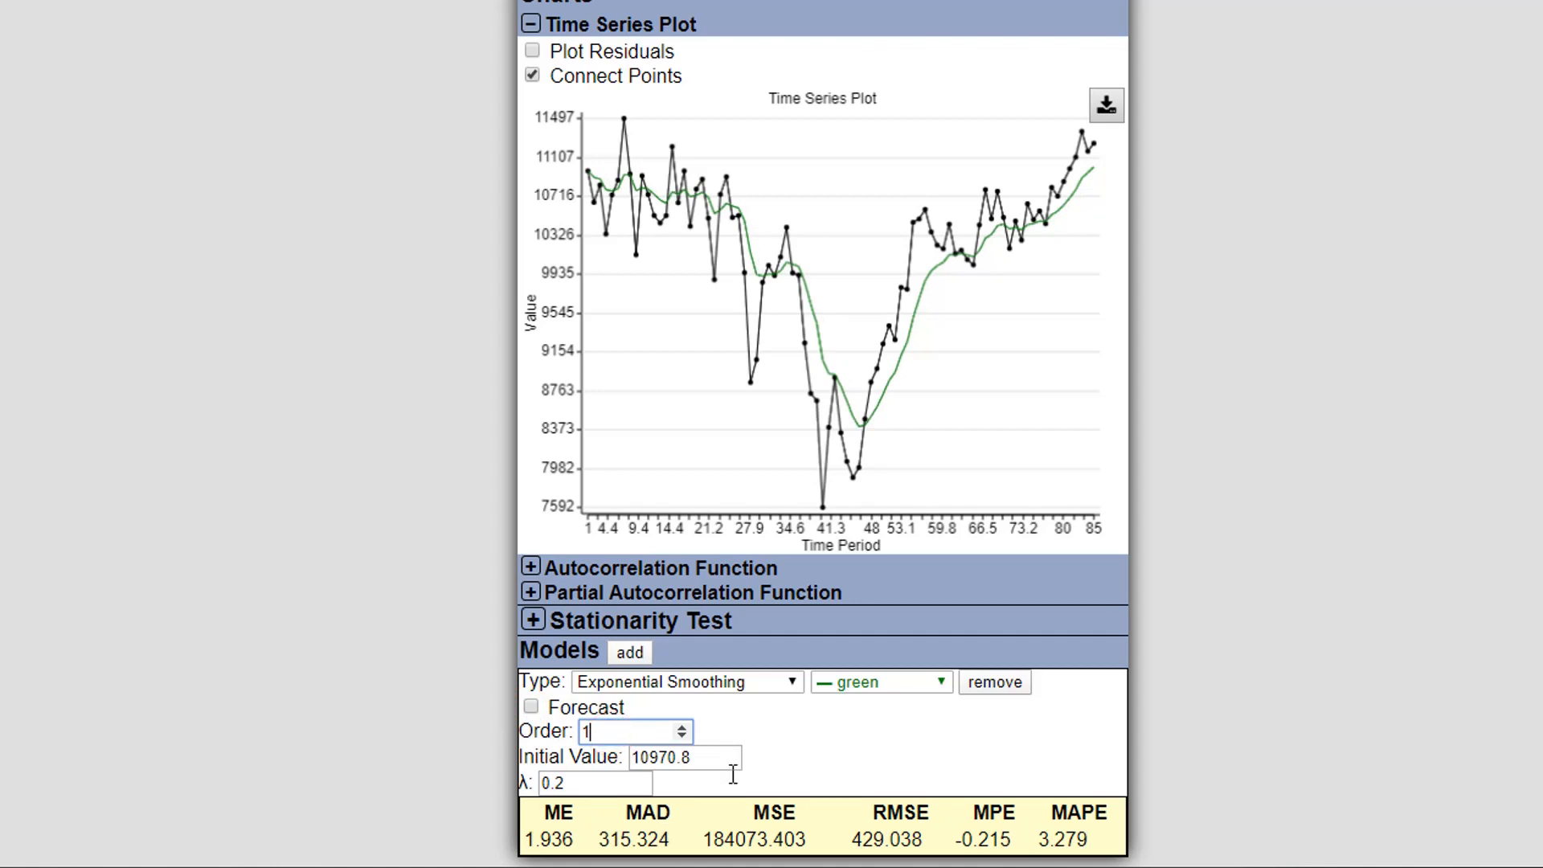
key("Up")
key("Down")
key("Up")
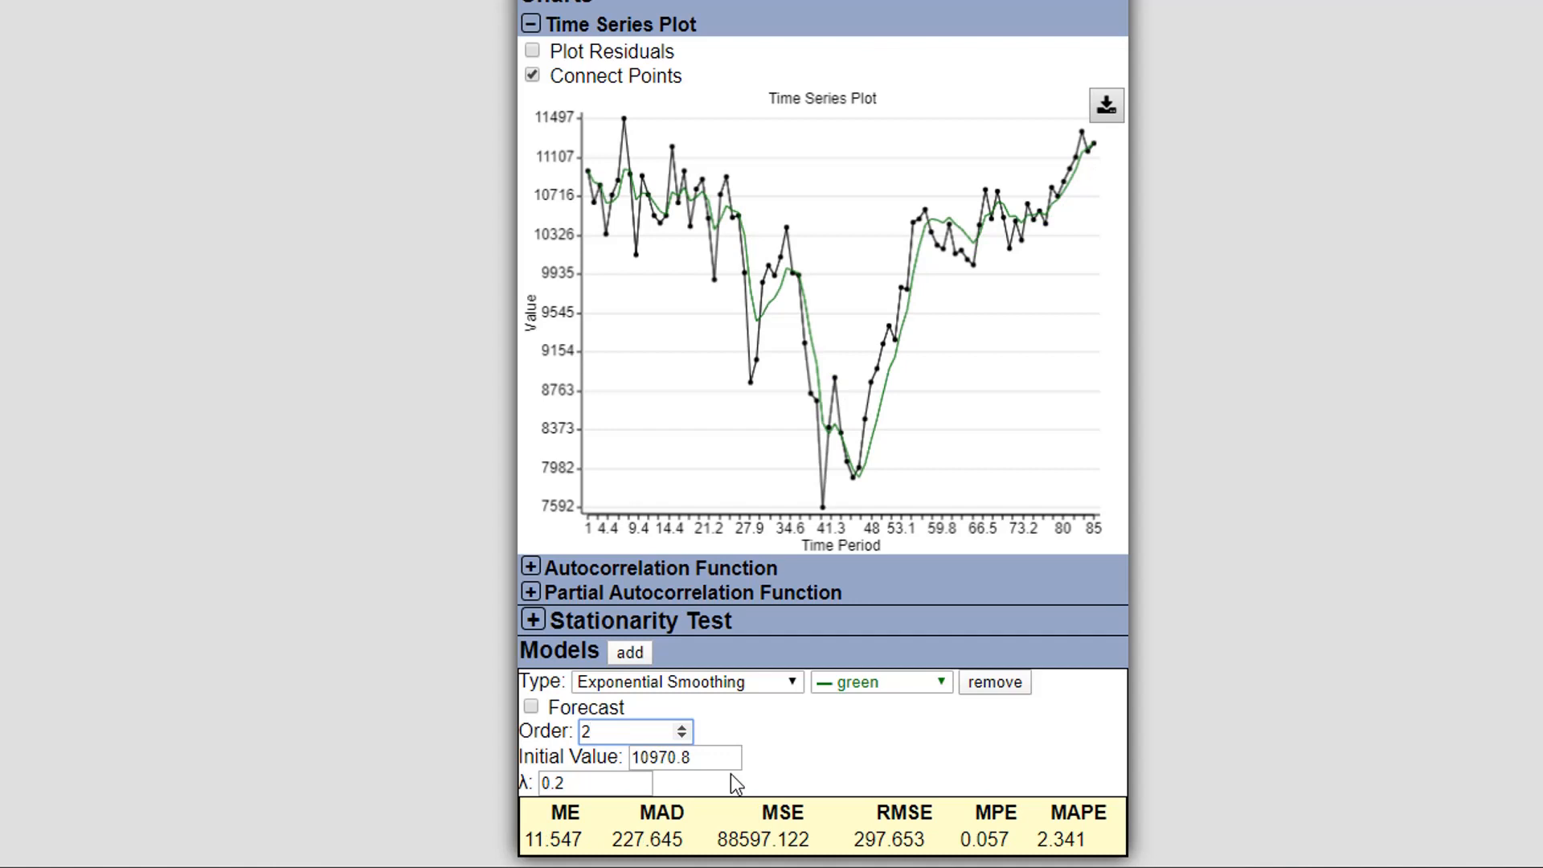
key("Down")
key("Up")
Step: Paste the copied time series into the empty data entry area and name the variable CPI
scroll(894, 363, "up", 4)
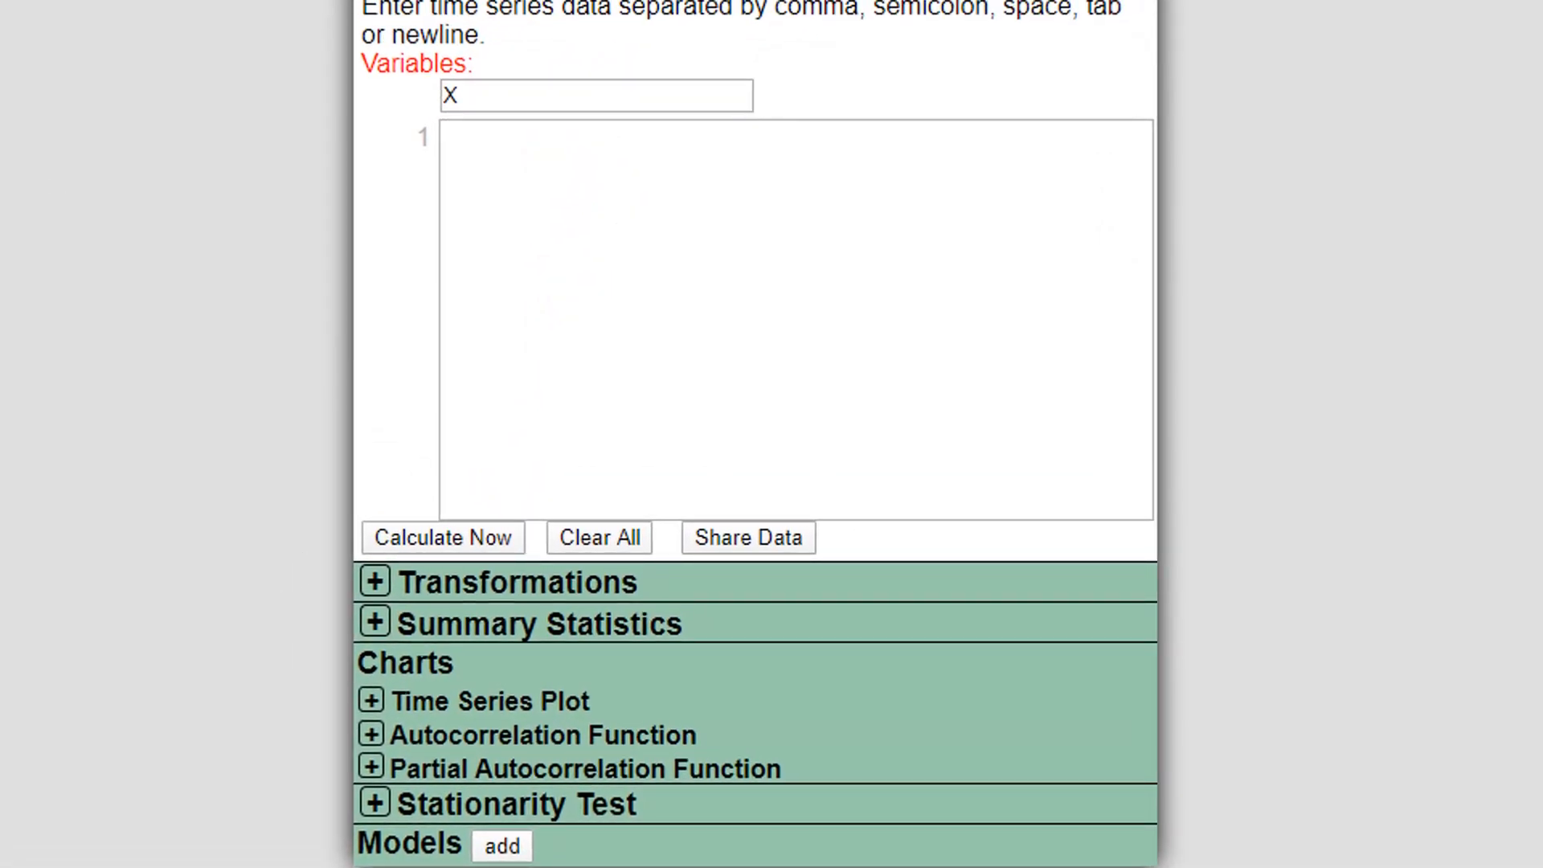
left_click(683, 231)
key("ctrl+v")
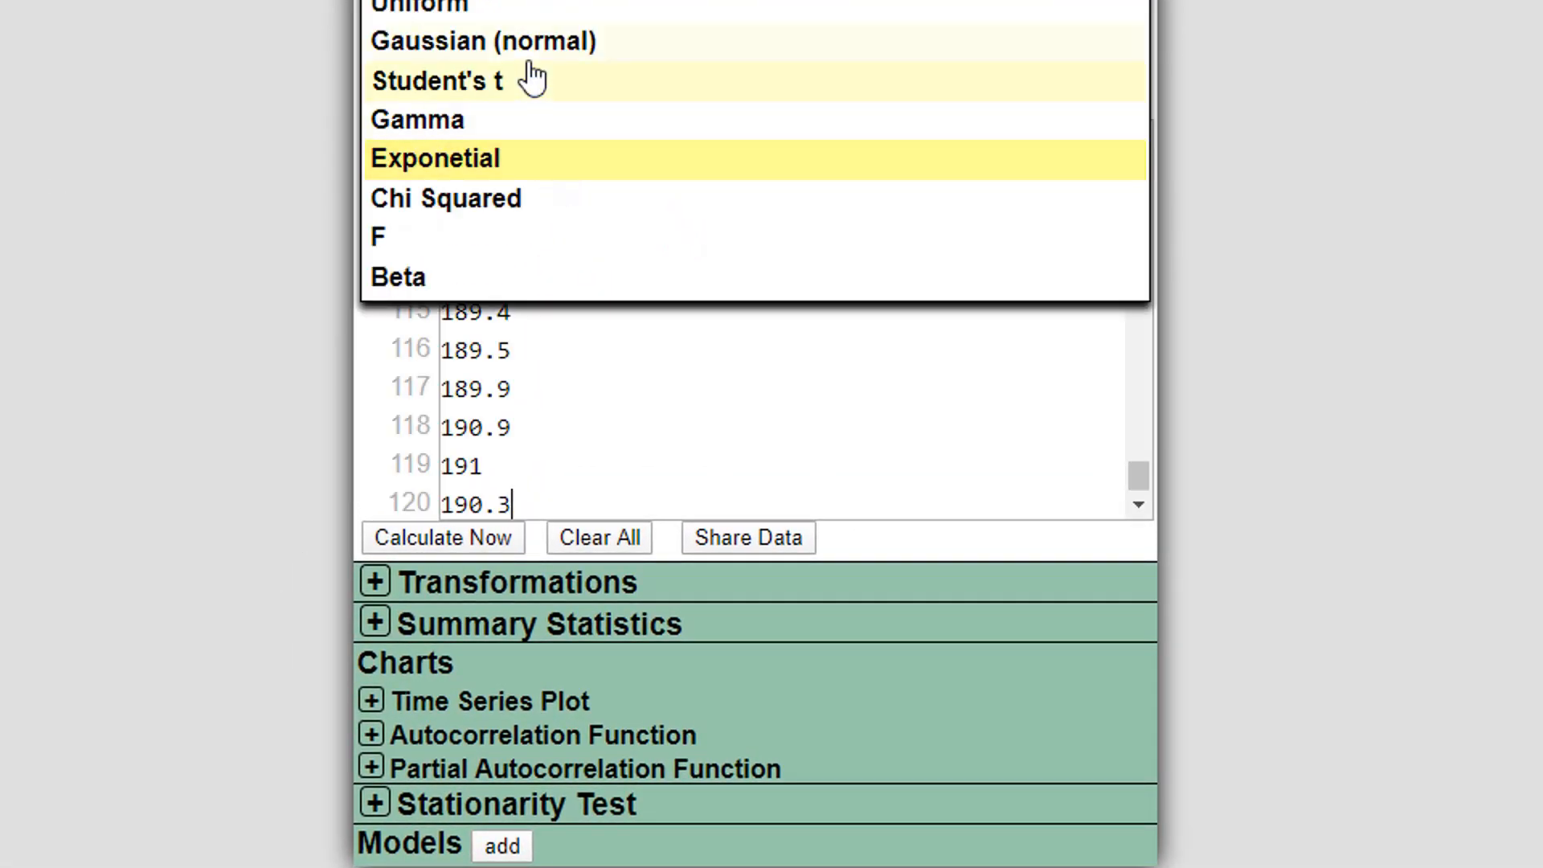
left_click(452, 97)
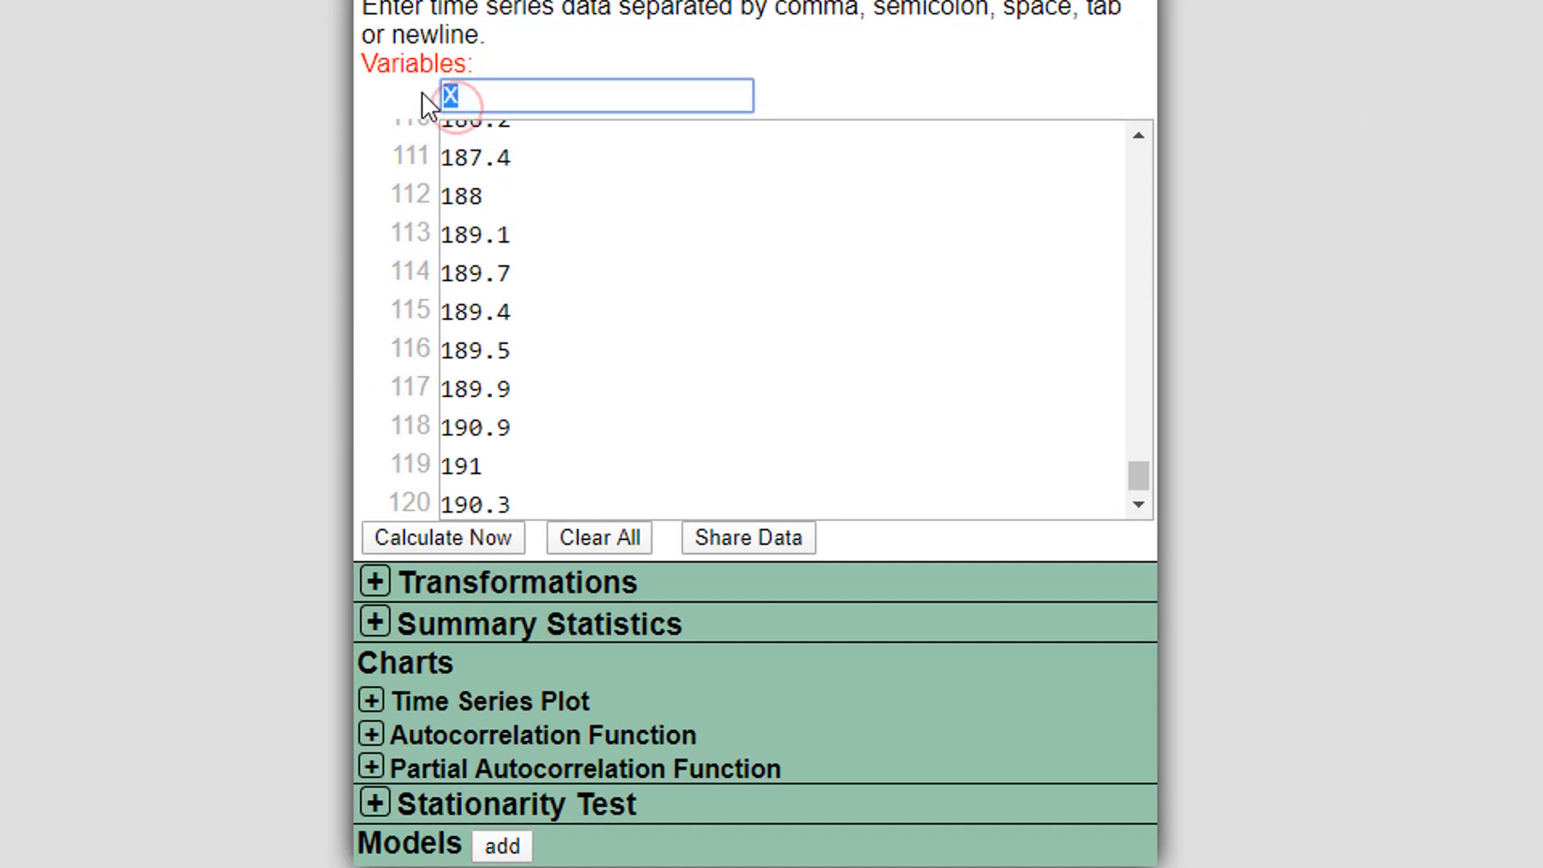
type("VPI")
key("BackSpace")
key("BackSpace")
key("BackSpace")
type("CPI")
Step: Calculate the results for the CPI data and show its Time Series Plot
left_click(470, 533)
left_click(471, 691)
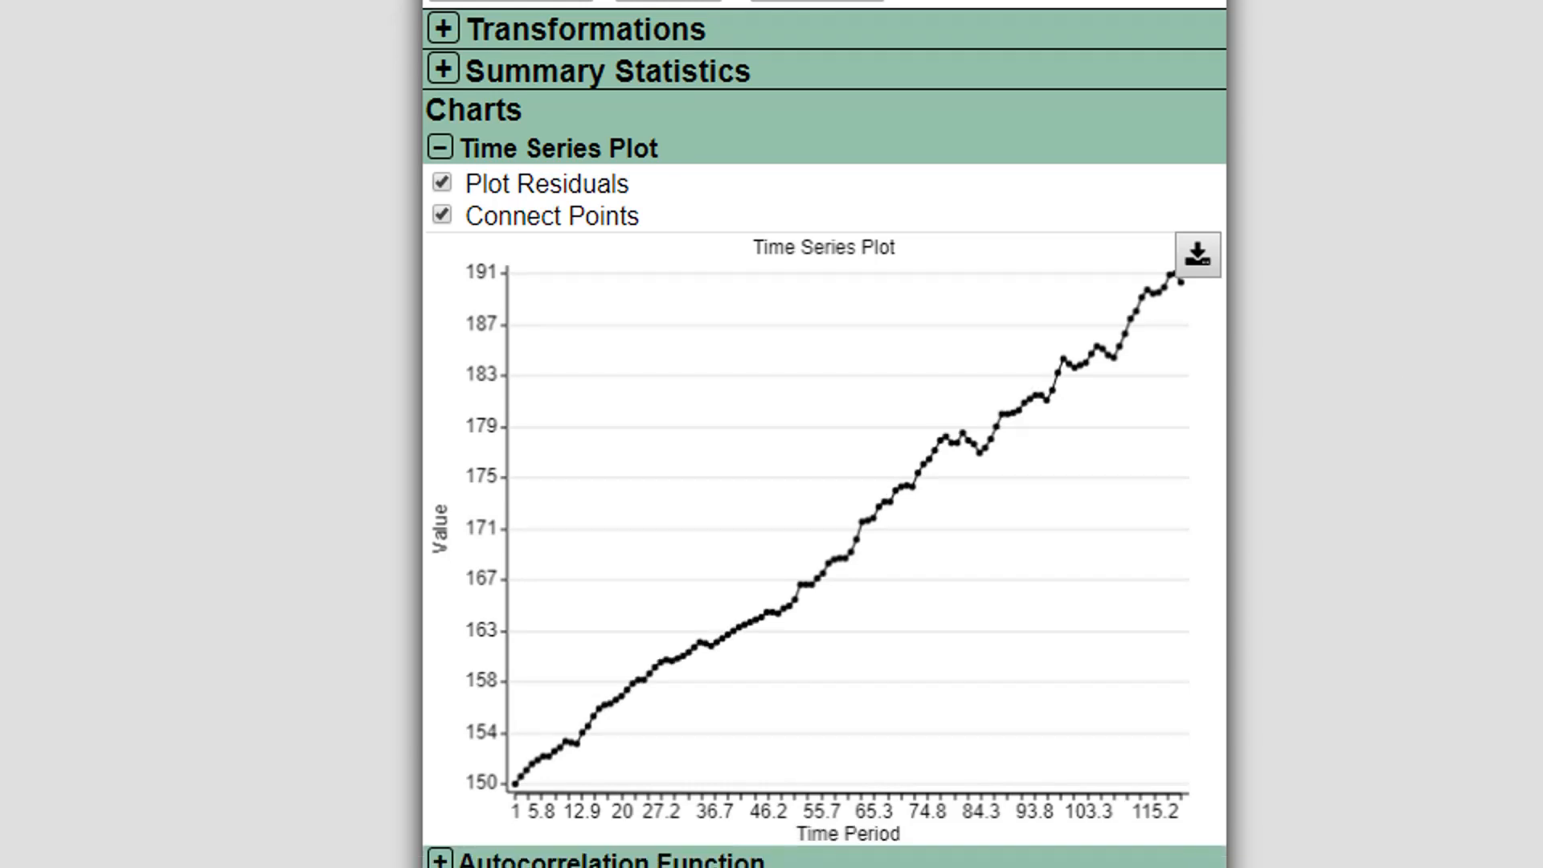
Step: Apply an Exponential Smoothing model to the CPI series and set its order to 2
left_click(700, 834)
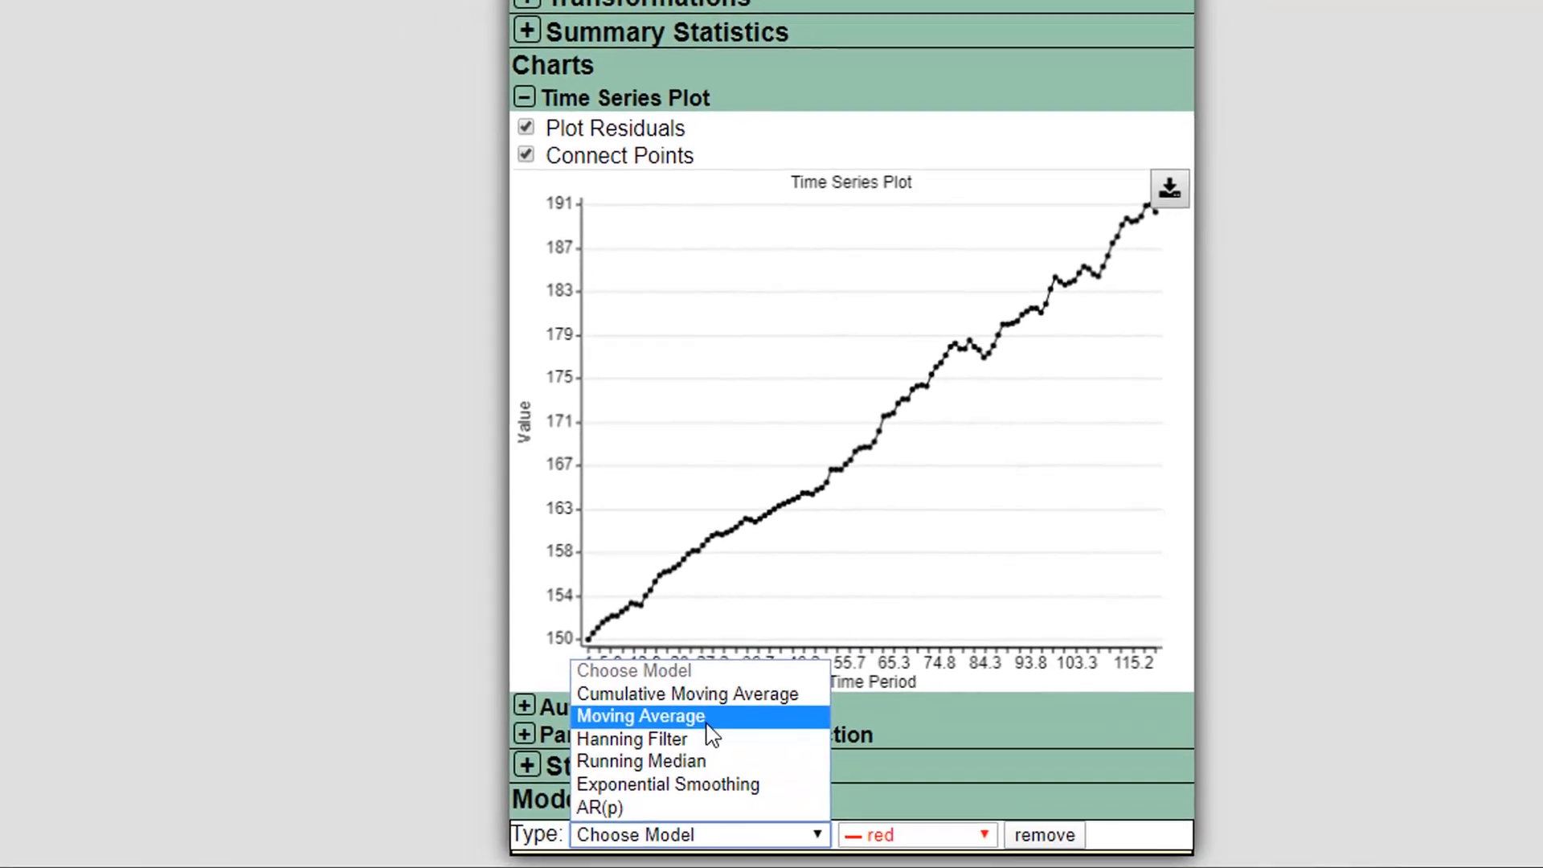
left_click(706, 783)
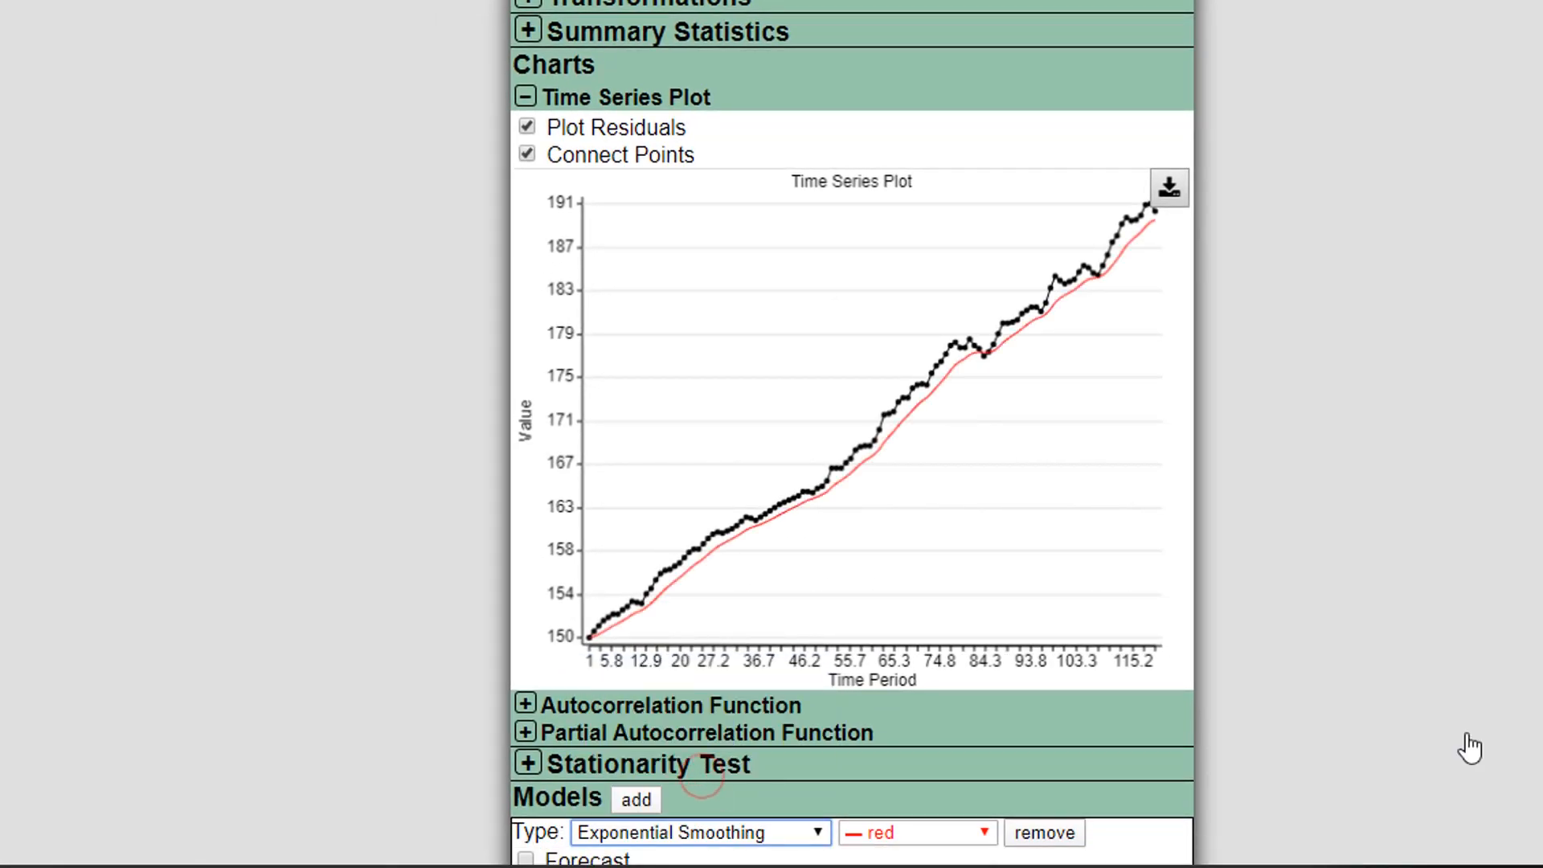
scroll(1471, 746, "down", 2)
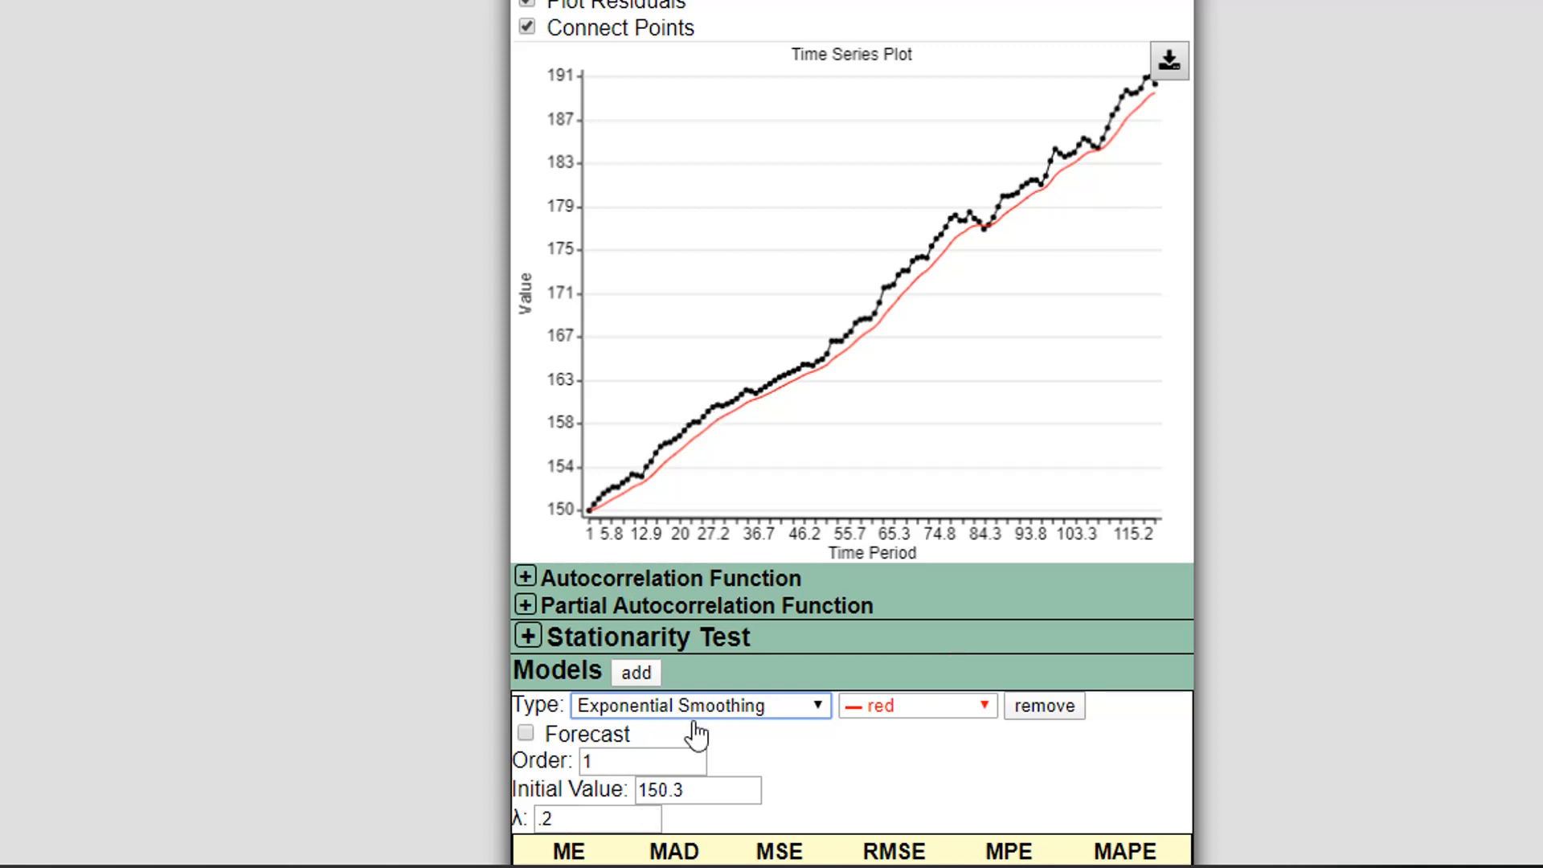
left_click(602, 759)
key("BackSpace")
type("2")
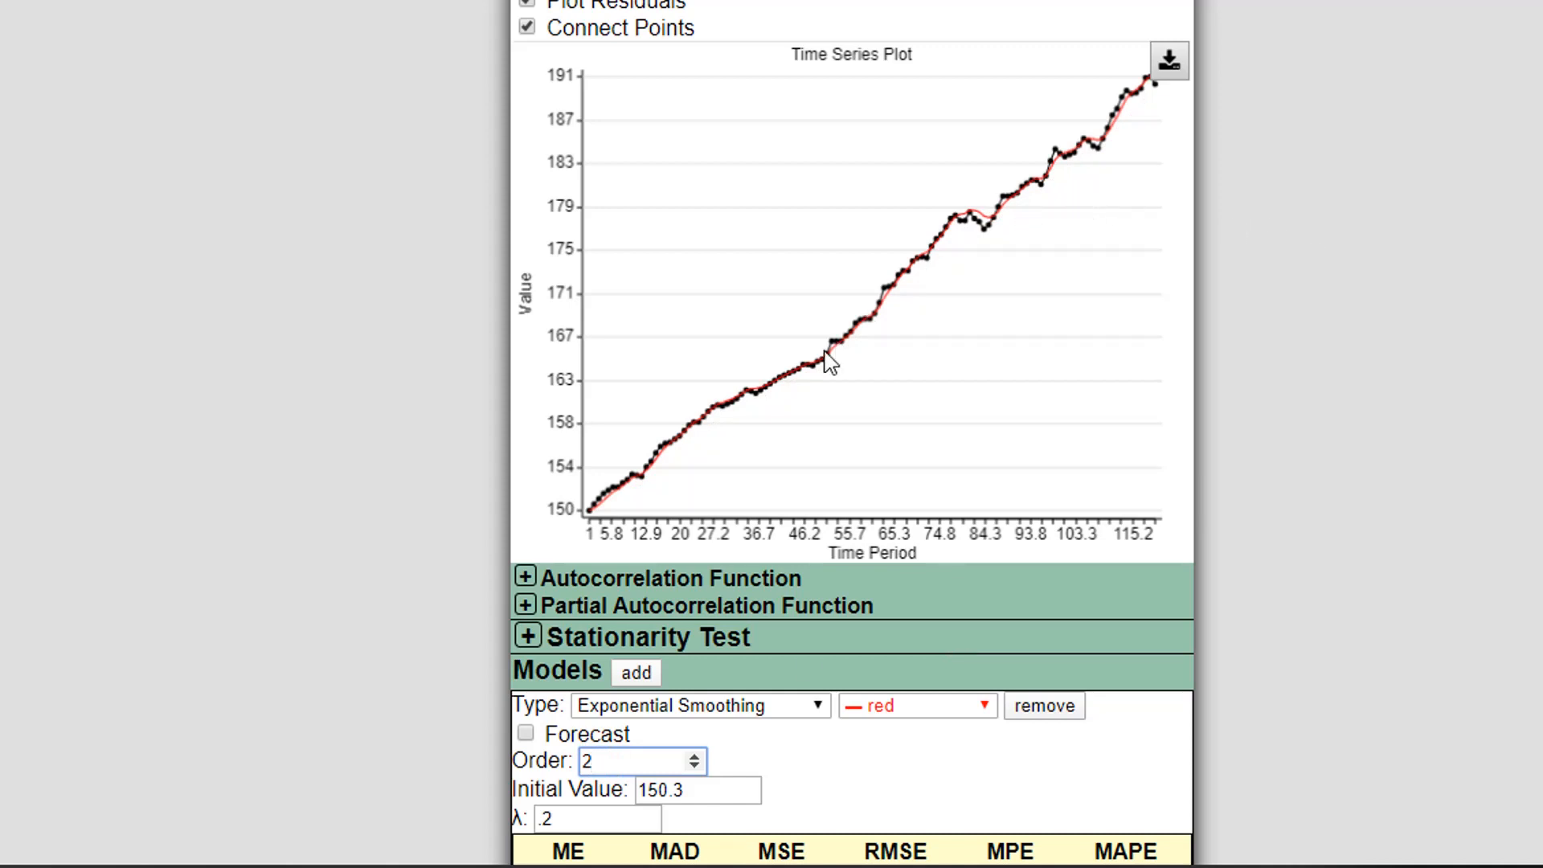
Step: Switch Connect Points off and back on to compare the fitted line with the CPI data points
left_click(526, 27)
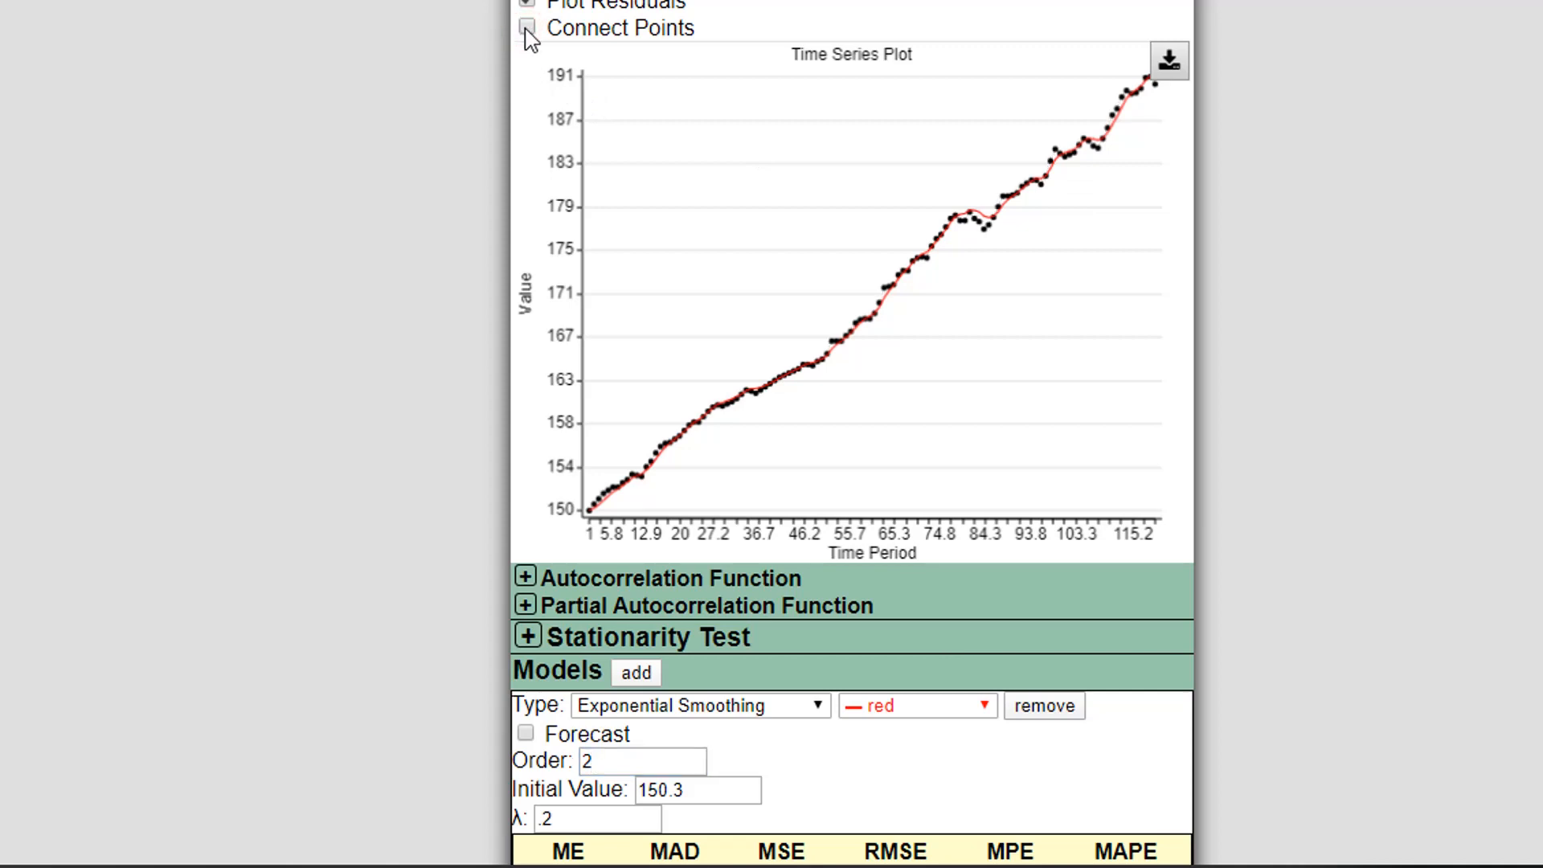
left_click(526, 29)
Step: Raise the Exponential Smoothing model's λ stepwise to 0.56 to see how the fitted line changes
left_click(561, 822)
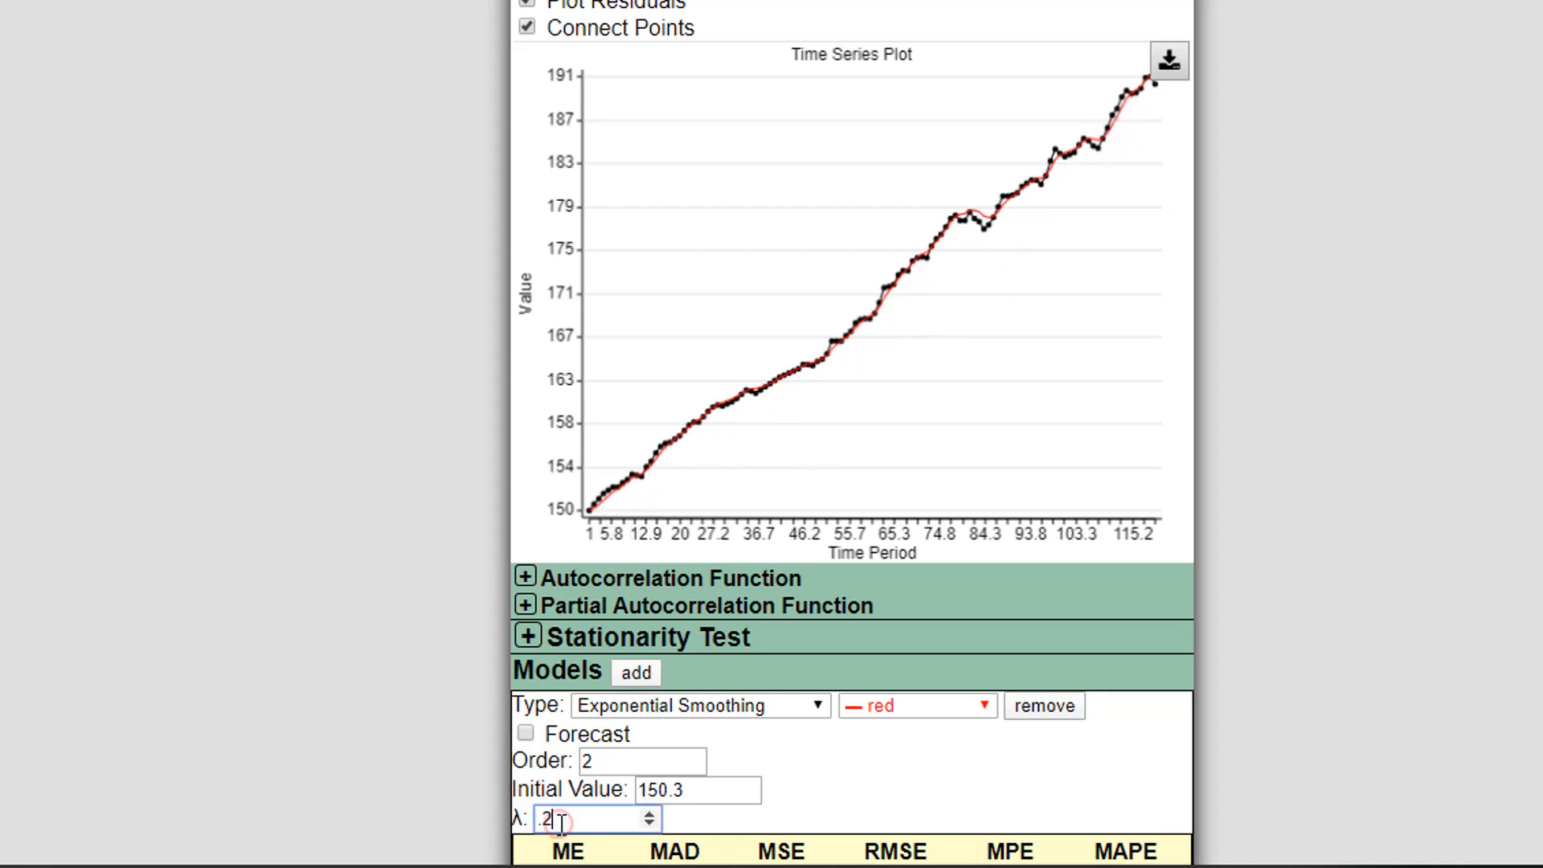
key("Up")
key("Up")
key("Up")
key("Up")
key("Up")
key("Up")
key("Up")
key("Up")
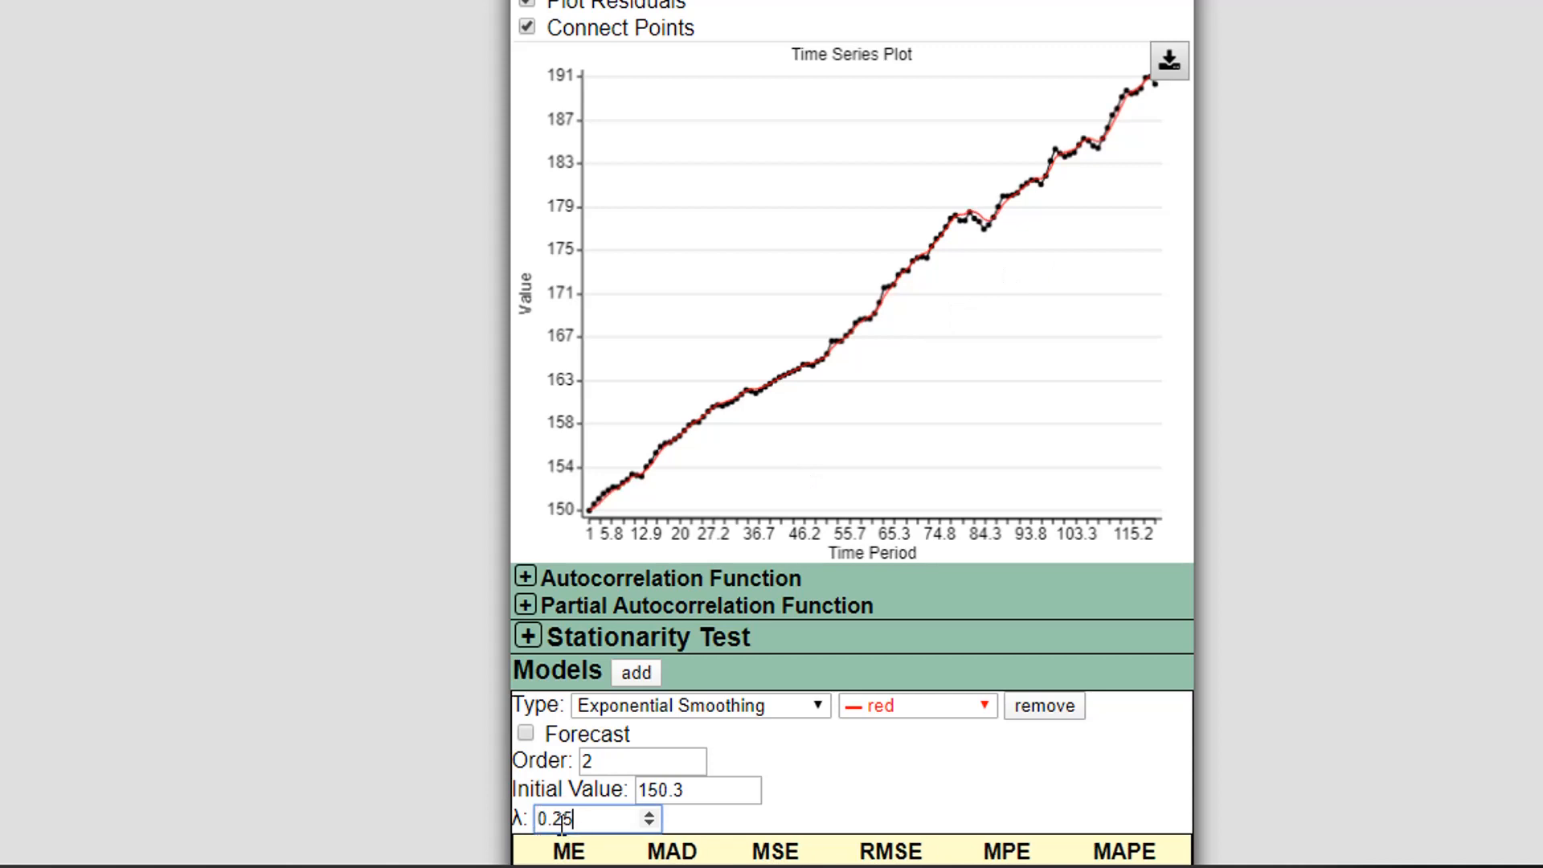
key("Up")
key("Up")
key("Up")
key("Up")
key("Up")
key("Up")
key("Up")
key("Up")
key("Up")
key("Up")
key("Up")
key("Up")
key("Up")
key("Up")
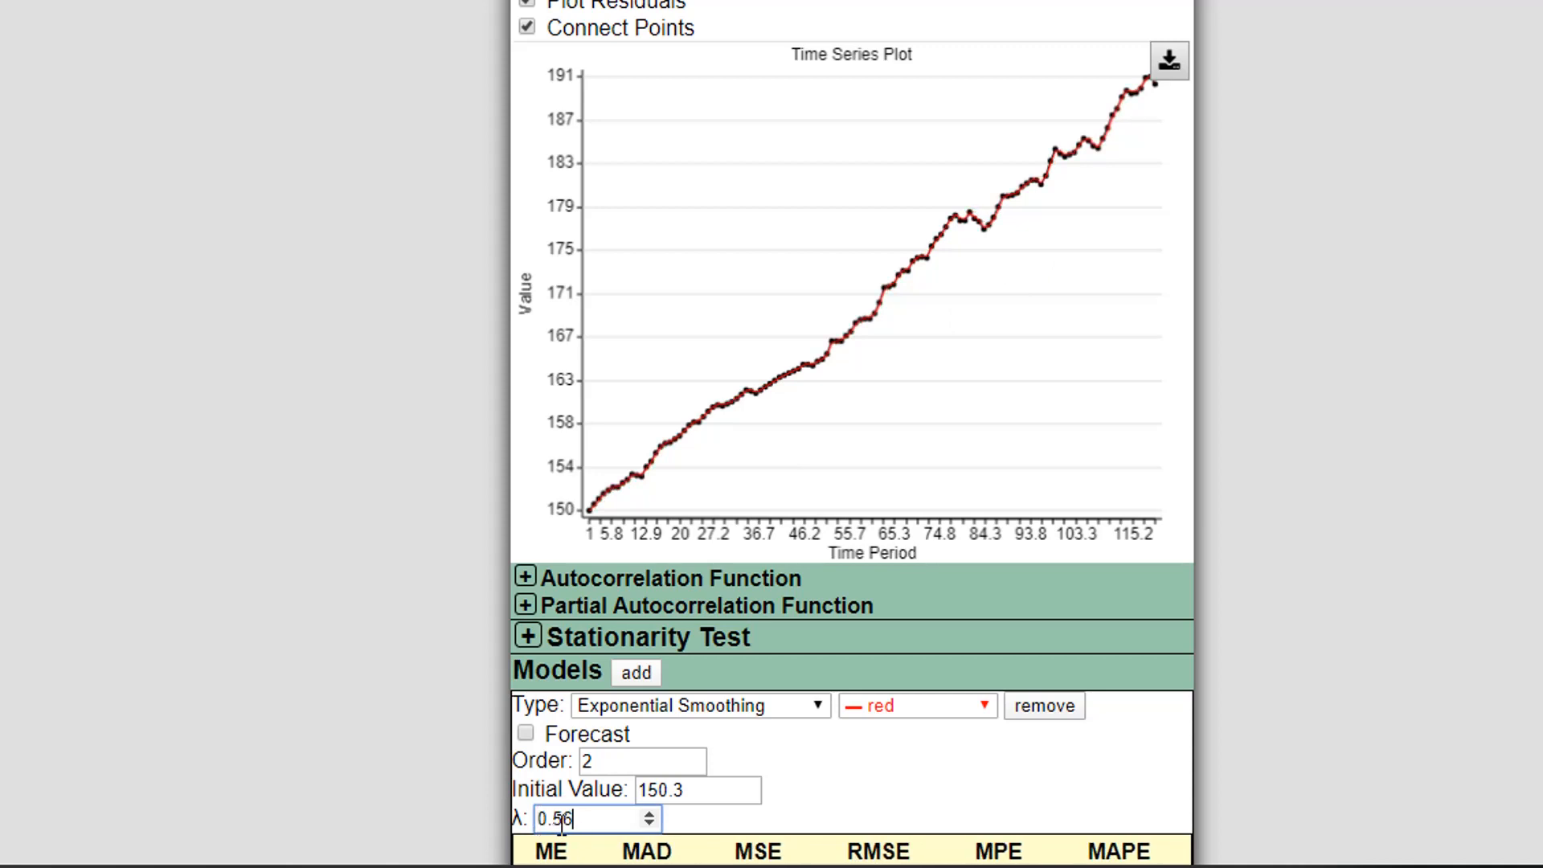
Step: Lower the Exponential Smoothing model's λ stepwise to 0.18, then bring it back up to 0.2
key("Down")
key("Down")
key("Down")
key("Down")
key("Down")
key("Down")
key("Down")
key("Down")
key("Down")
key("Down")
key("Down")
key("Down")
key("Down")
key("Down")
key("Down")
key("Down")
key("Down")
key("Down")
key("Down")
key("Down")
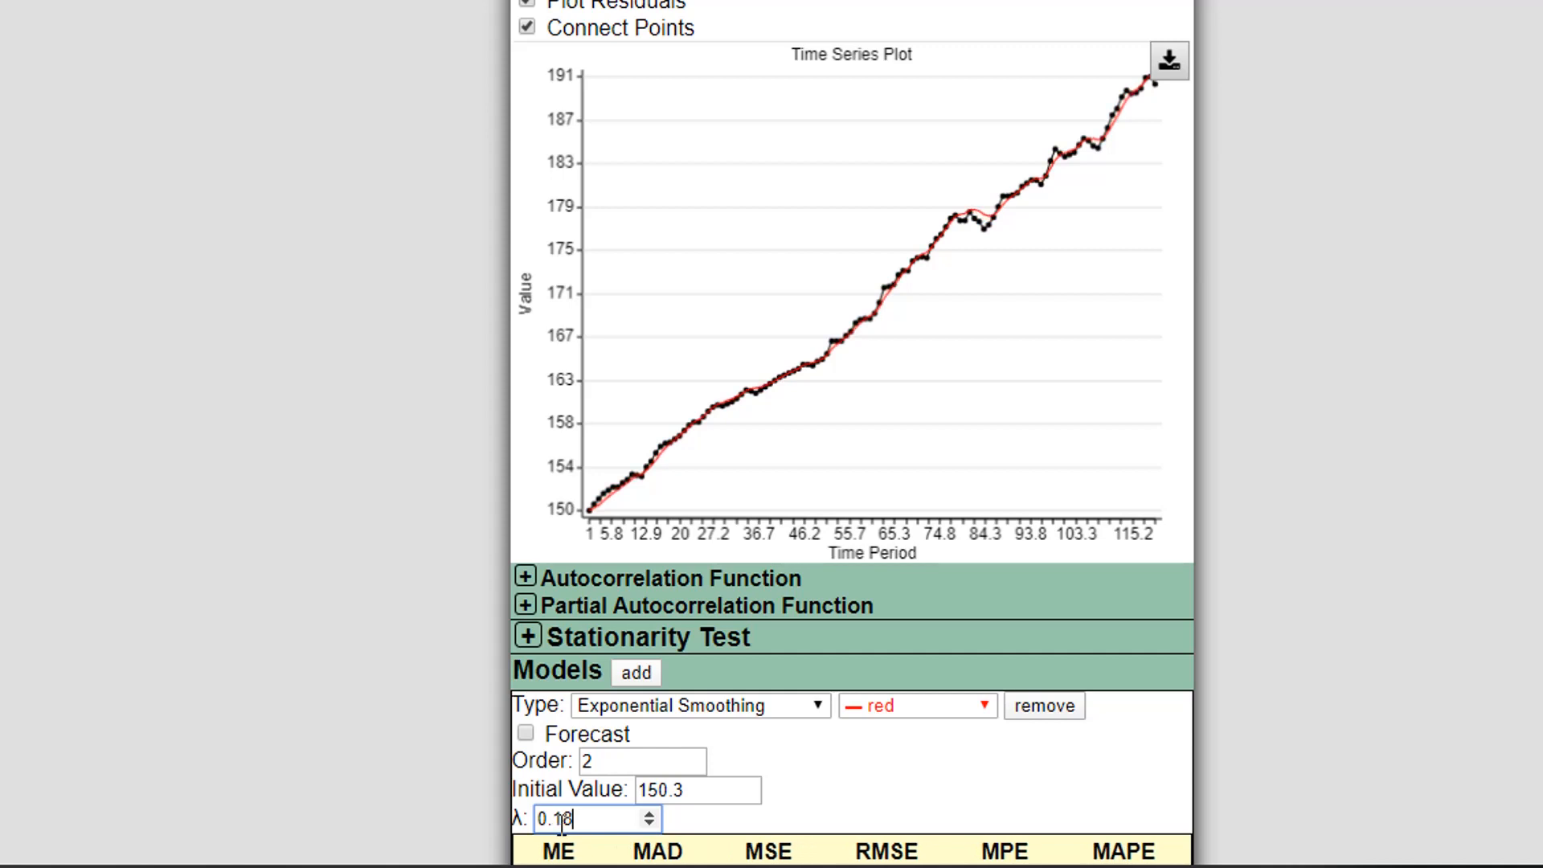
key("Up")
key("Up")
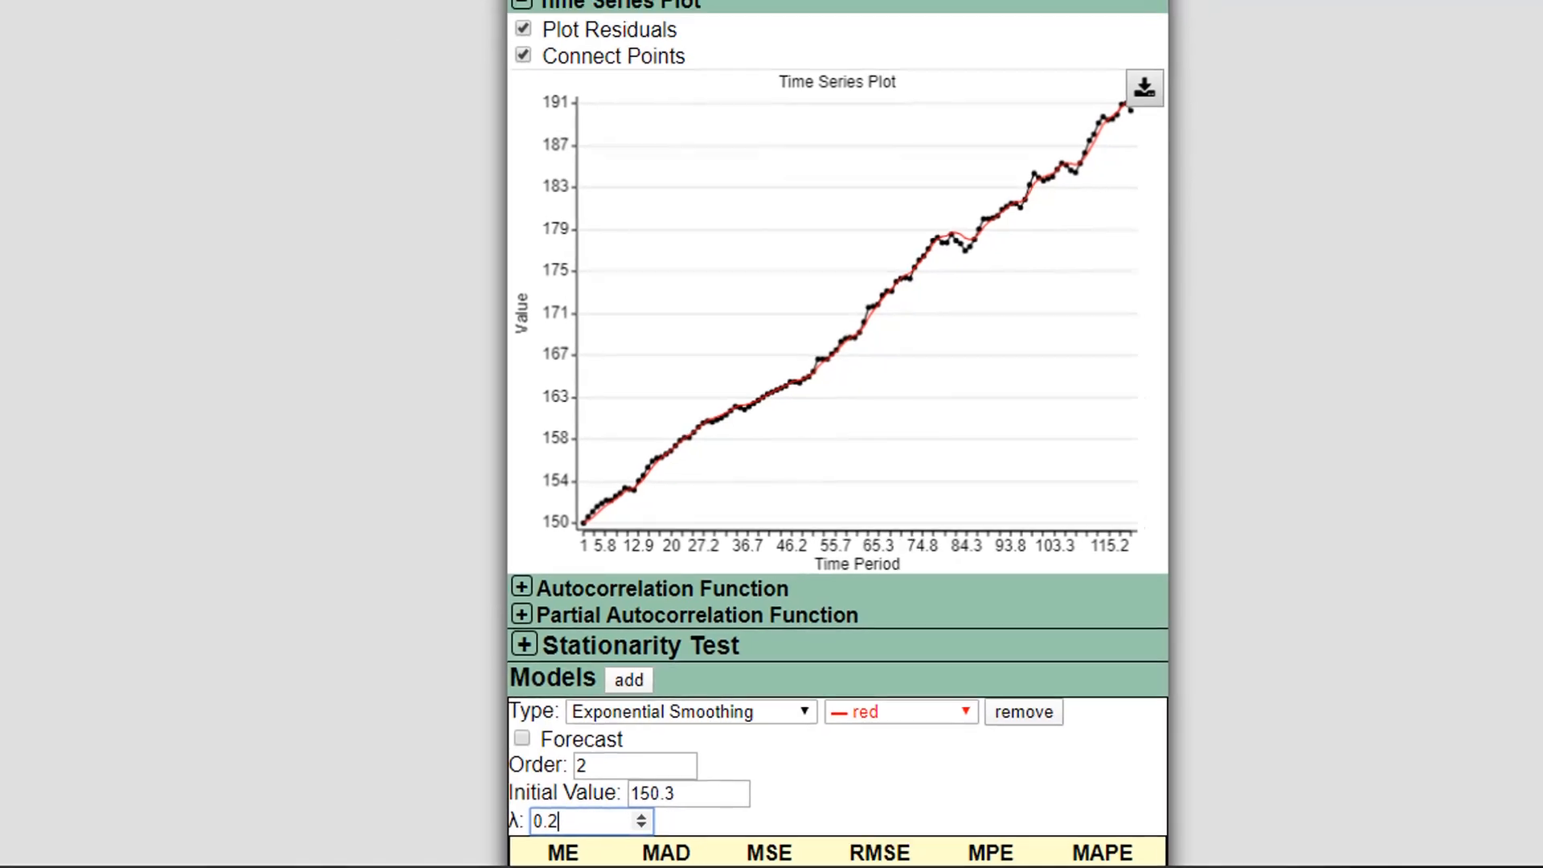
Step: Add a Linear Trend transformation to the CPI series and auto-fit its intercept and slope
left_click(497, 123)
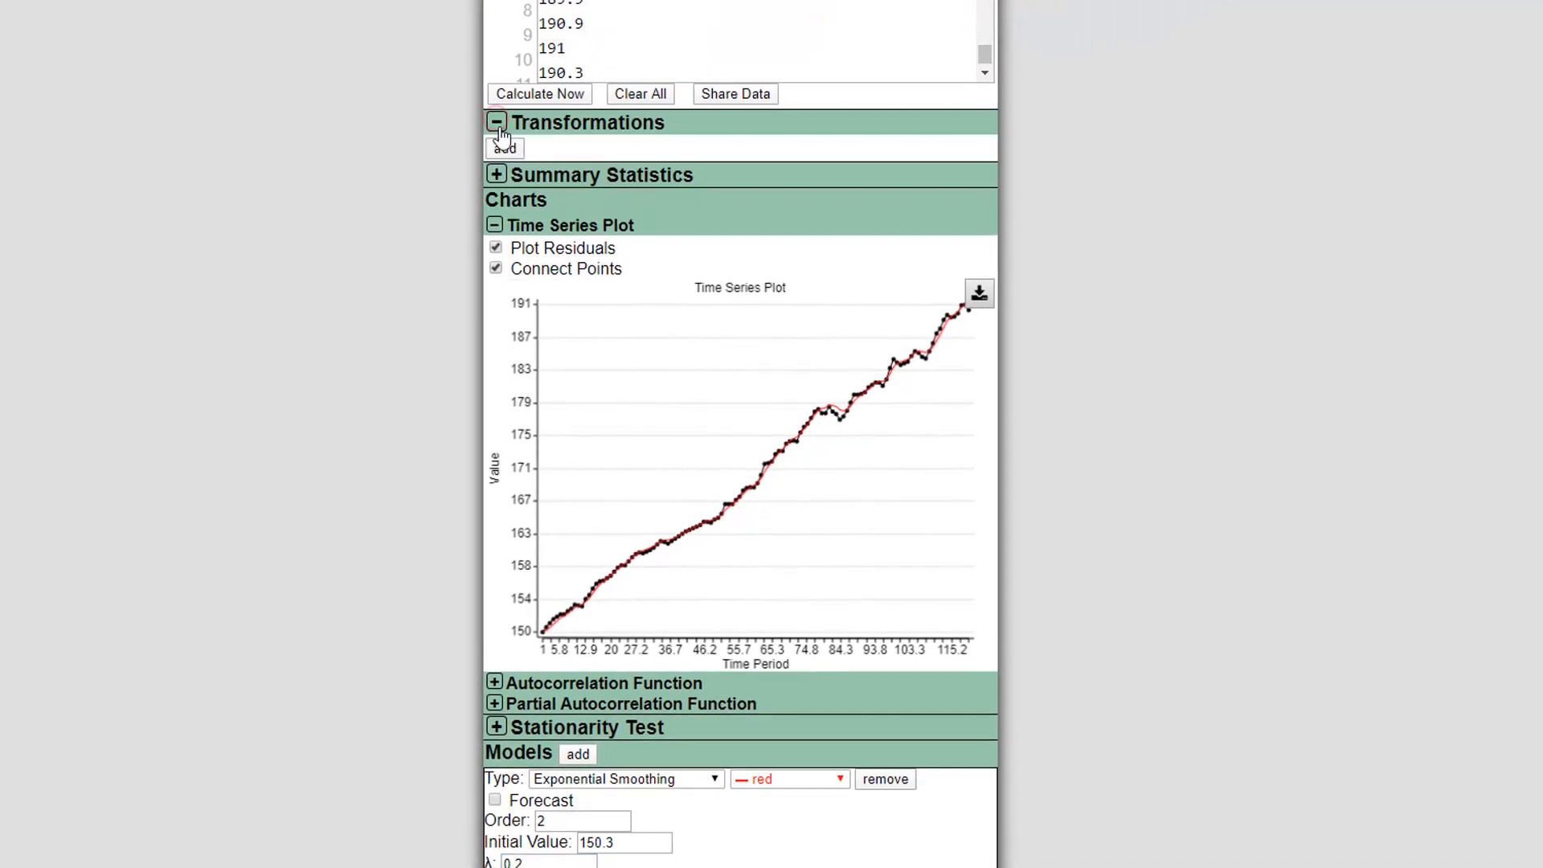
left_click(506, 148)
left_click(552, 171)
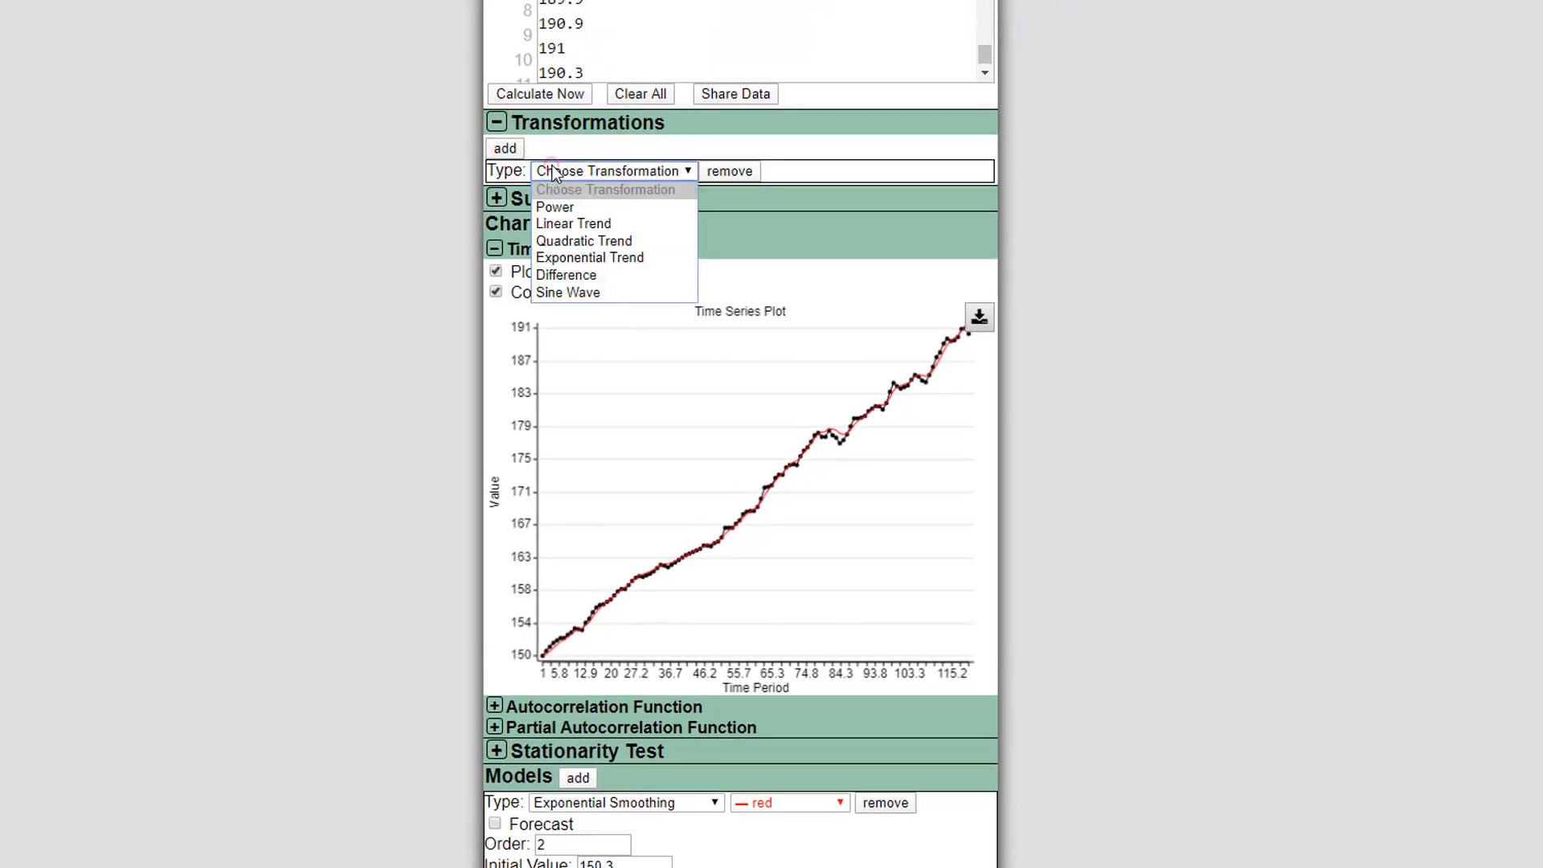
left_click(576, 222)
left_click(524, 238)
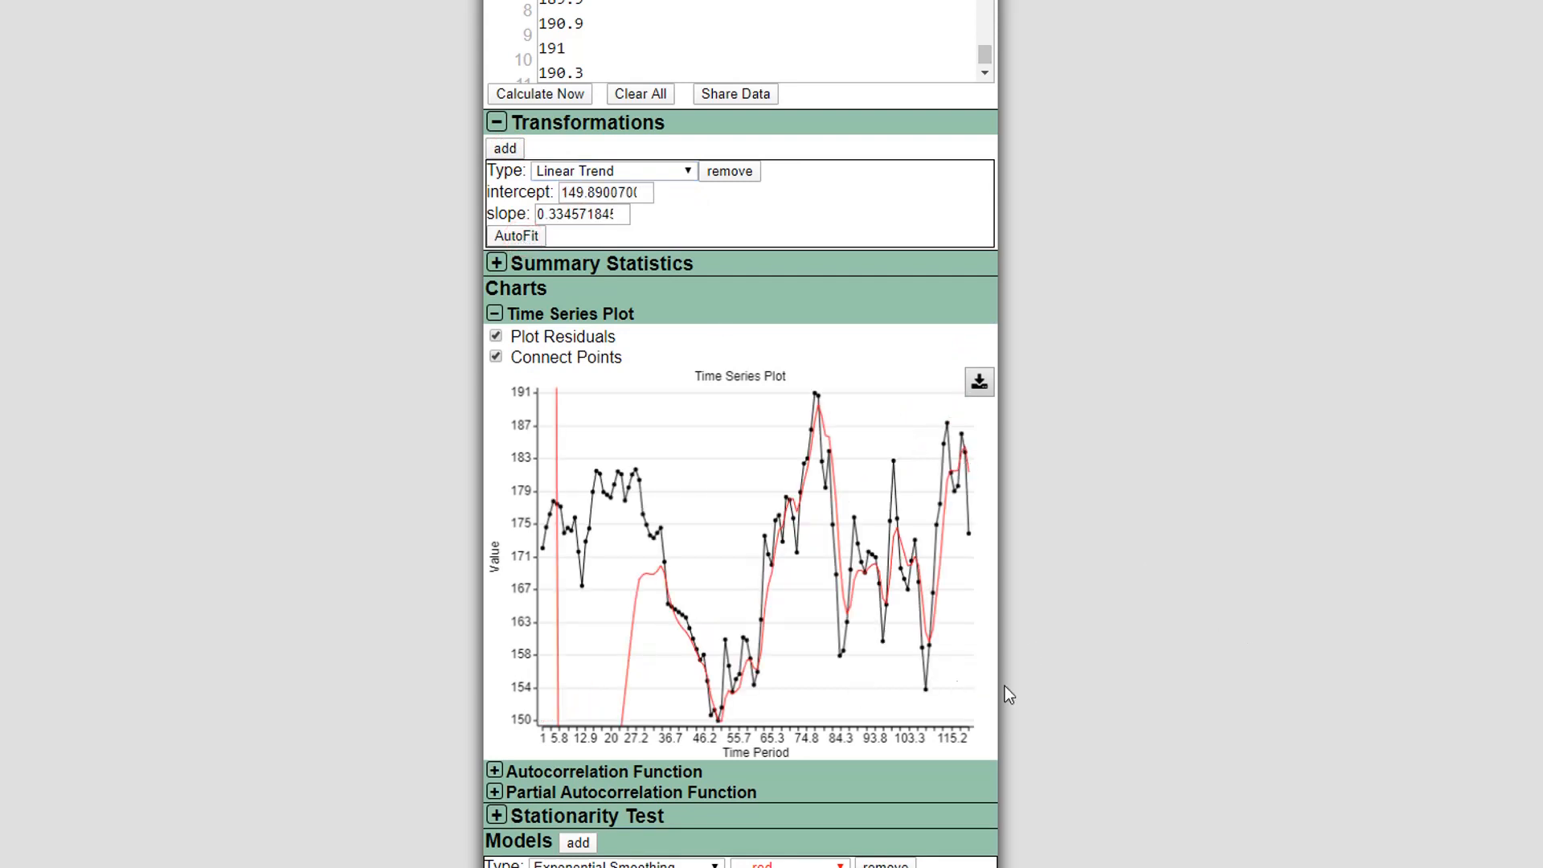
Step: Set the Exponential Smoothing model's initial value to 0, and switch Plot Residuals off and back on to compare the fit
scroll(1006, 688, "down", 2)
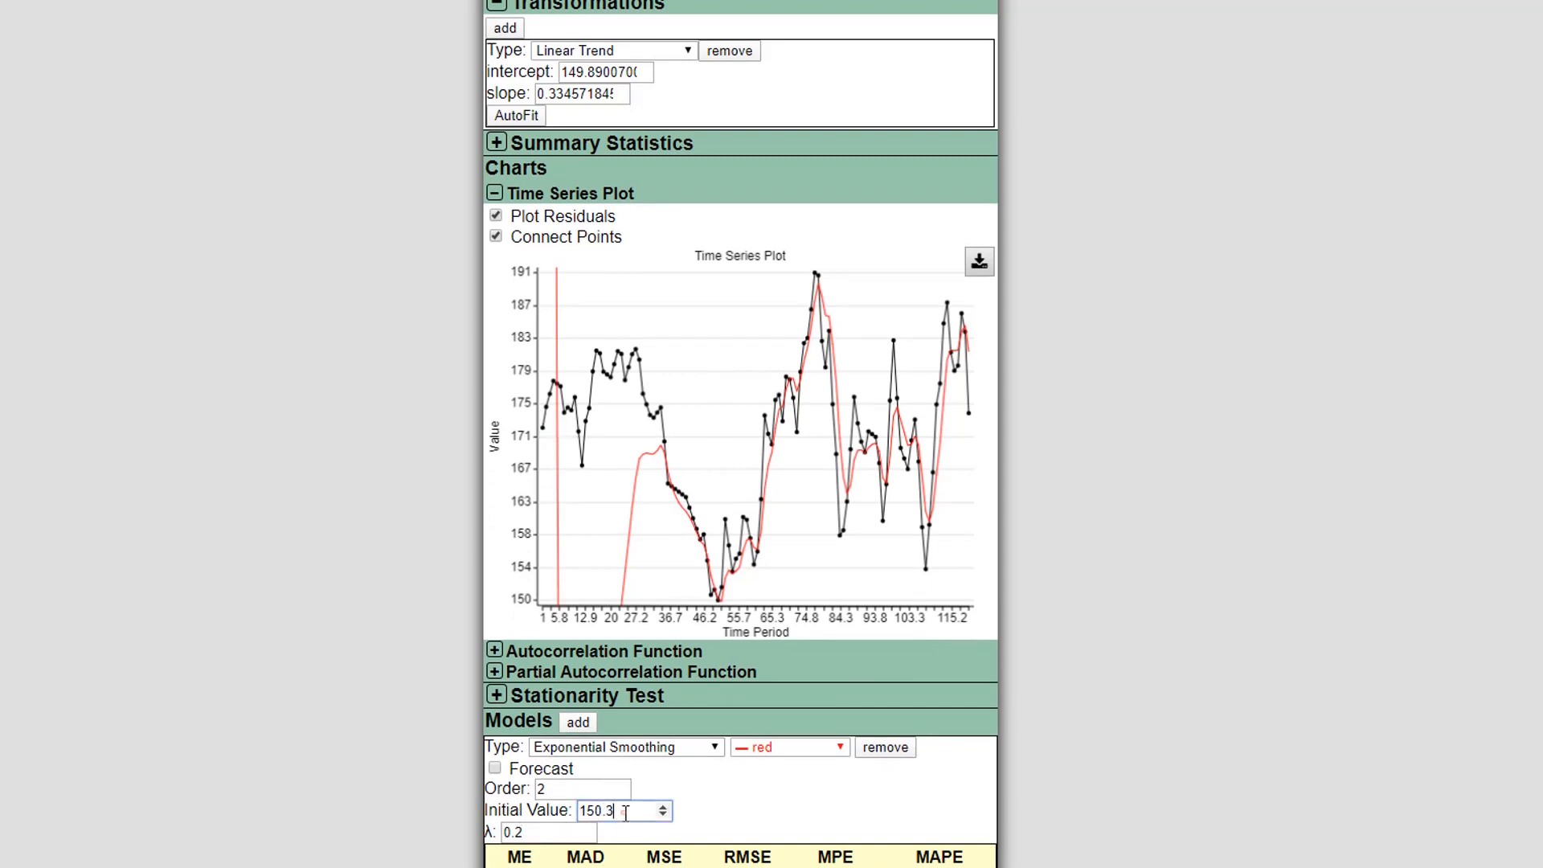
left_click_drag(626, 813, 546, 809)
type("0")
left_click(703, 805)
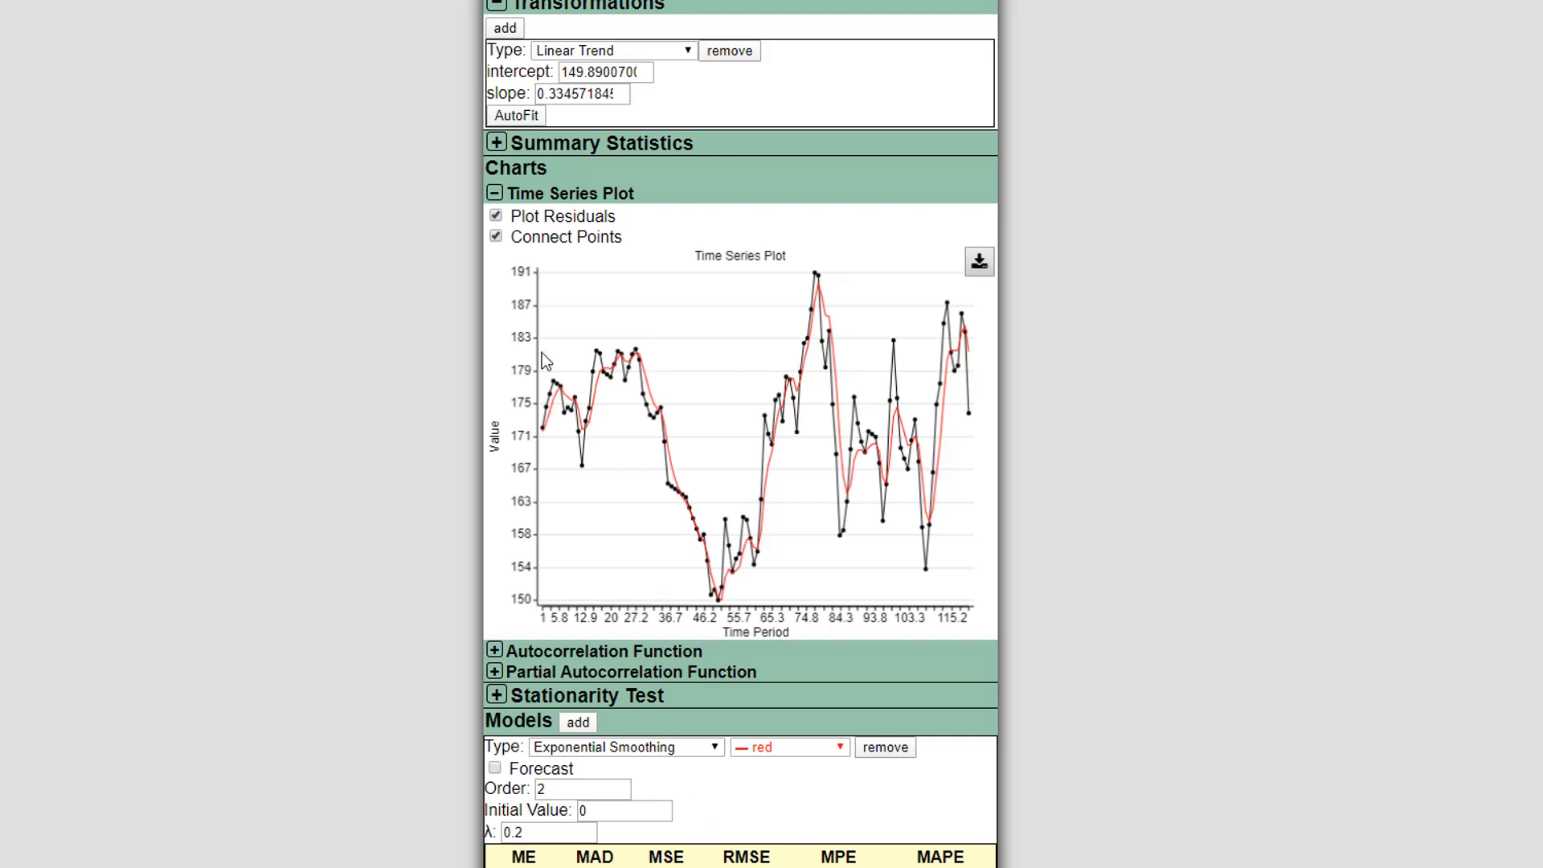
left_click(495, 219)
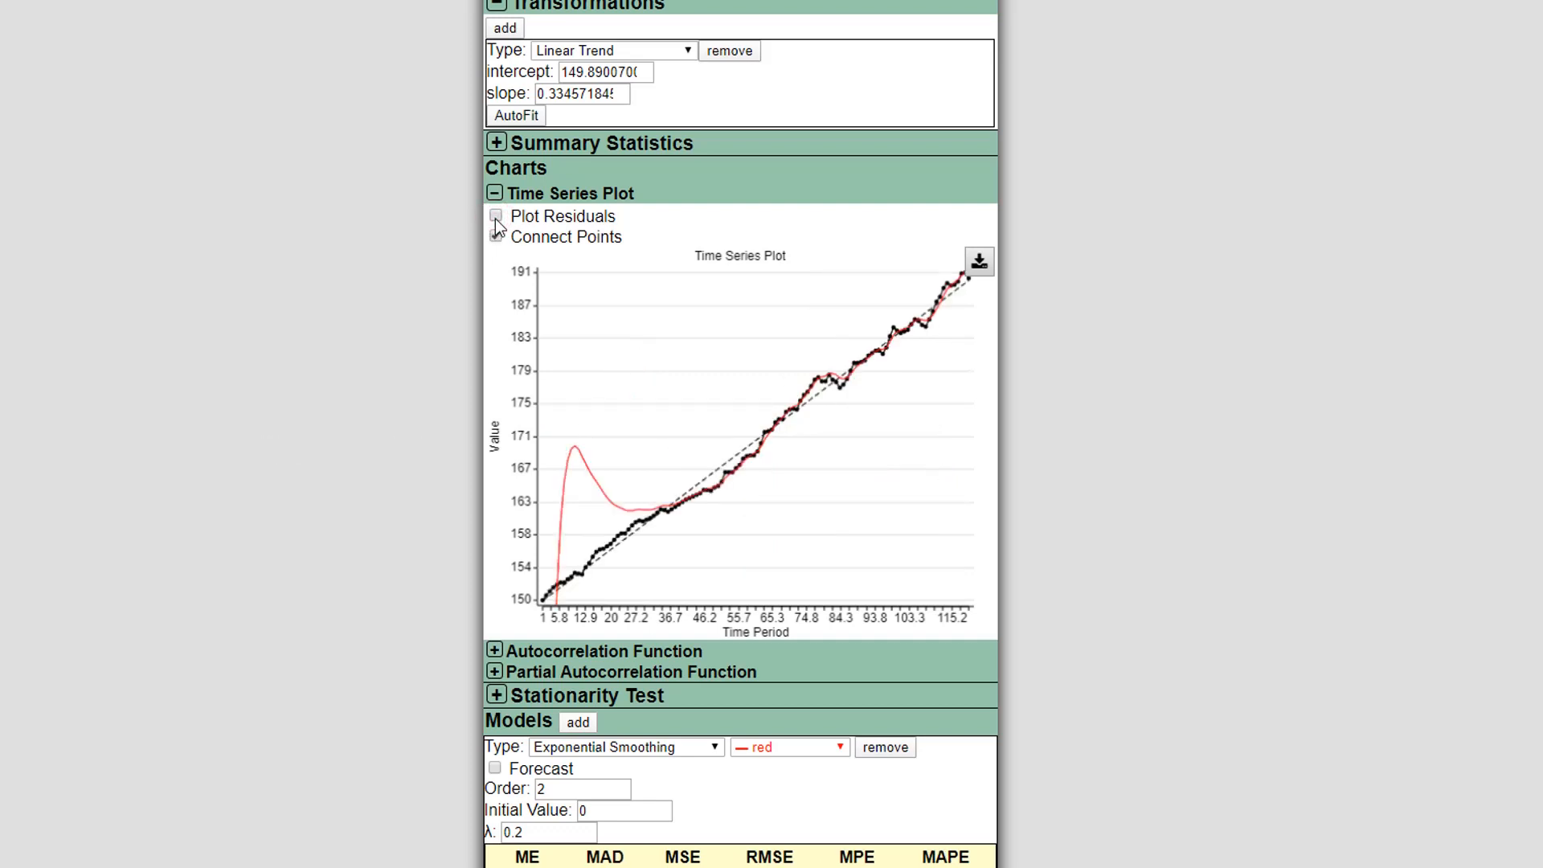
left_click(495, 218)
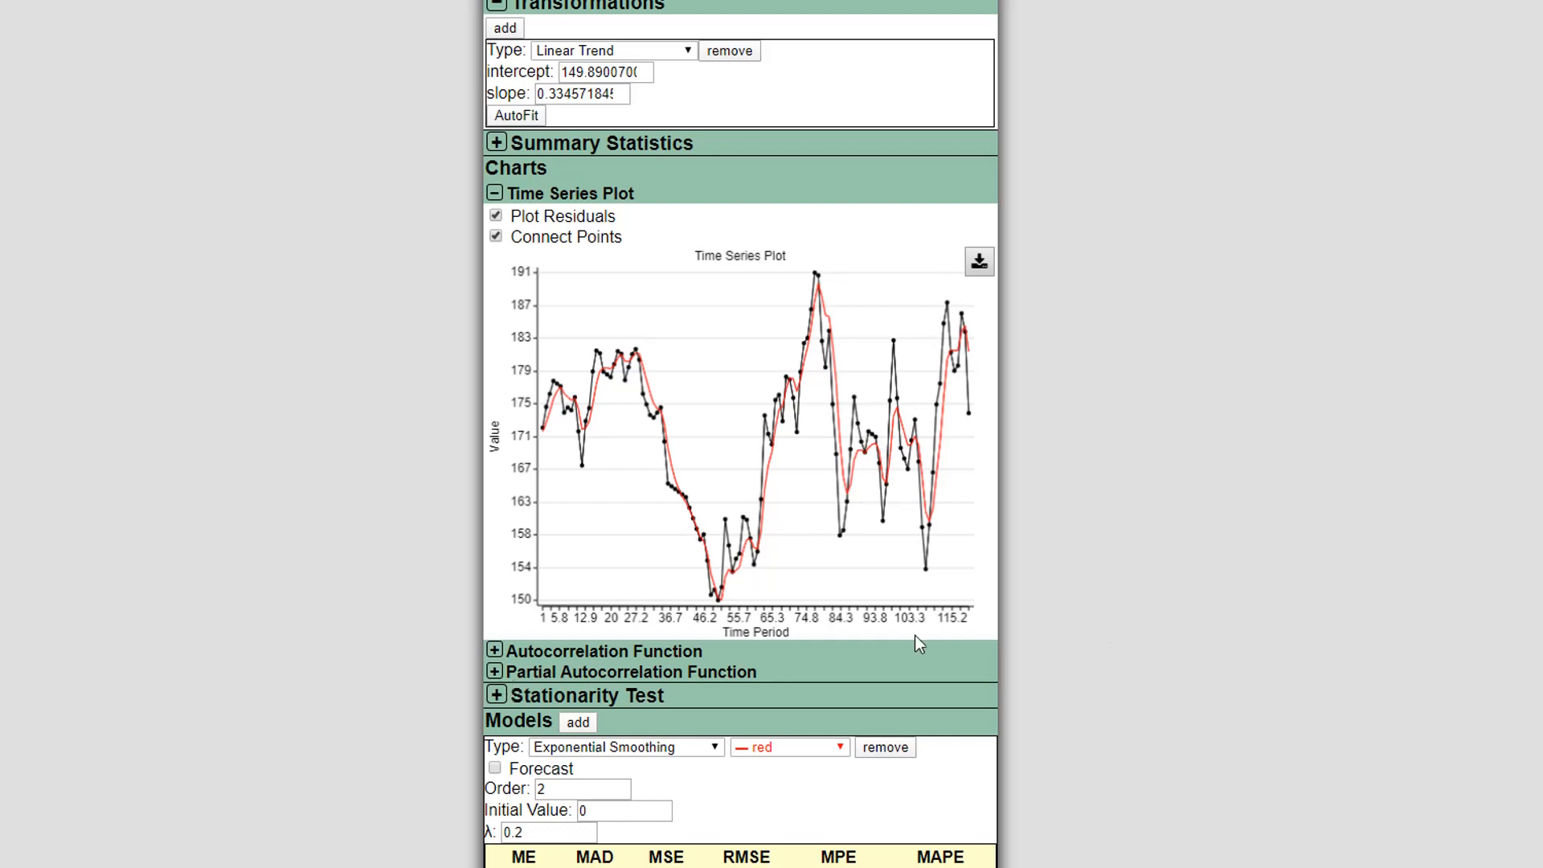
Step: Turn the Forecast option on, off and on again for the Exponential Smoothing model, leaving it enabled
scroll(703, 695, "down", 1)
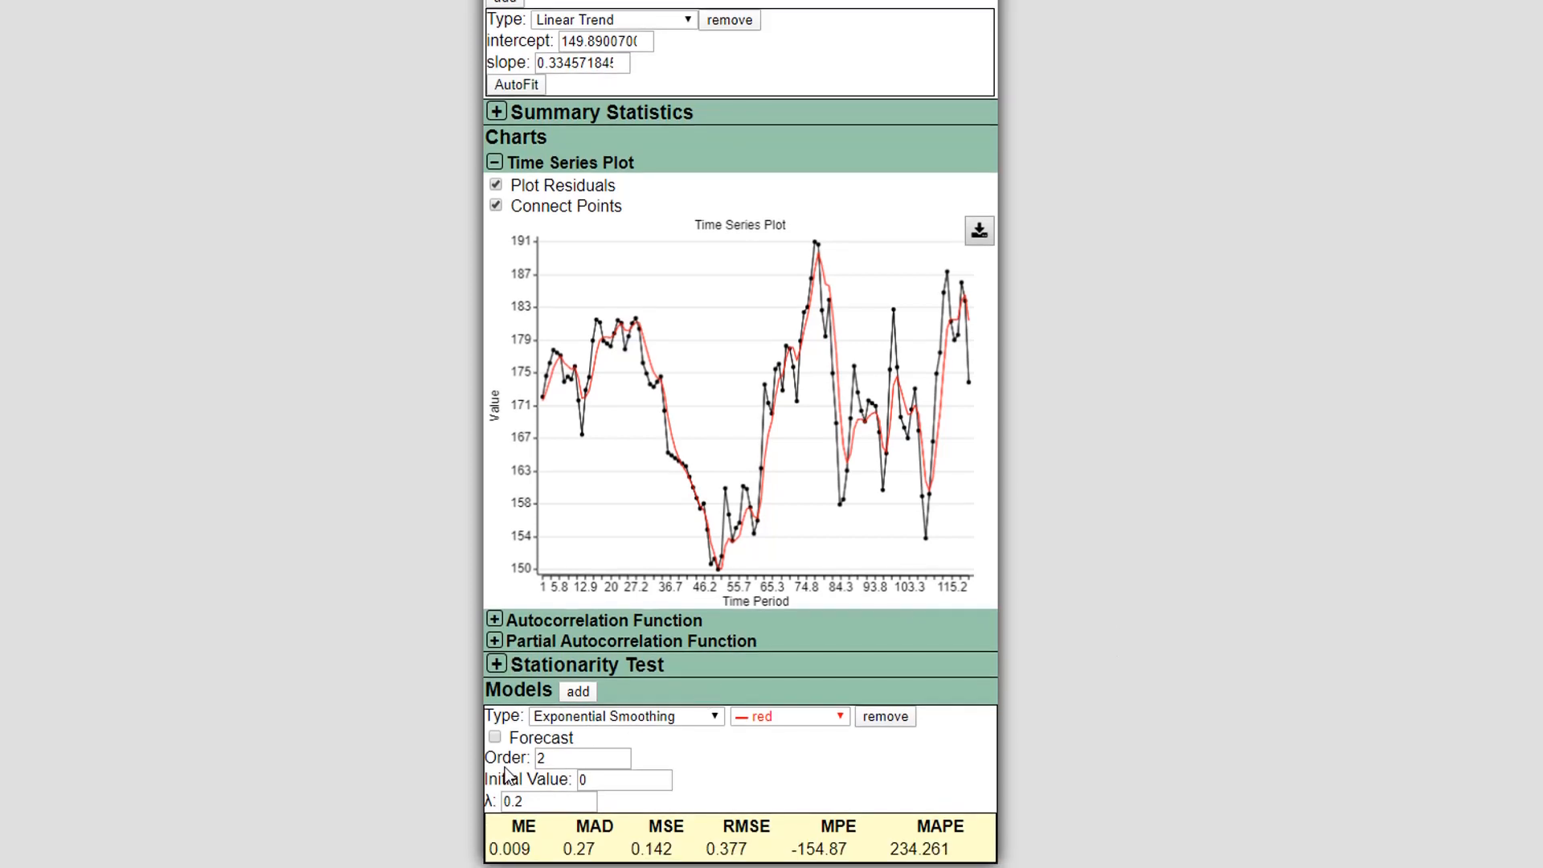
left_click(495, 737)
left_click(495, 737)
left_click(494, 736)
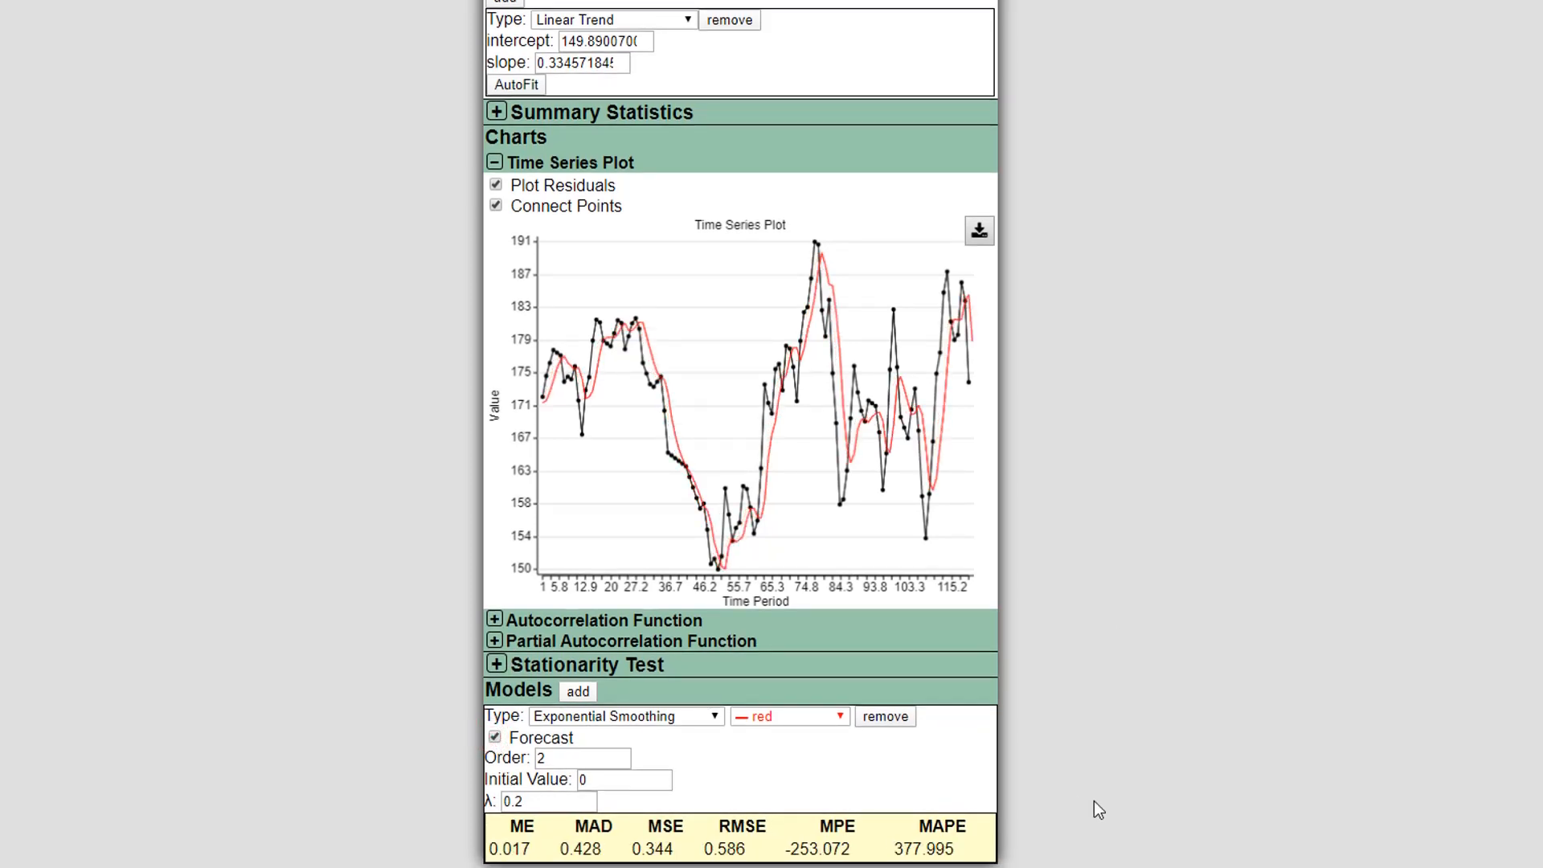
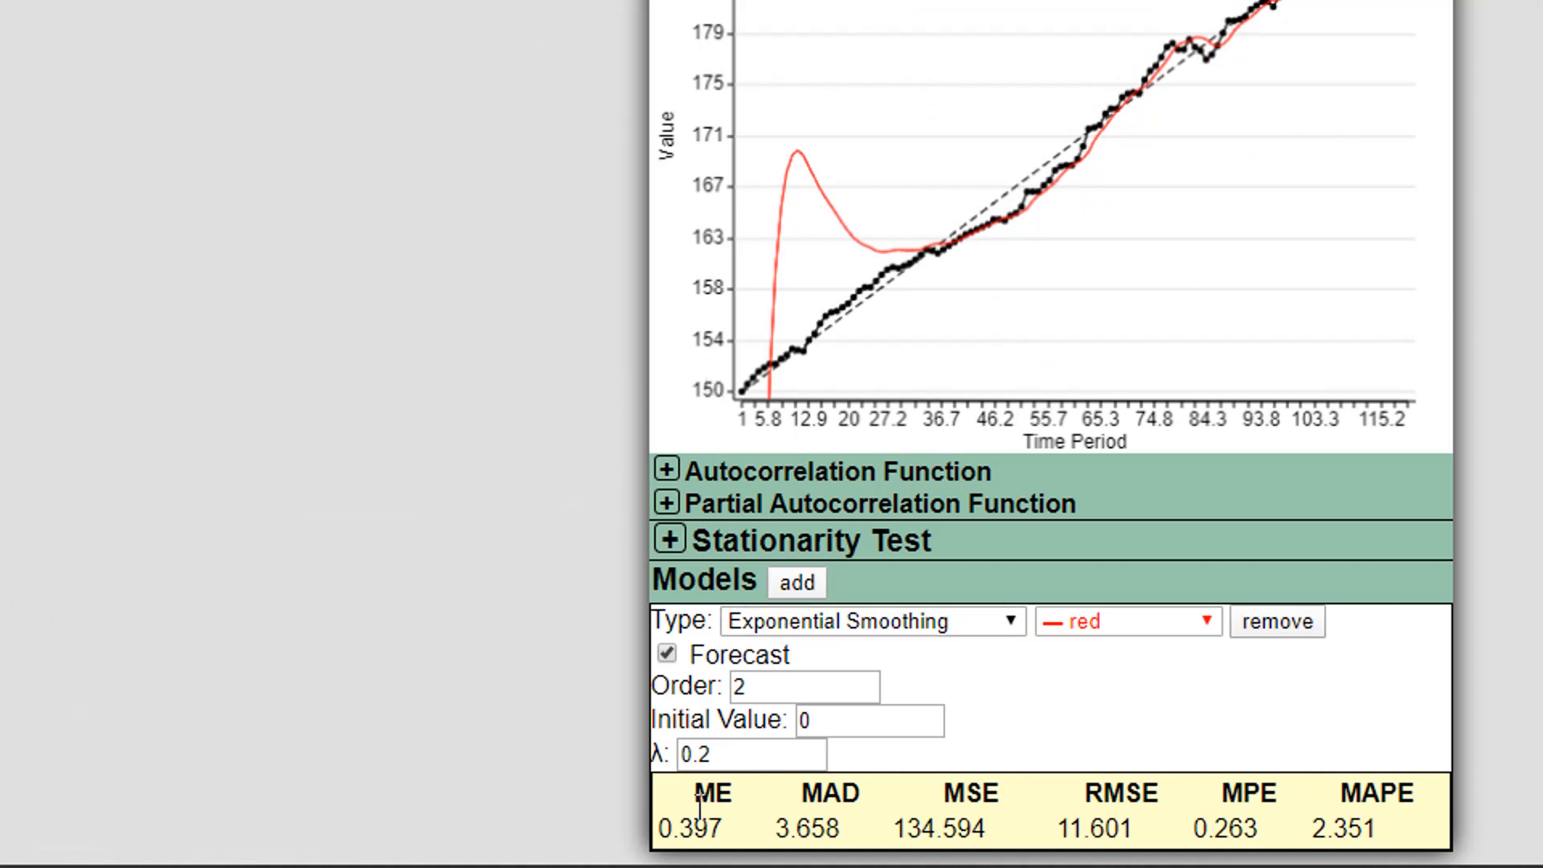
Step: Set the Exponential Smoothing model's initial value to 150
double_click(801, 719)
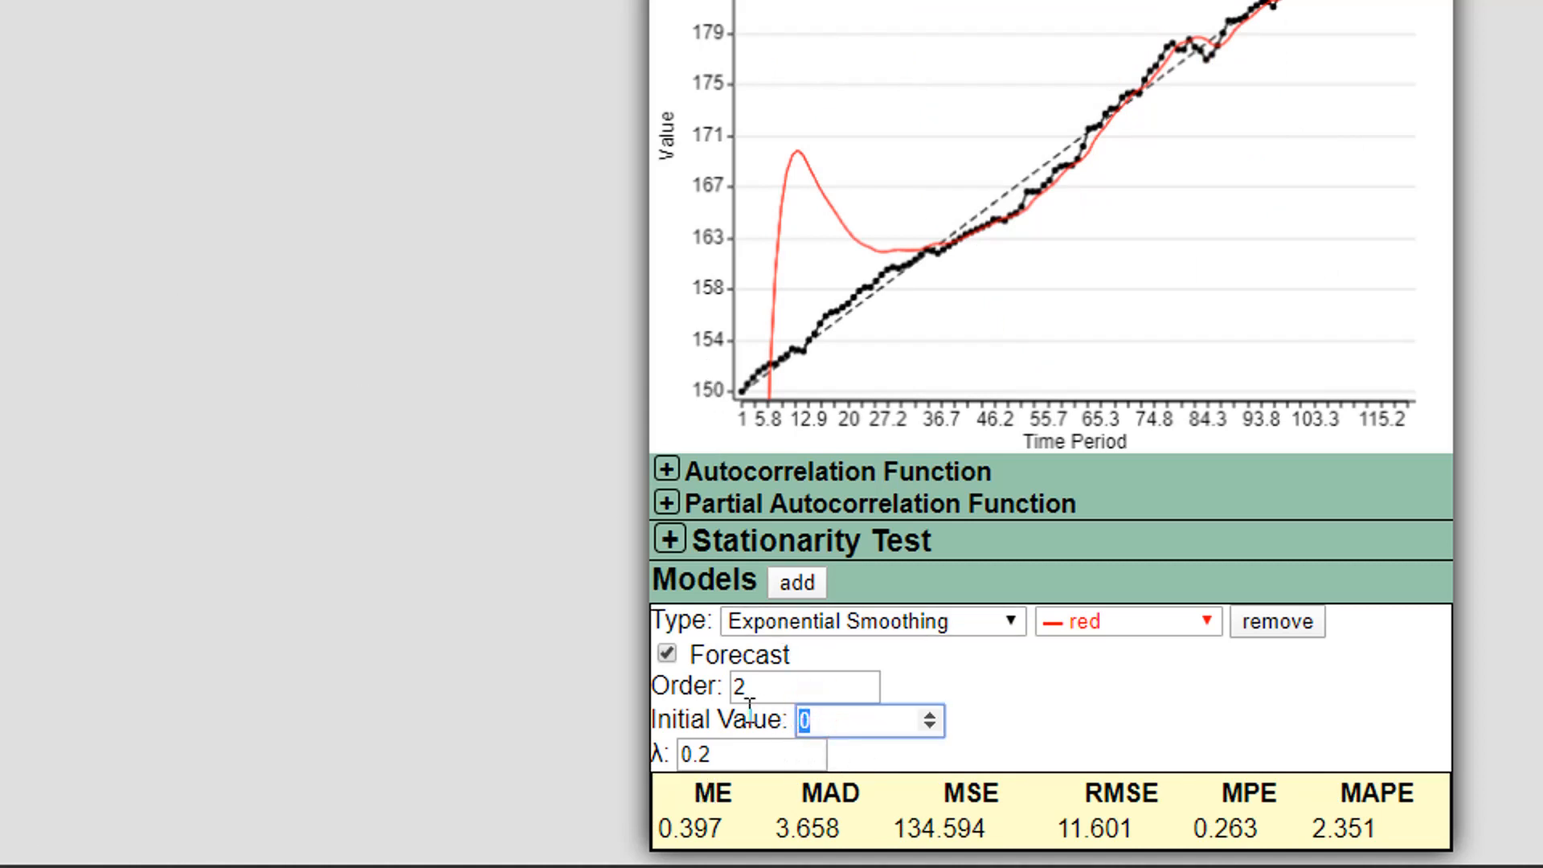
type("150")
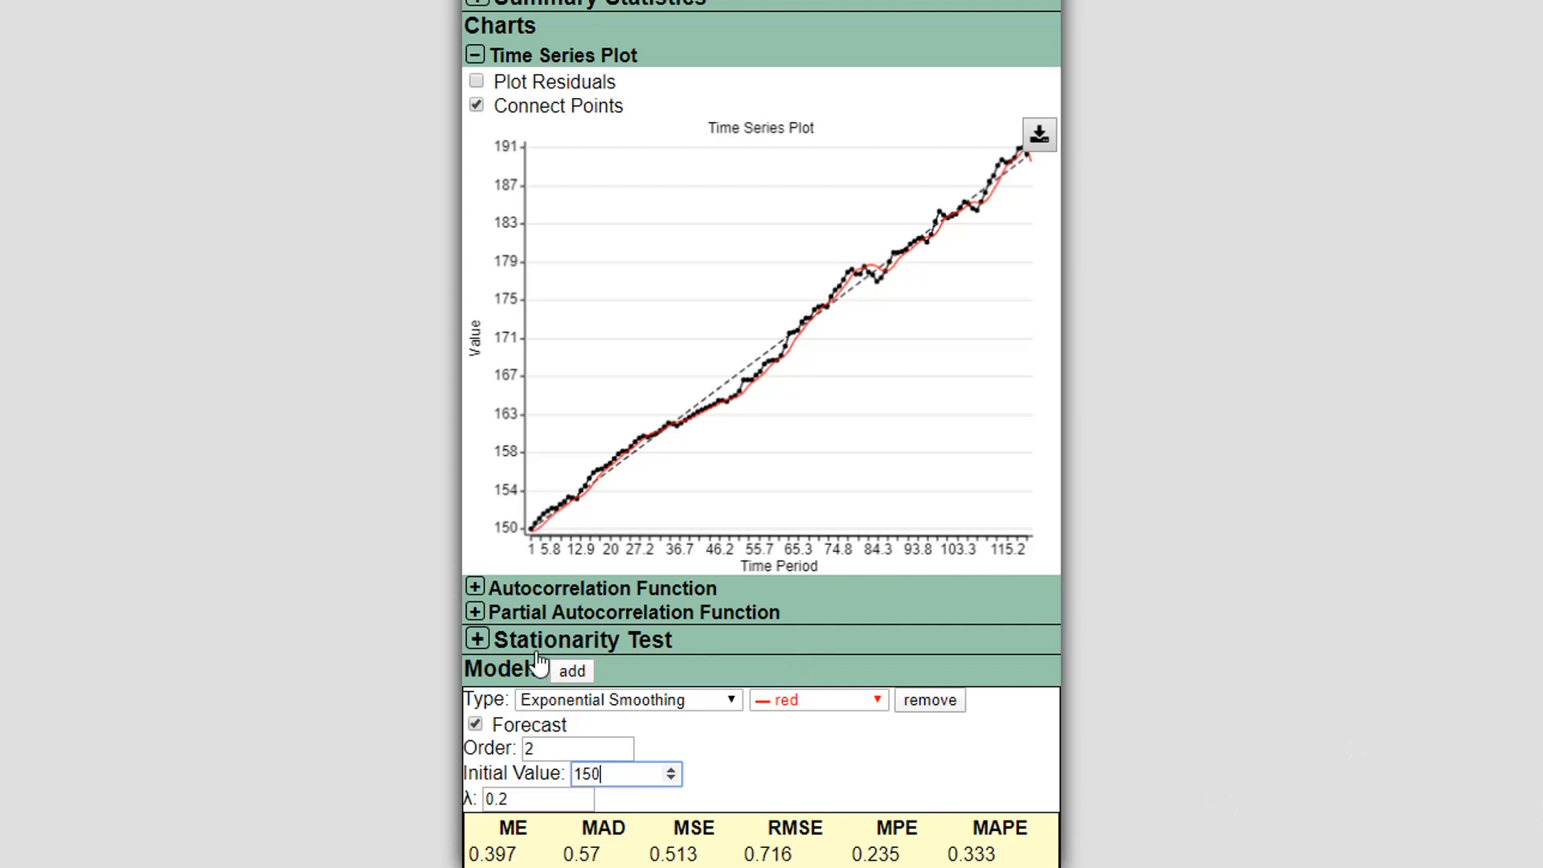
Step: Add a second model to the CPI series and set its type to AR(p)
left_click(568, 674)
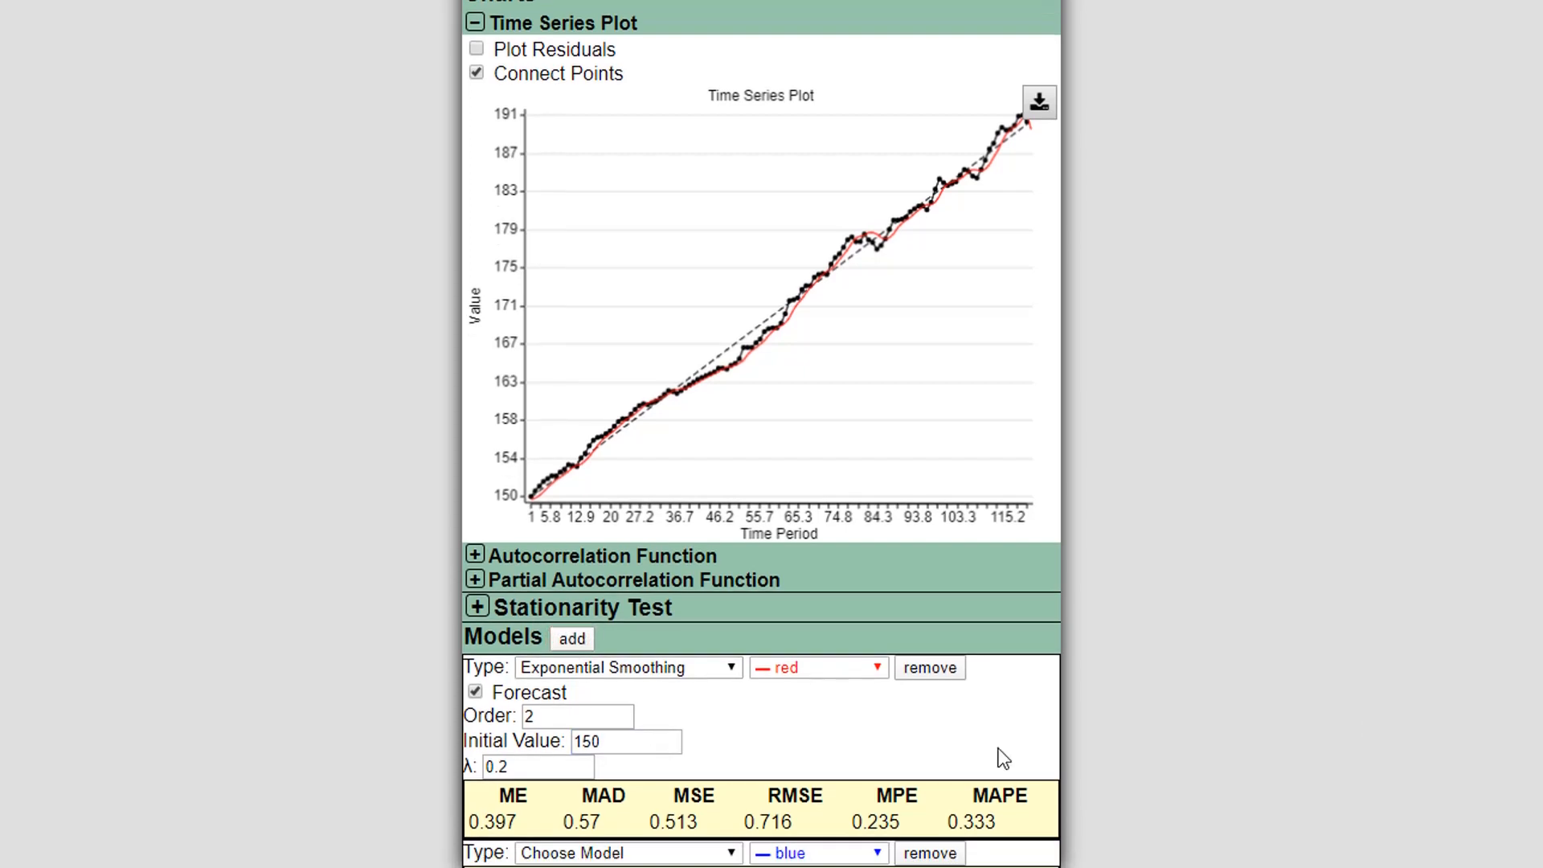
left_click(650, 853)
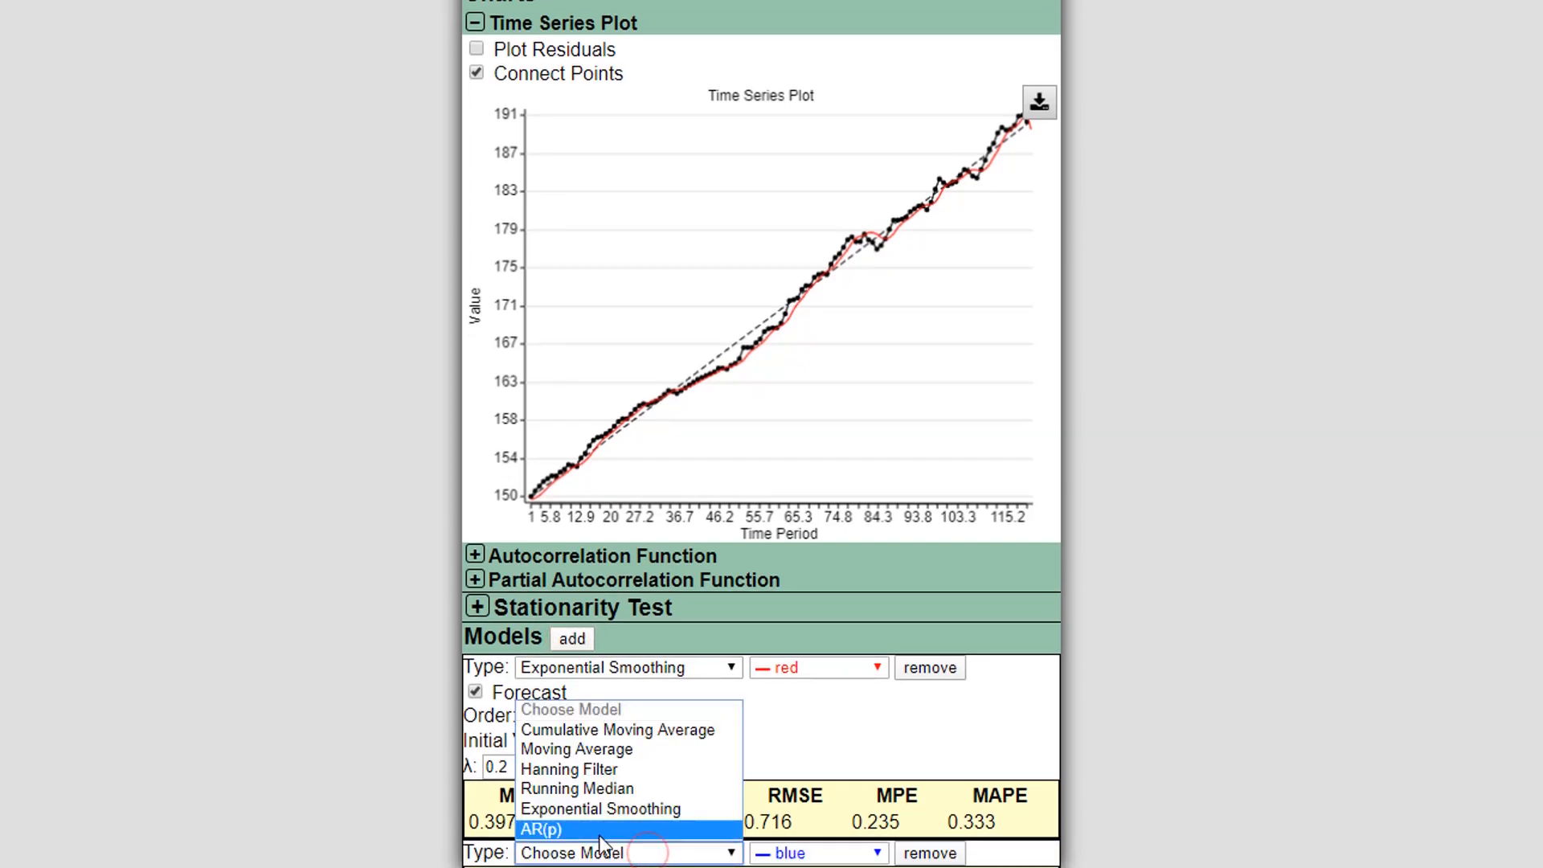
left_click(573, 824)
scroll(1072, 699, "down", 1)
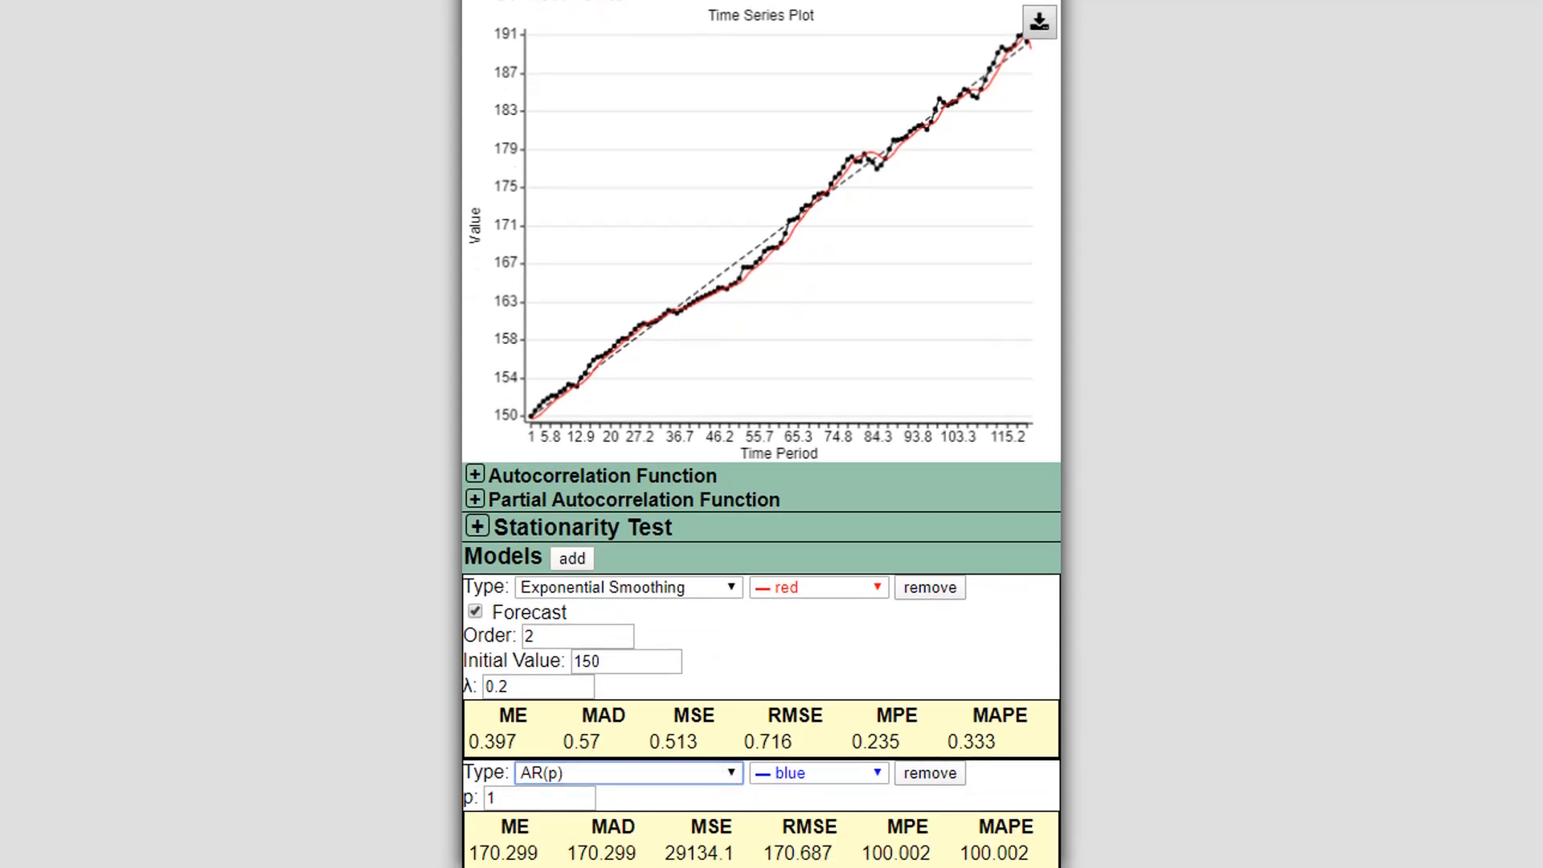
Step: Toggle Plot Residuals to compare the AR(p) and Exponential Smoothing lines on the detrended and original series
left_click(476, 2)
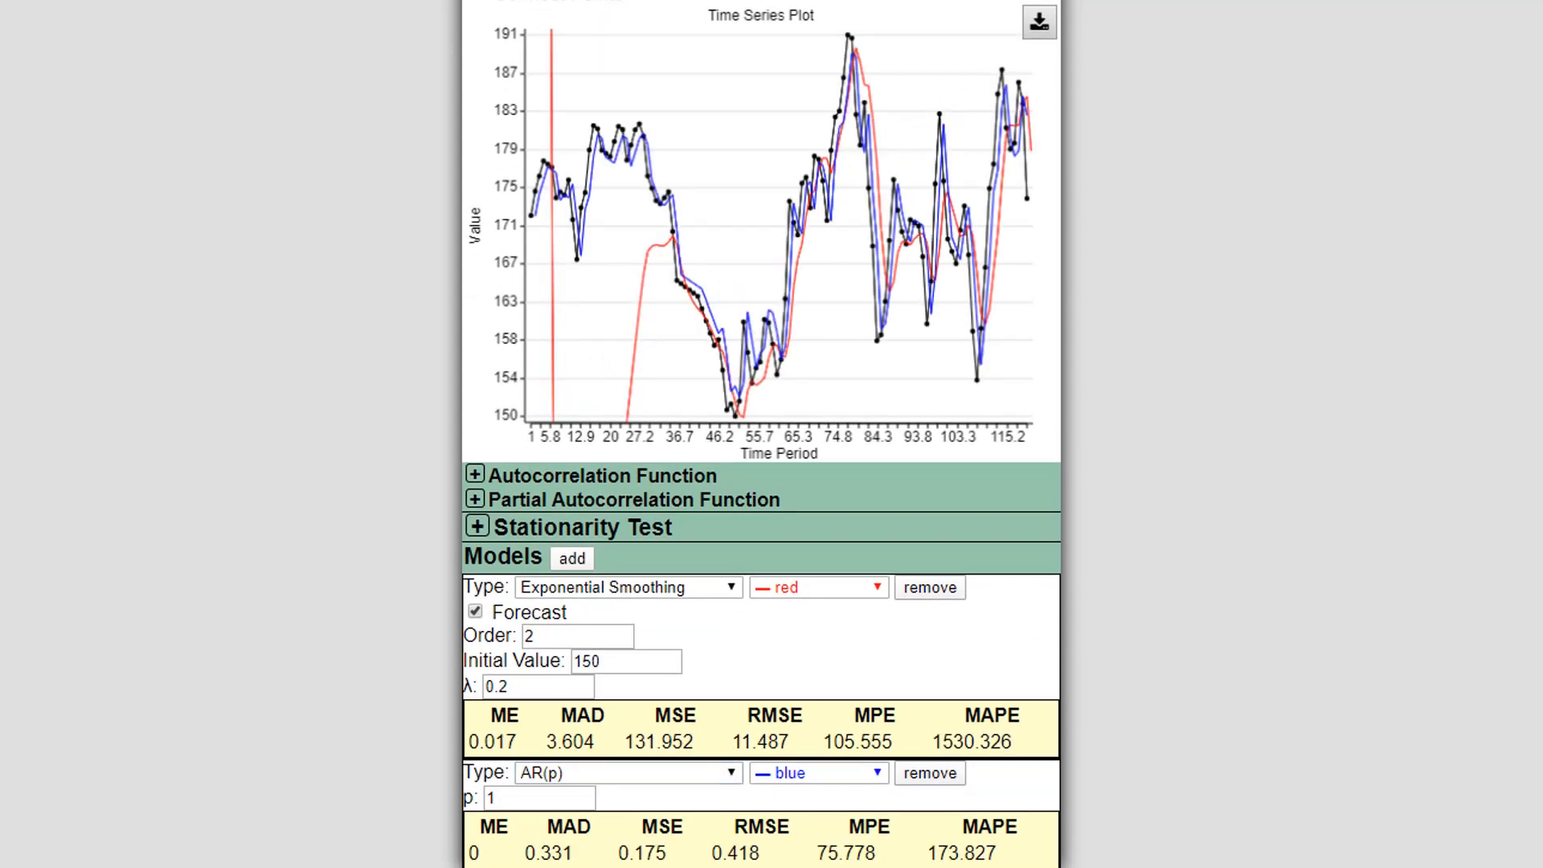
left_click(477, 2)
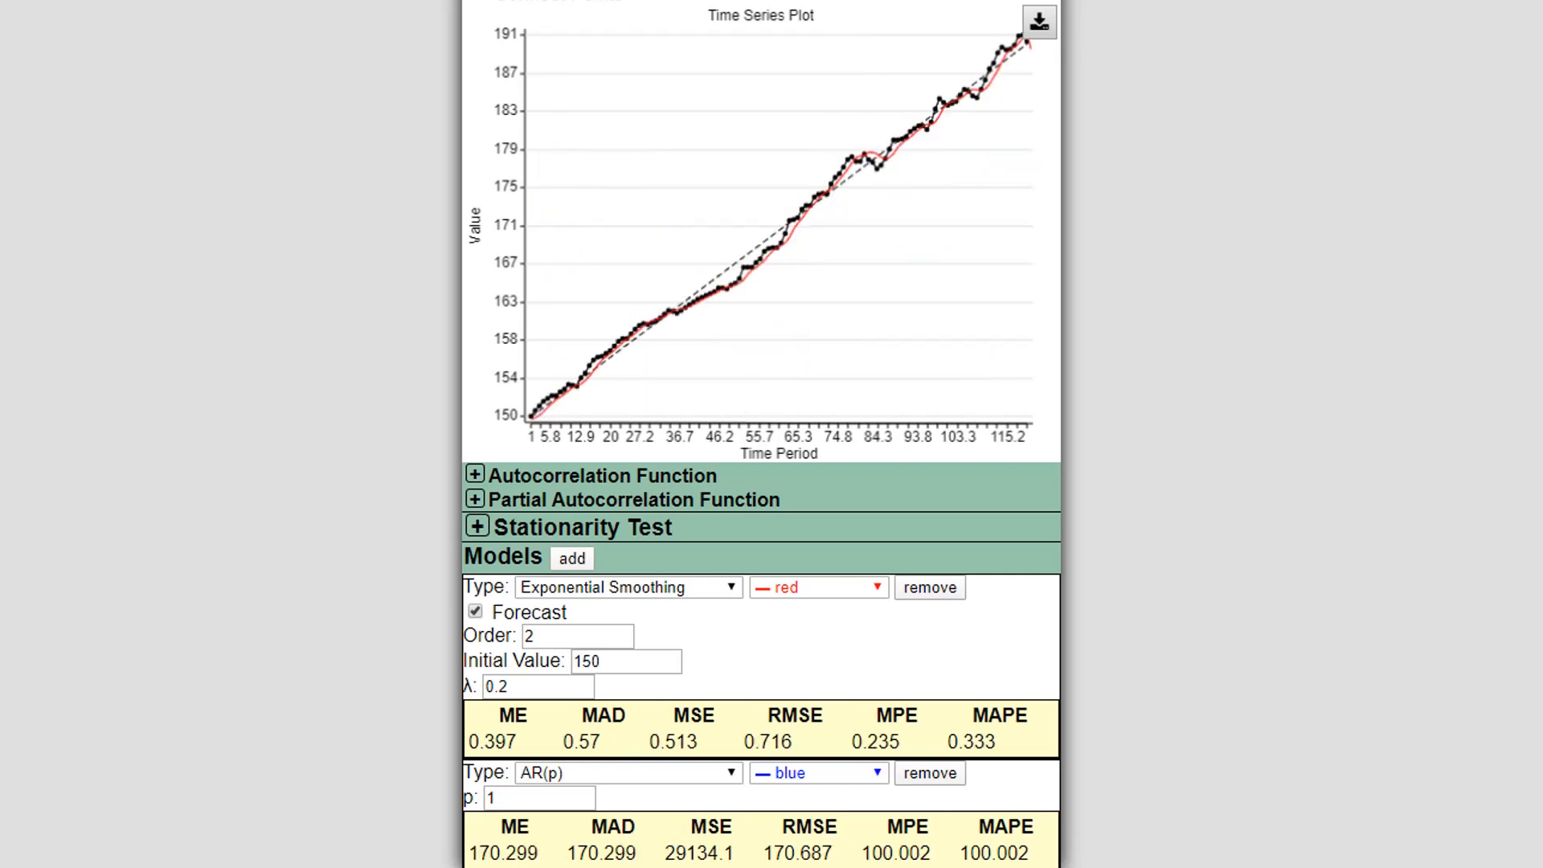
left_click(478, 4)
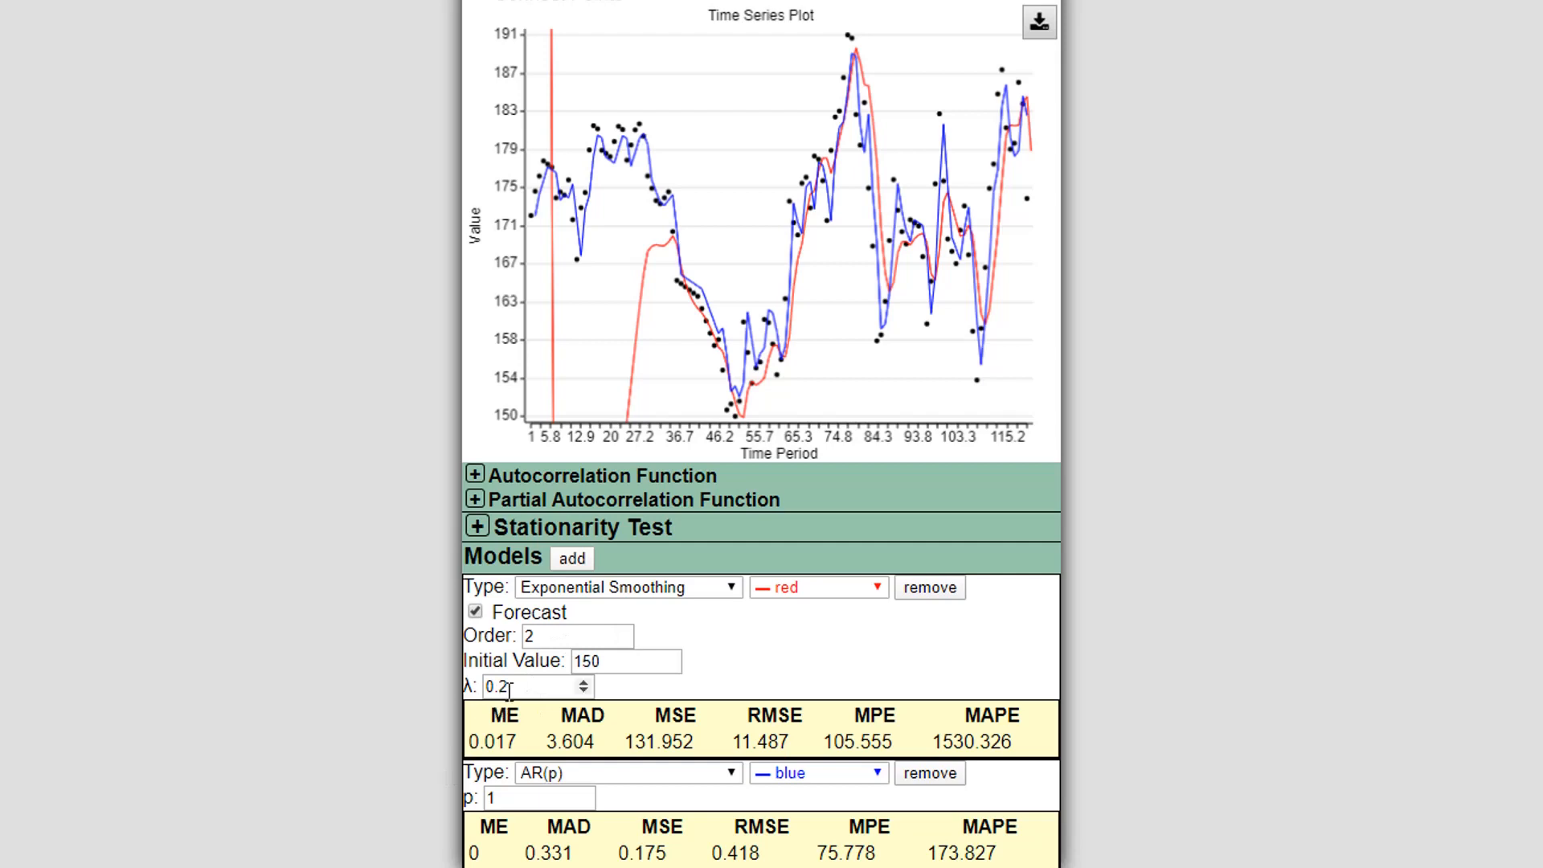
Step: Reset the Exponential Smoothing model's initial value to 0 for the detrended series
left_click_drag(602, 660, 533, 656)
type("0")
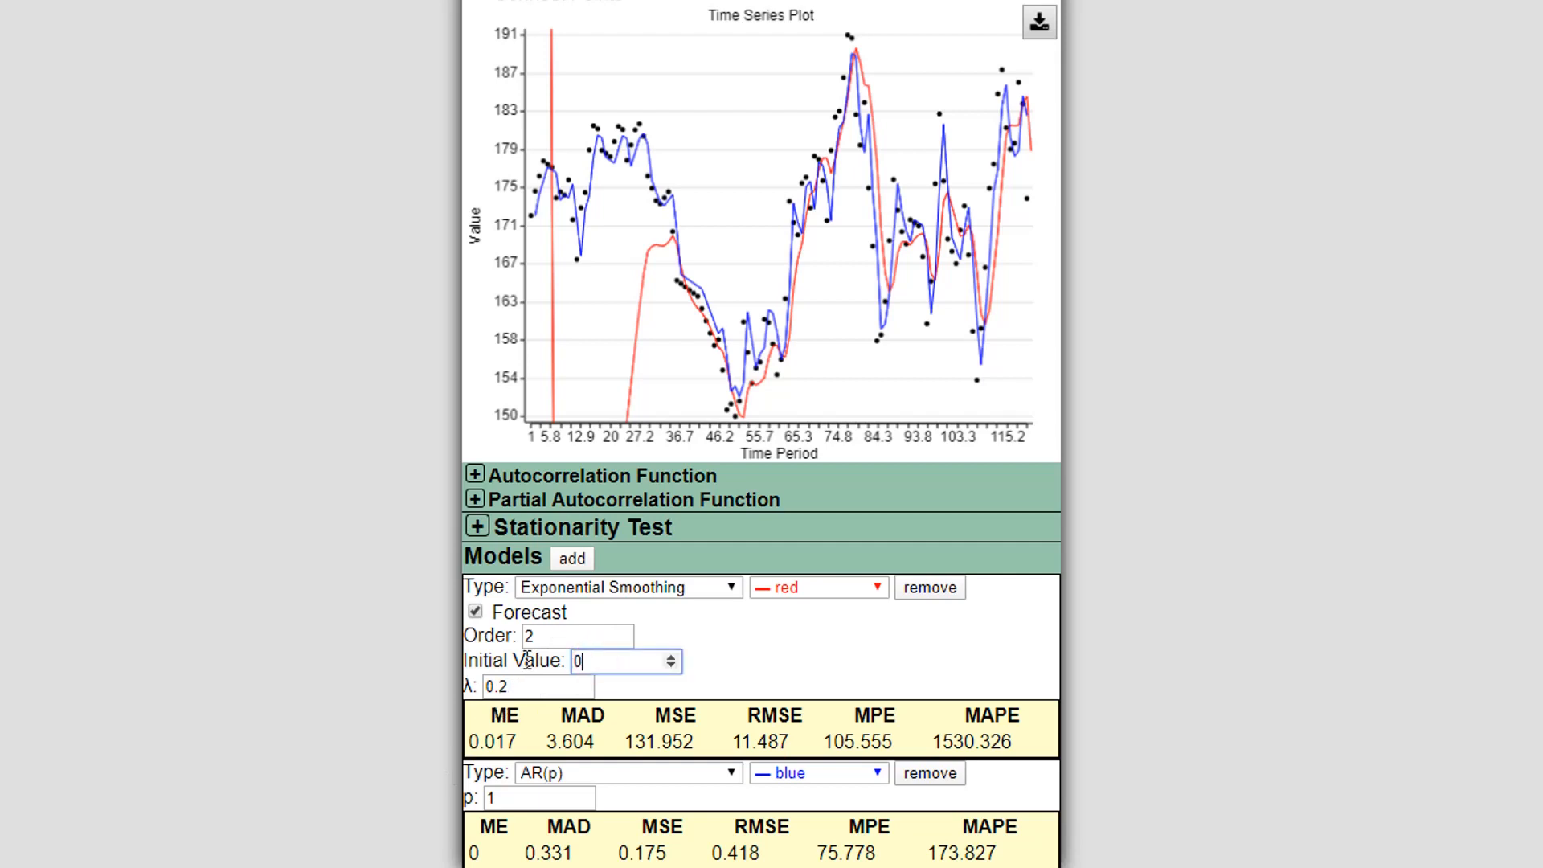
left_click(755, 647)
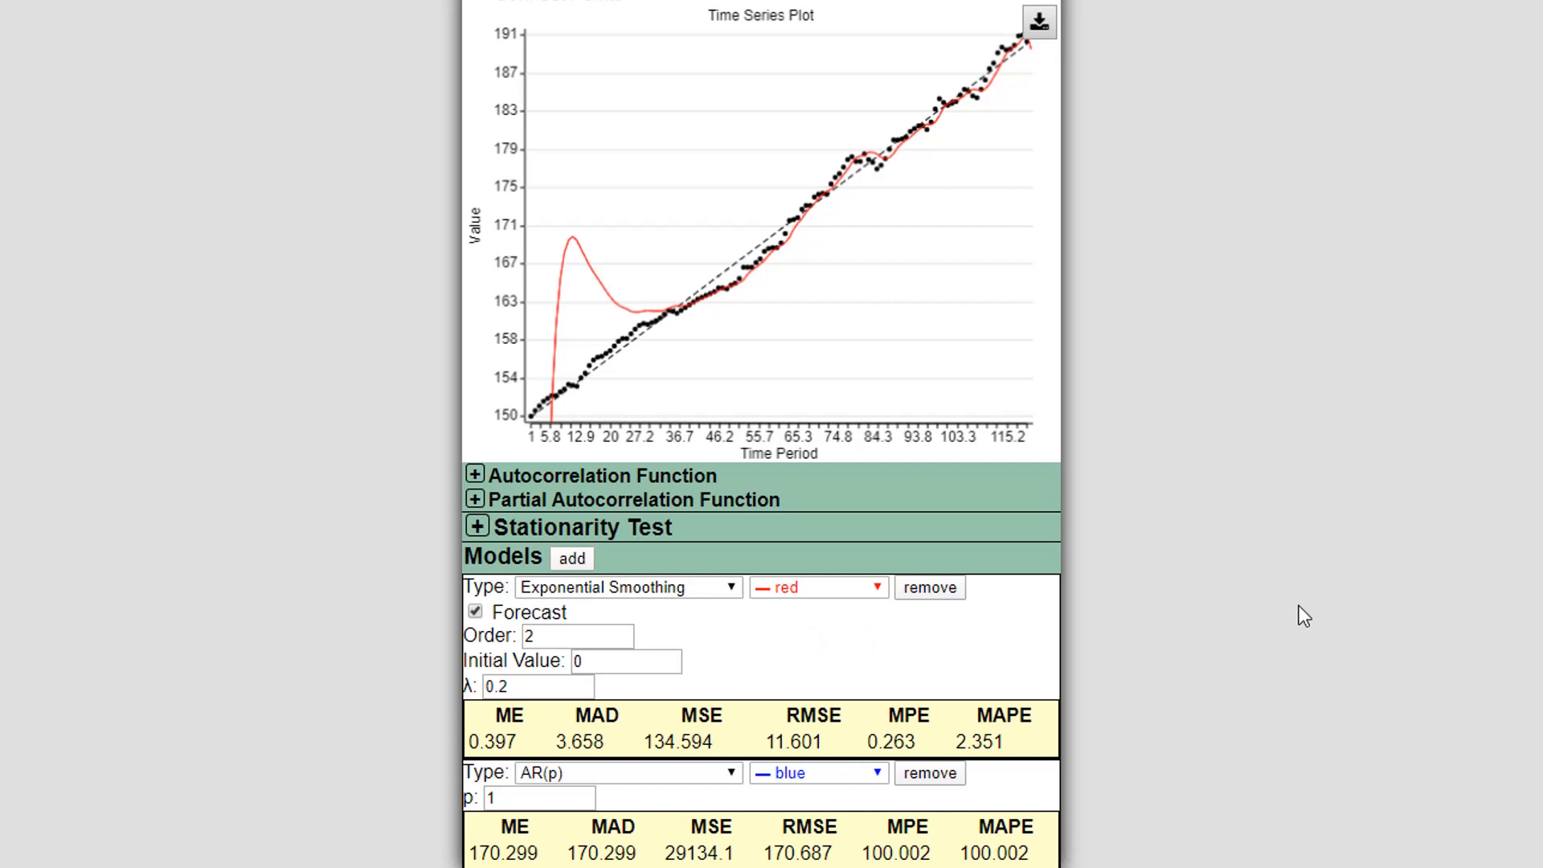
scroll(1298, 606, "up", 7)
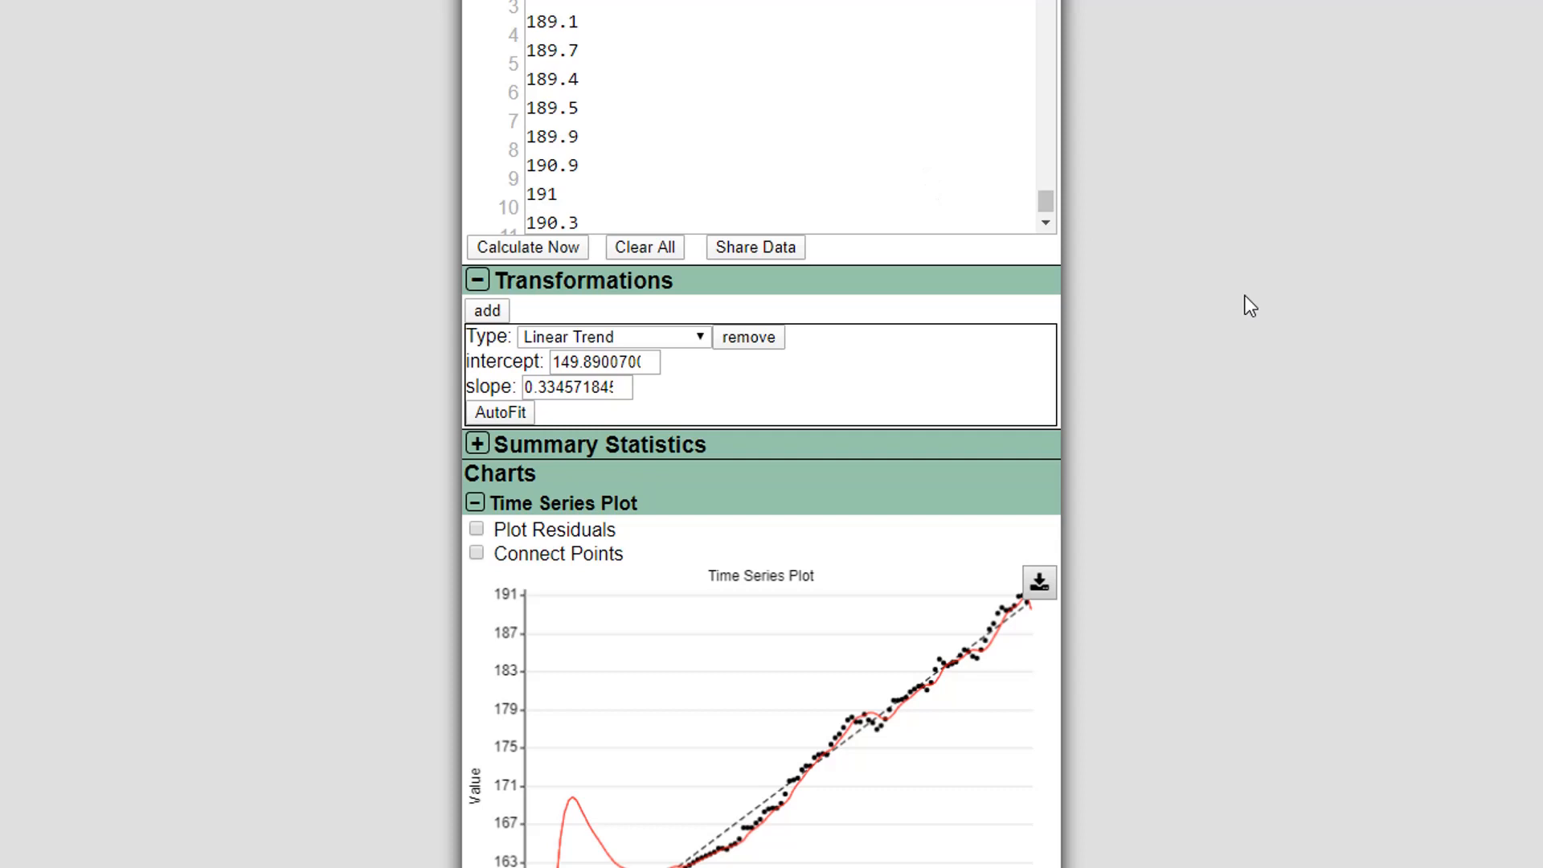
scroll(1257, 330, "up", 4)
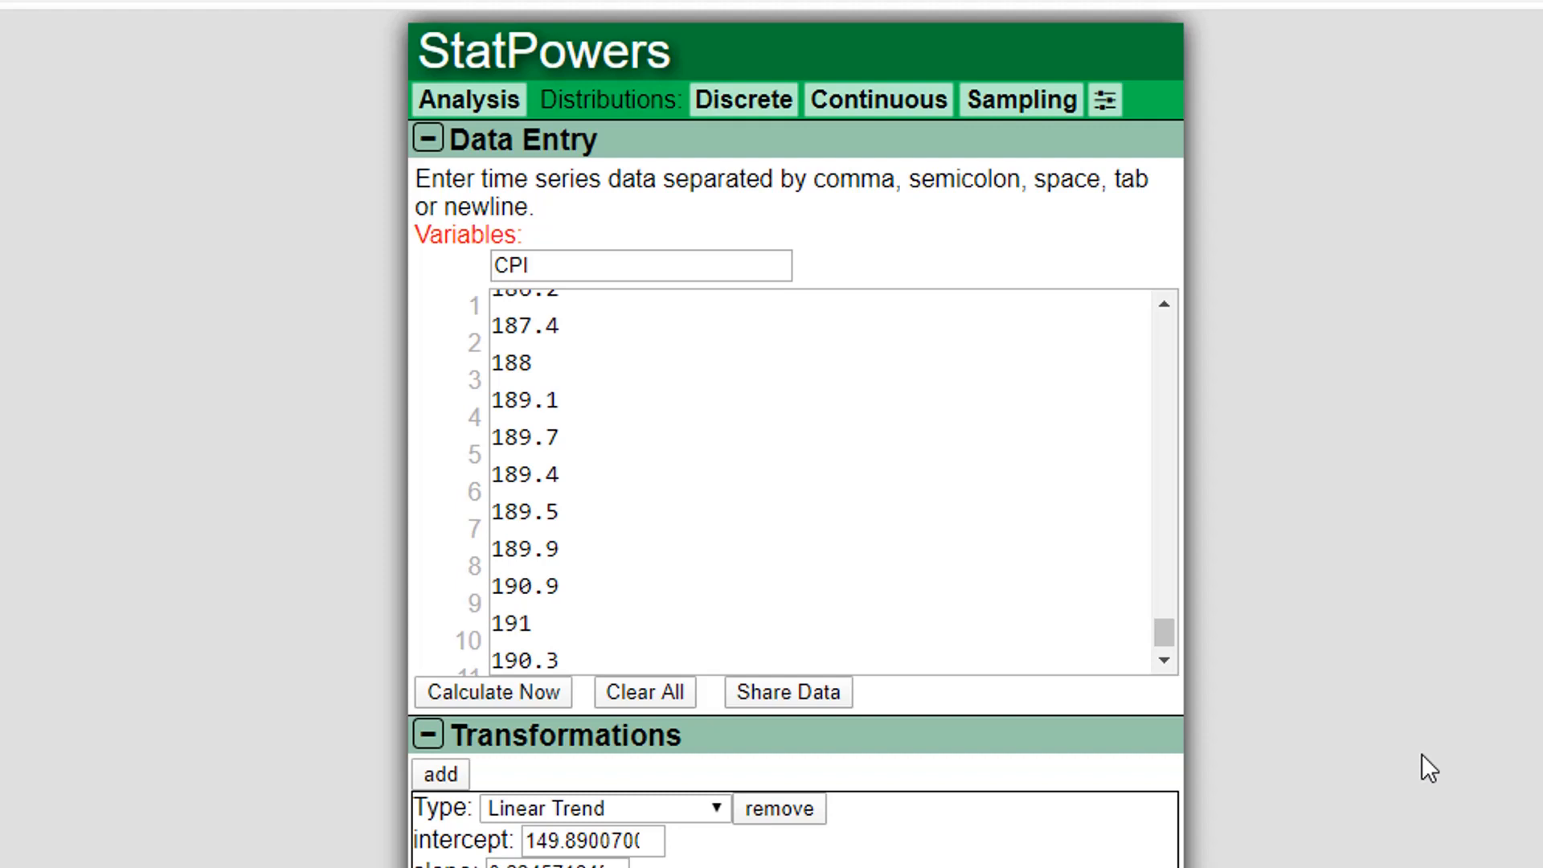
scroll(1421, 754, "down", 4)
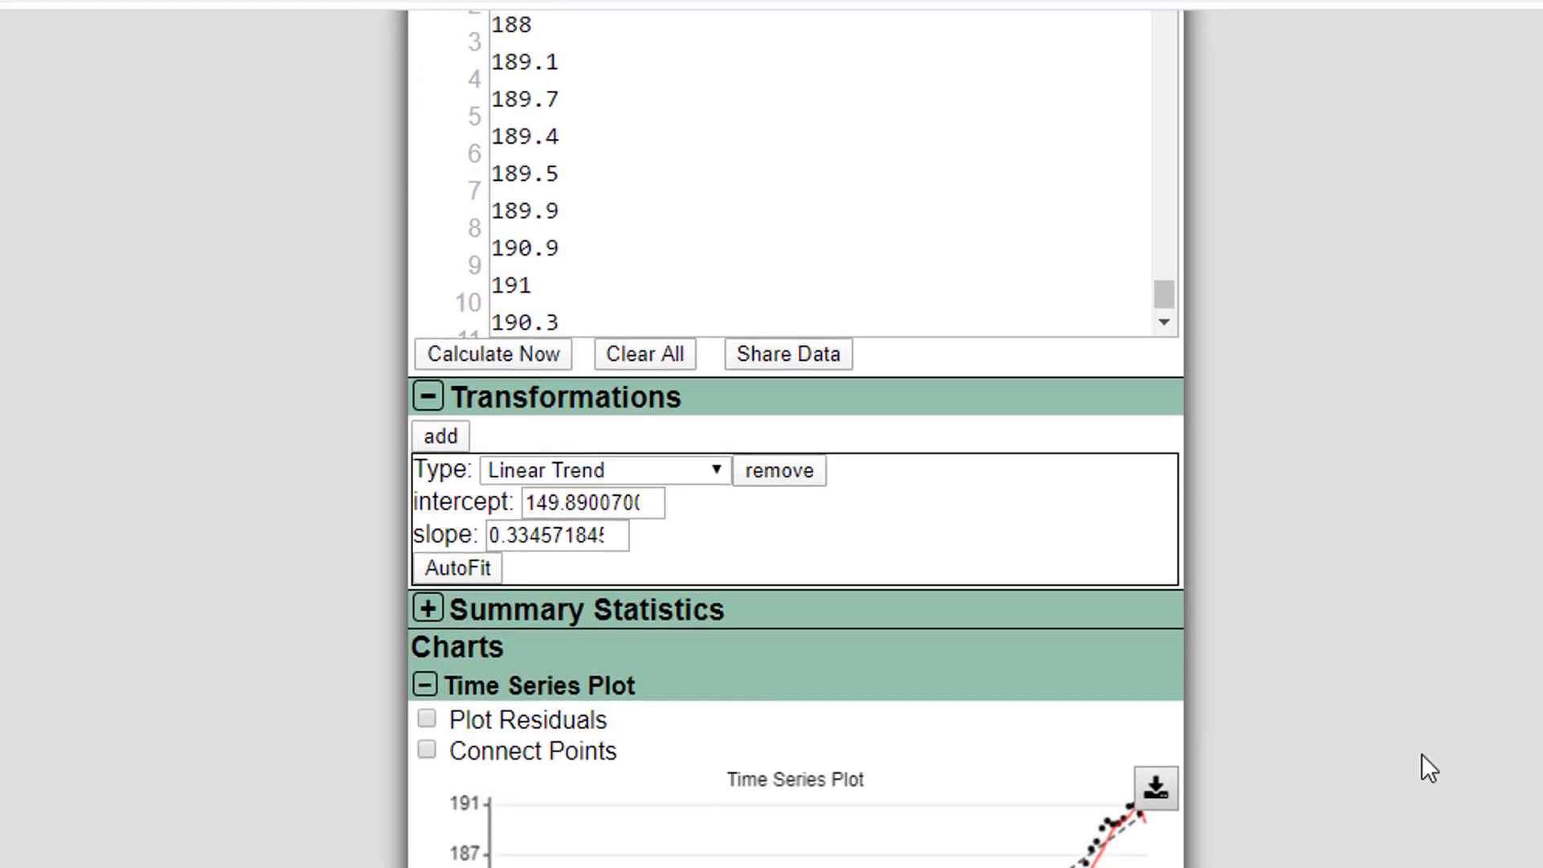
scroll(1420, 753, "down", 3)
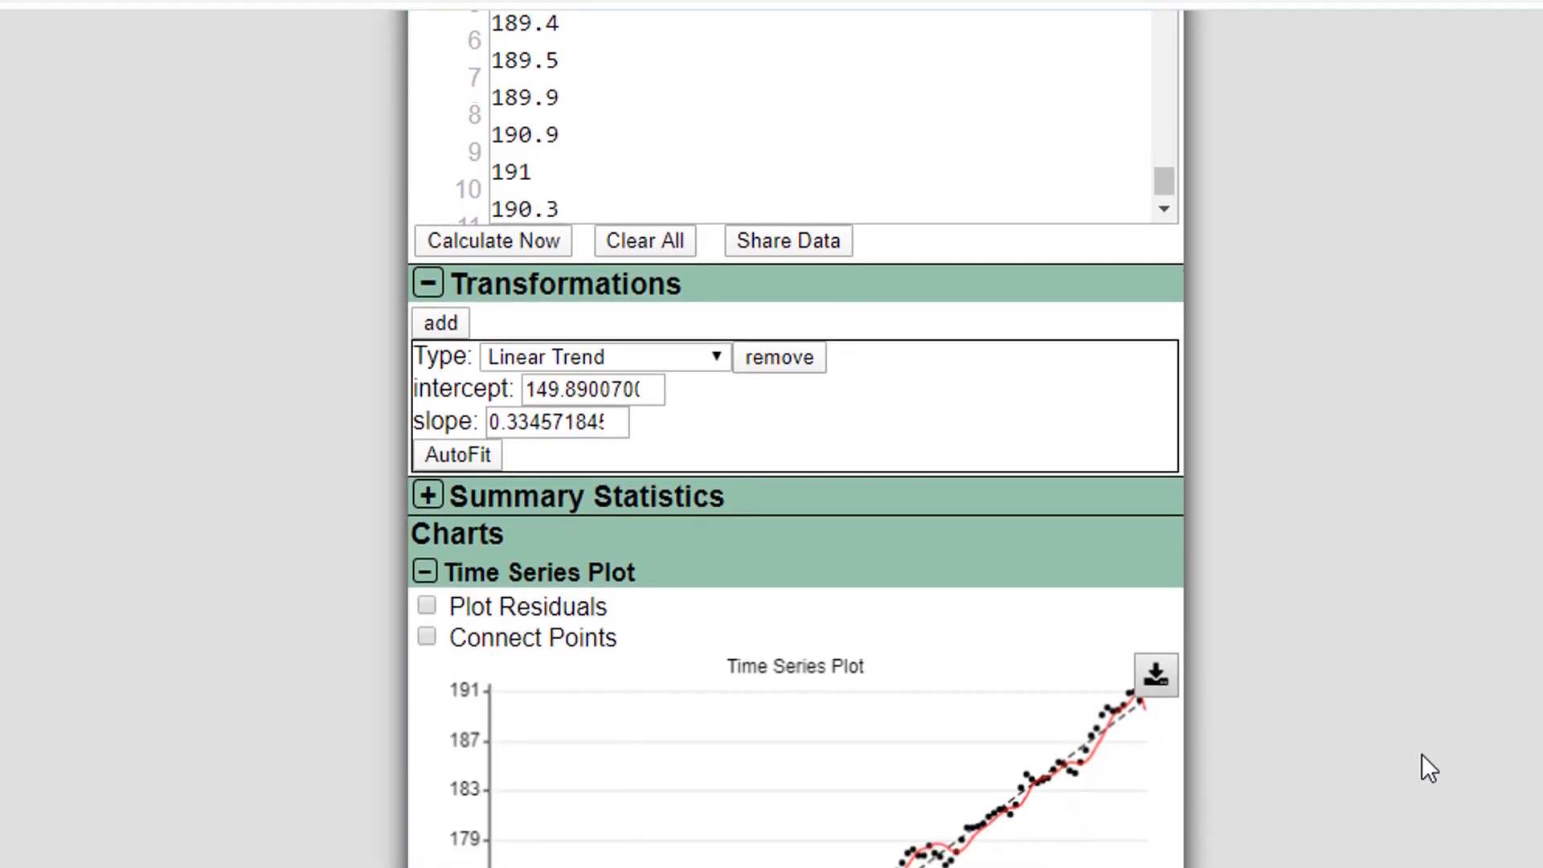